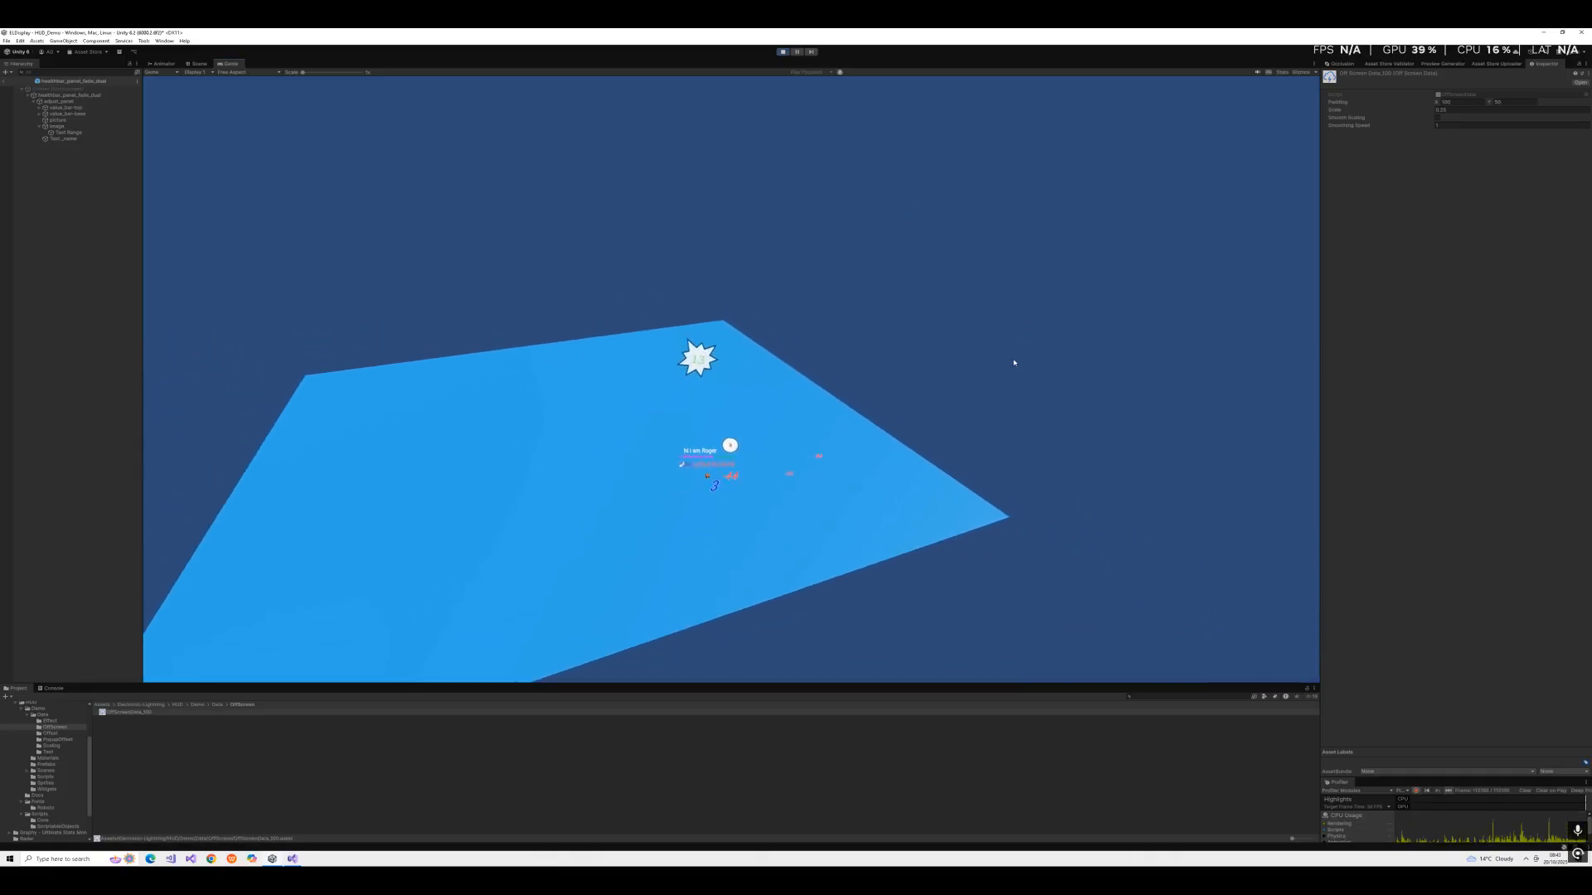
Check how the health widget scales with camera distance in the running game, and enable Smooth Scaling in the off-screen data asset.
key(s)
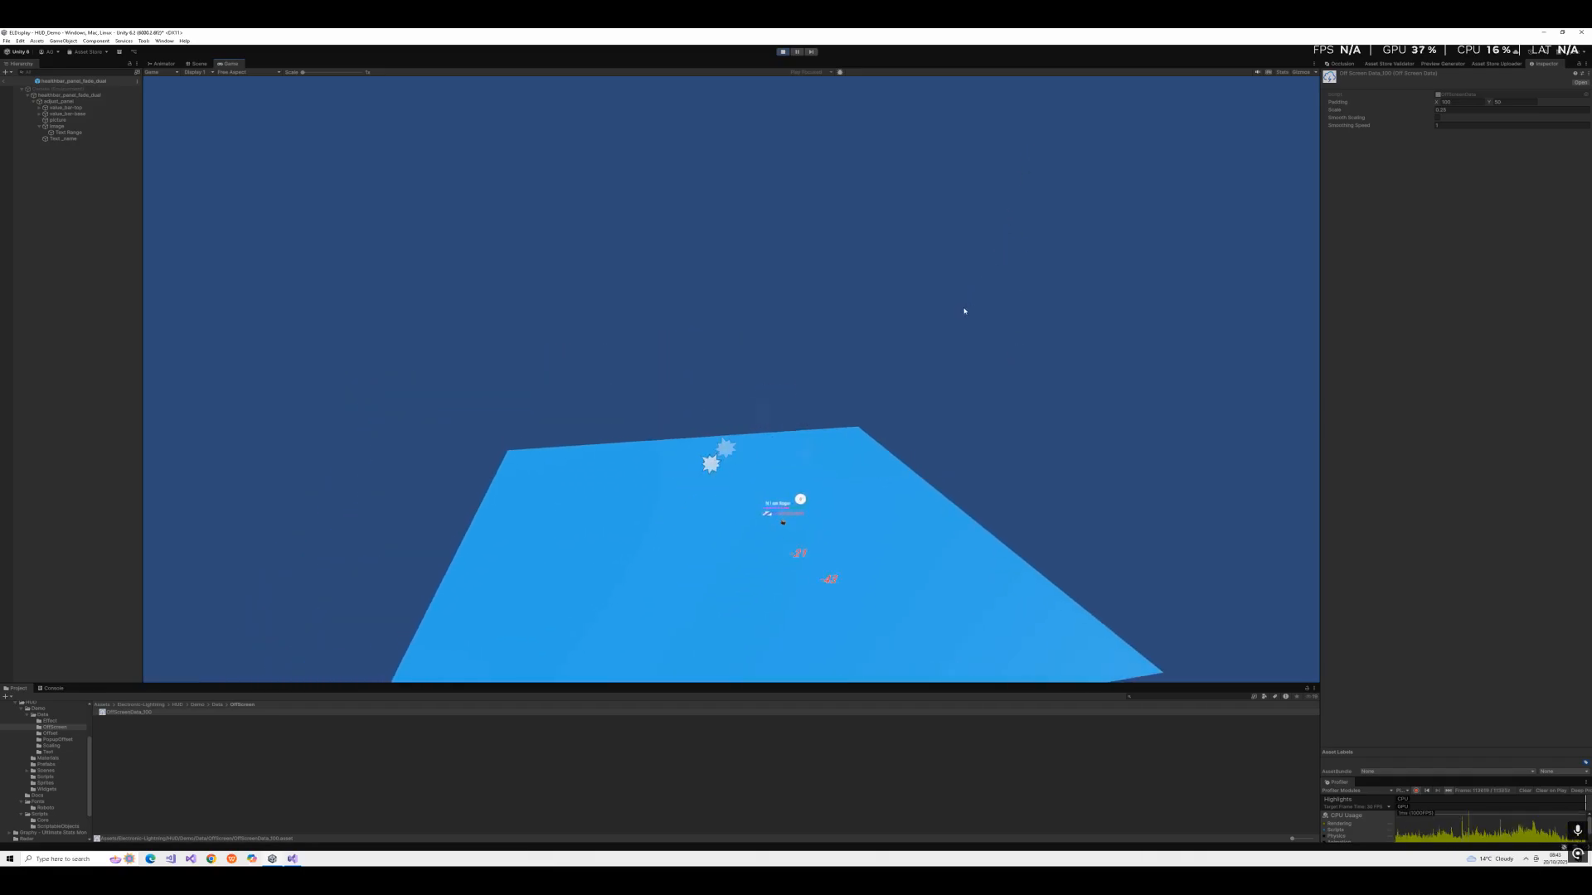
key(s)
key(s)
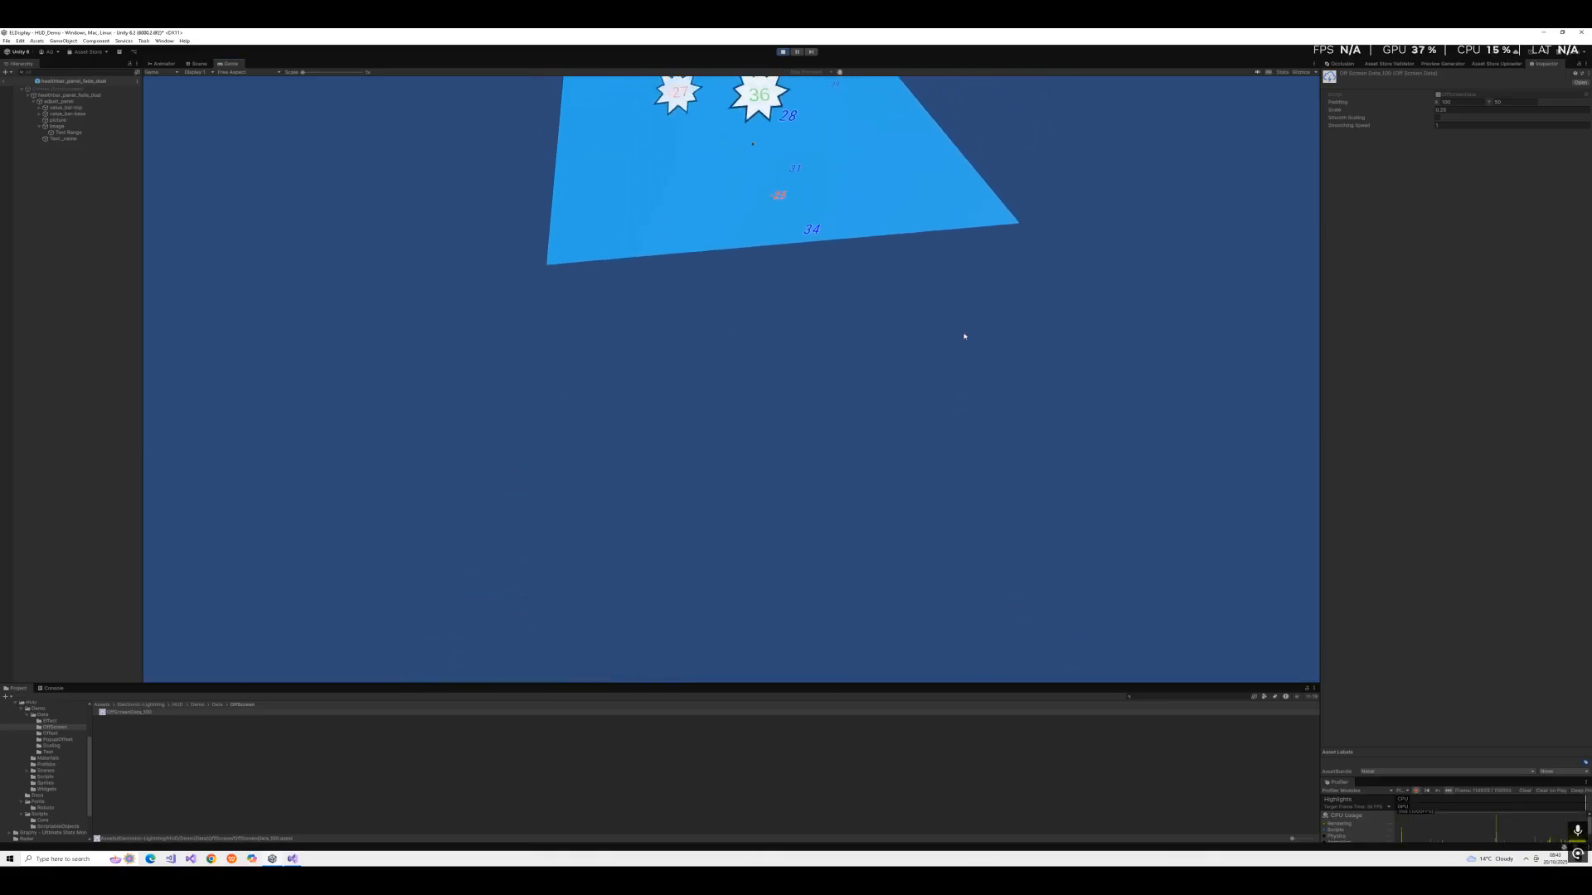
key(w)
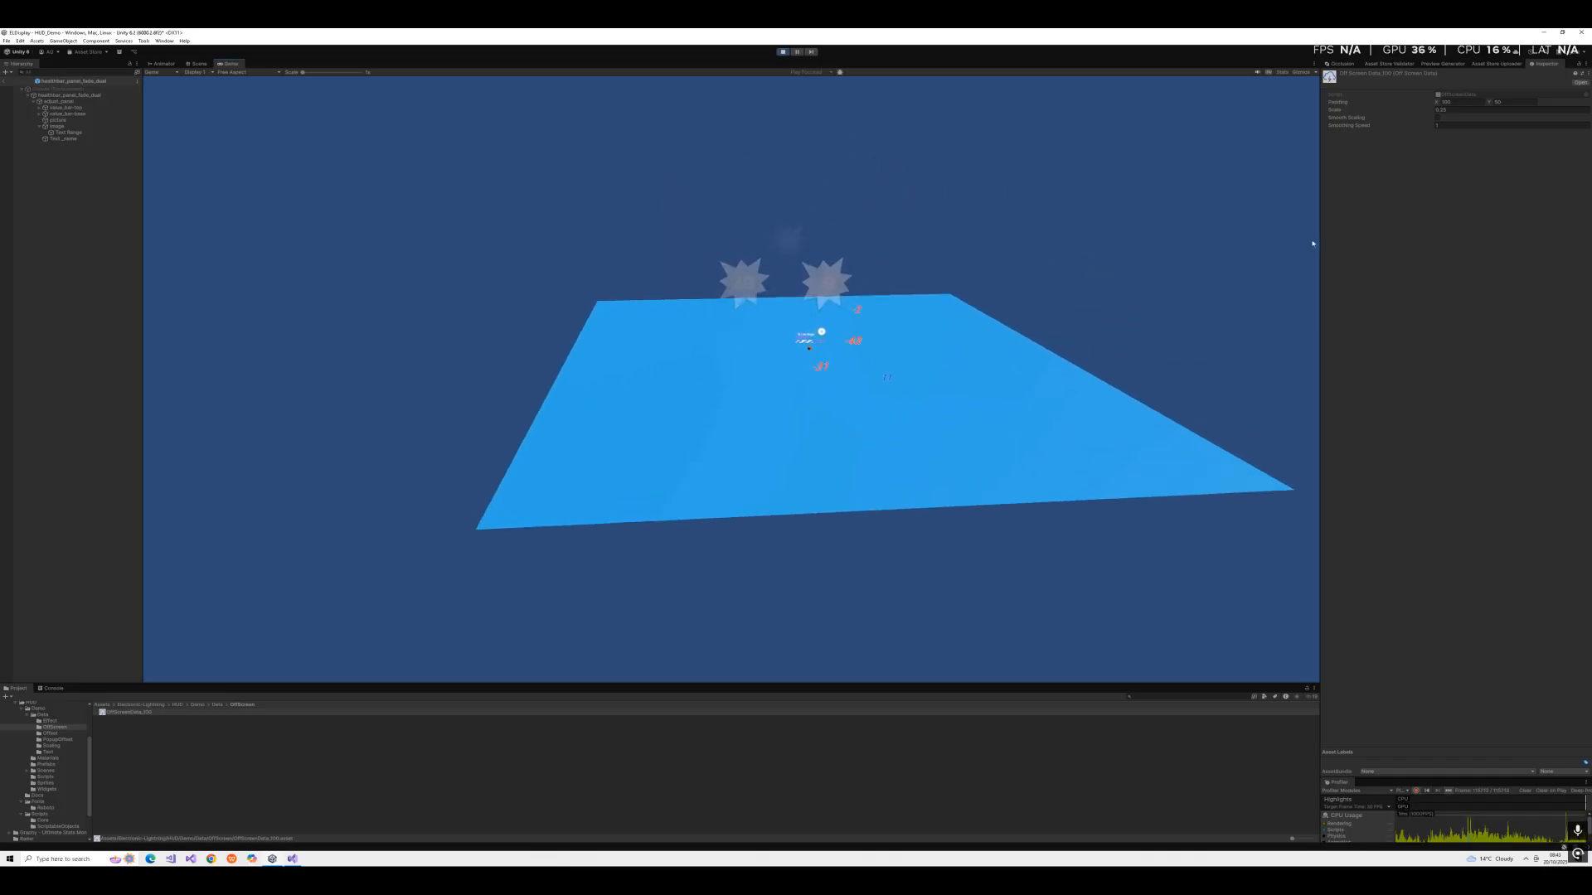
click(1438, 118)
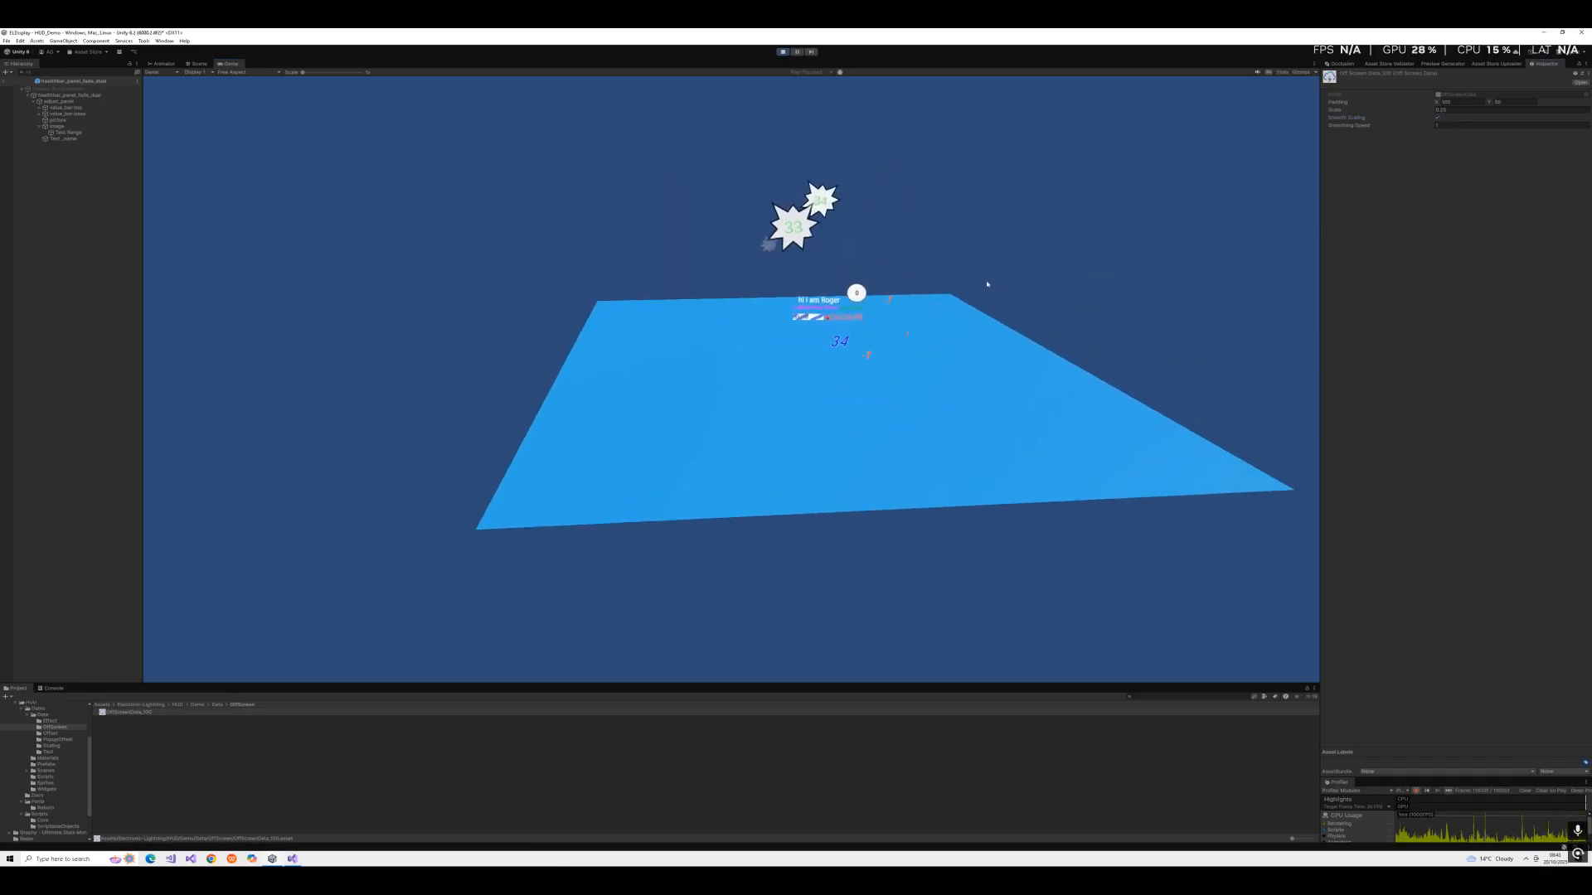
Examine the widget's smoothed scaling as it leaves and re-enters the game view at various camera distances, and stop play mode.
click(917, 296)
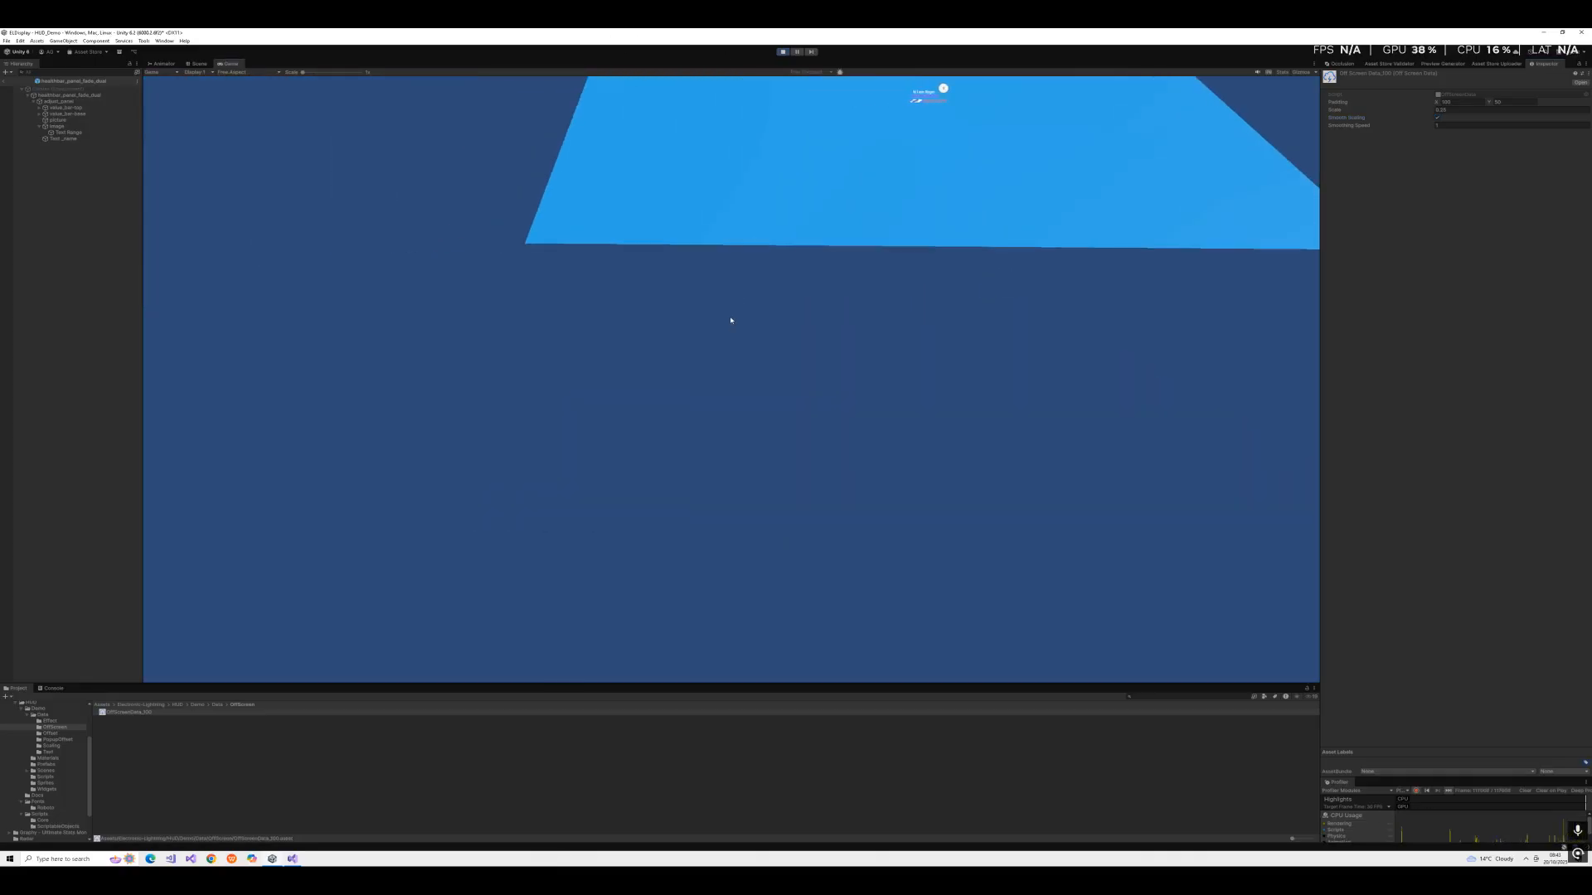
key(w)
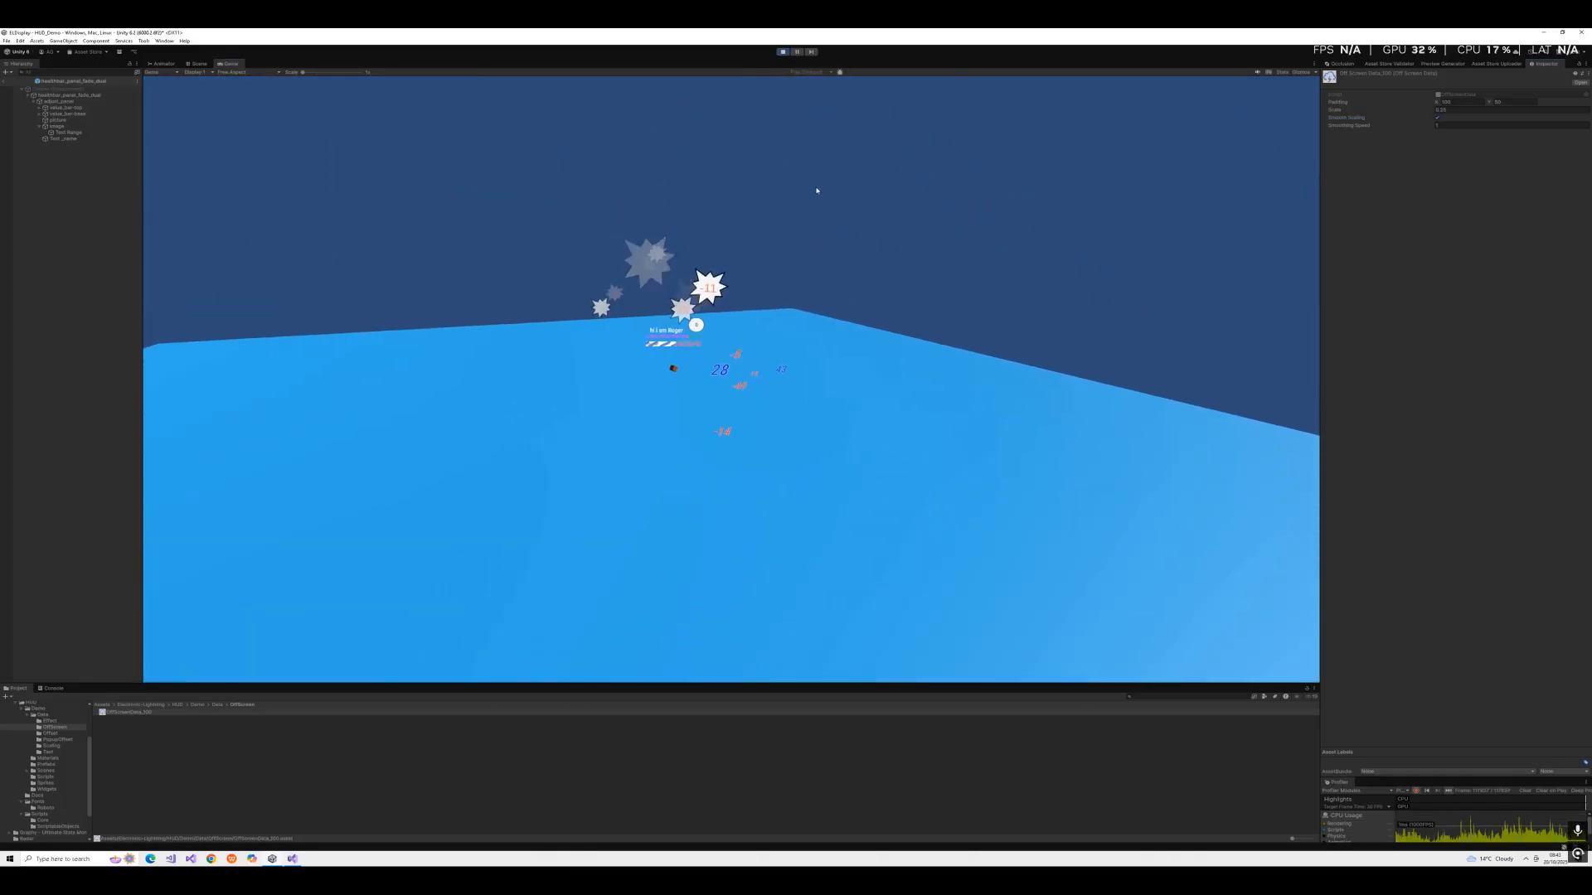
key(s)
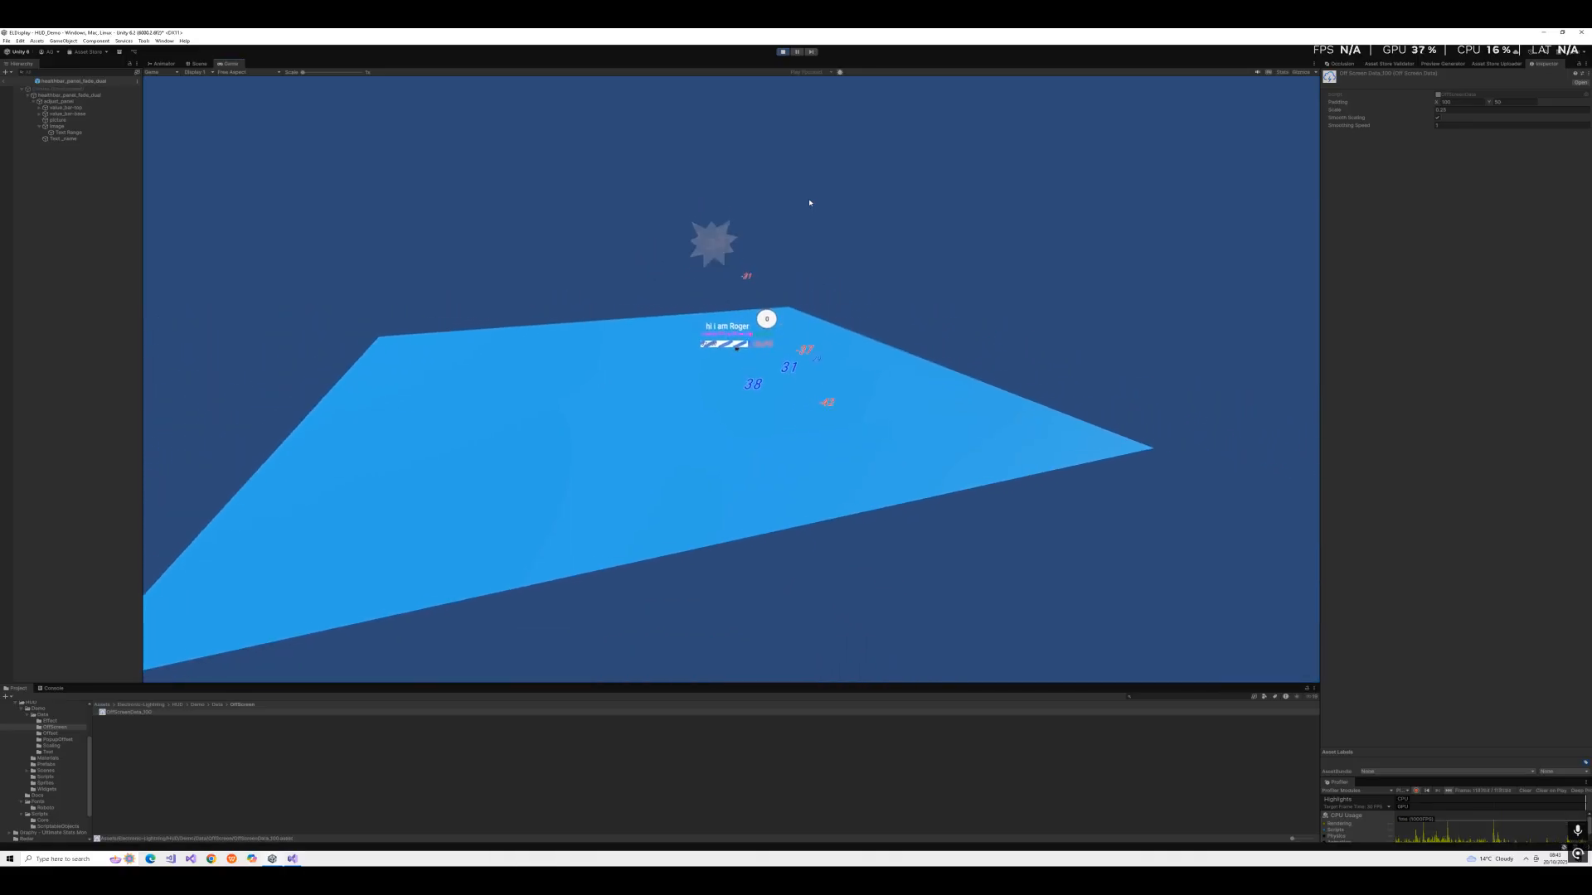
key(w)
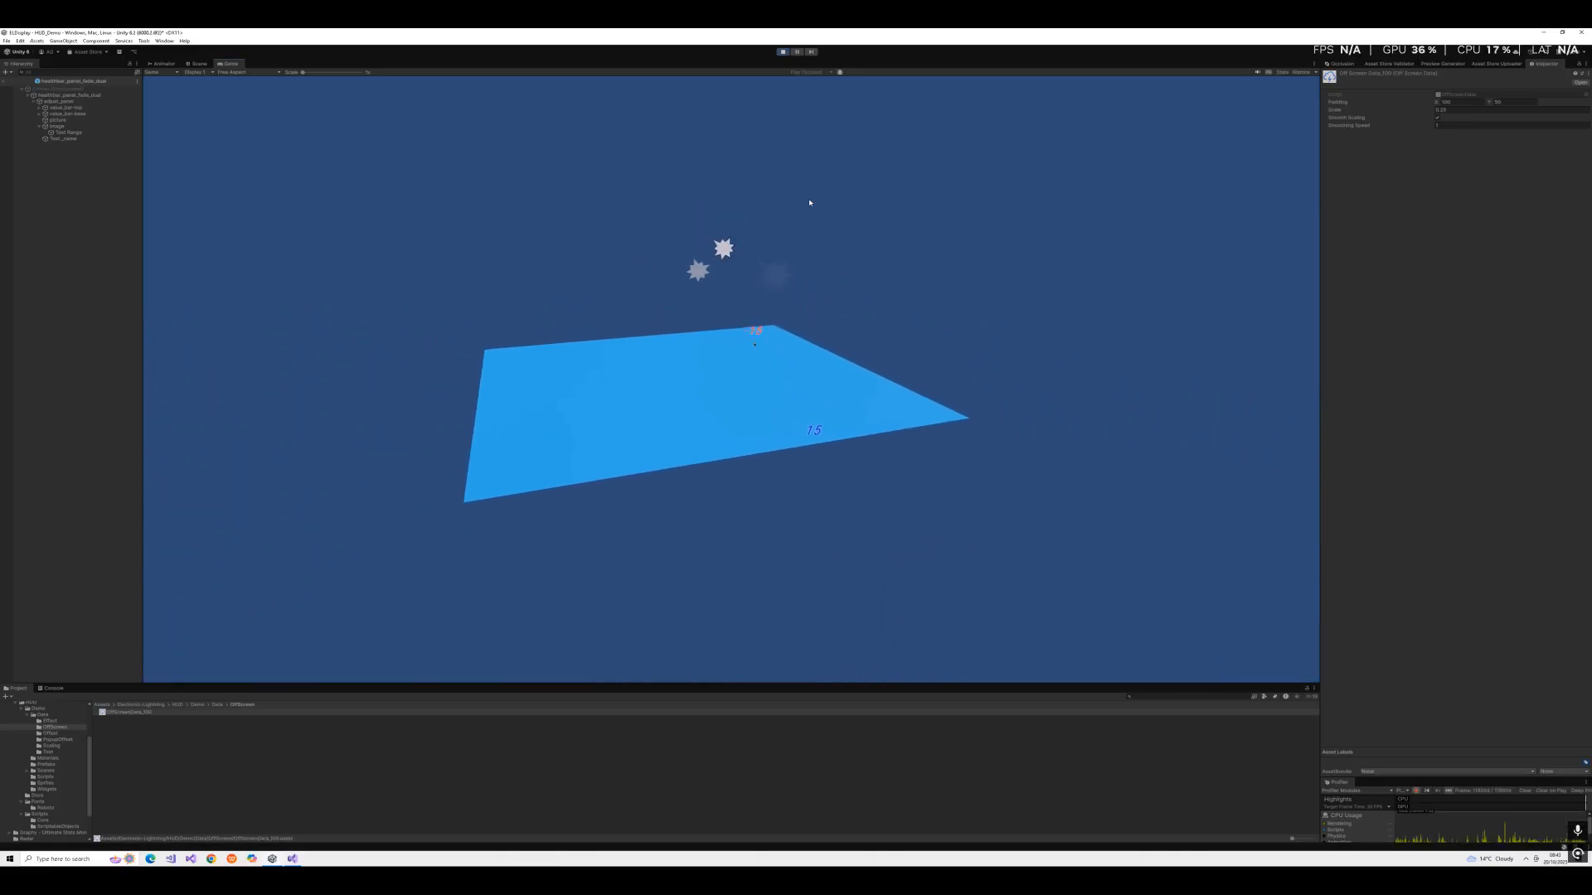
key(w)
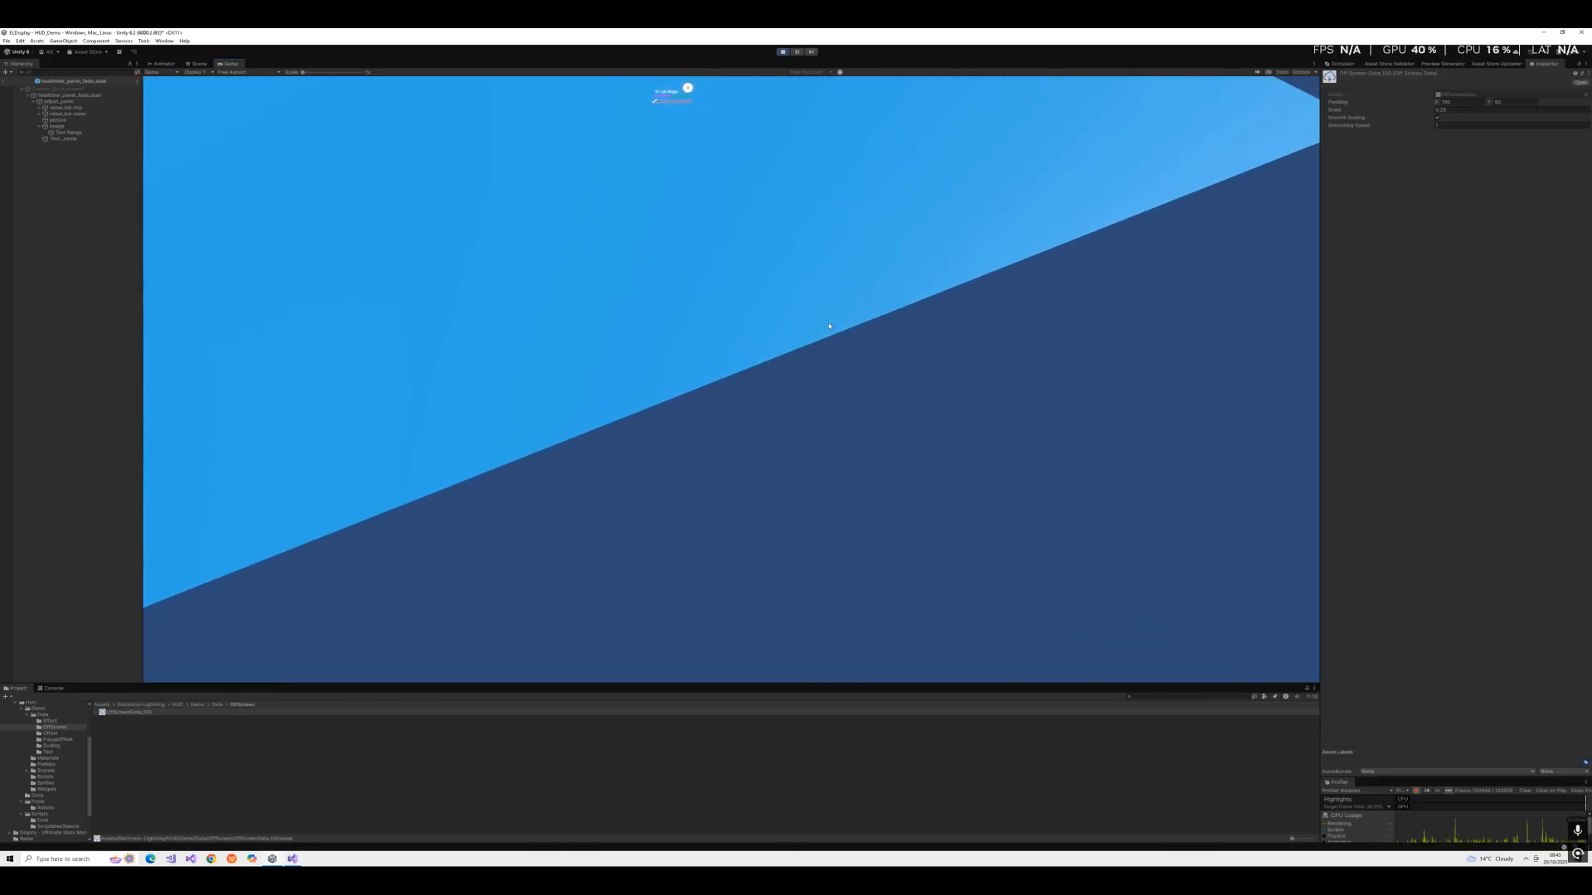
right_drag(830, 326, 843, 235)
key(s)
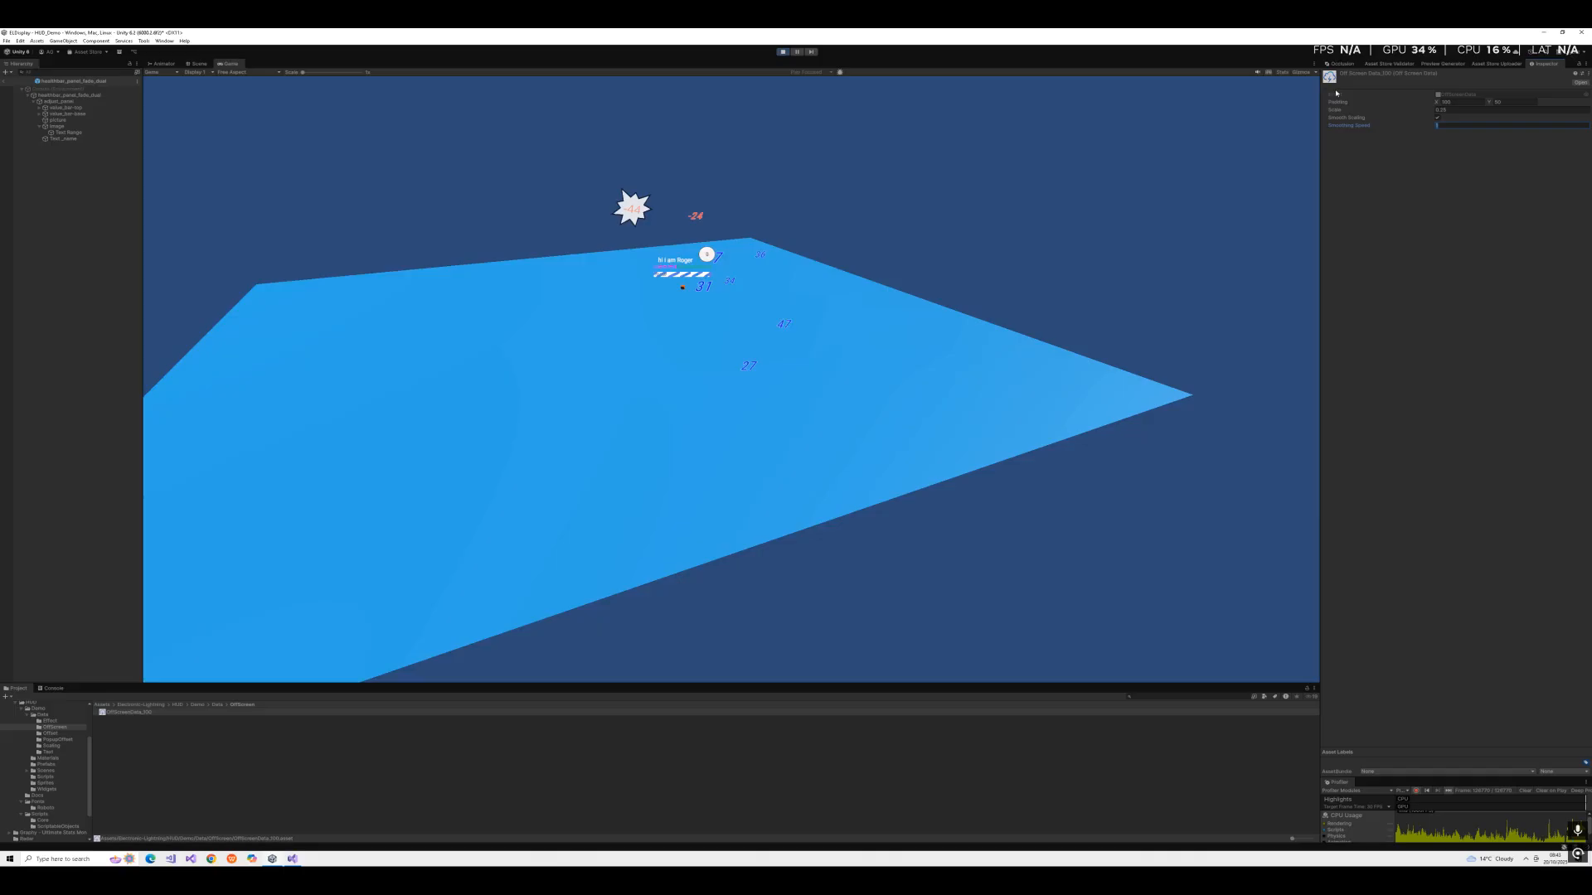
right_drag(1083, 187, 345, 90)
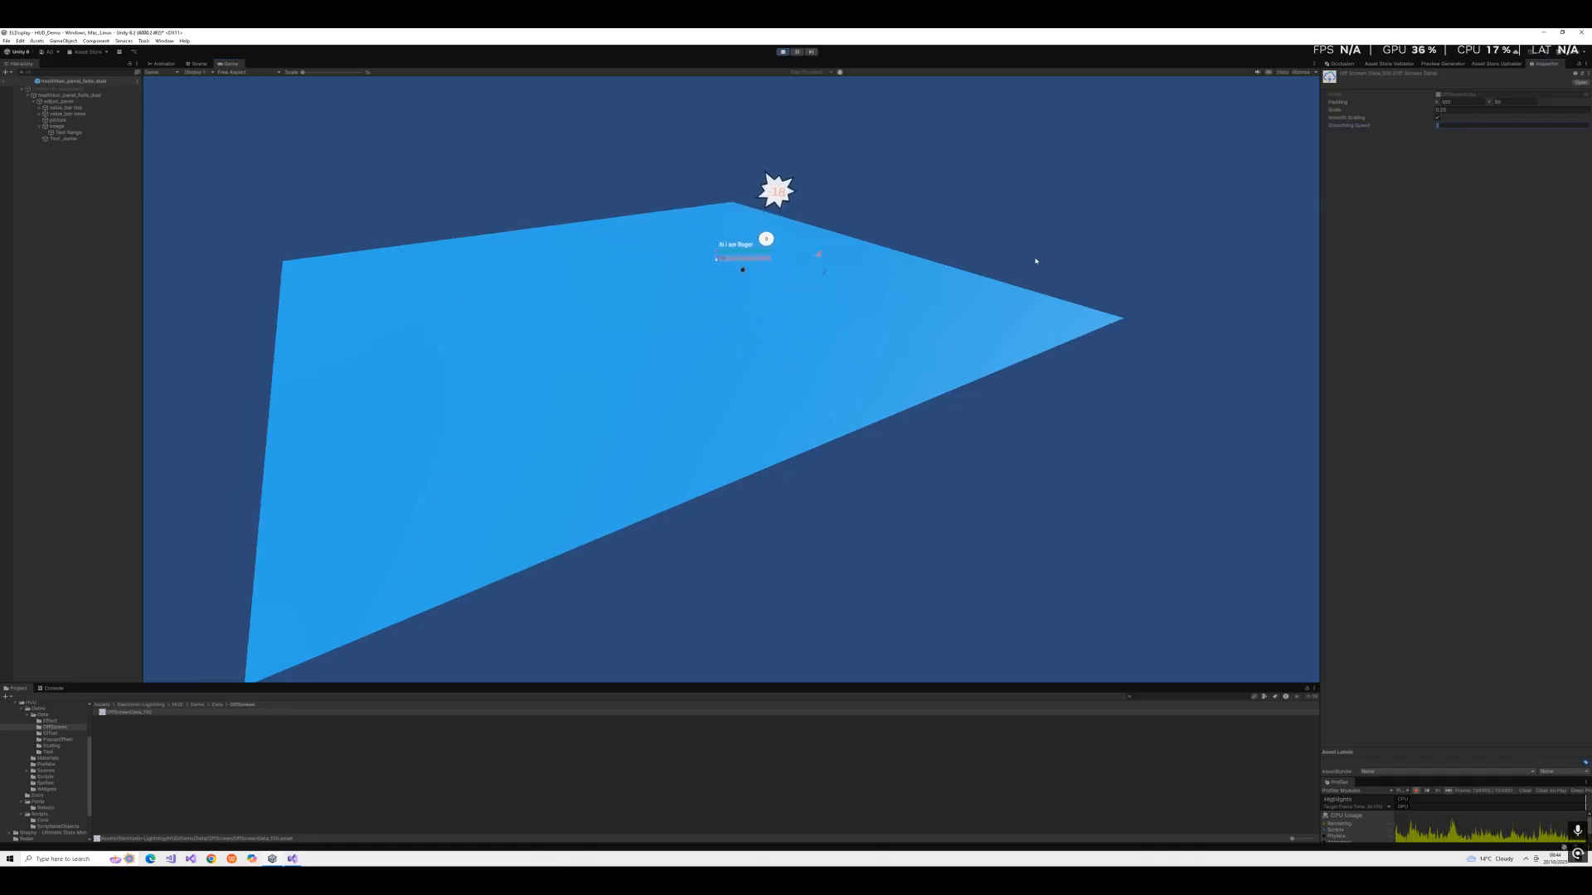
mouse_move(1036, 261)
right_down()
mouse_move(1027, 281)
mouse_move(1414, 185)
mouse_move(1203, 223)
mouse_move(1112, 299)
mouse_move(1087, 213)
mouse_move(1144, 223)
mouse_move(1137, 184)
mouse_move(1160, 170)
mouse_move(1112, 252)
mouse_move(900, 218)
mouse_move(948, 135)
mouse_move(894, 32)
mouse_move(650, 320)
mouse_move(617, 432)
mouse_move(697, 551)
mouse_move(723, 502)
right_up()
key(w)
key(s)
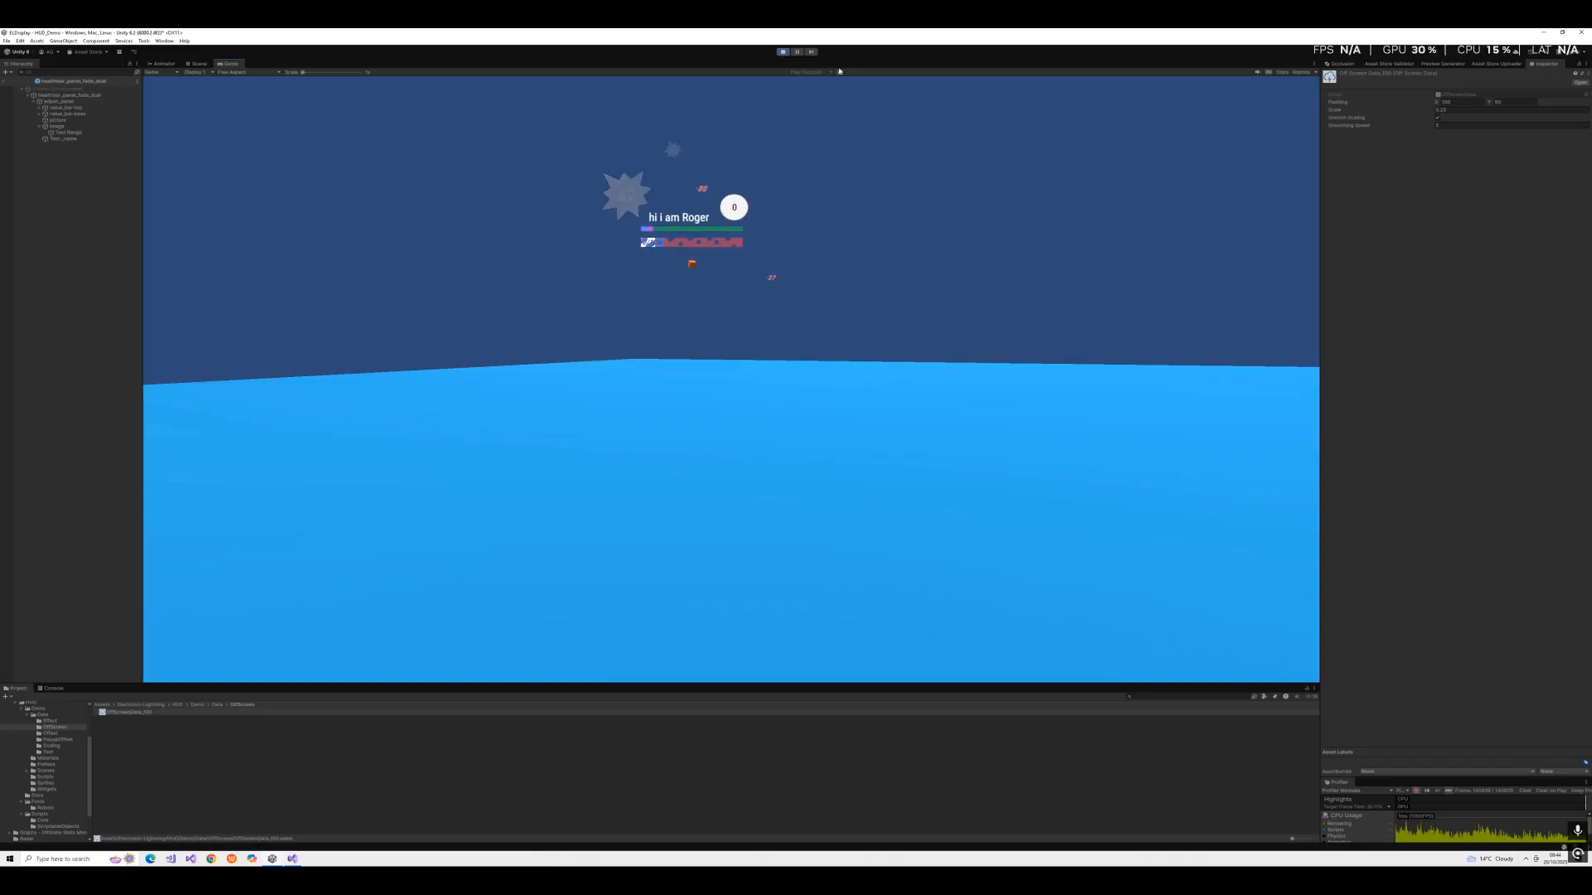
click(783, 52)
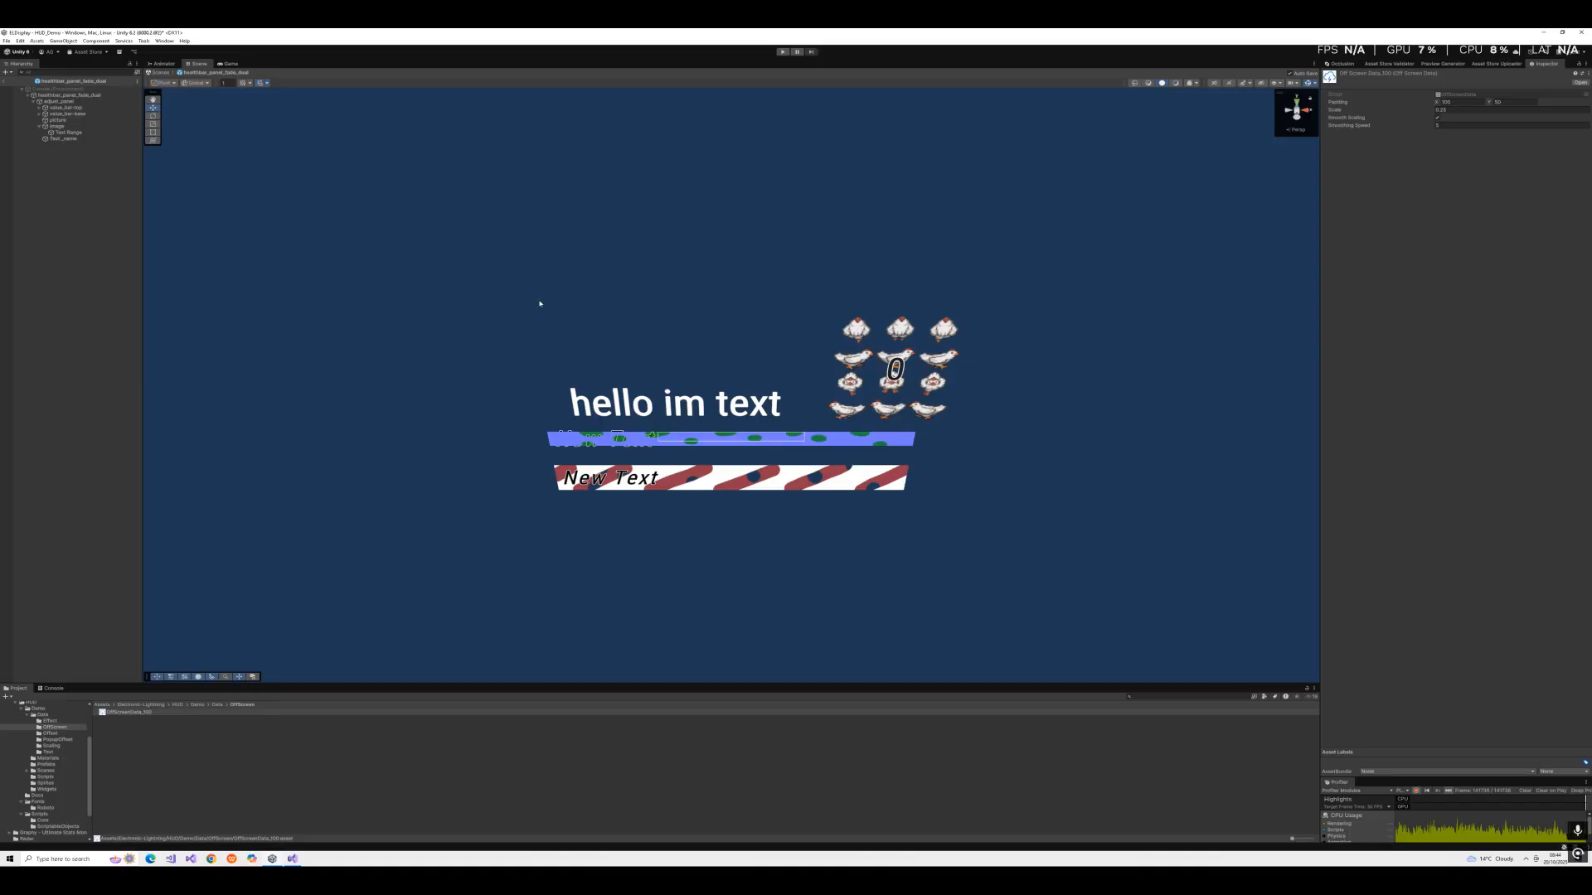
Open the healthbar_panel_fade_dual prefab from the Widgets folder and assign its Text Range object as the UI Widget's Range Text.
click(4, 82)
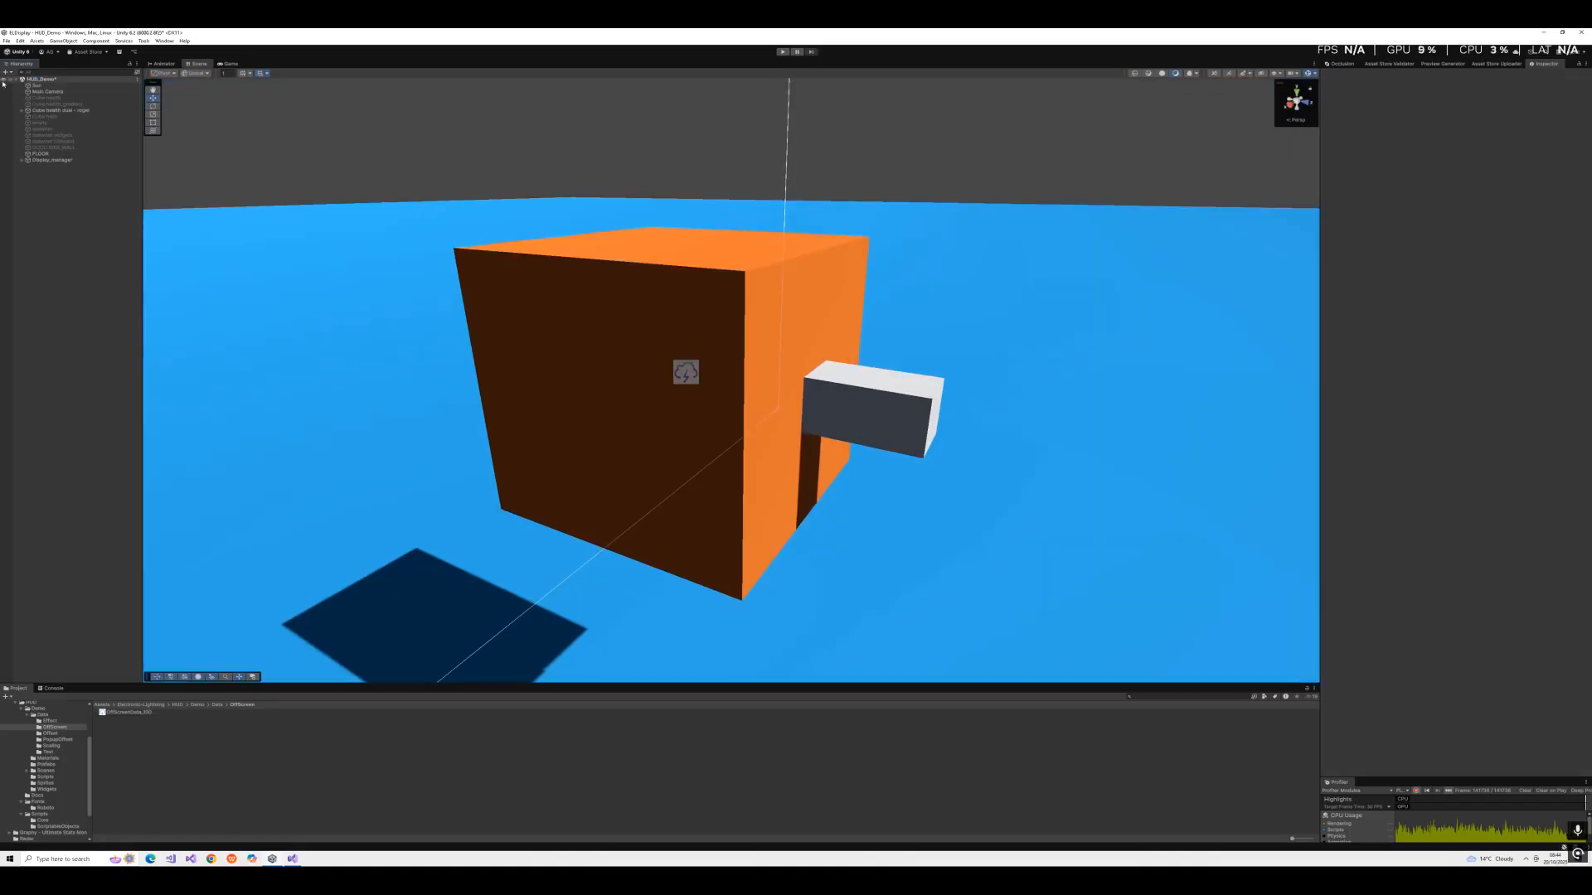
click(87, 109)
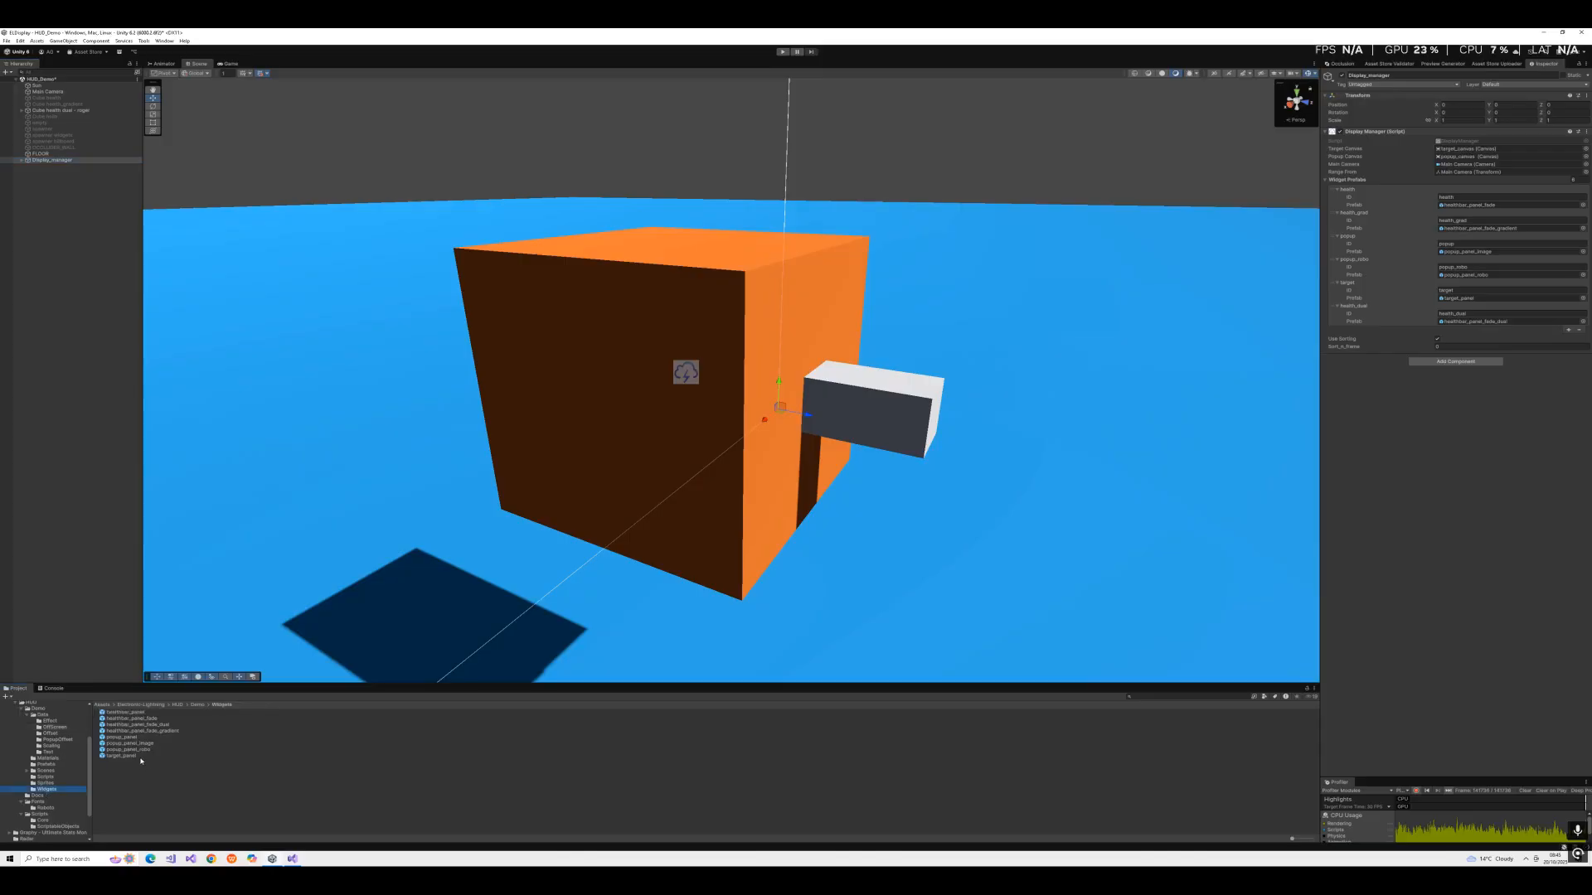
double_click(149, 725)
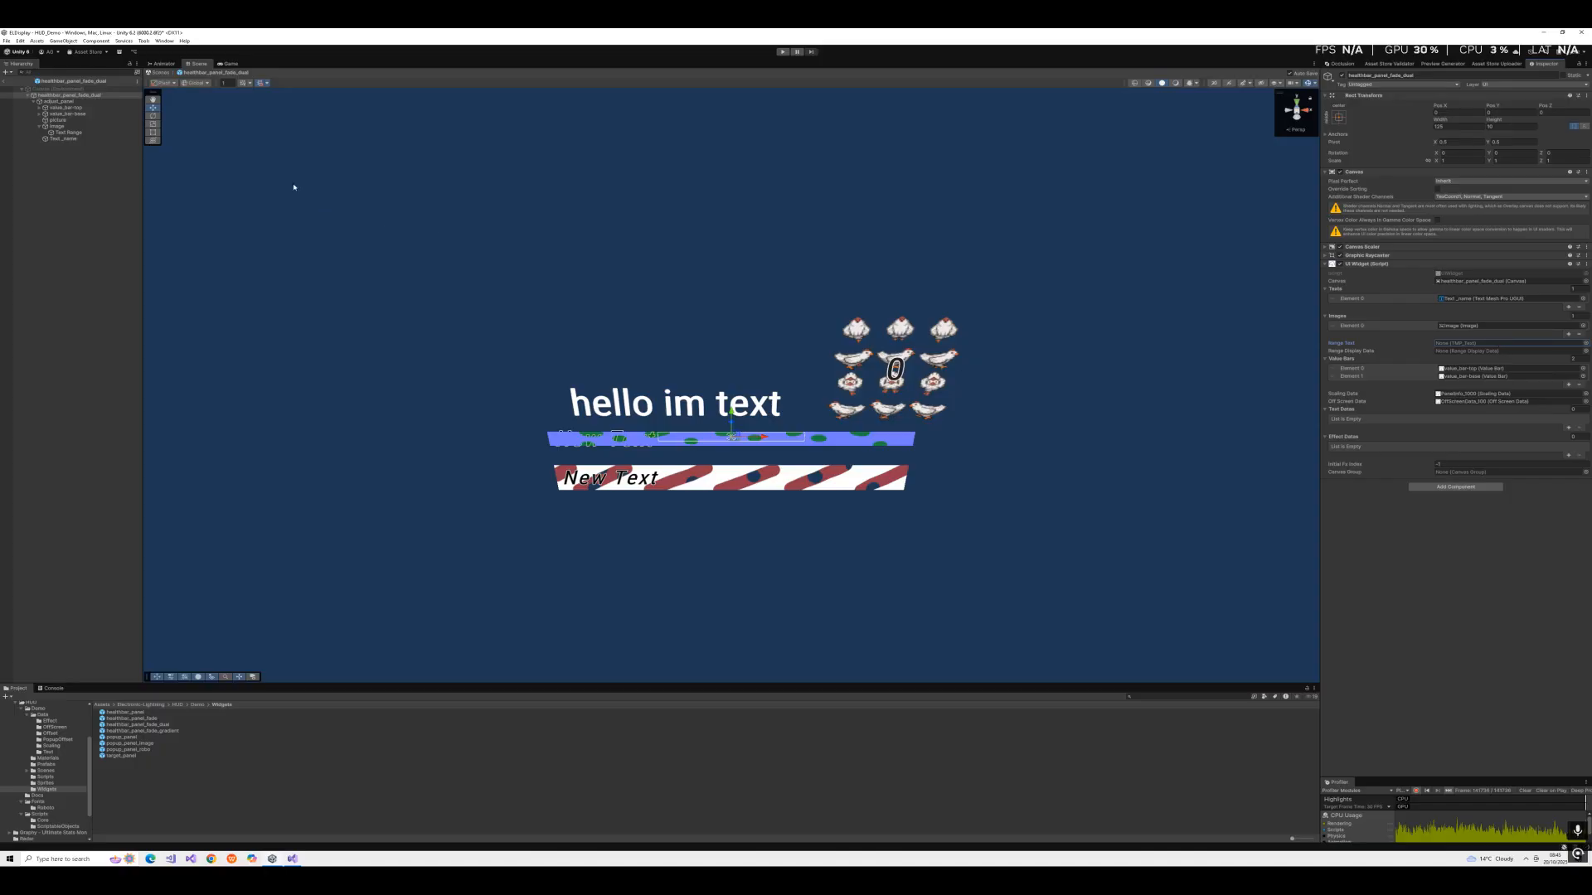
click(67, 132)
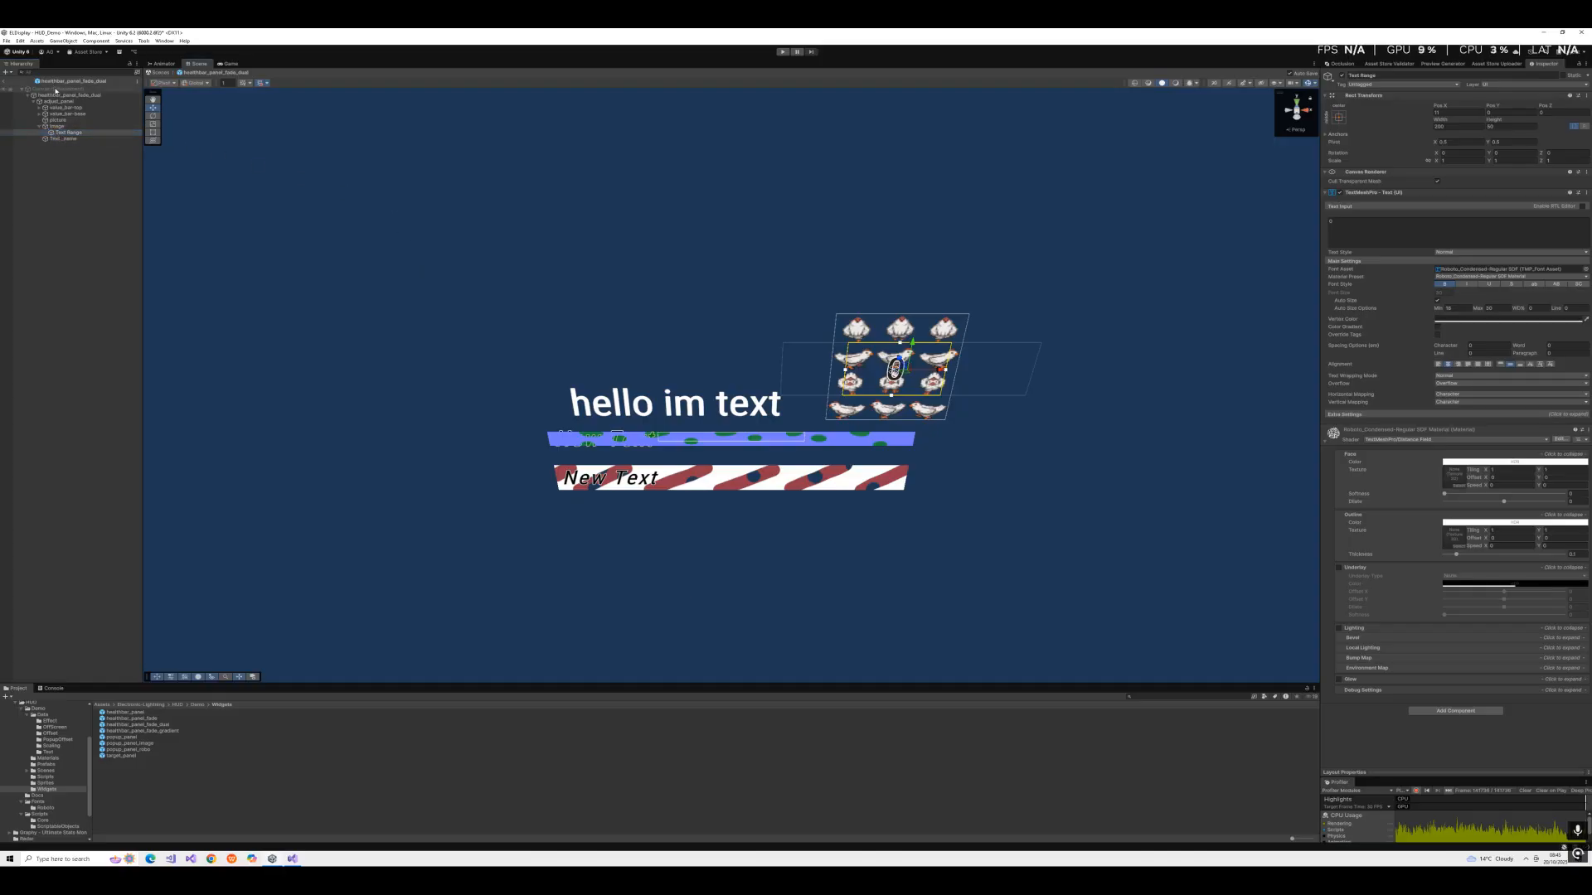
click(130, 95)
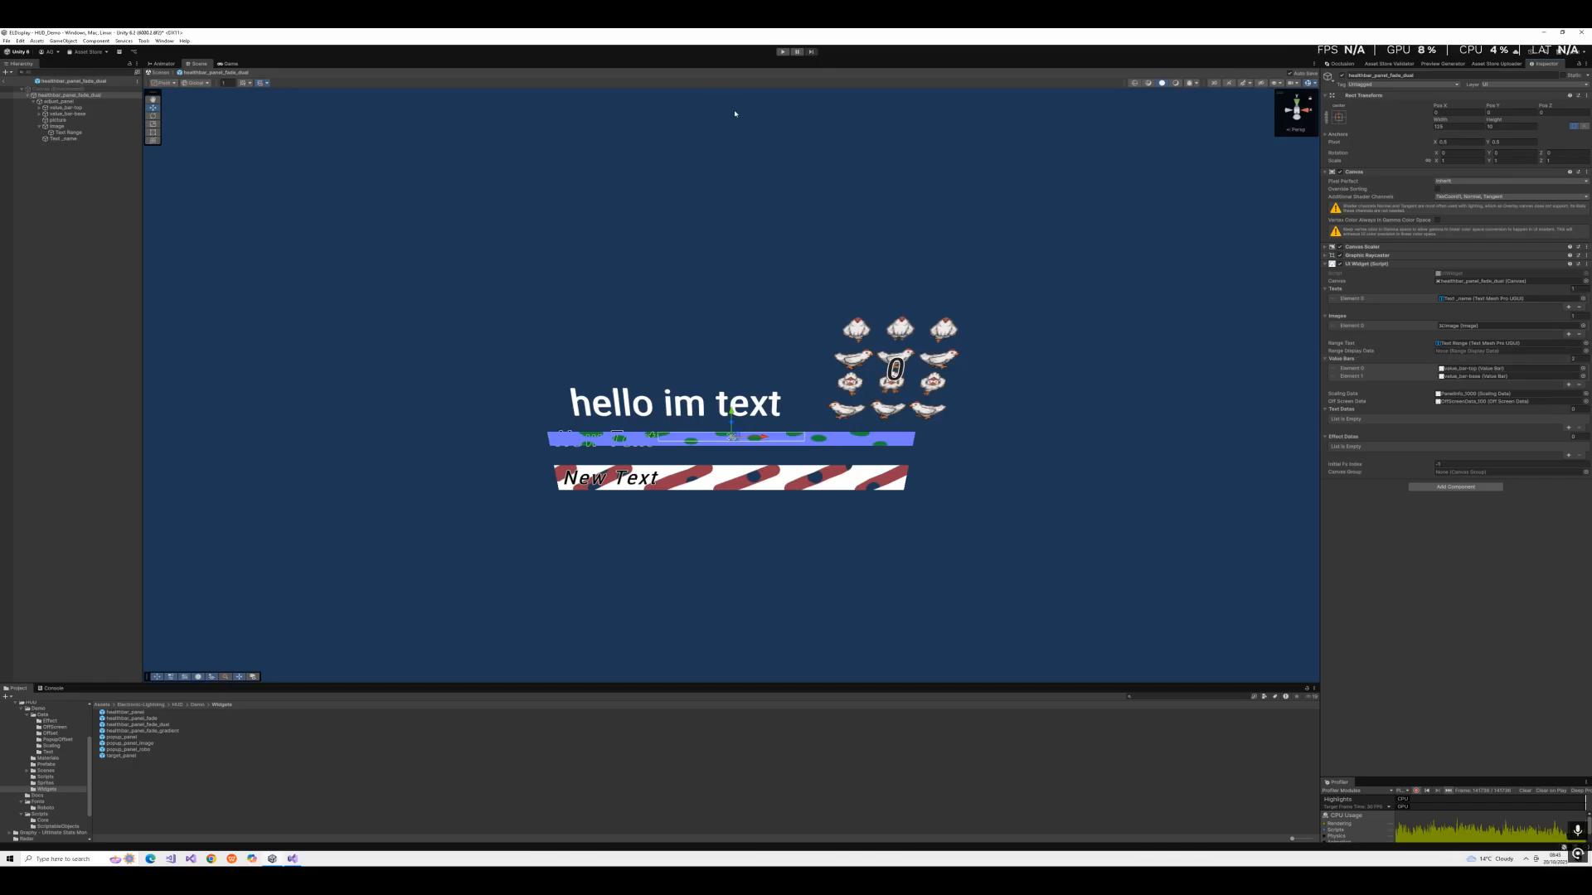
Run the game, examine the range text on the health bar at near and far camera distances, and stop play mode.
click(782, 53)
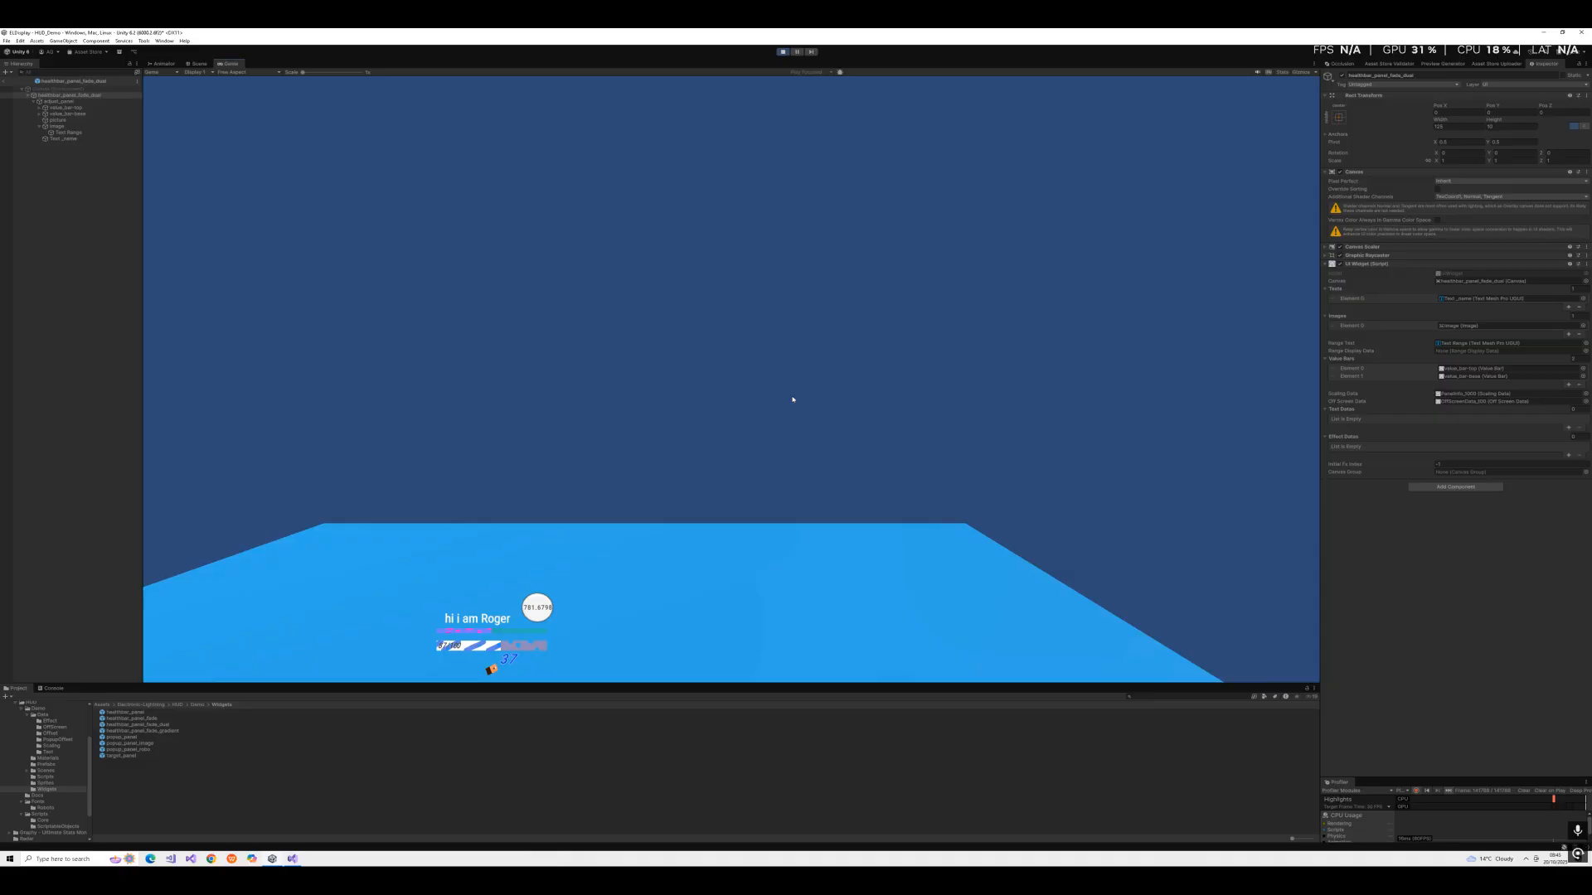
key(s)
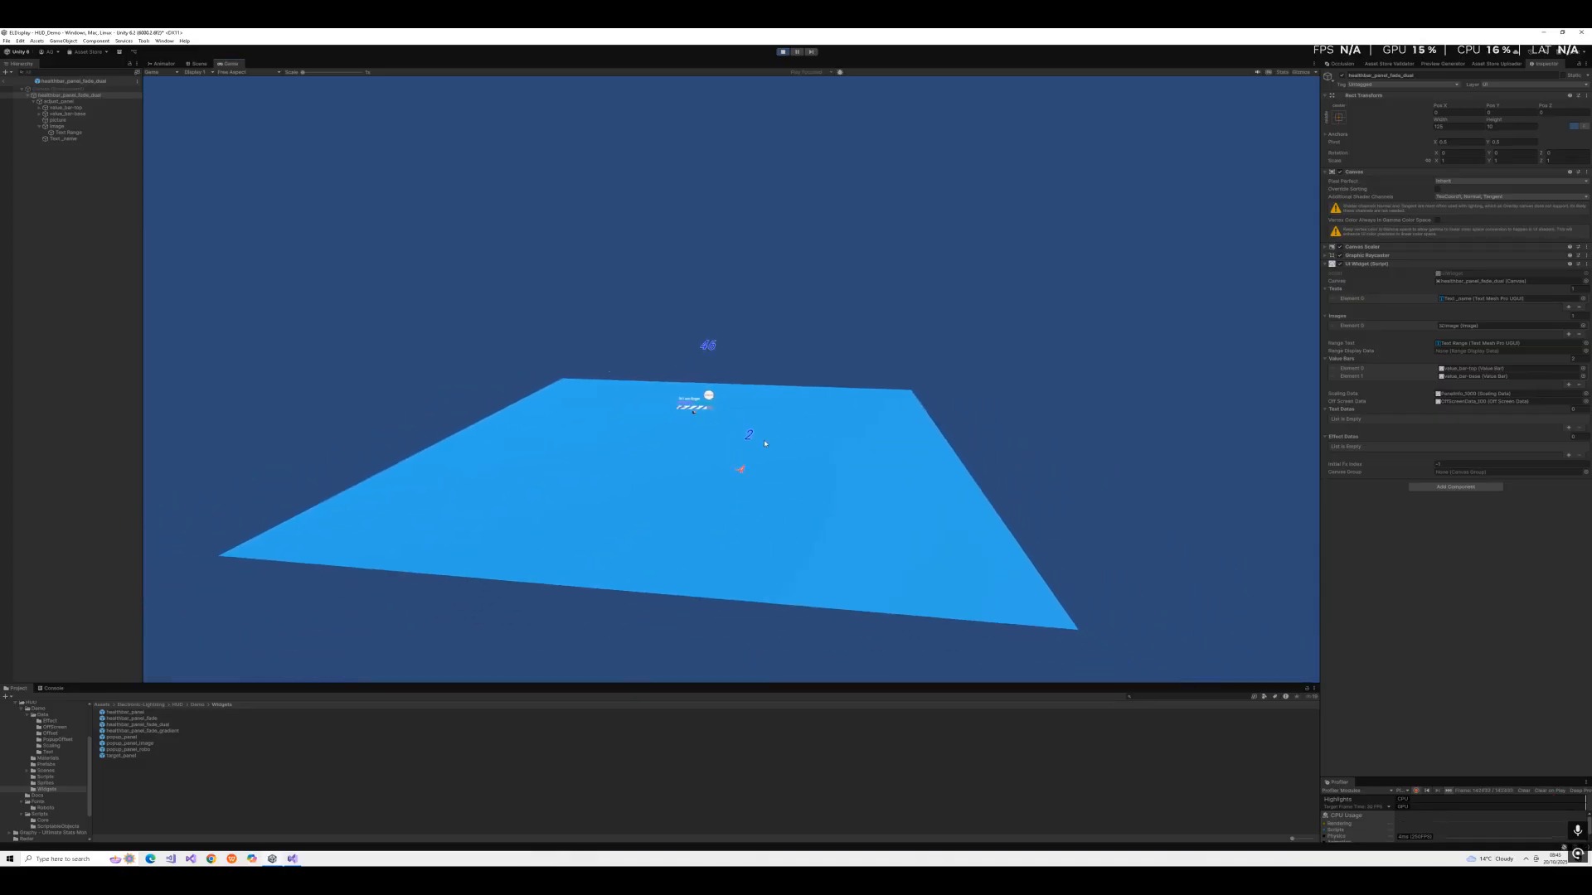
key(w)
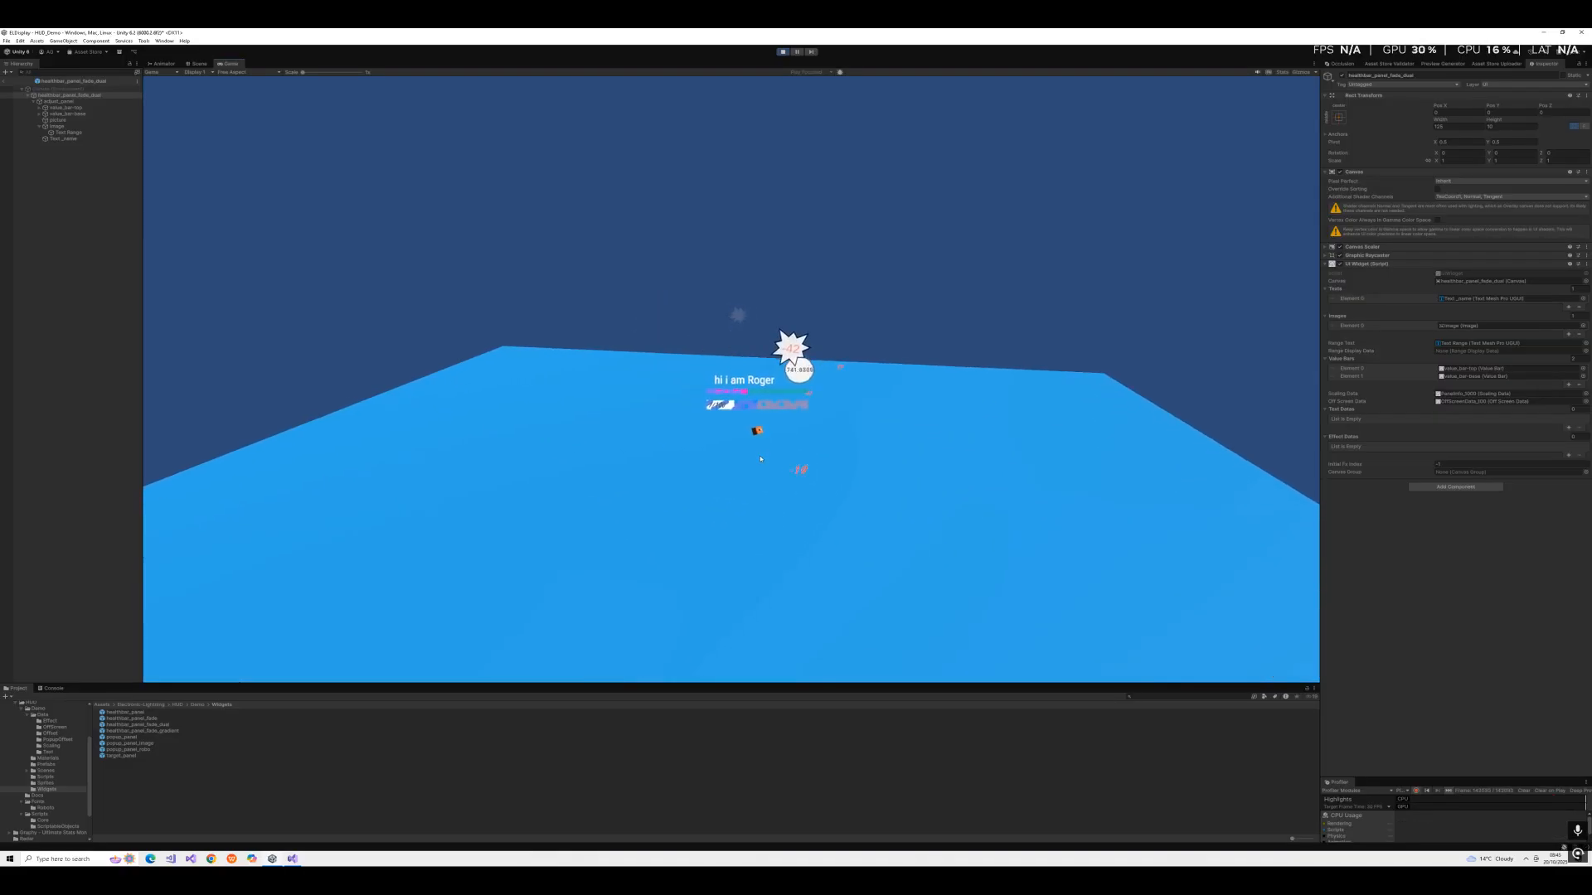
key(w)
key(s)
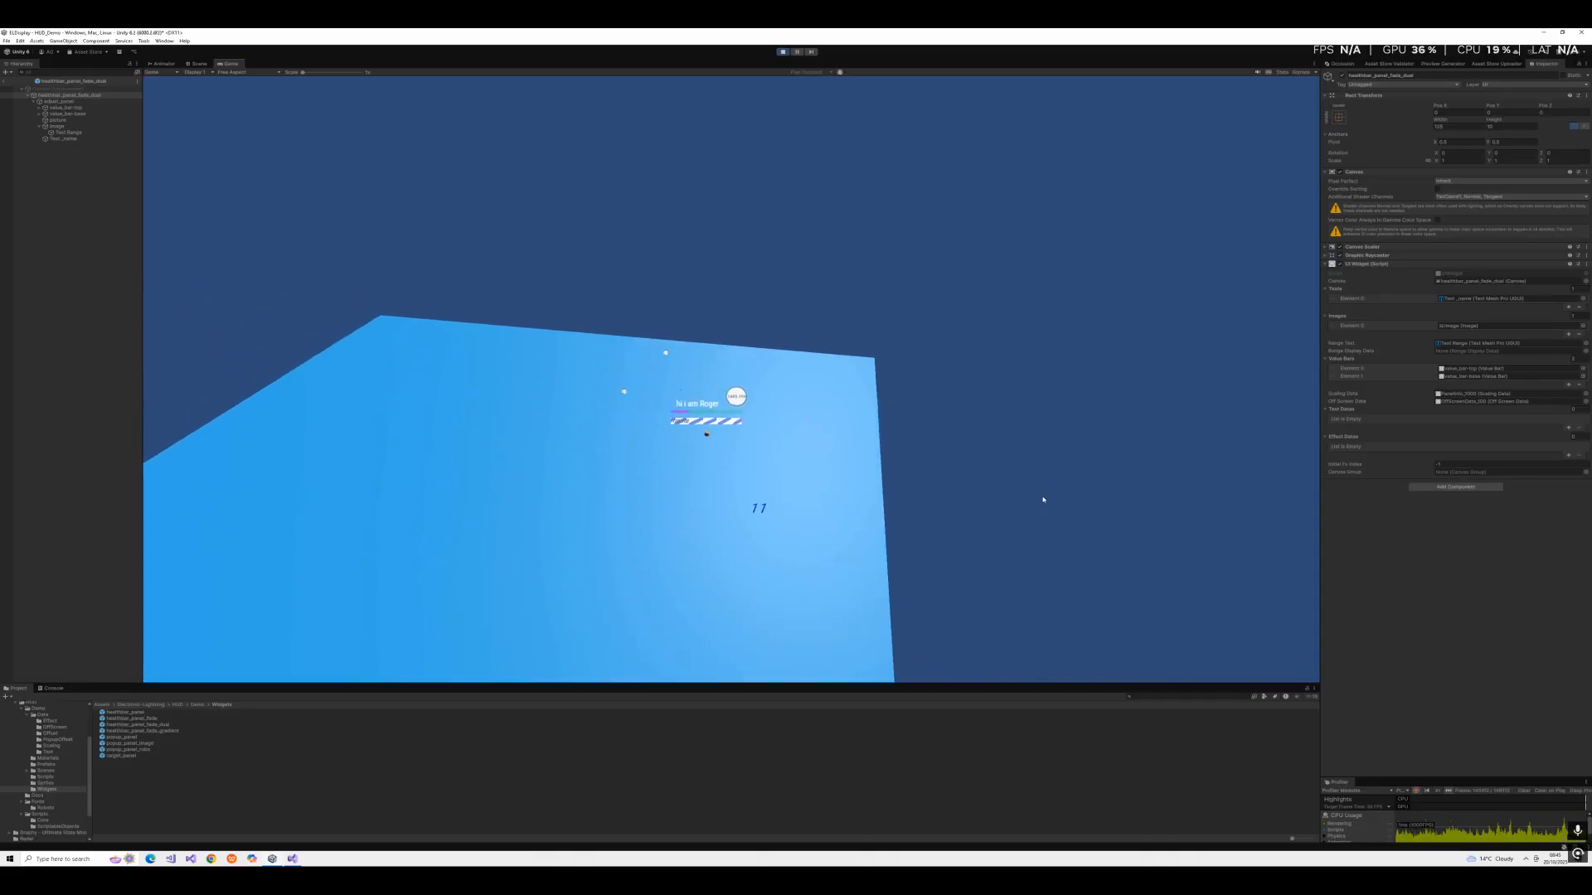
key(w)
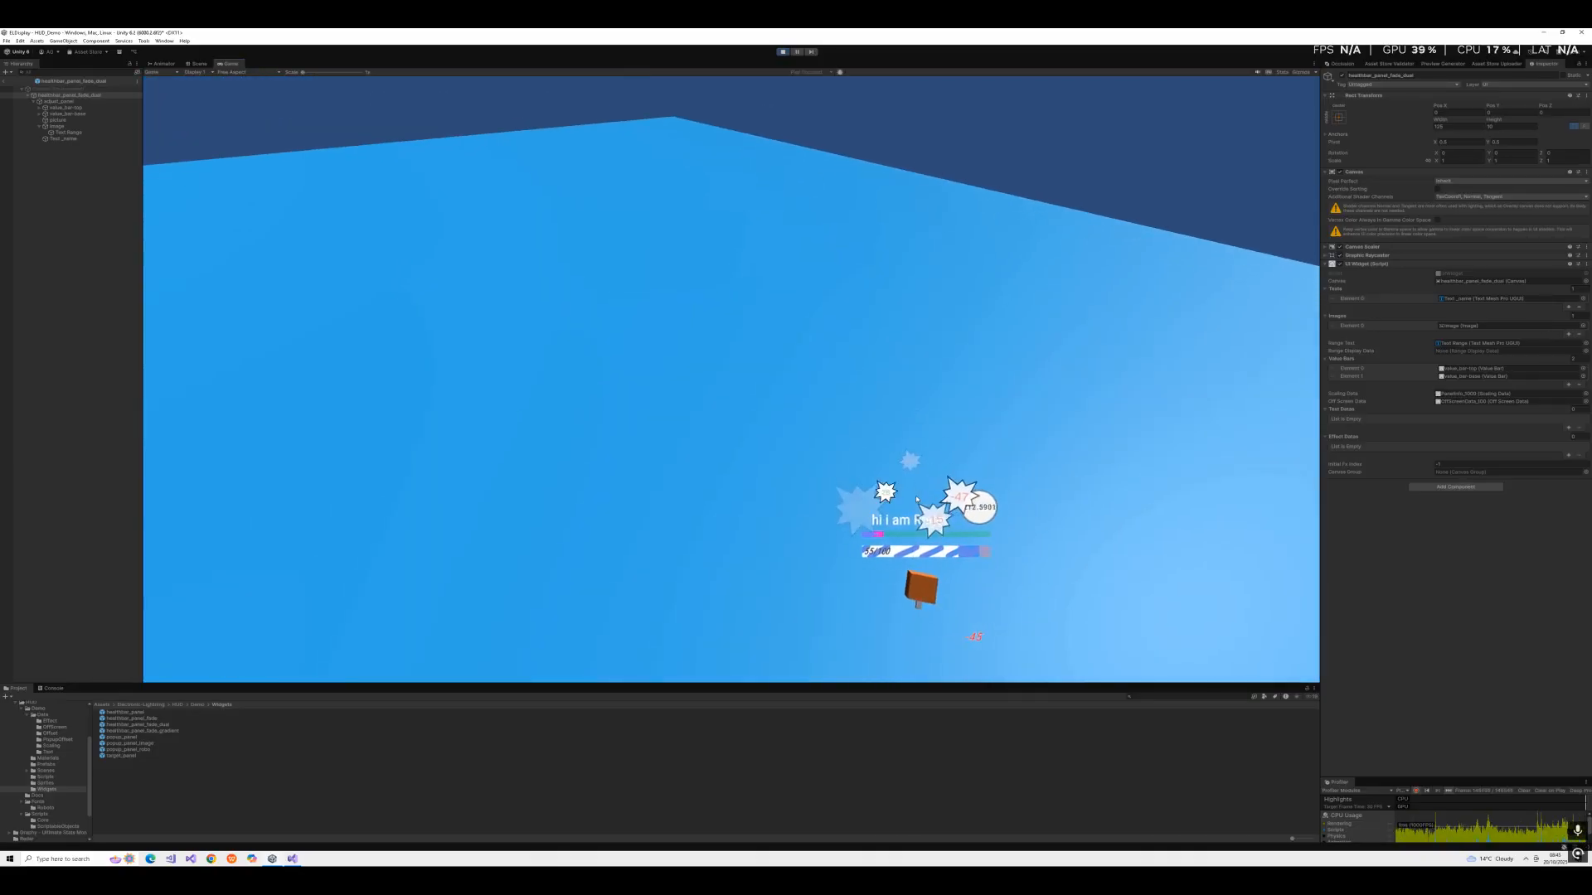
key(s)
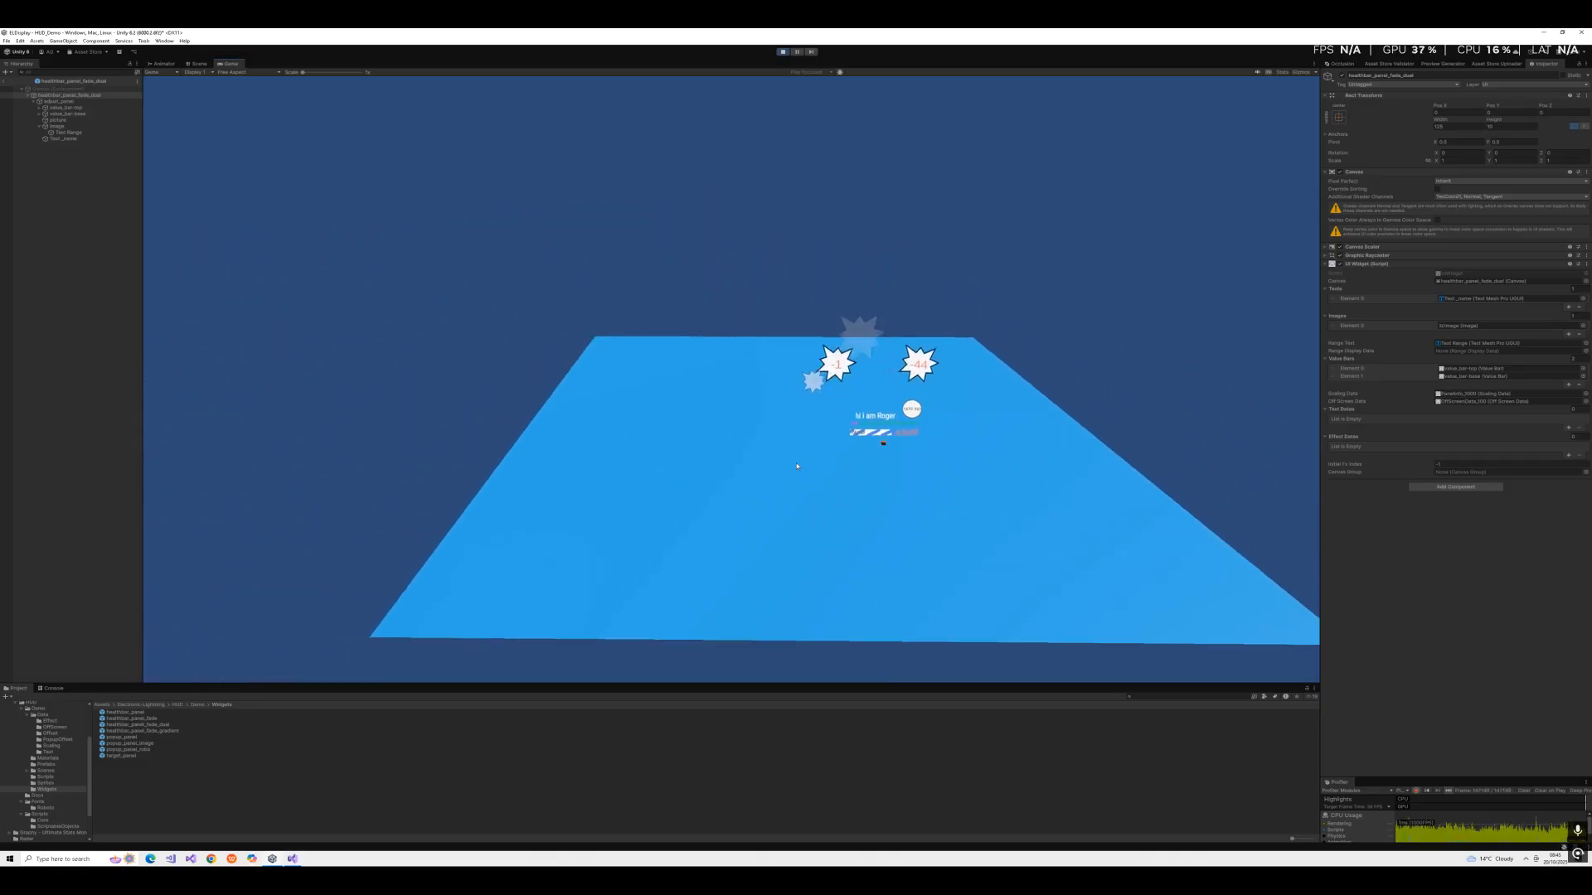
key(w)
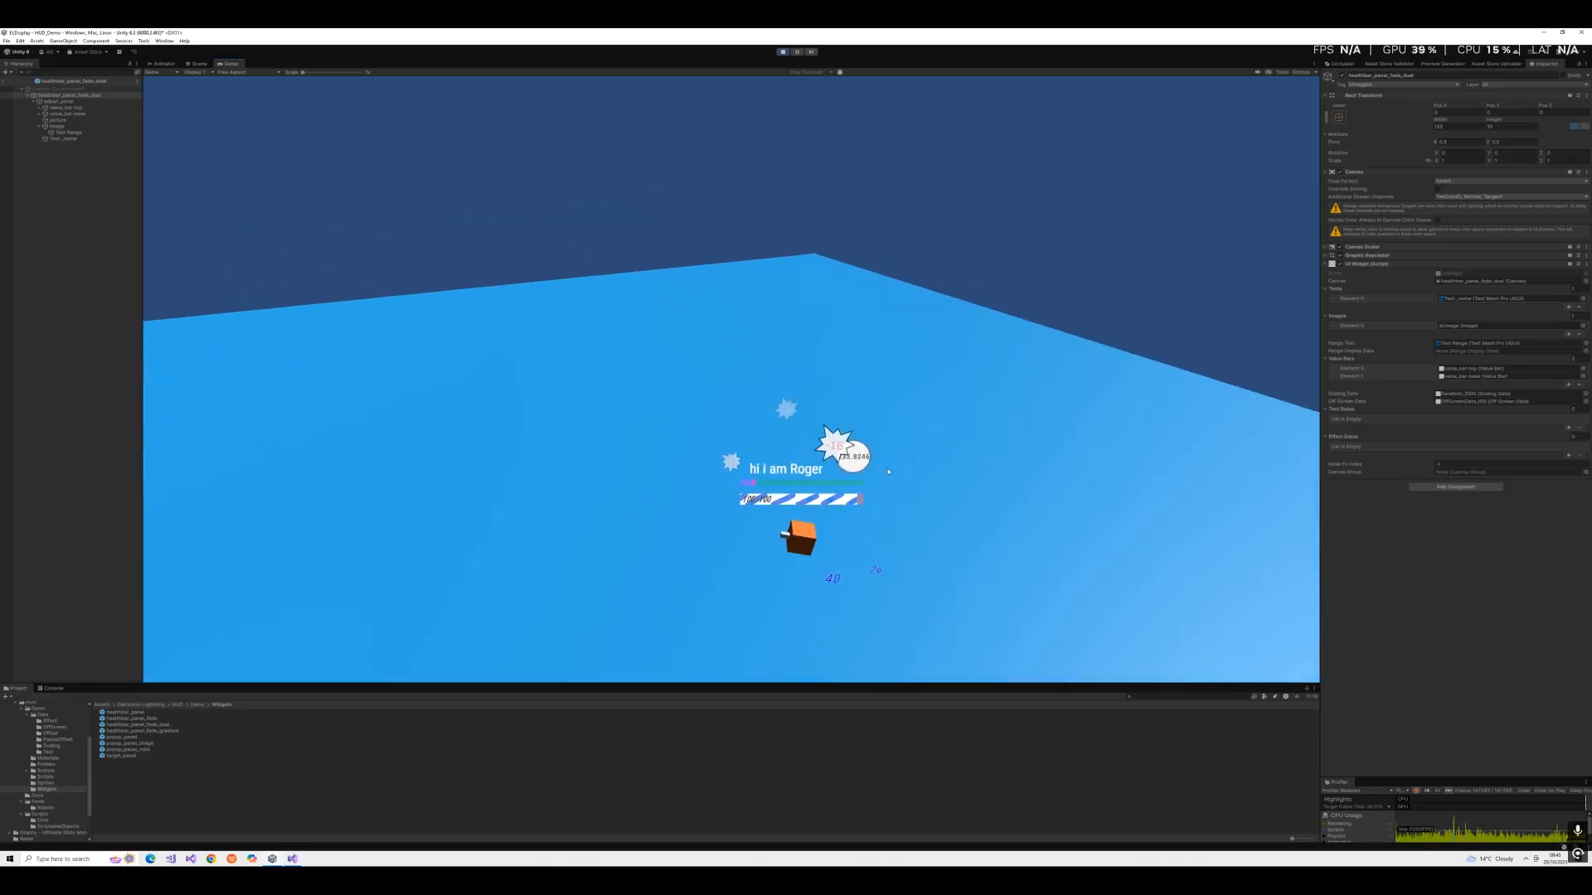
key(s)
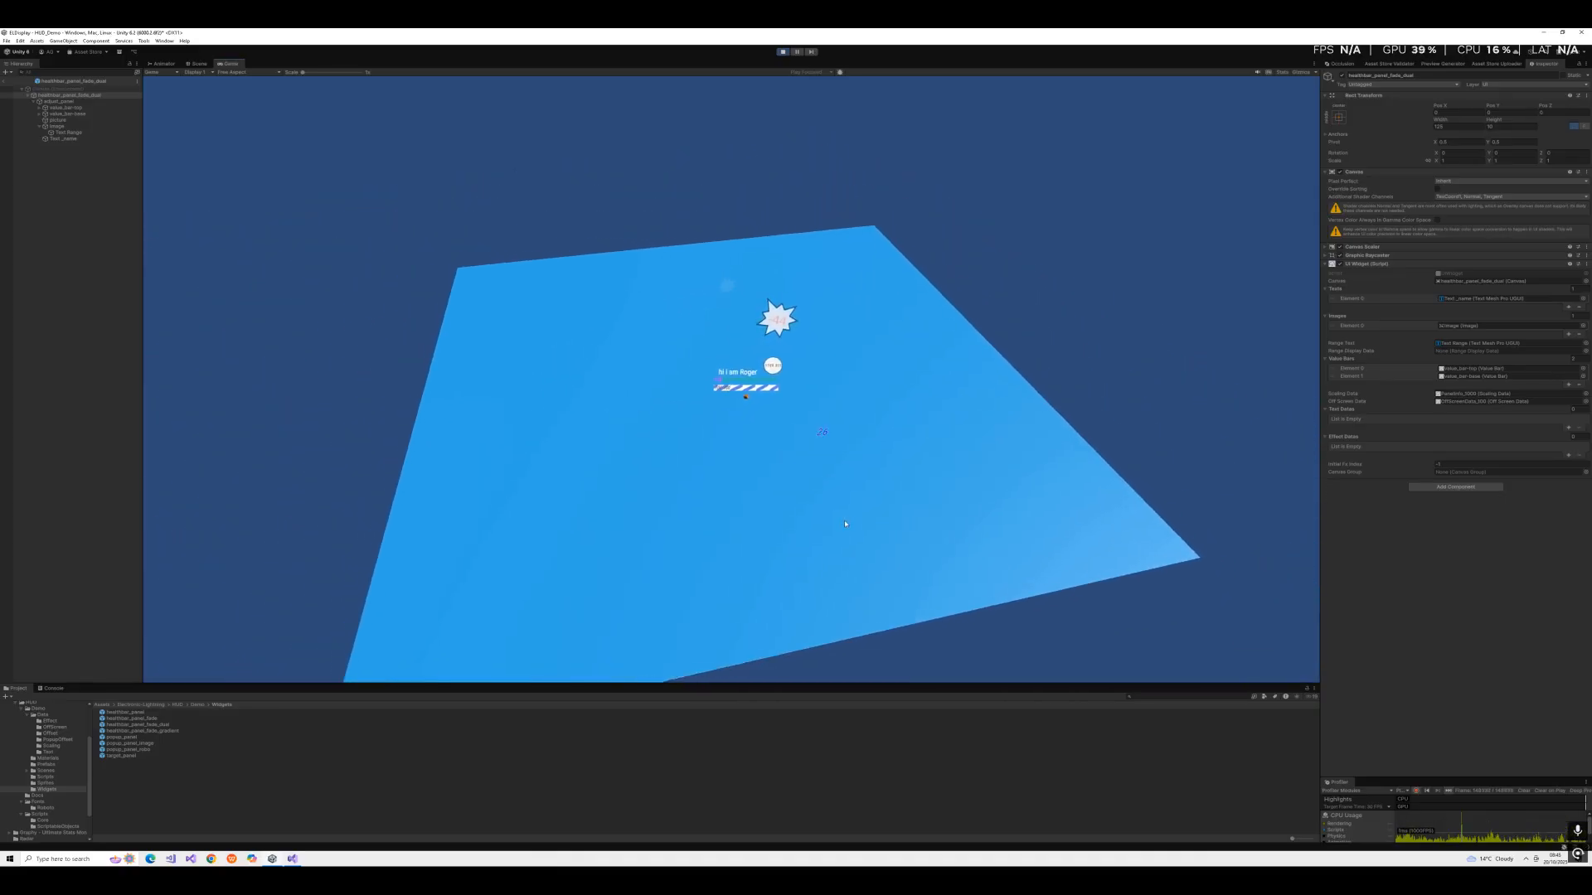
key(w)
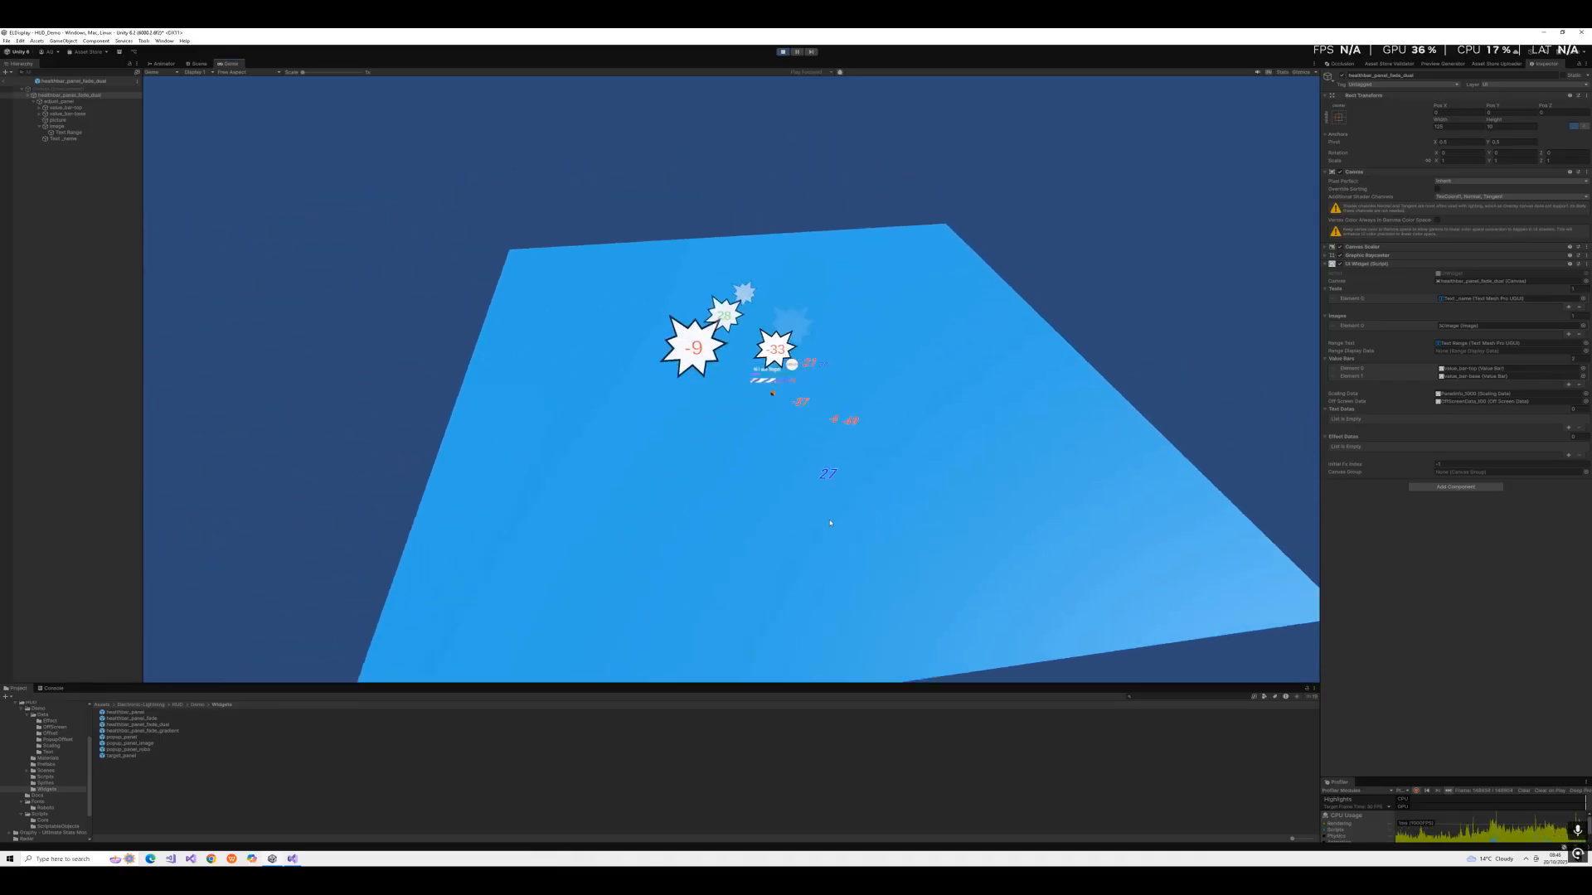
key(w)
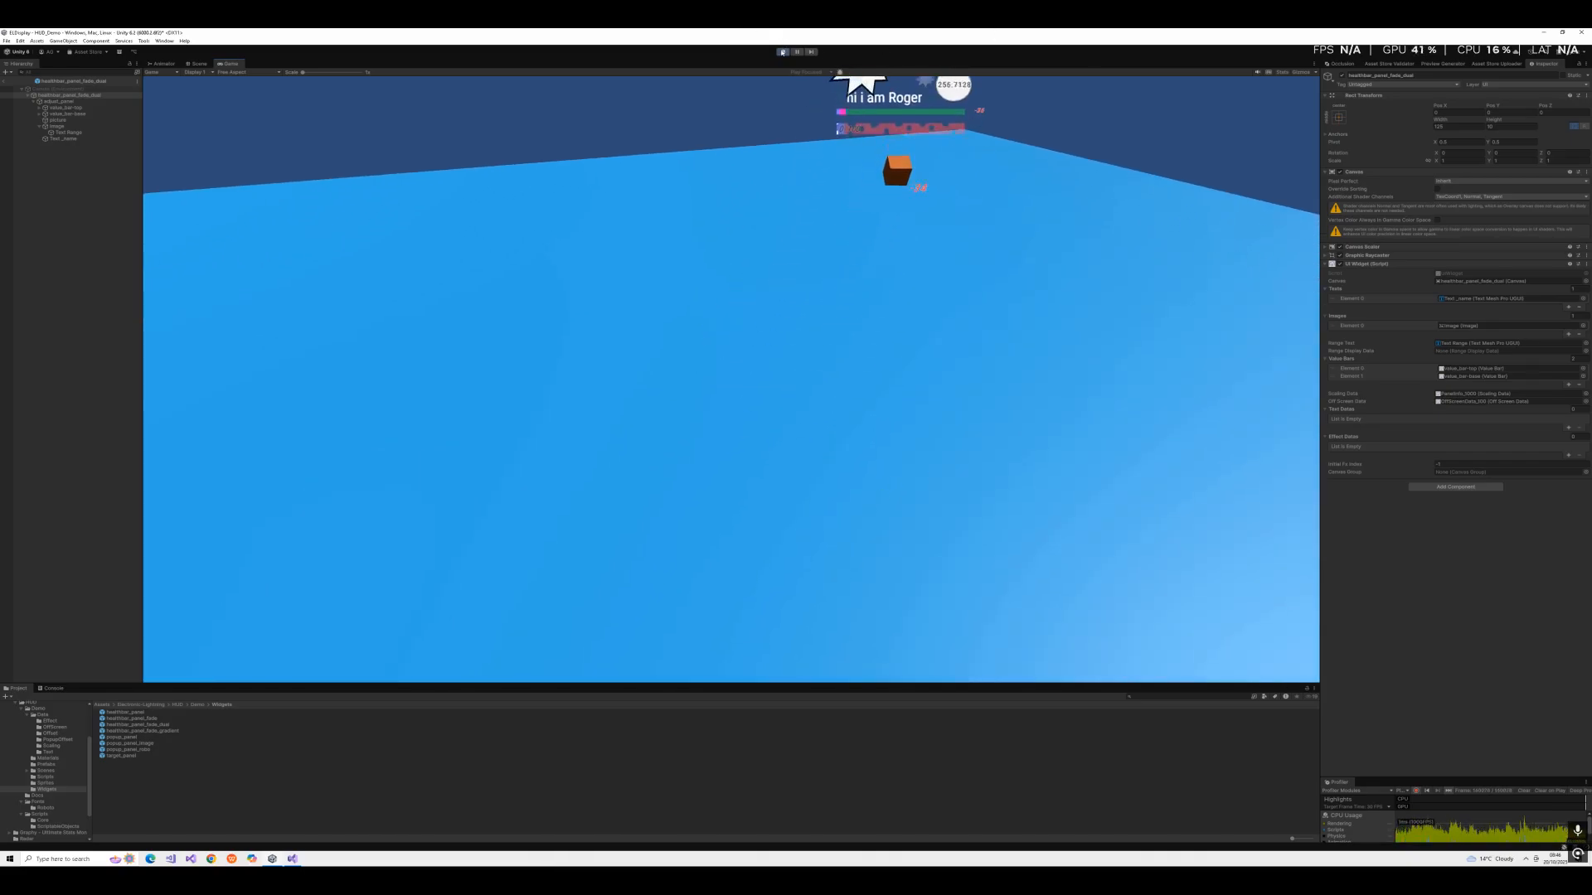
click(782, 52)
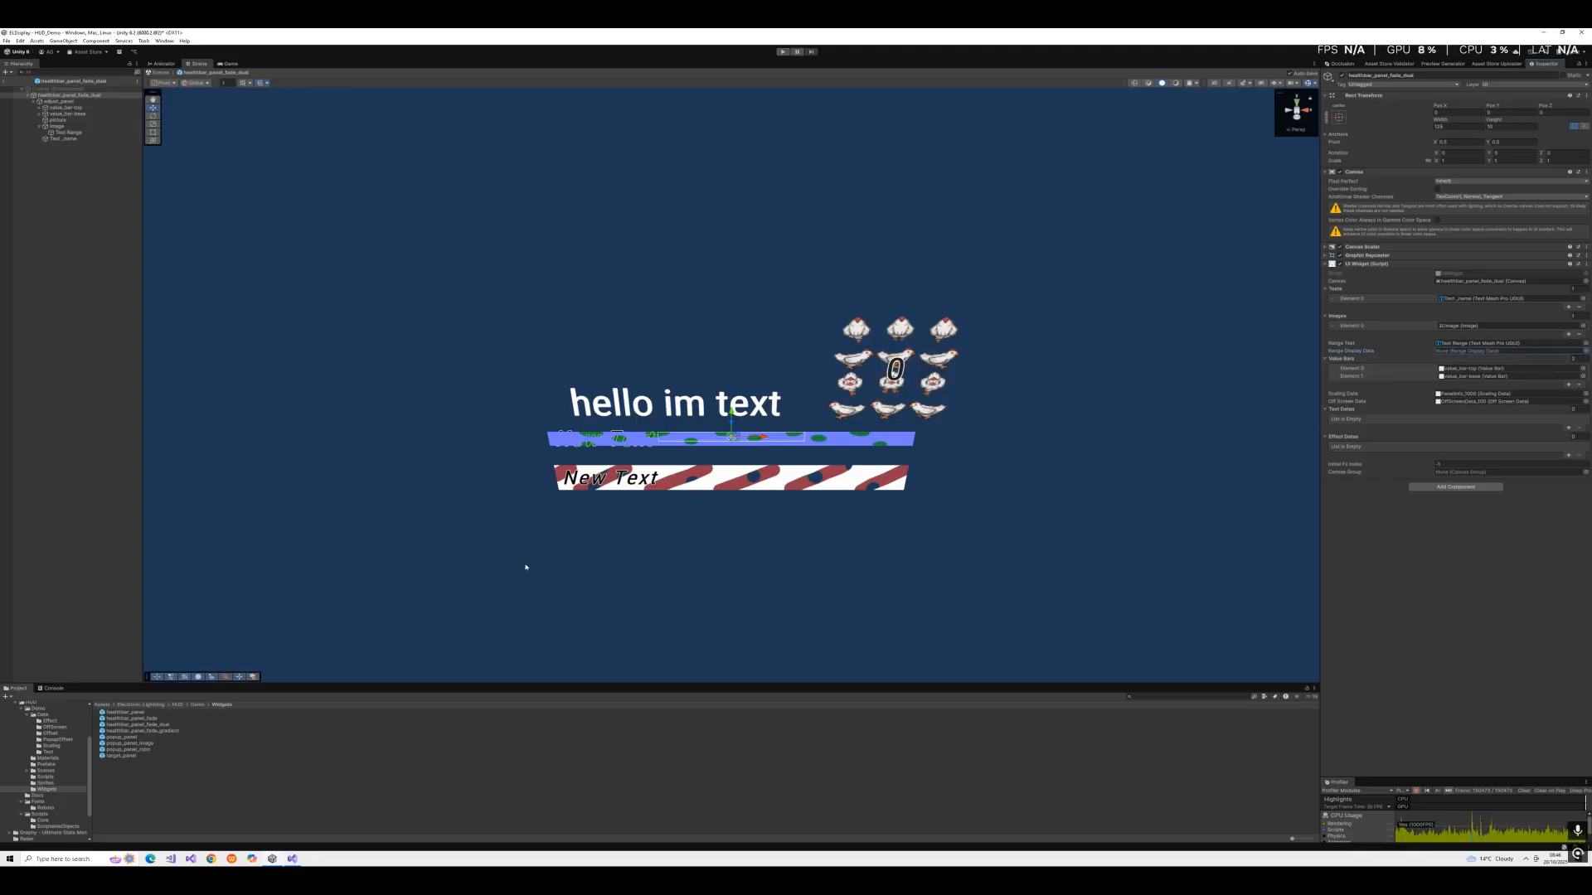
Create a new folder named RangeDisplay inside the demo's Data folder.
right_click(50, 718)
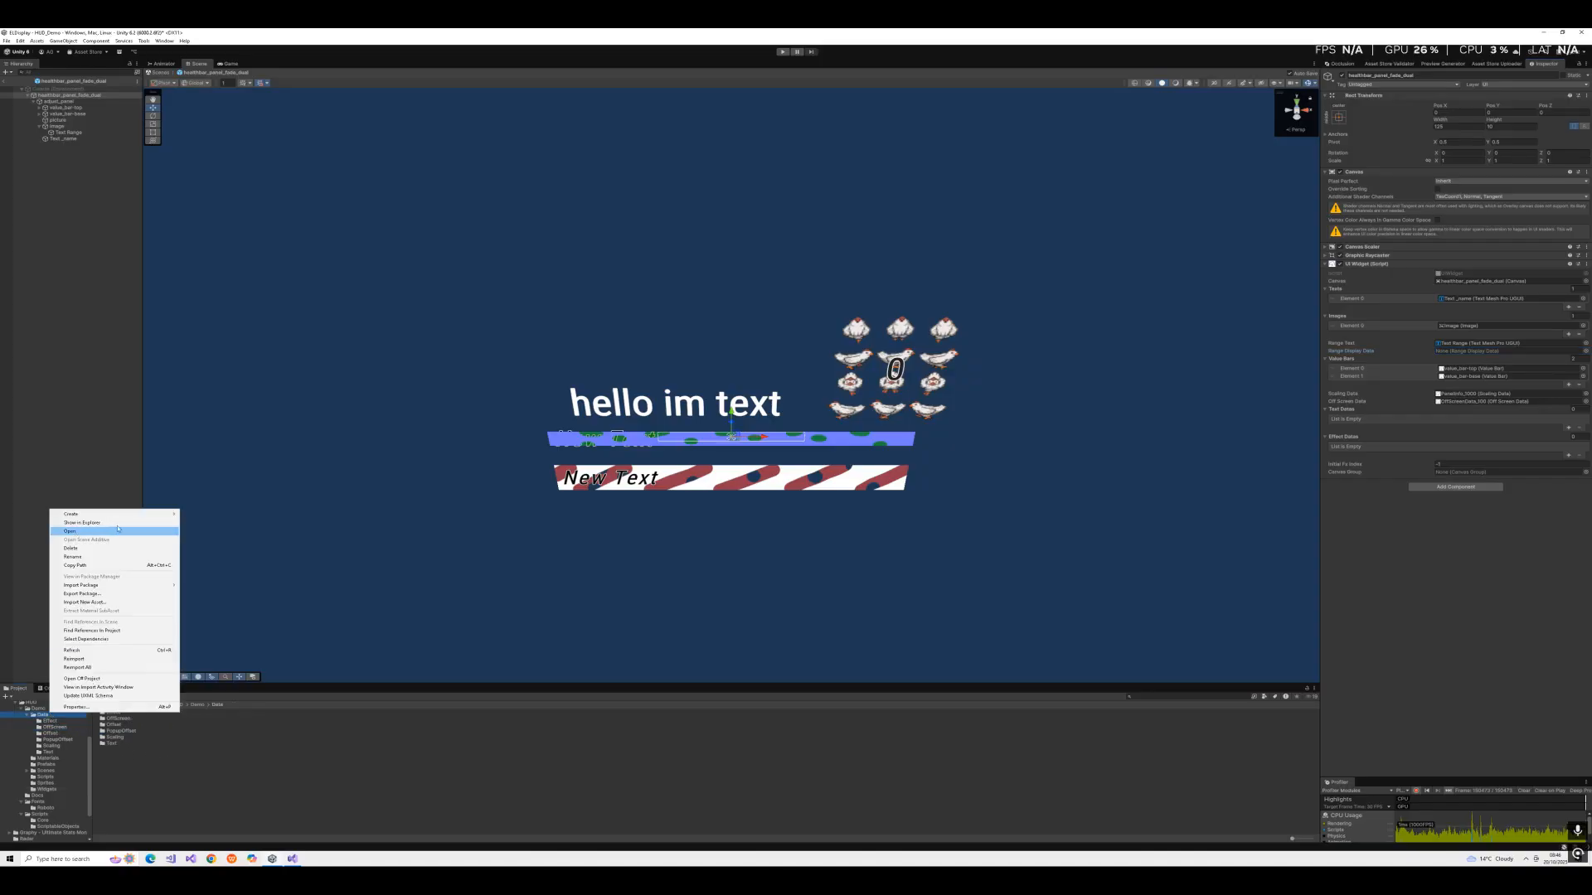
mouse_move(128, 519)
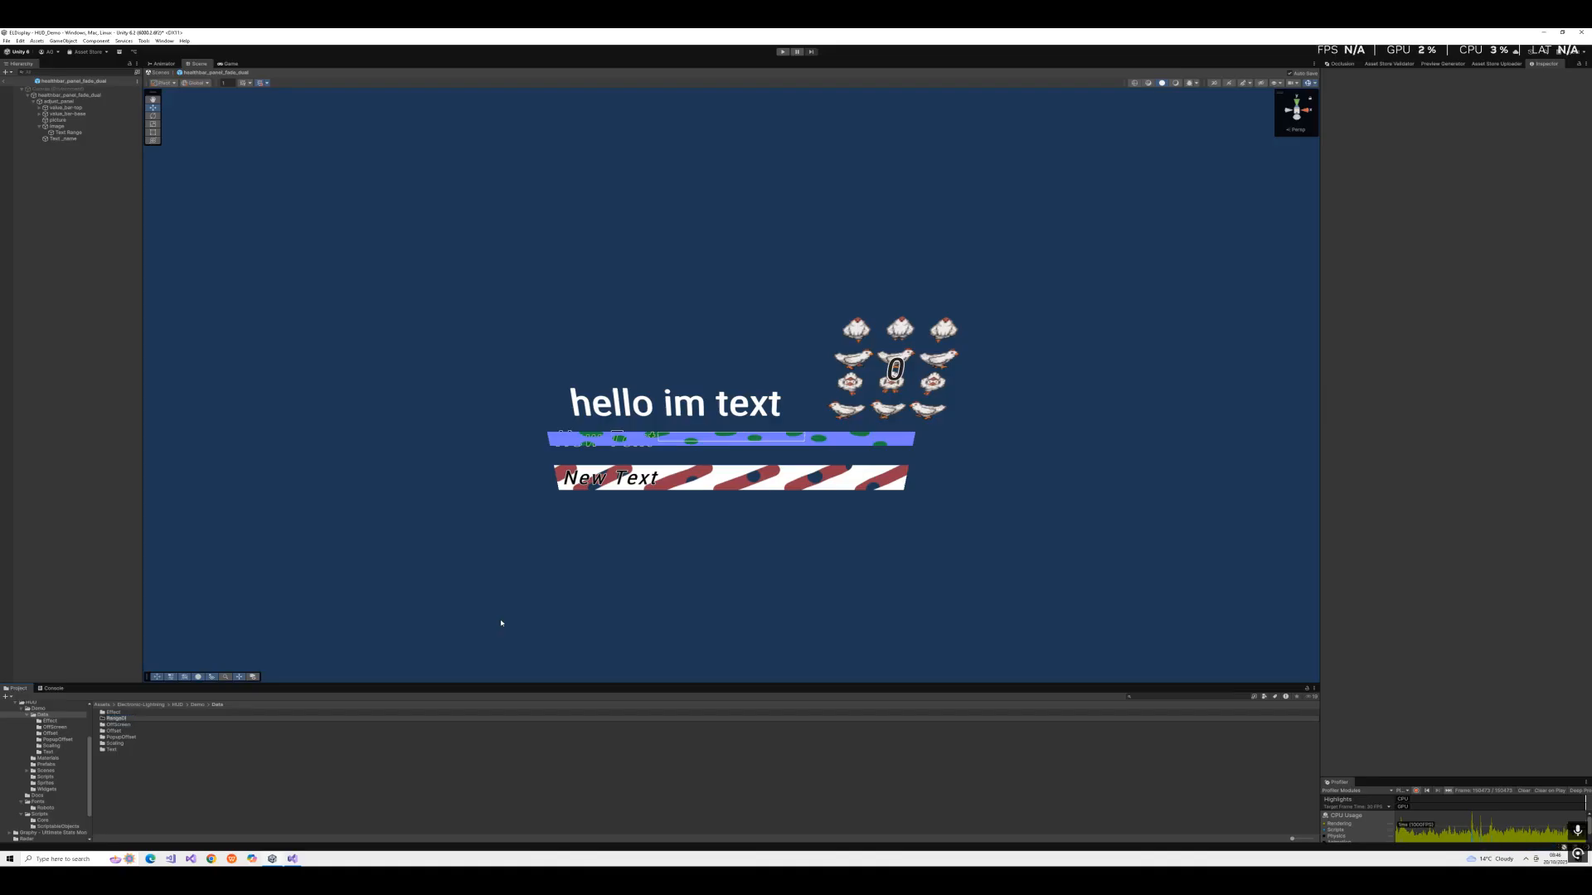
key(Return)
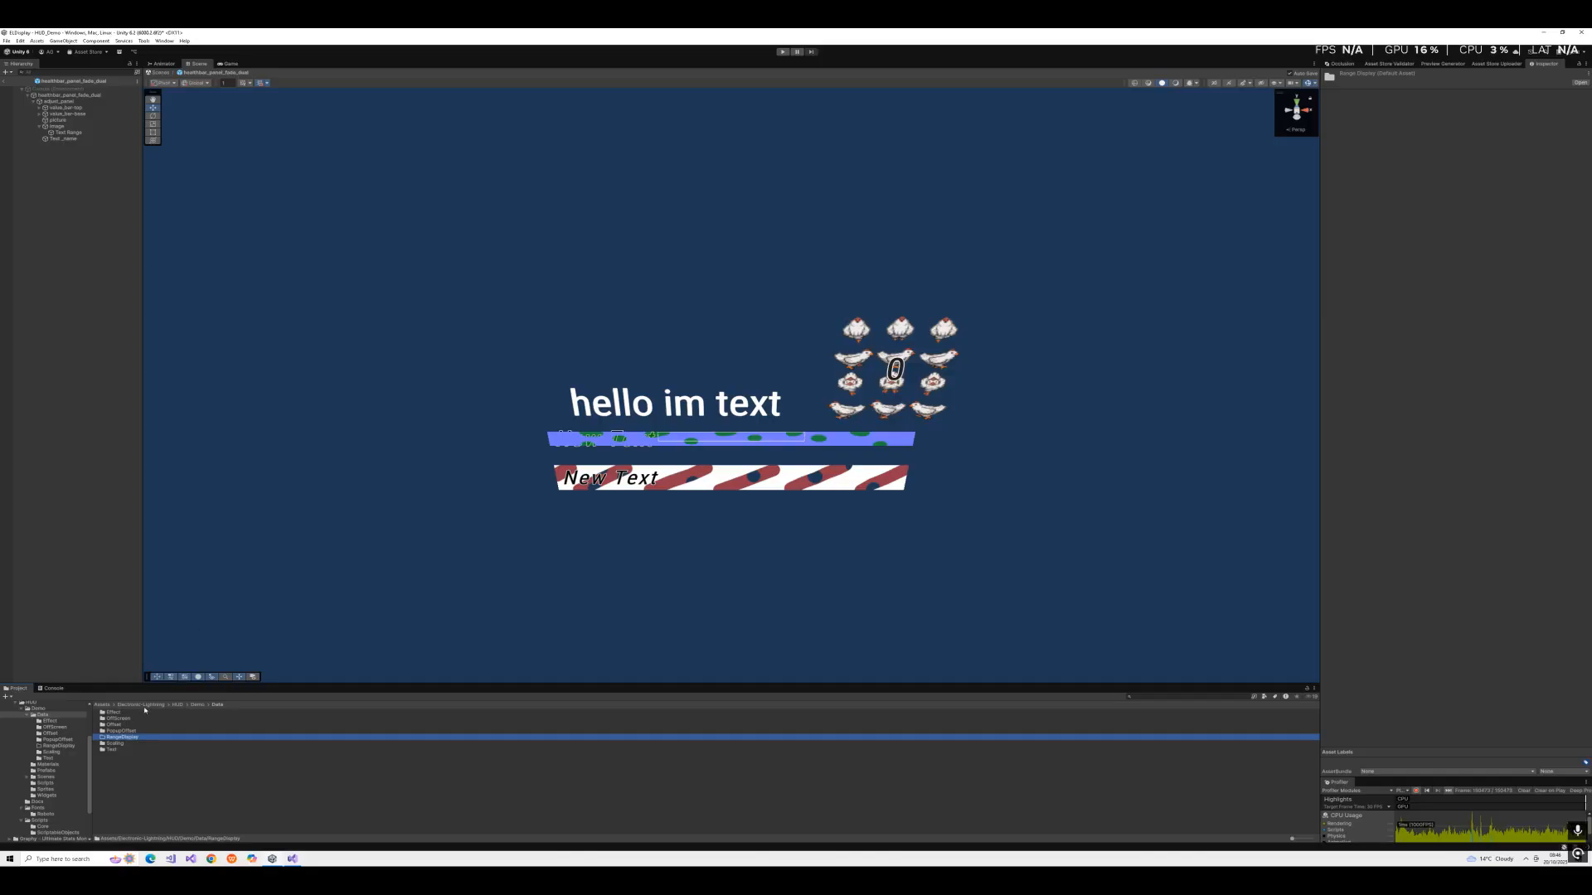
Create a Range Display Data asset inside the RangeDisplay folder and name it RangeDisplayData_1.
double_click(131, 737)
right_click(249, 752)
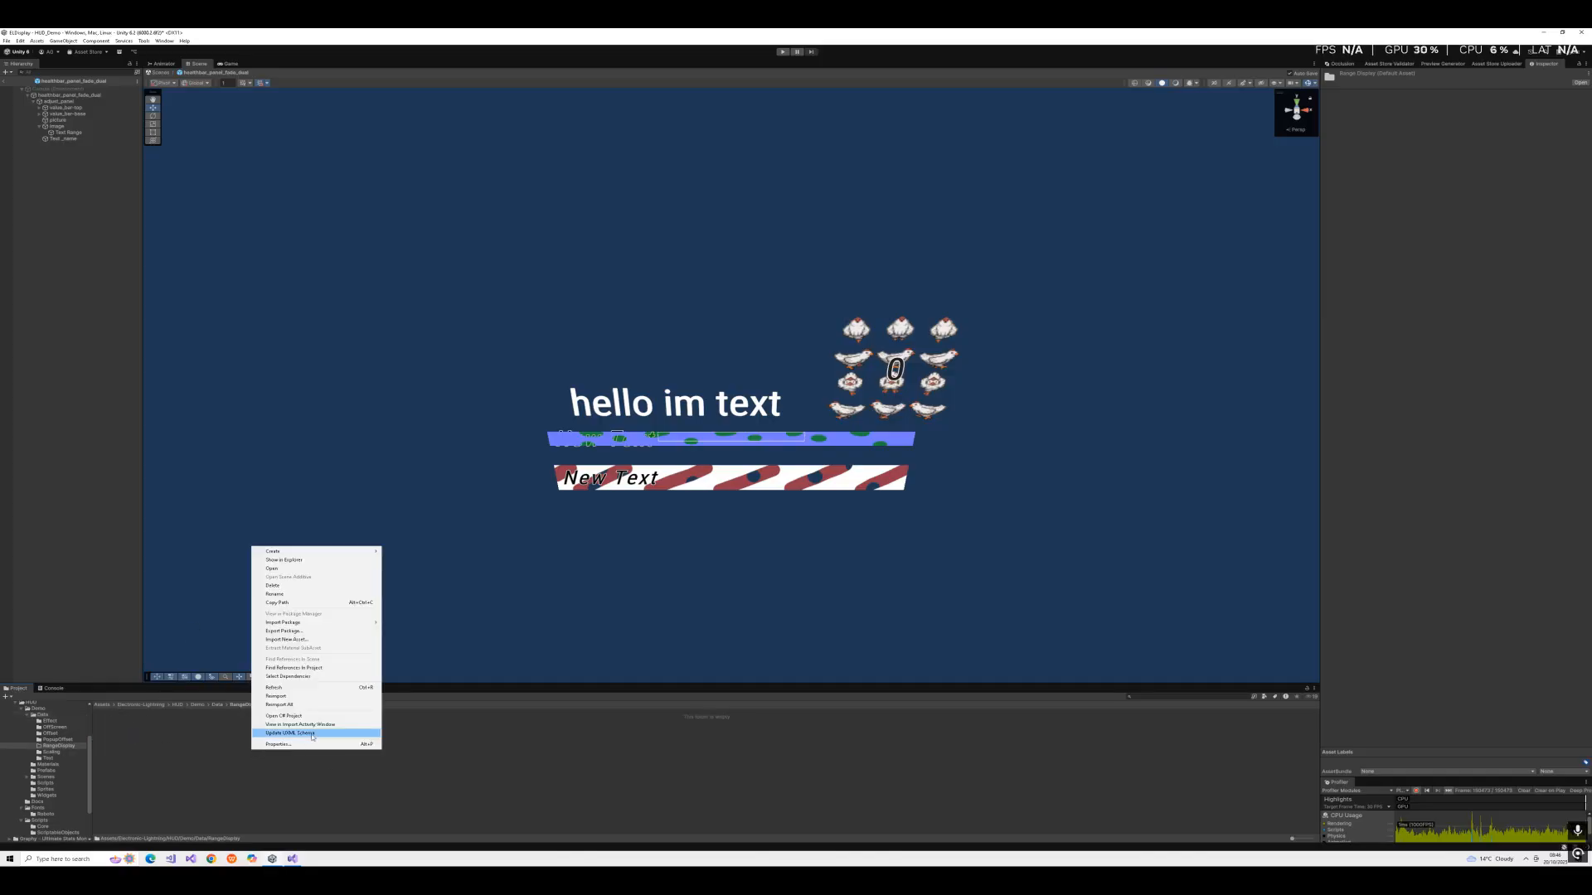
mouse_move(354, 554)
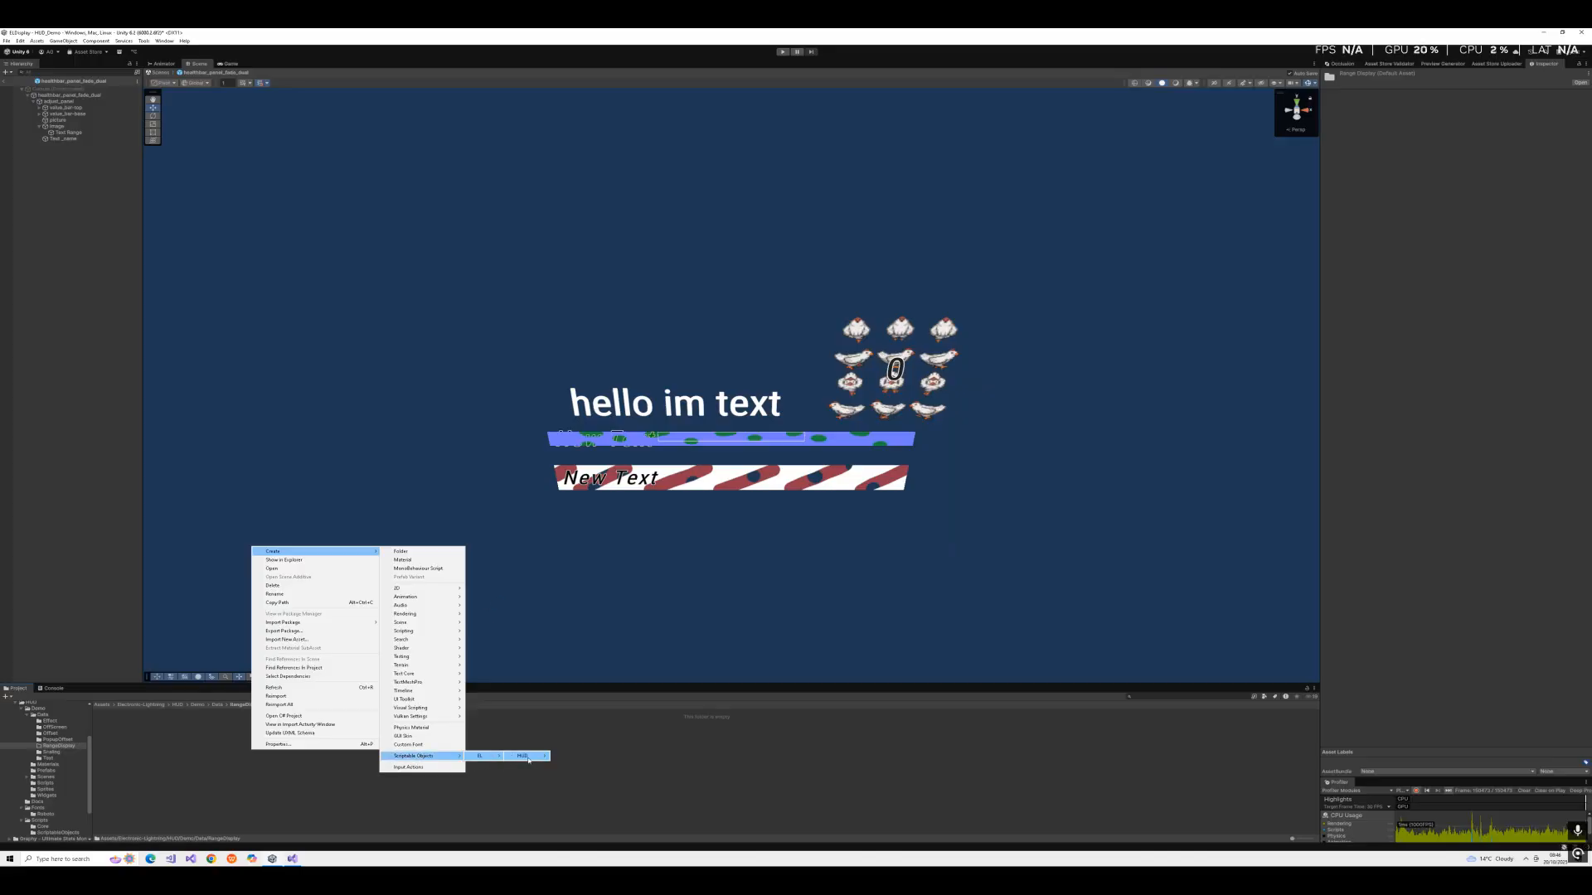
click(572, 799)
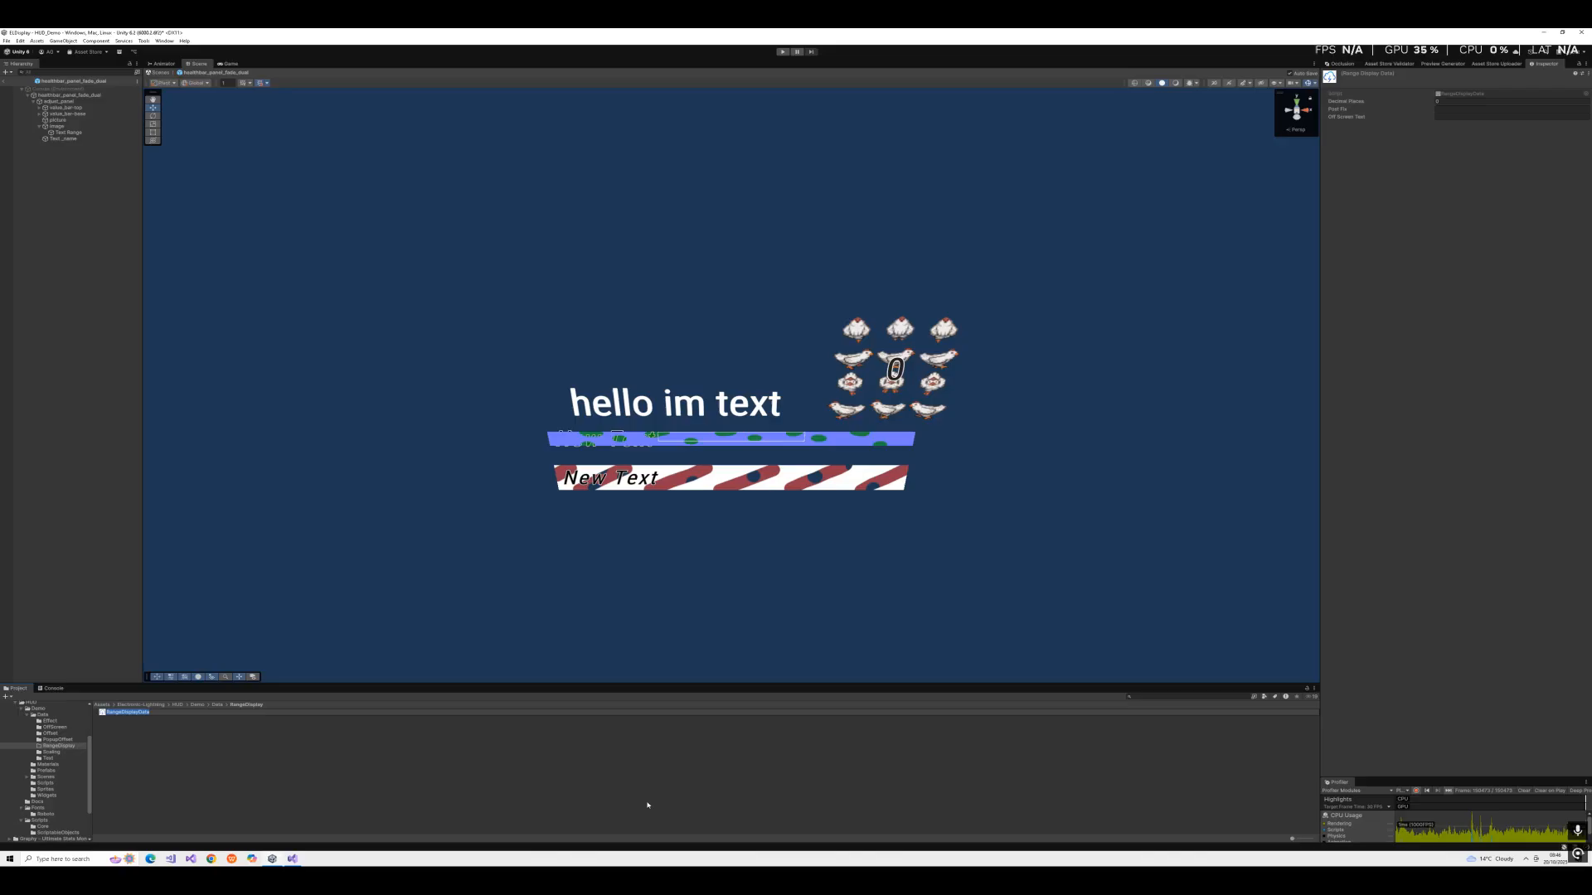
key(Return)
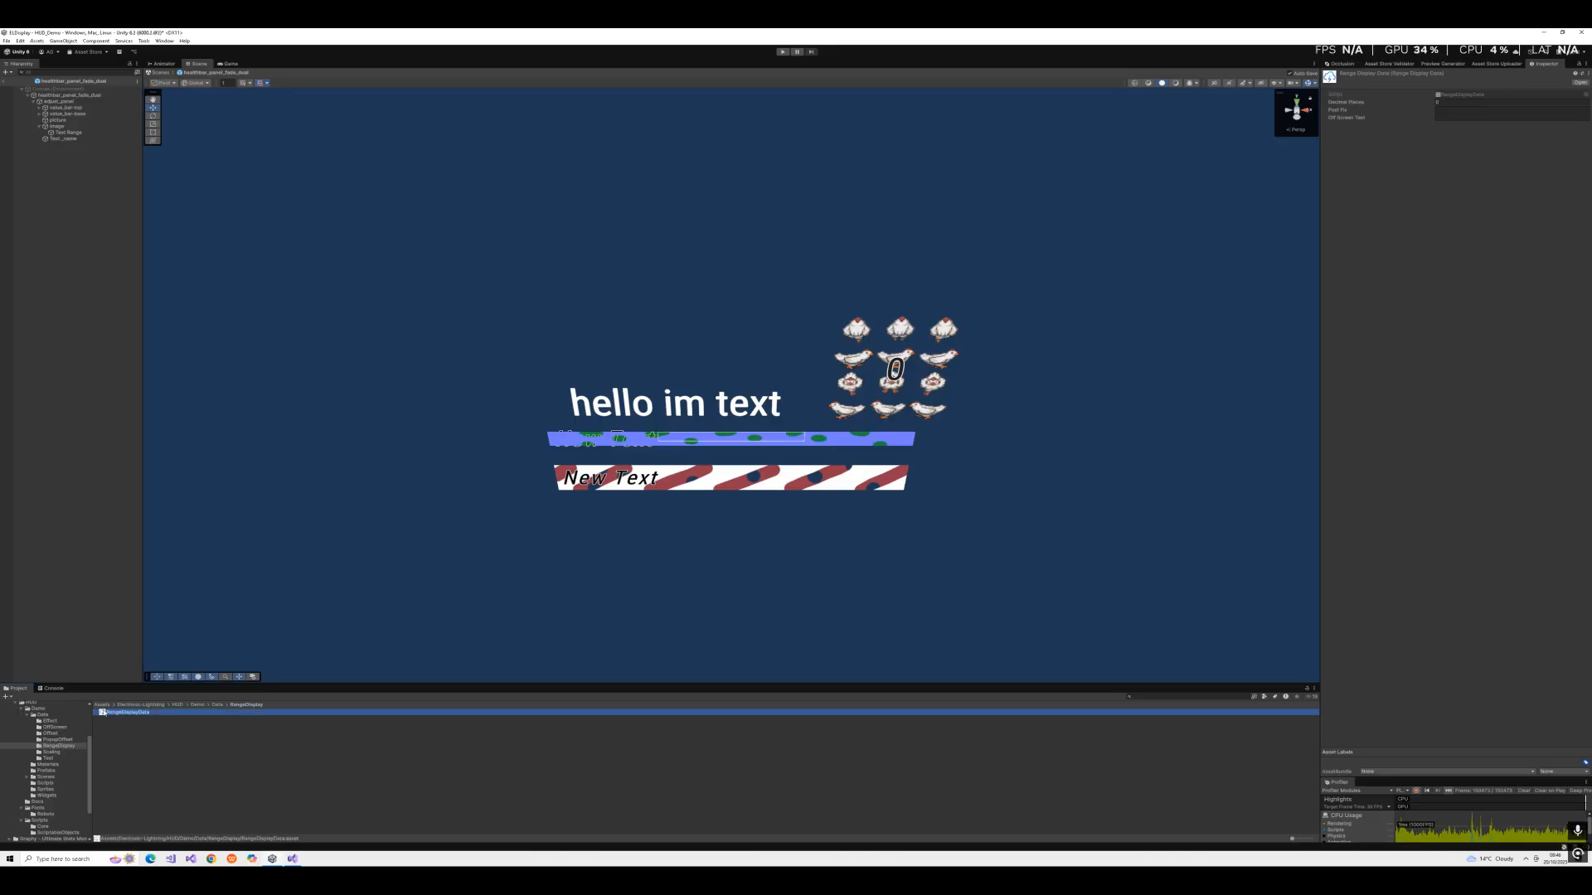
right_click(131, 718)
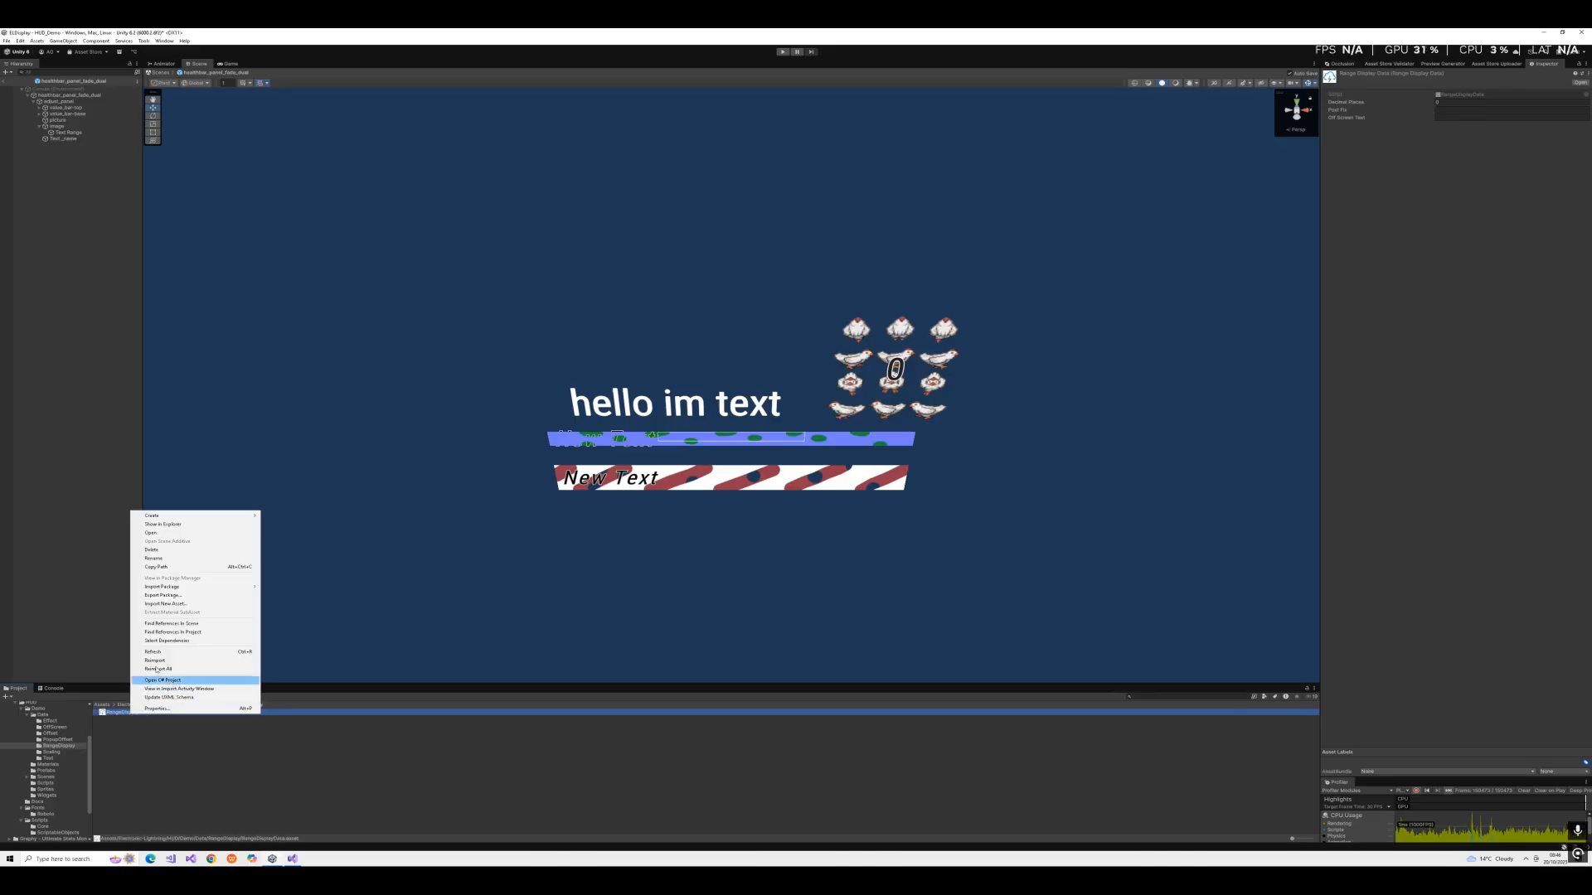
click(159, 561)
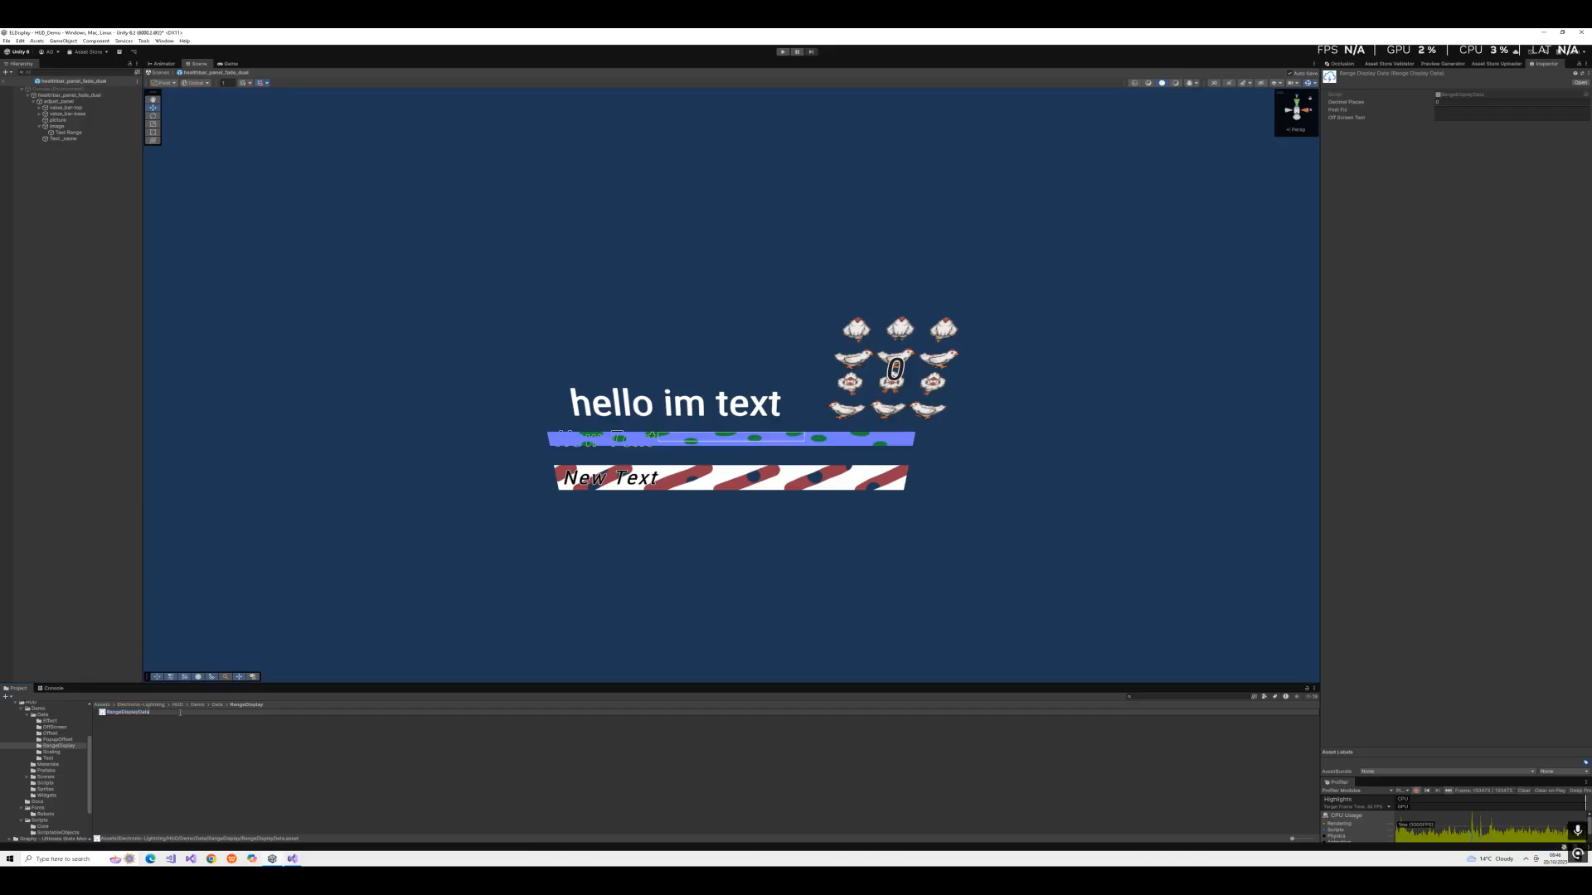
click(180, 713)
text(_1)
key(Return)
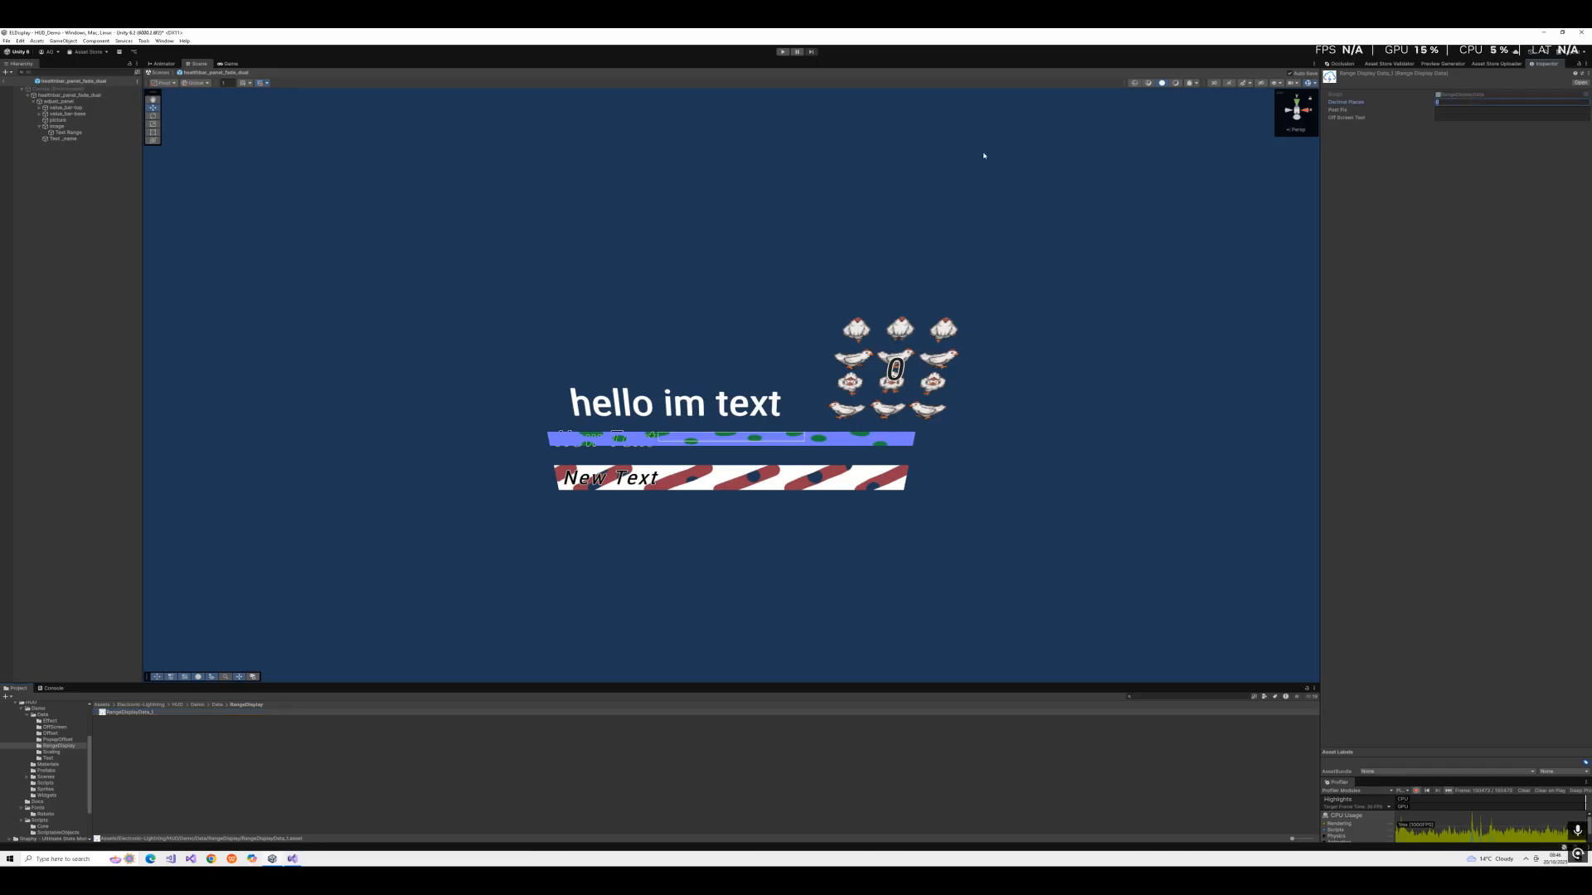
Assign RangeDisplayData_1 as the Range Display Data of the healthbar_panel_fade_dual prefab in the Widgets folder.
click(50, 796)
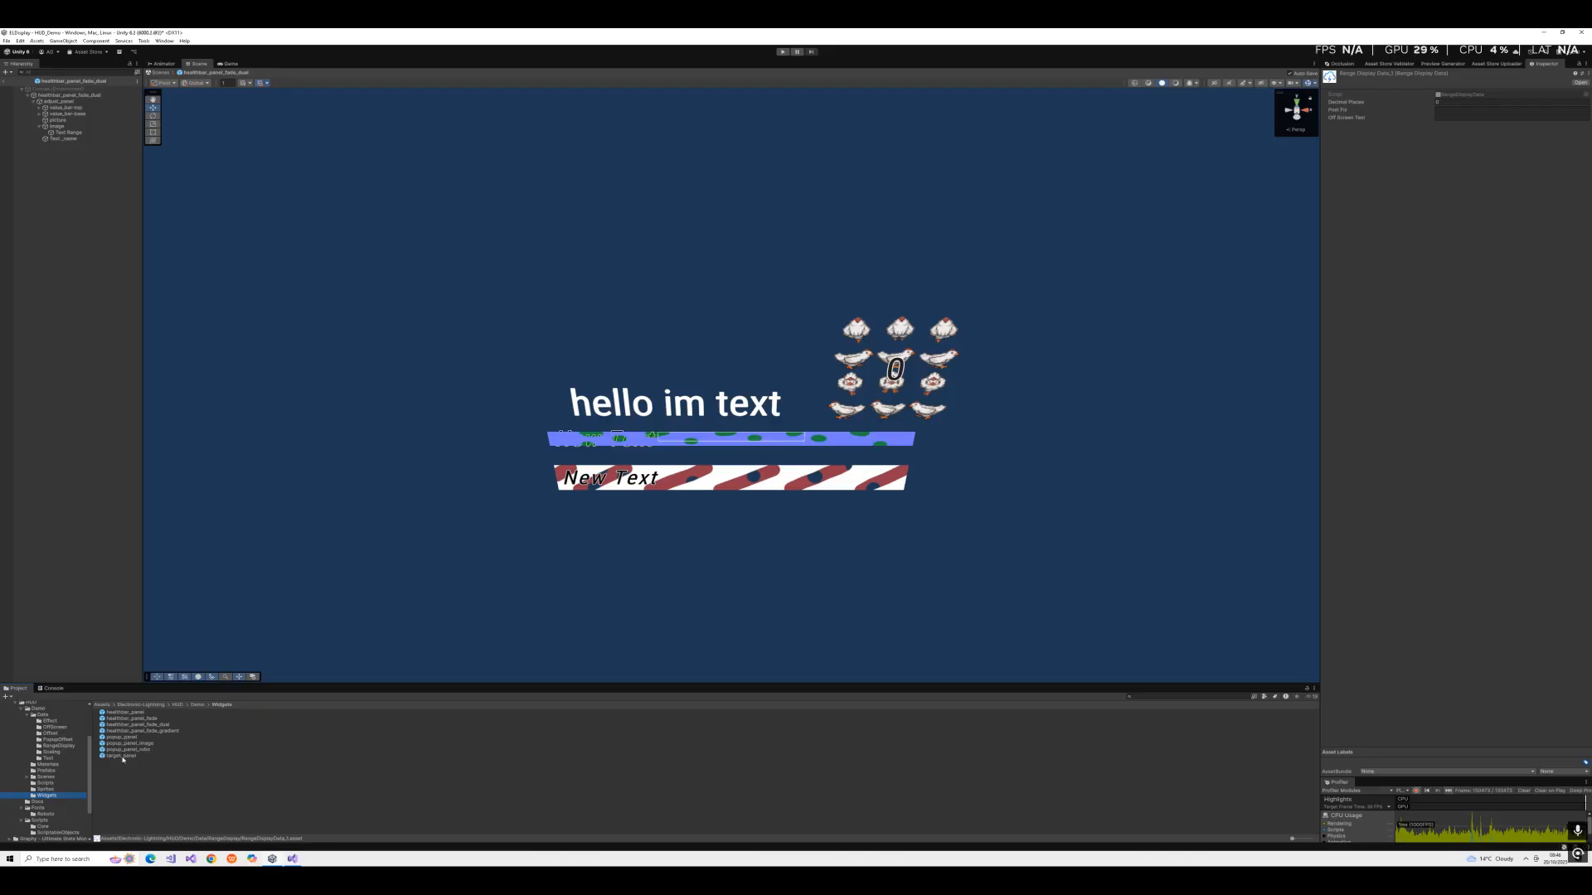
click(131, 726)
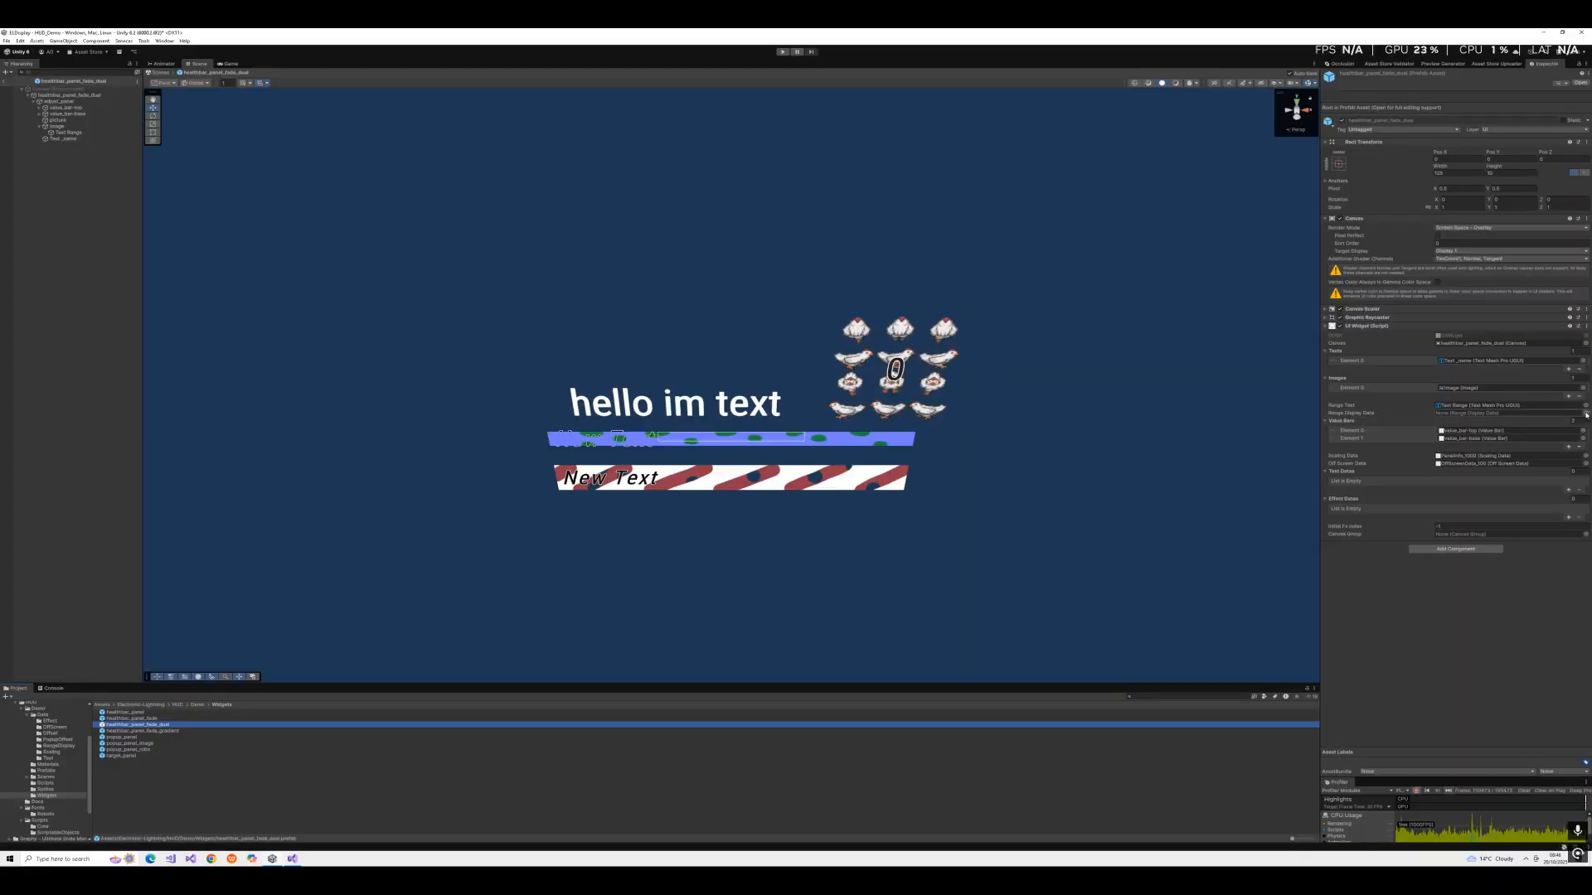
click(1586, 415)
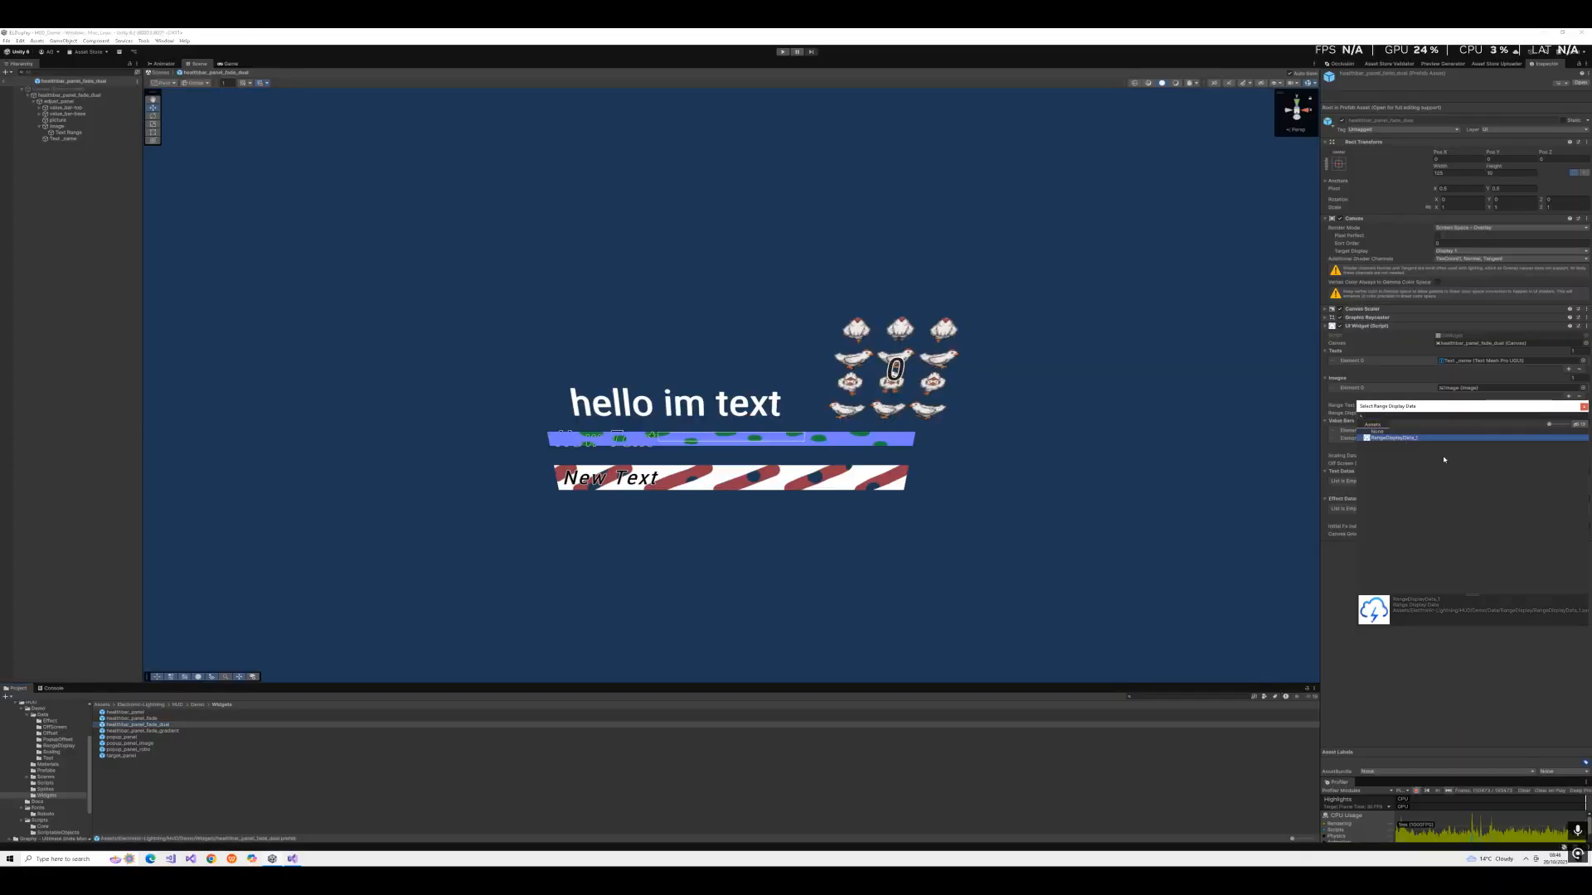
double_click(1415, 438)
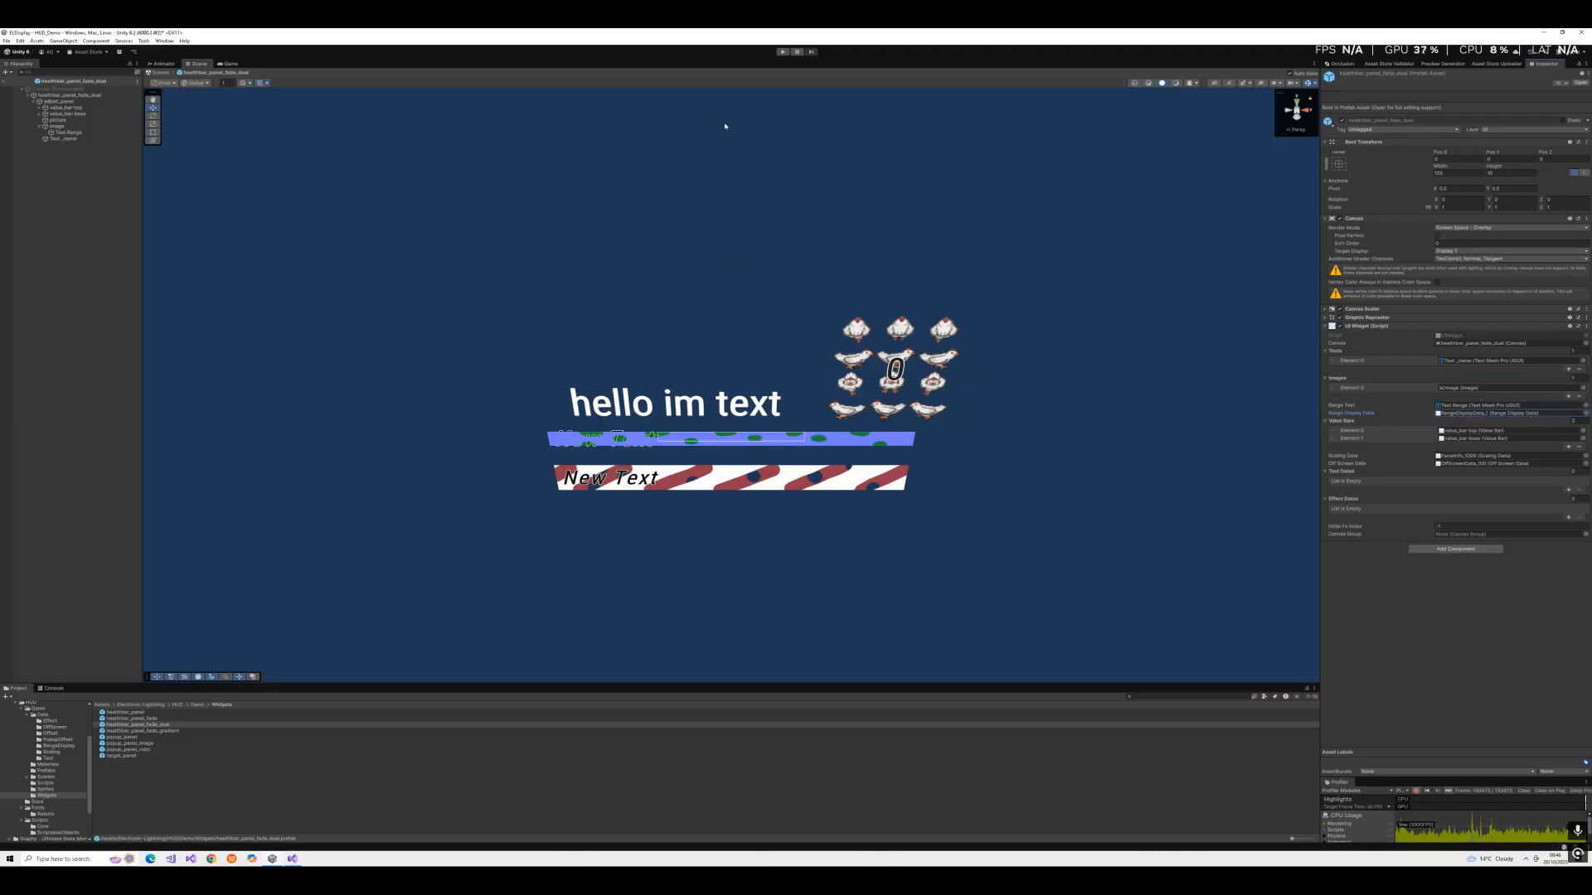
Run the game, inspect the widget's assigned off-screen data asset, and leave prefab editing.
click(781, 52)
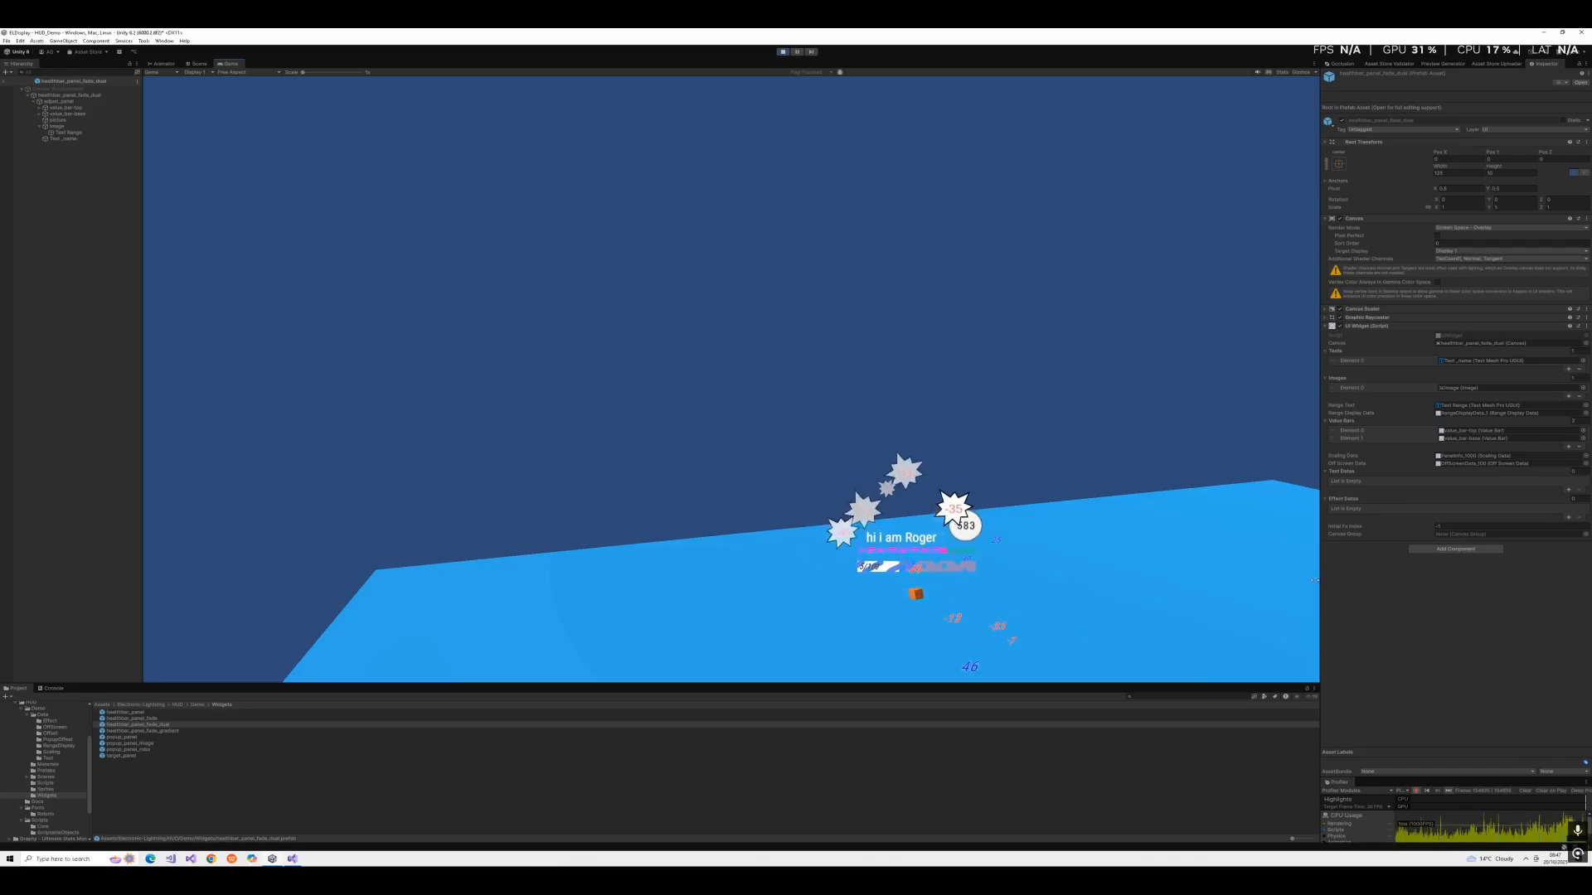
double_click(1477, 463)
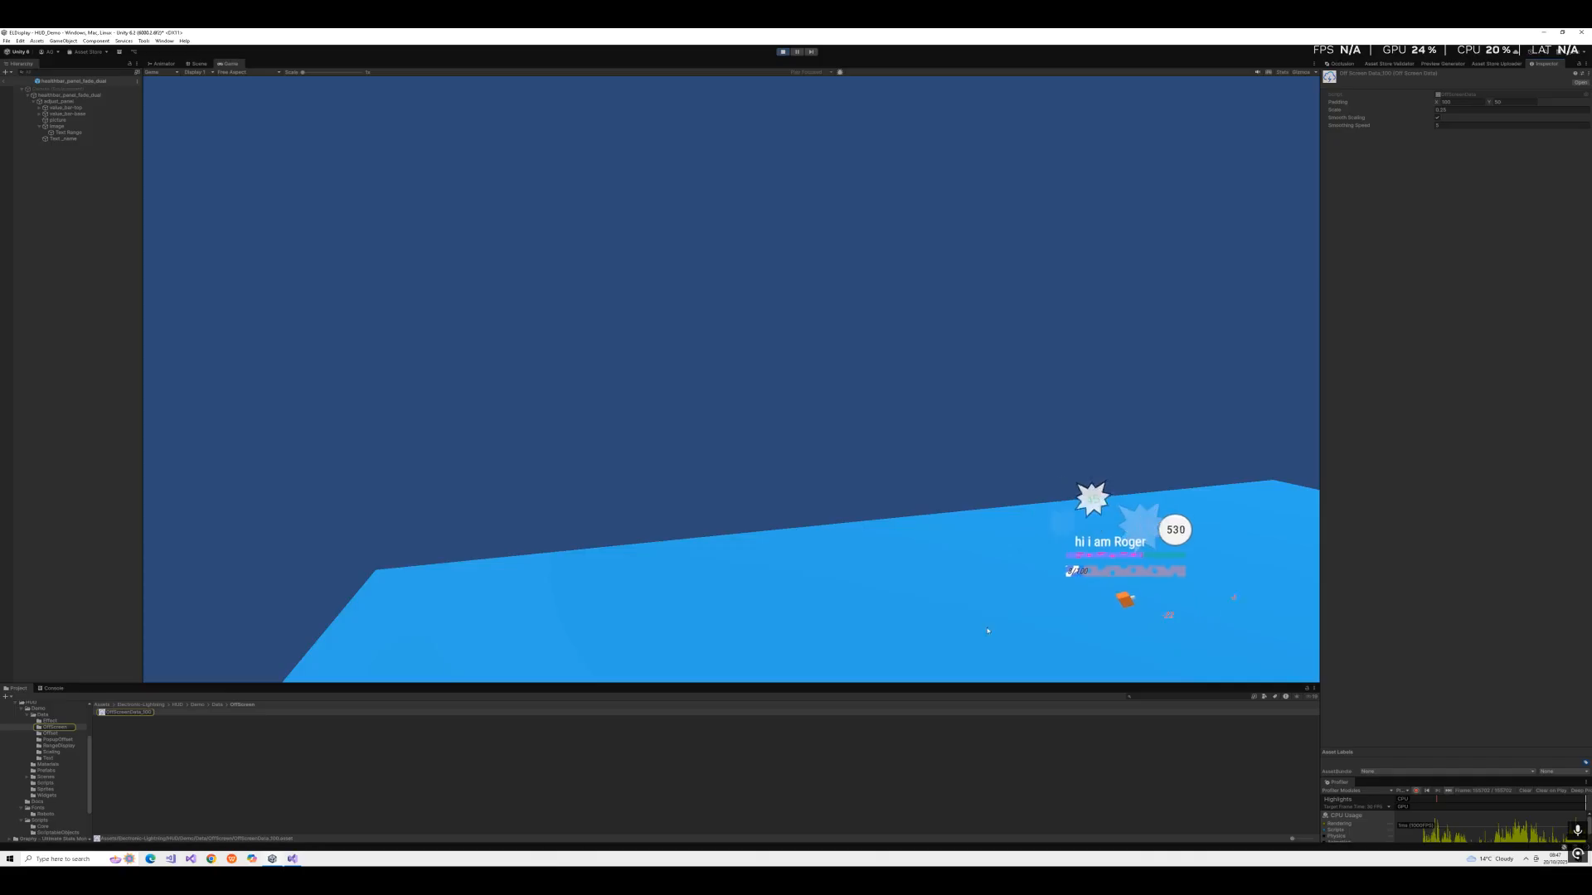
click(4, 80)
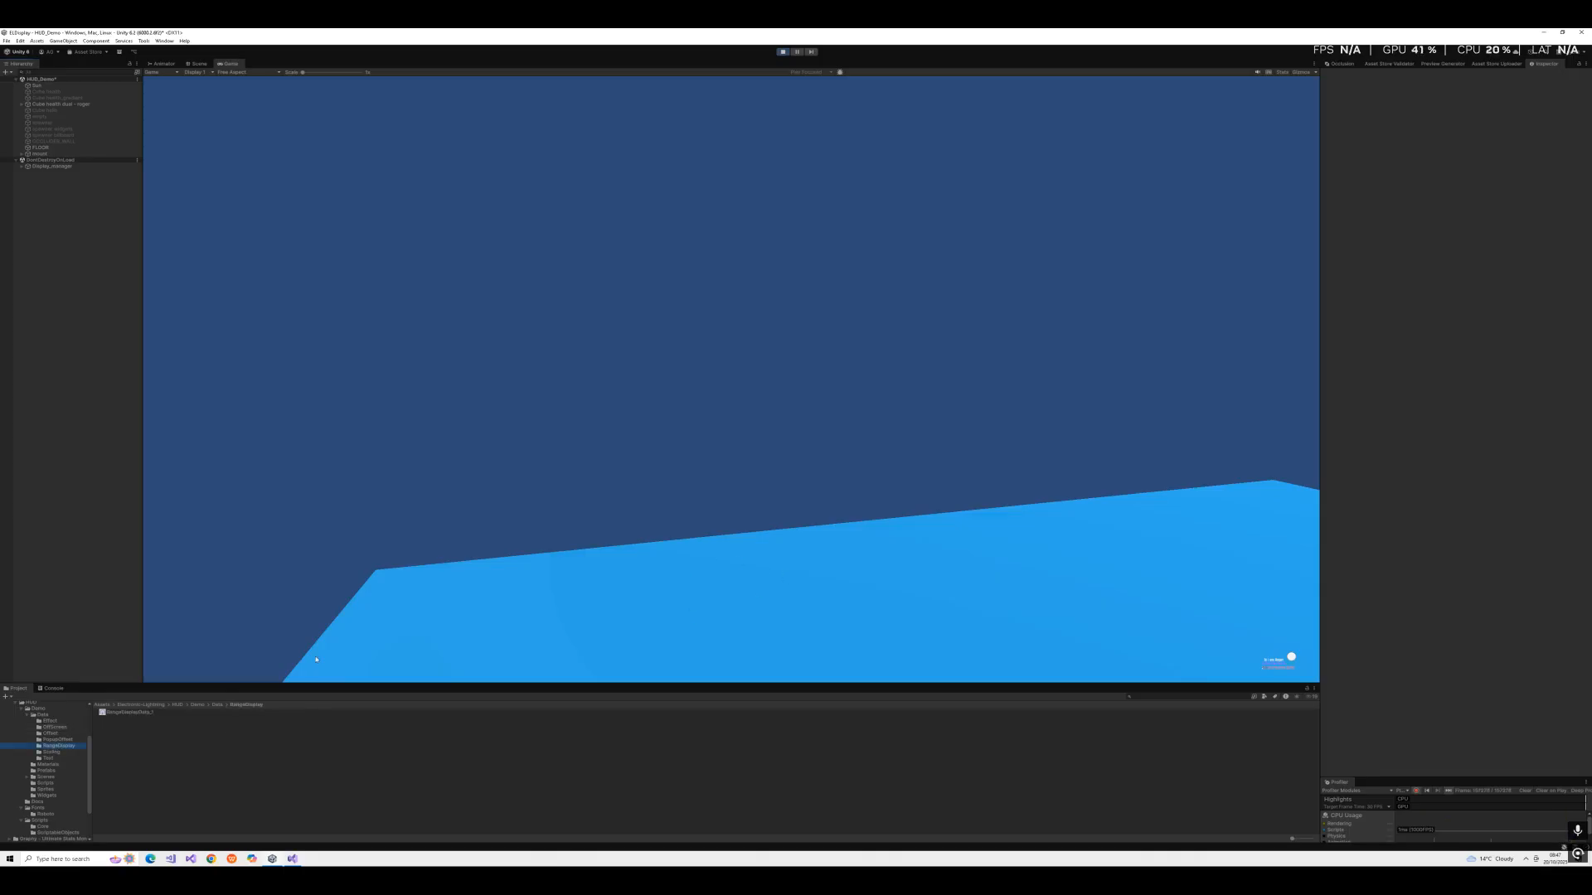
Set Decimal Places to 1 on the RangeDisplayData_1 asset while the game runs.
click(128, 712)
click(938, 290)
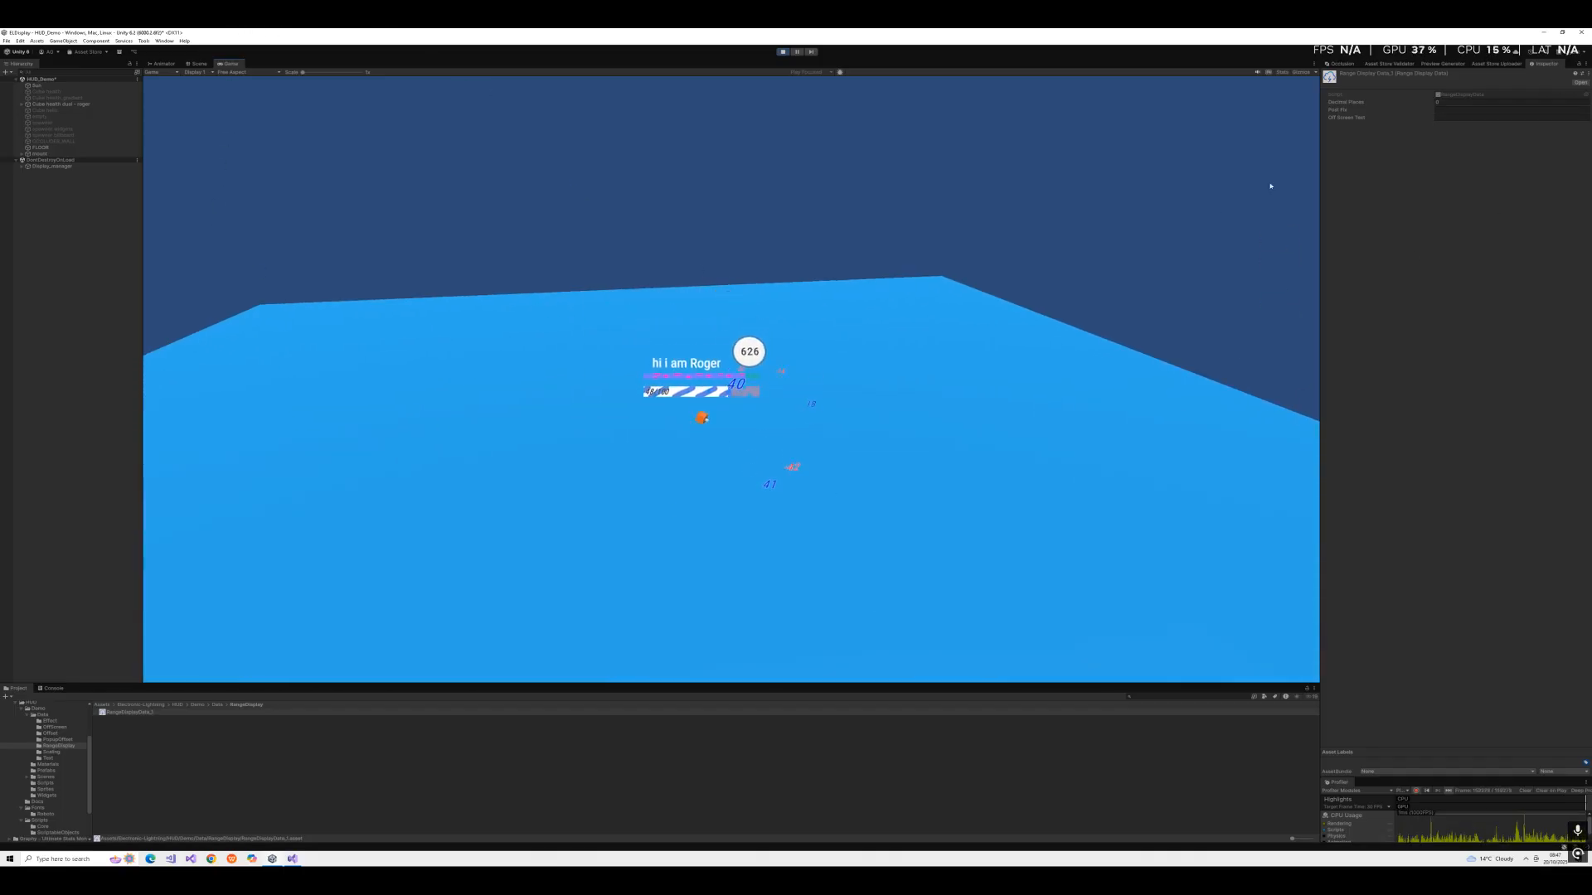
click(1460, 101)
text(1)
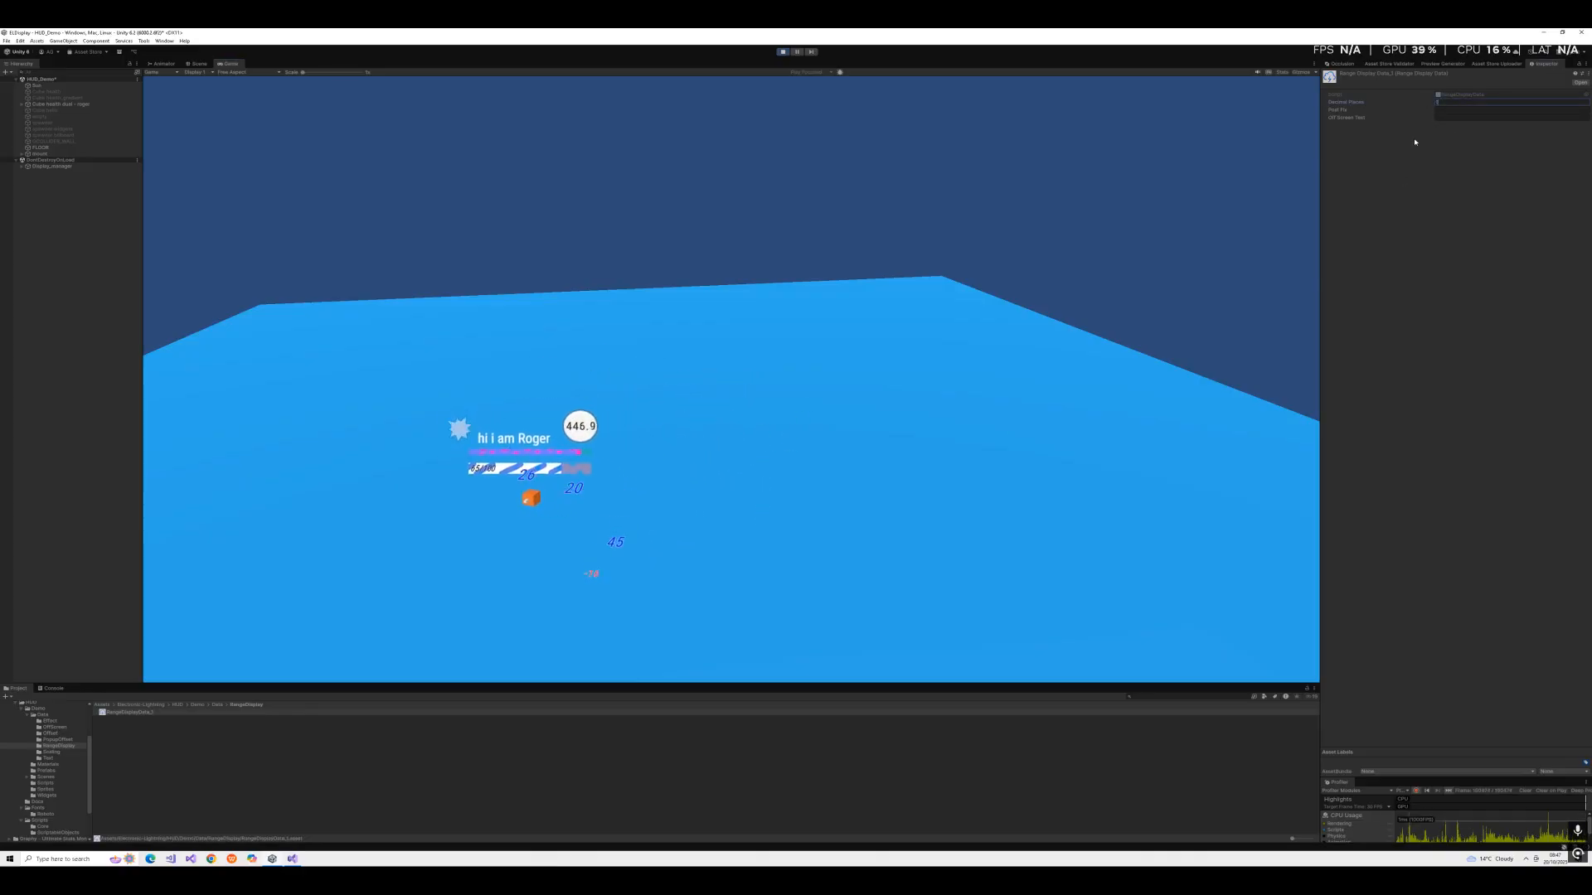
Set the range data's Post Fix to "m", trying "meter" as well, and check the range text in the game view.
click(1449, 110)
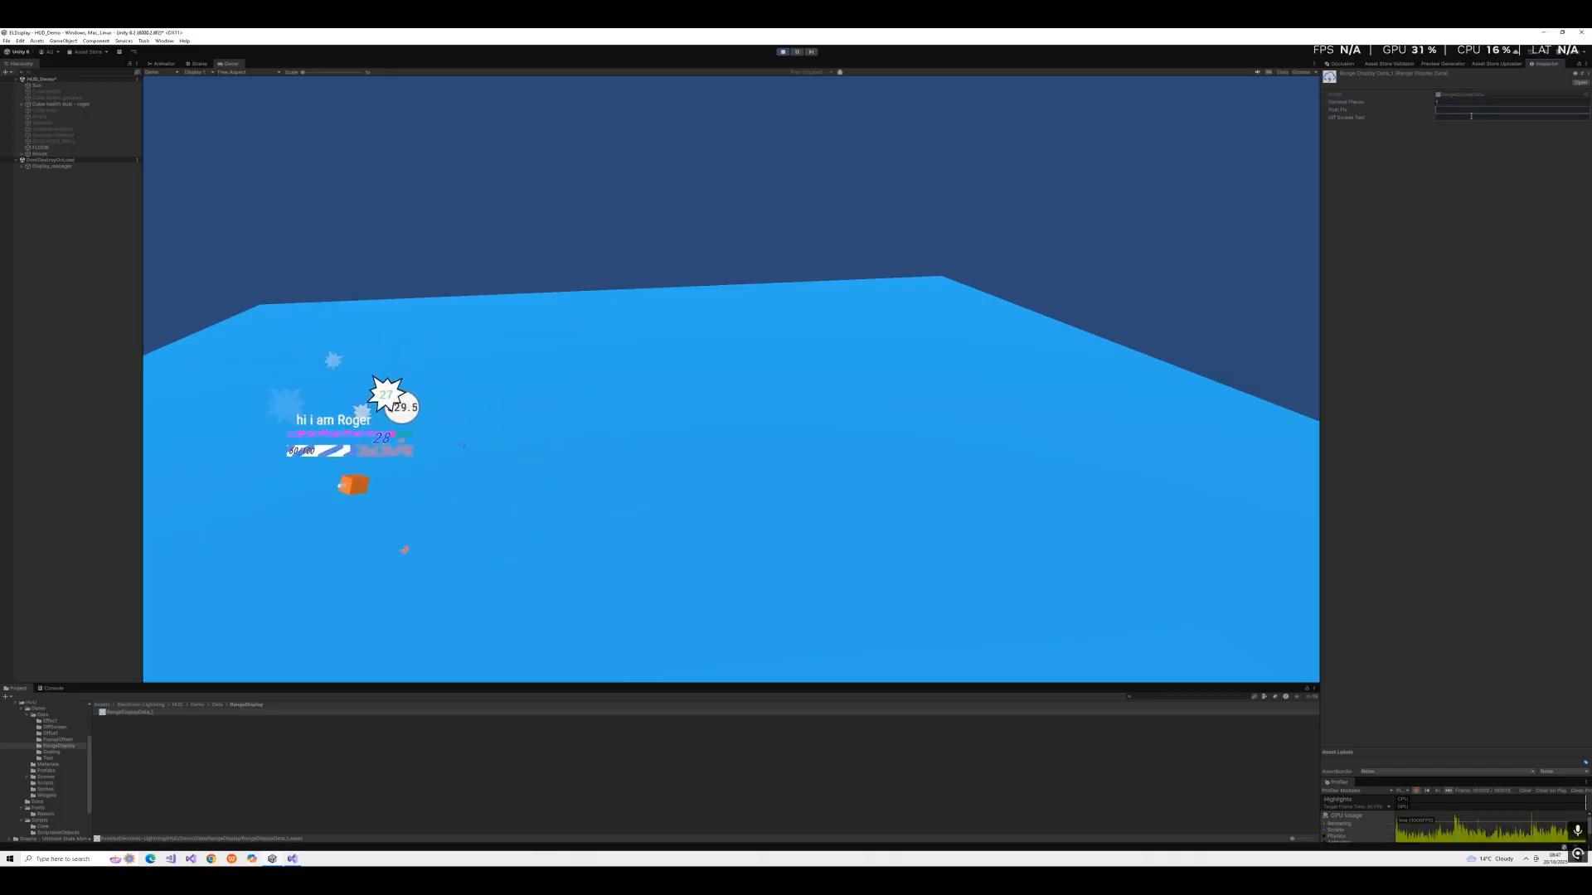
text(m)
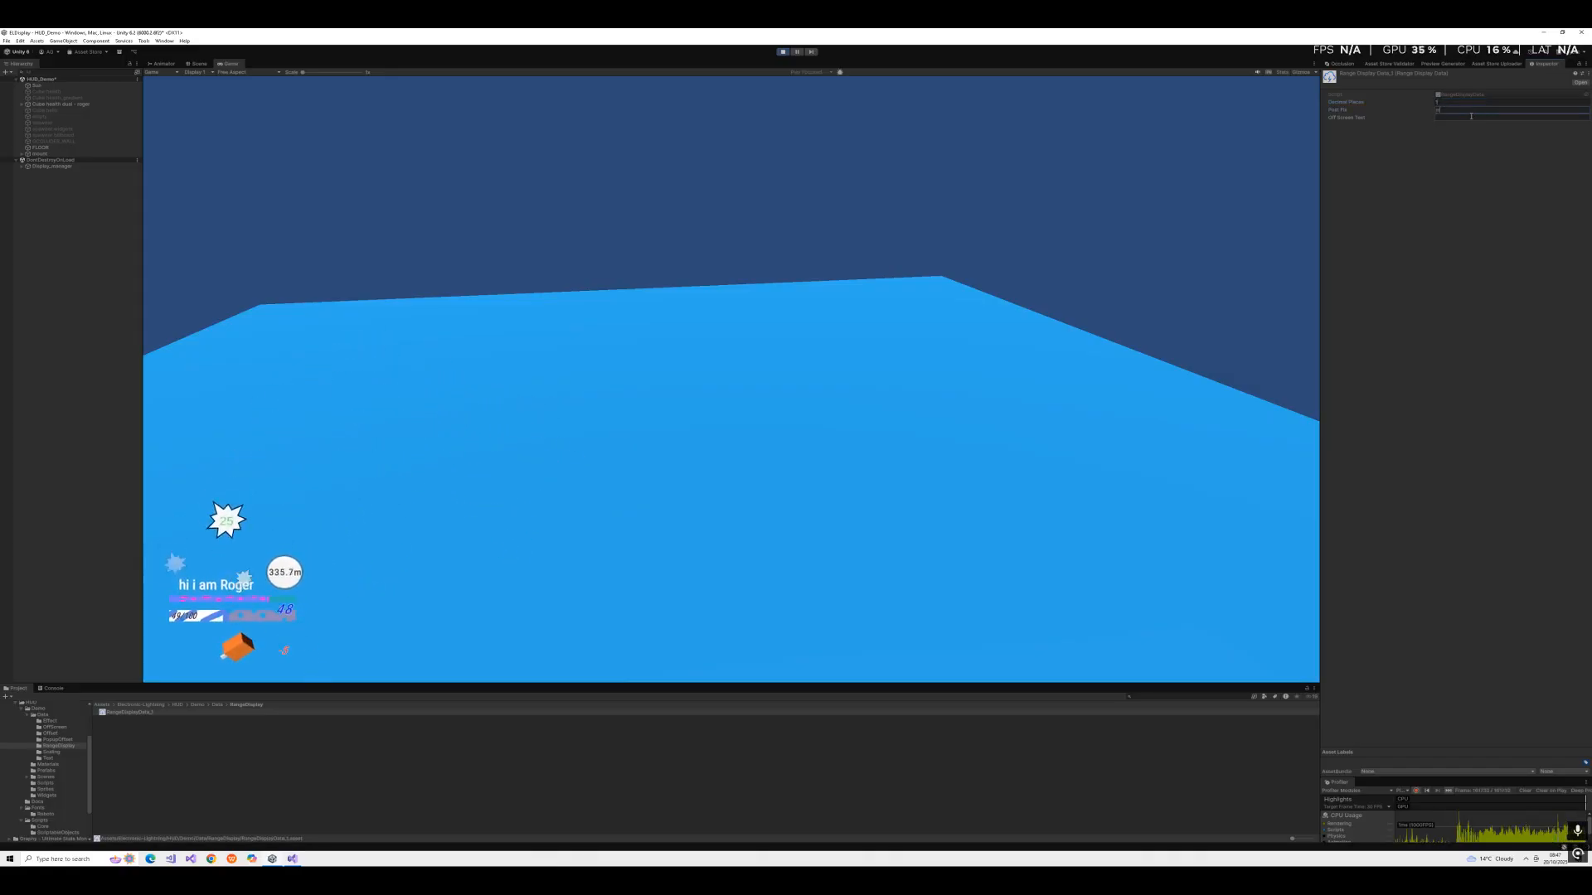
text(eter)
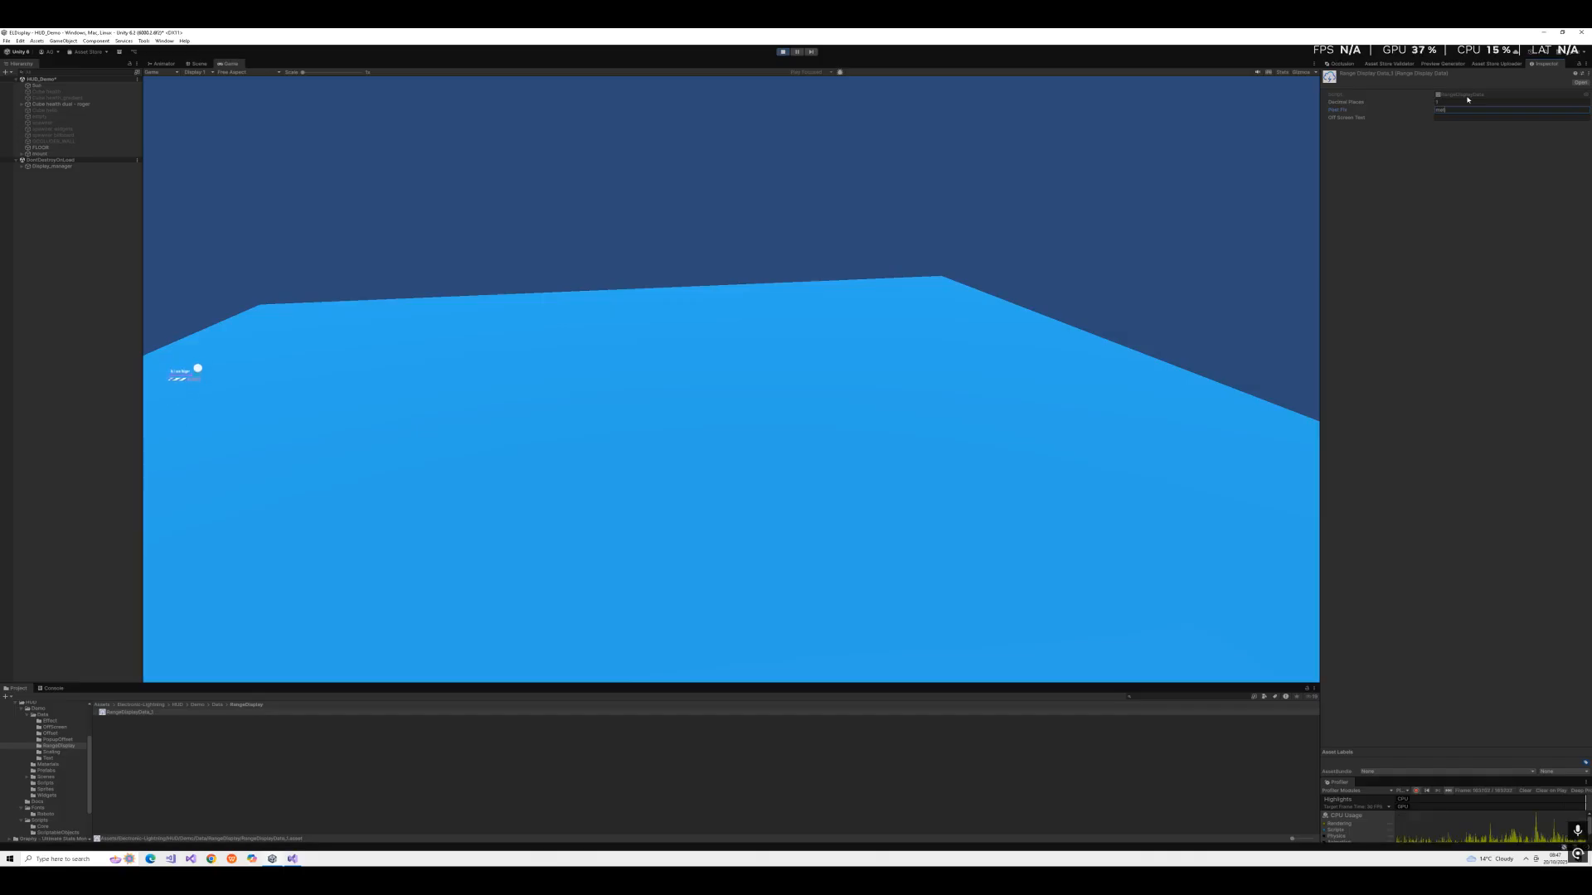
click(779, 396)
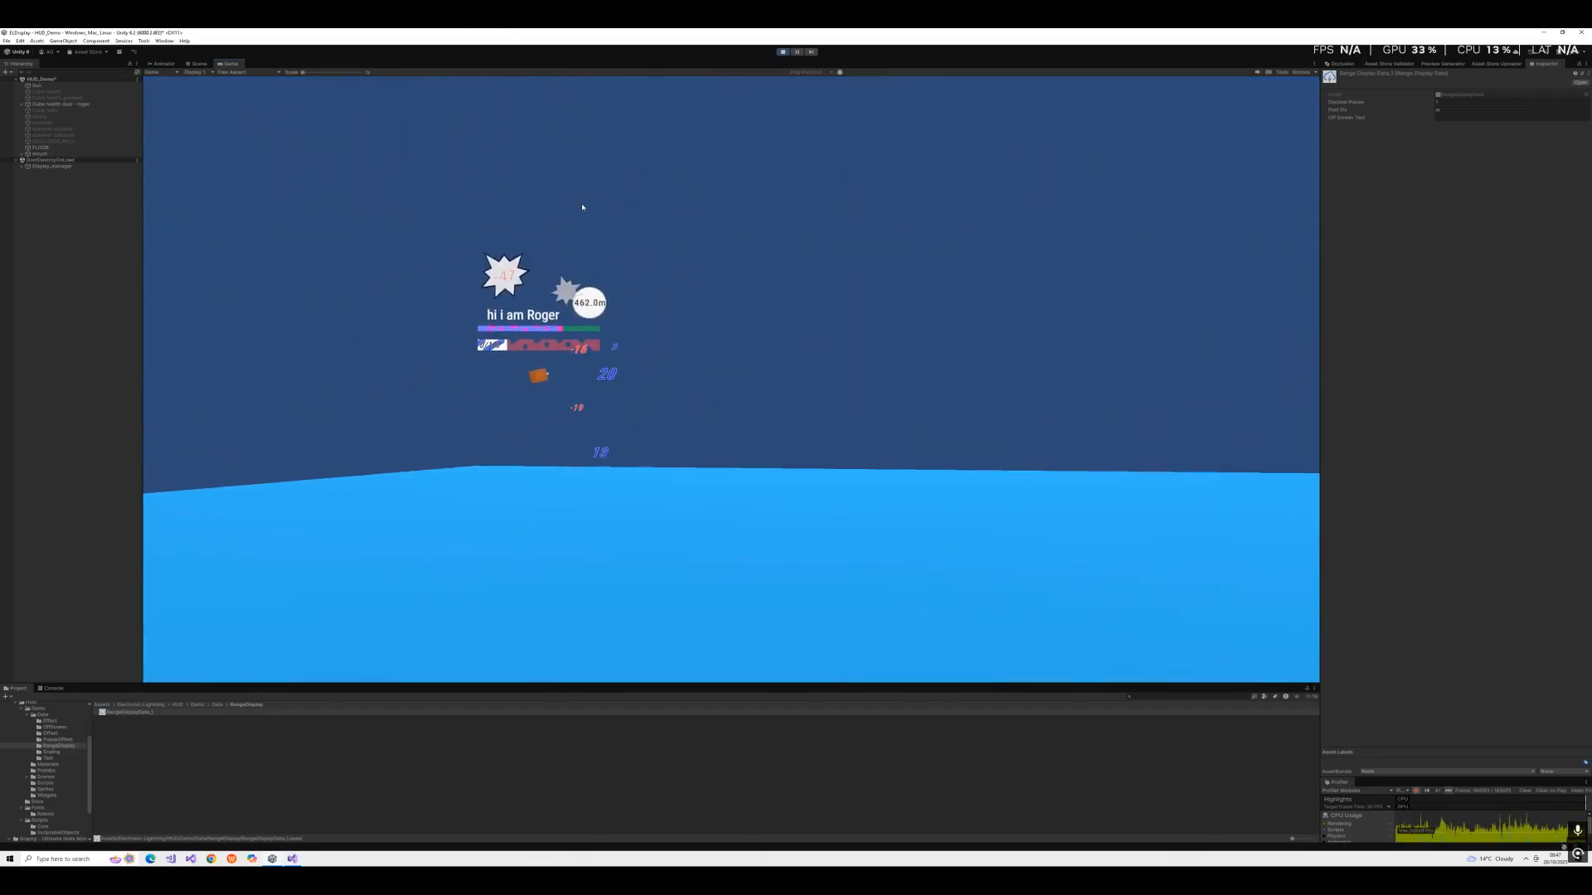
Enter an Off Screen Text for RangeDisplayData_1 and check it with the health bar widget outside the camera view.
click(1426, 116)
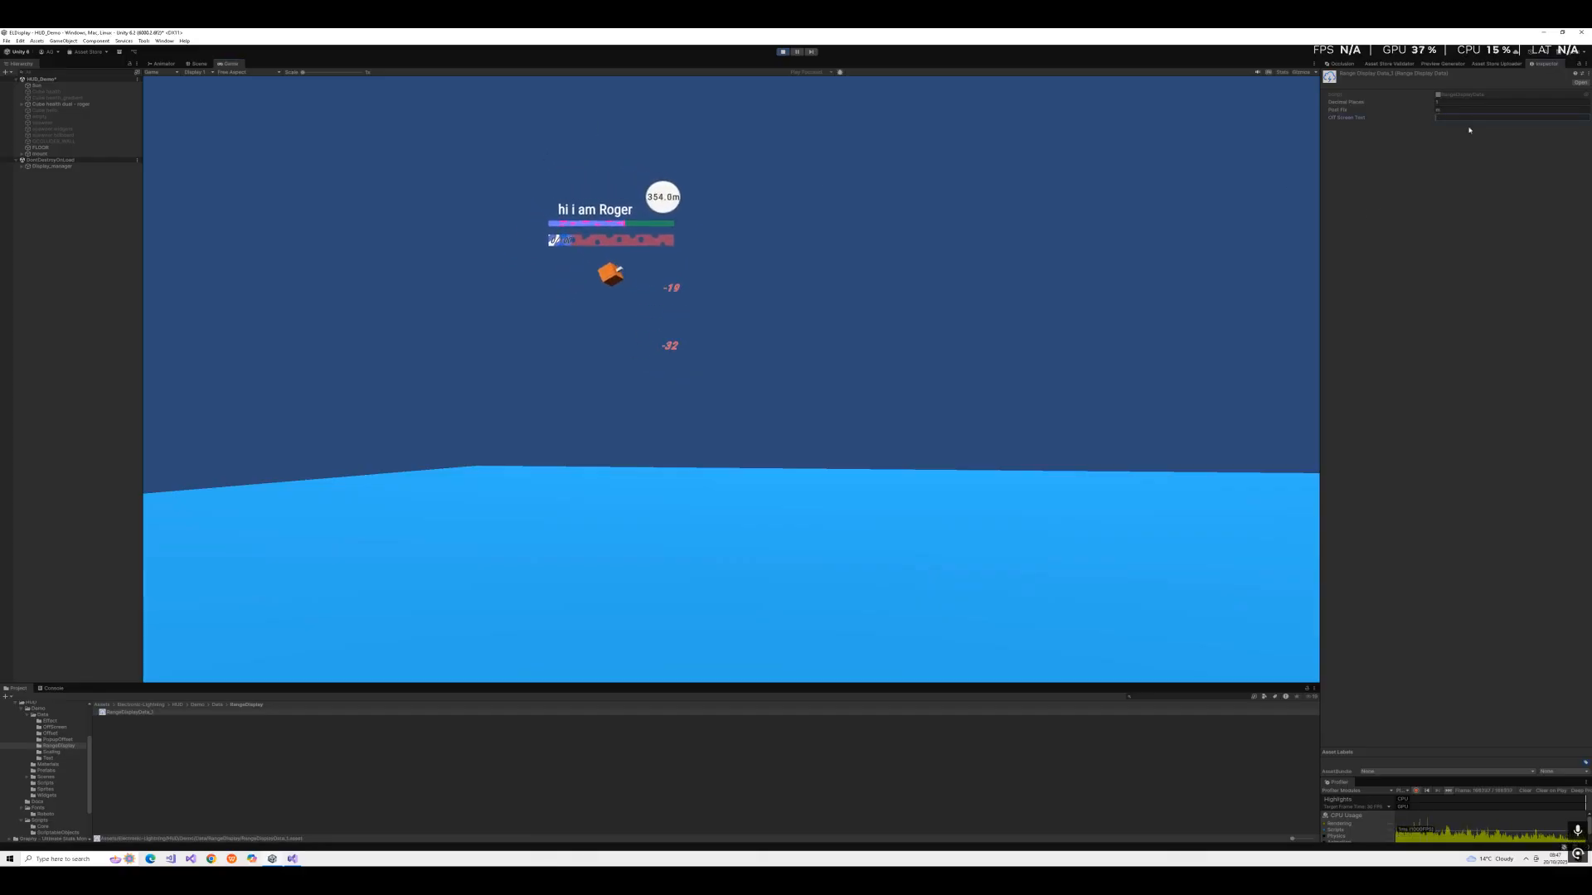
click(914, 317)
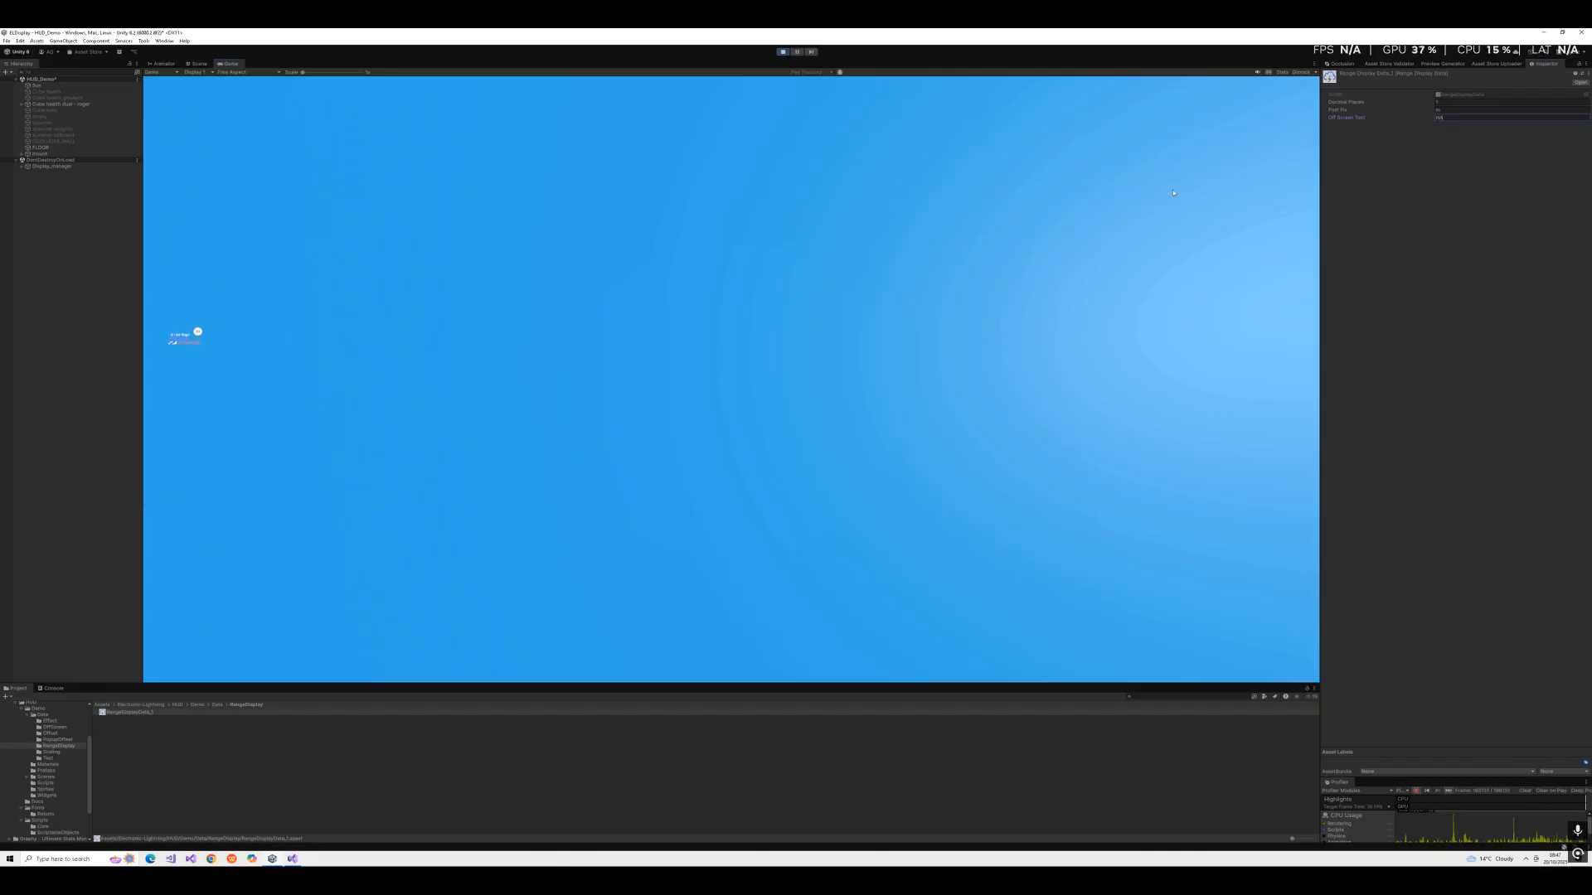
click(556, 426)
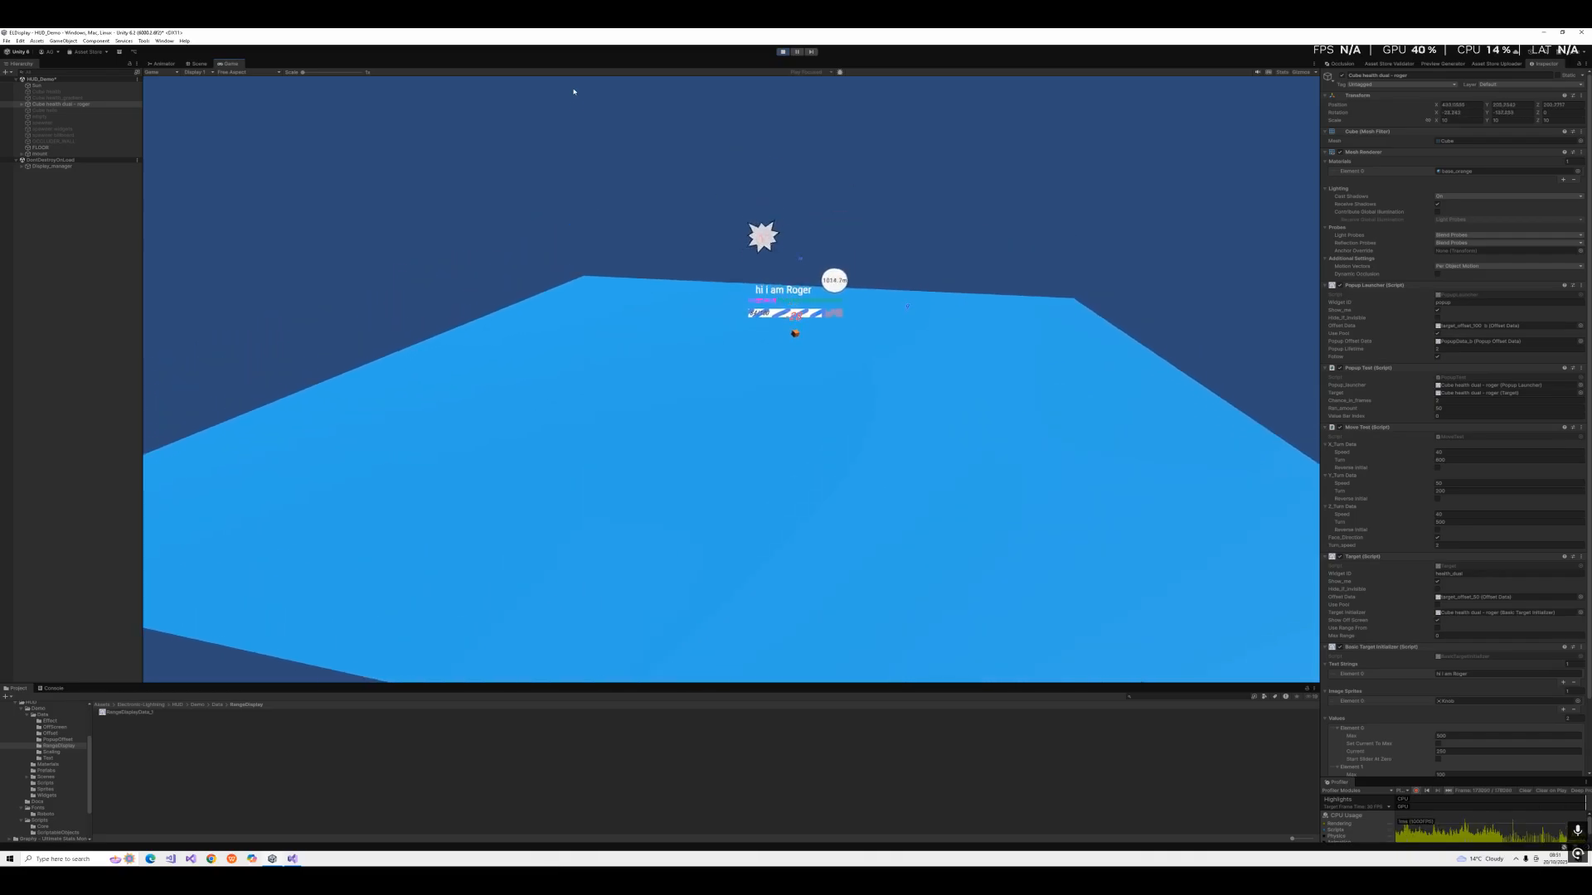
Examine the Range From reference on Display_manager and compare the widget's range text from different camera positions.
click(36, 162)
click(49, 166)
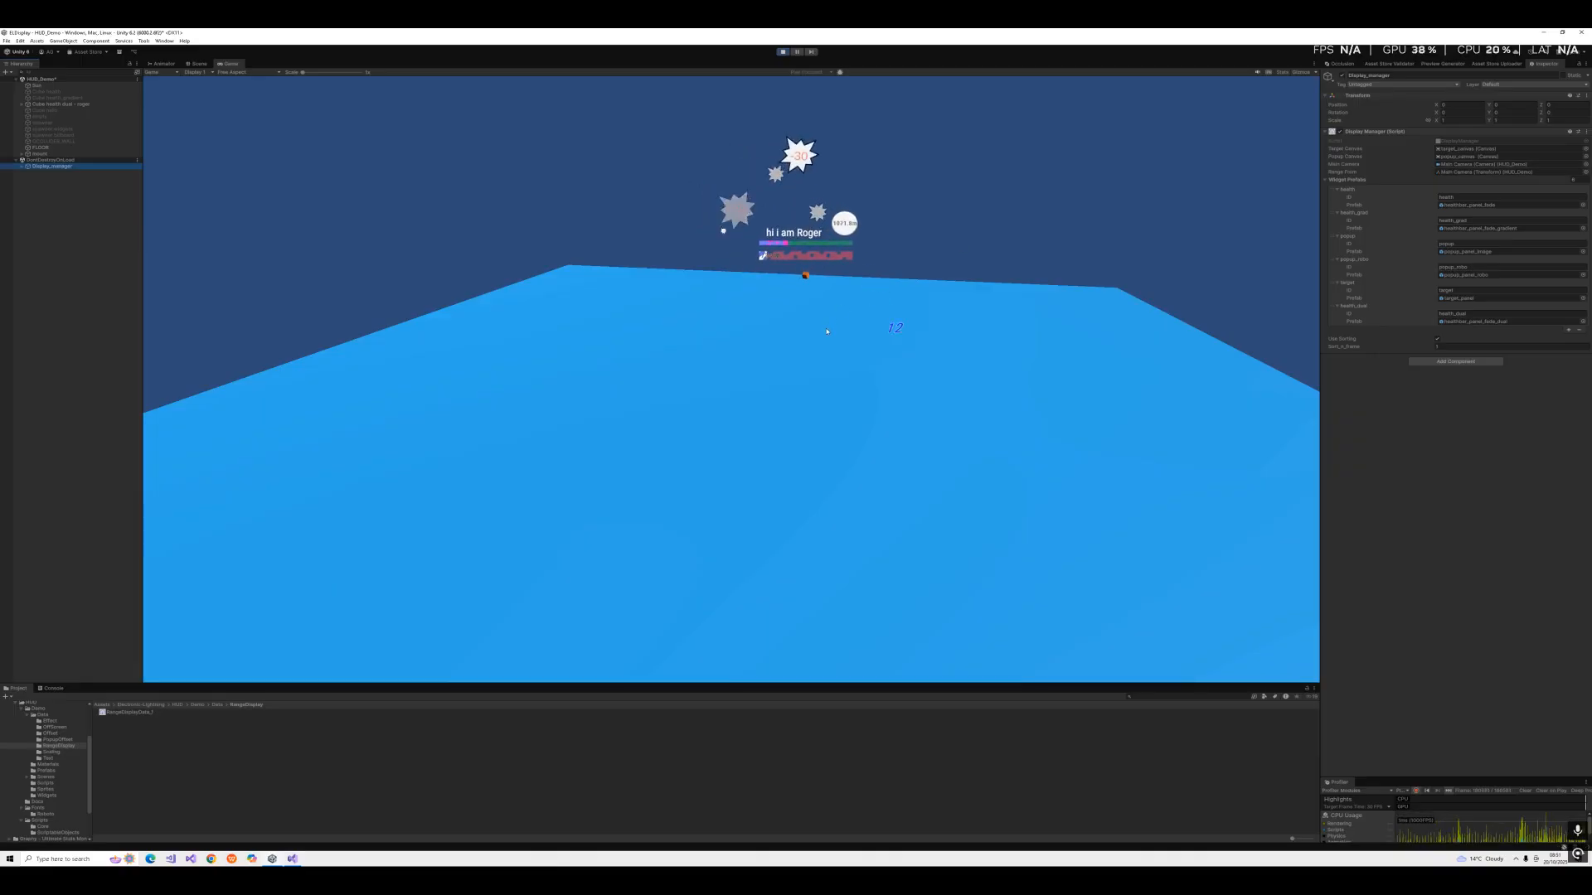
click(916, 338)
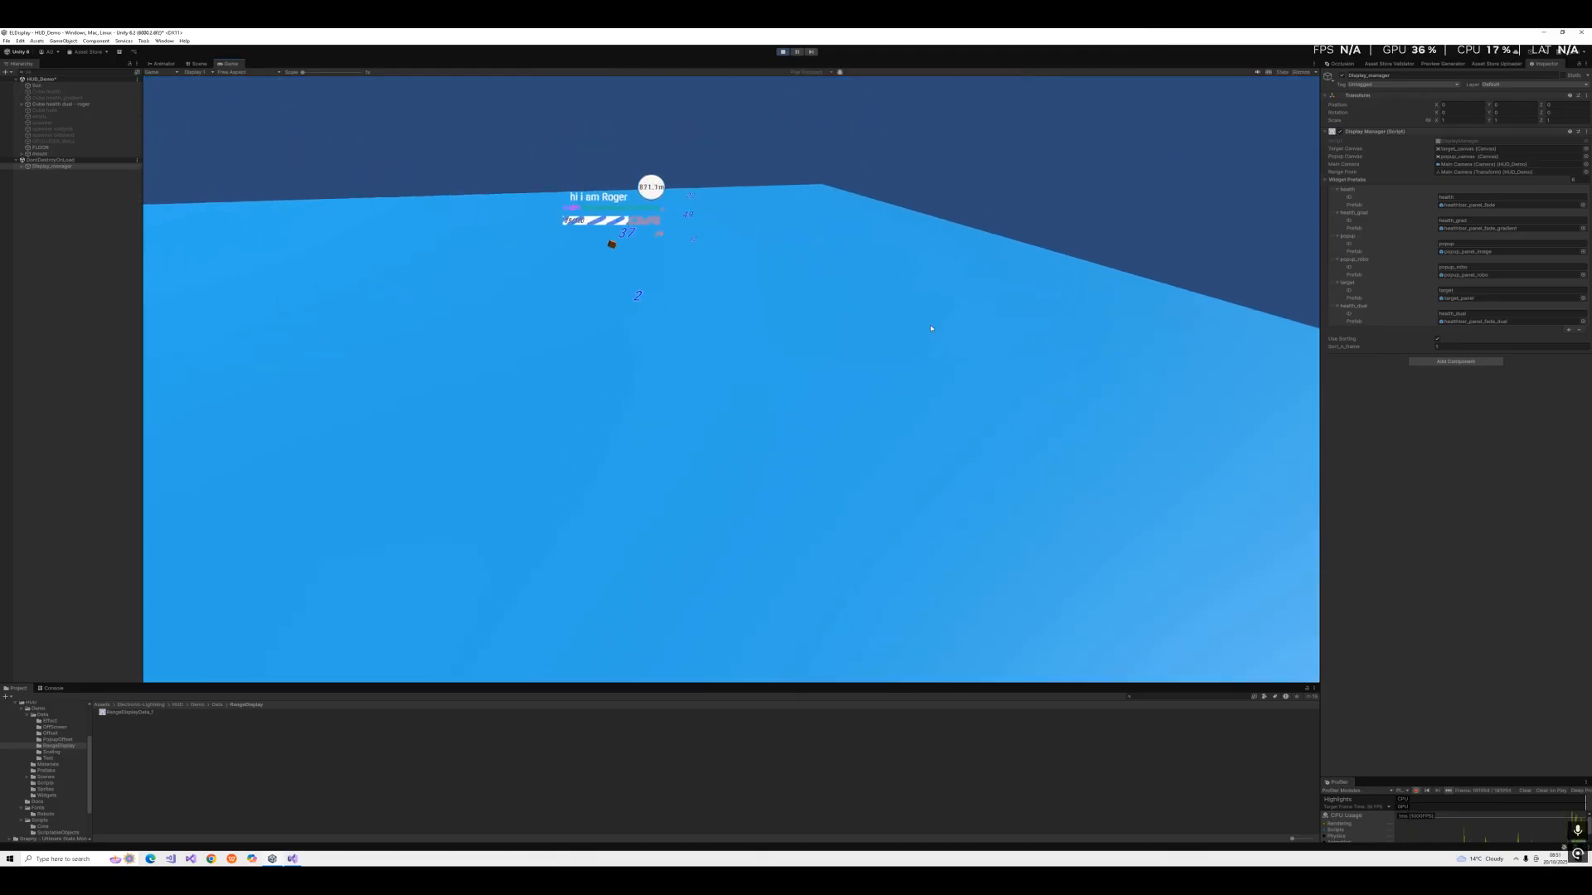
key(s)
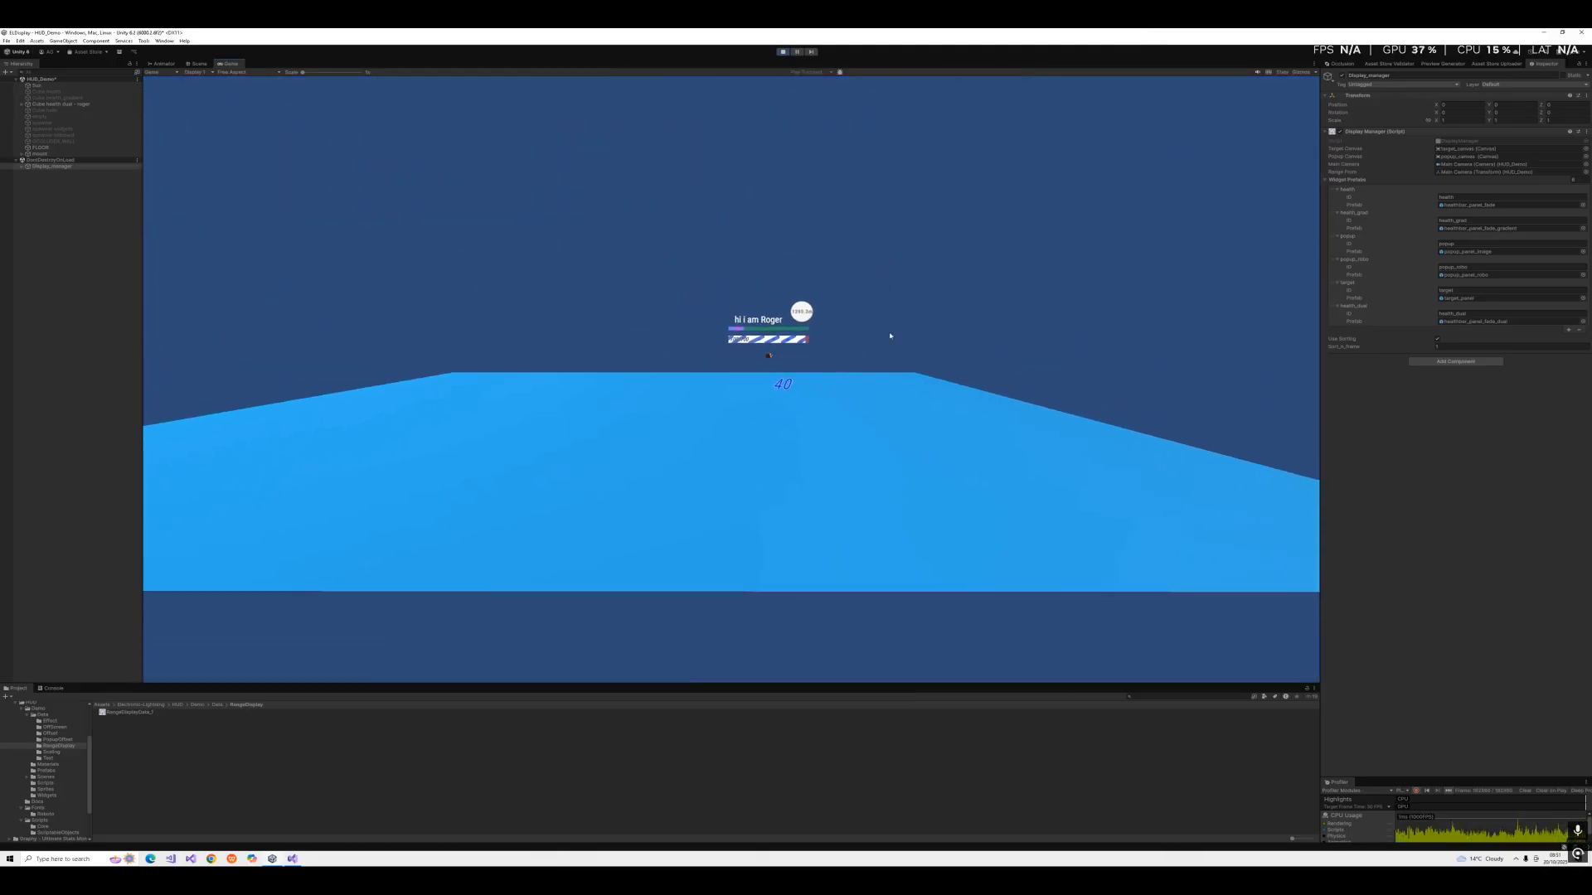
Enable Use Range From on the Target component of the roger health dual cube and test it in the running game.
click(67, 104)
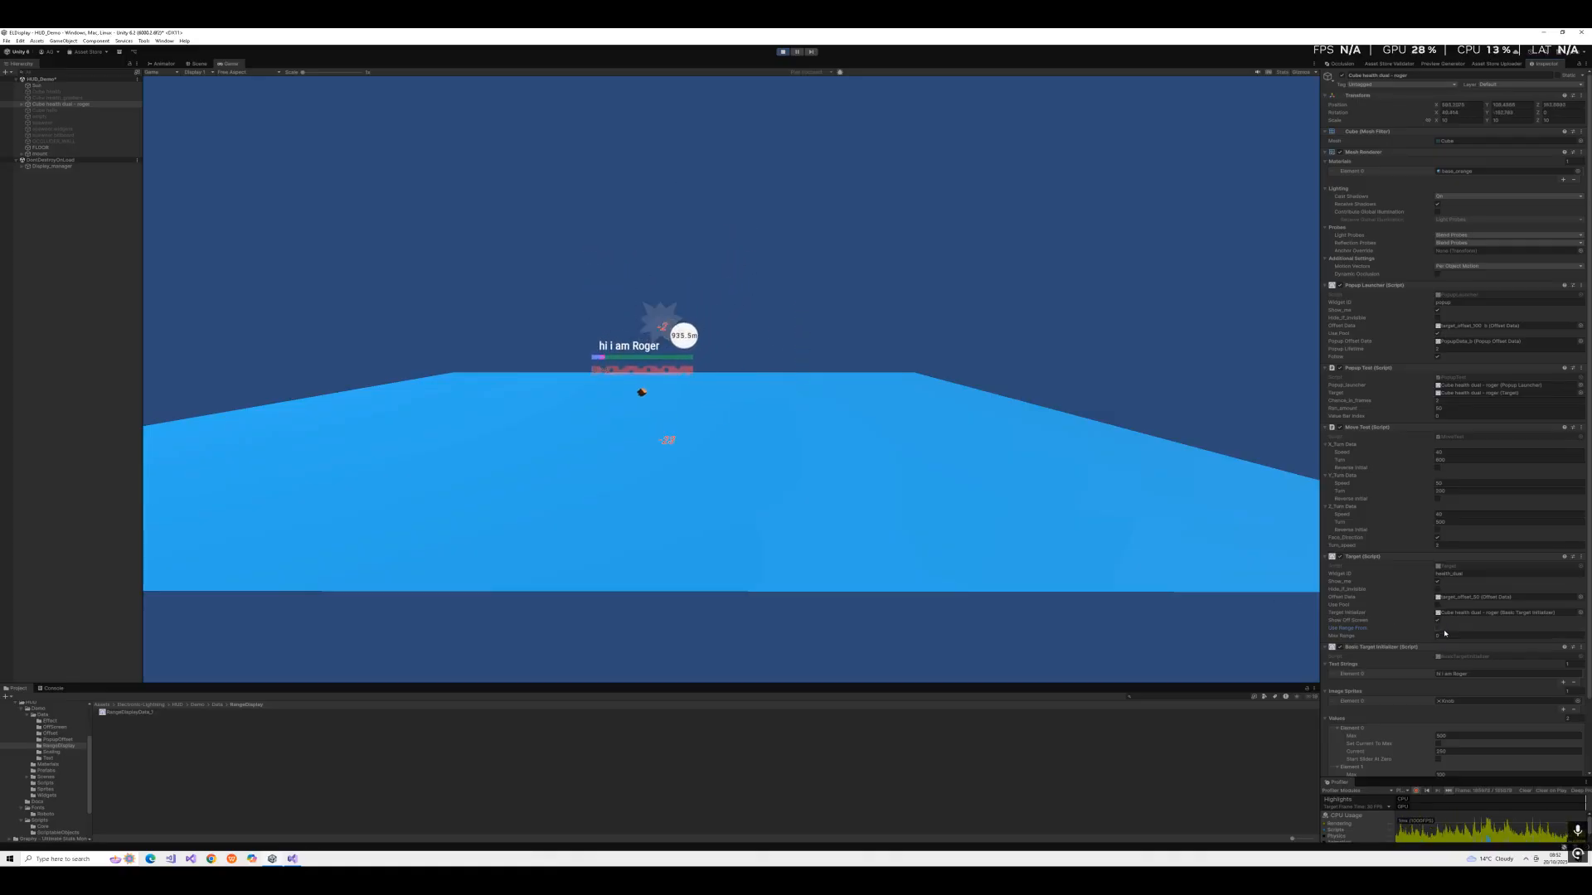
click(1439, 630)
click(912, 465)
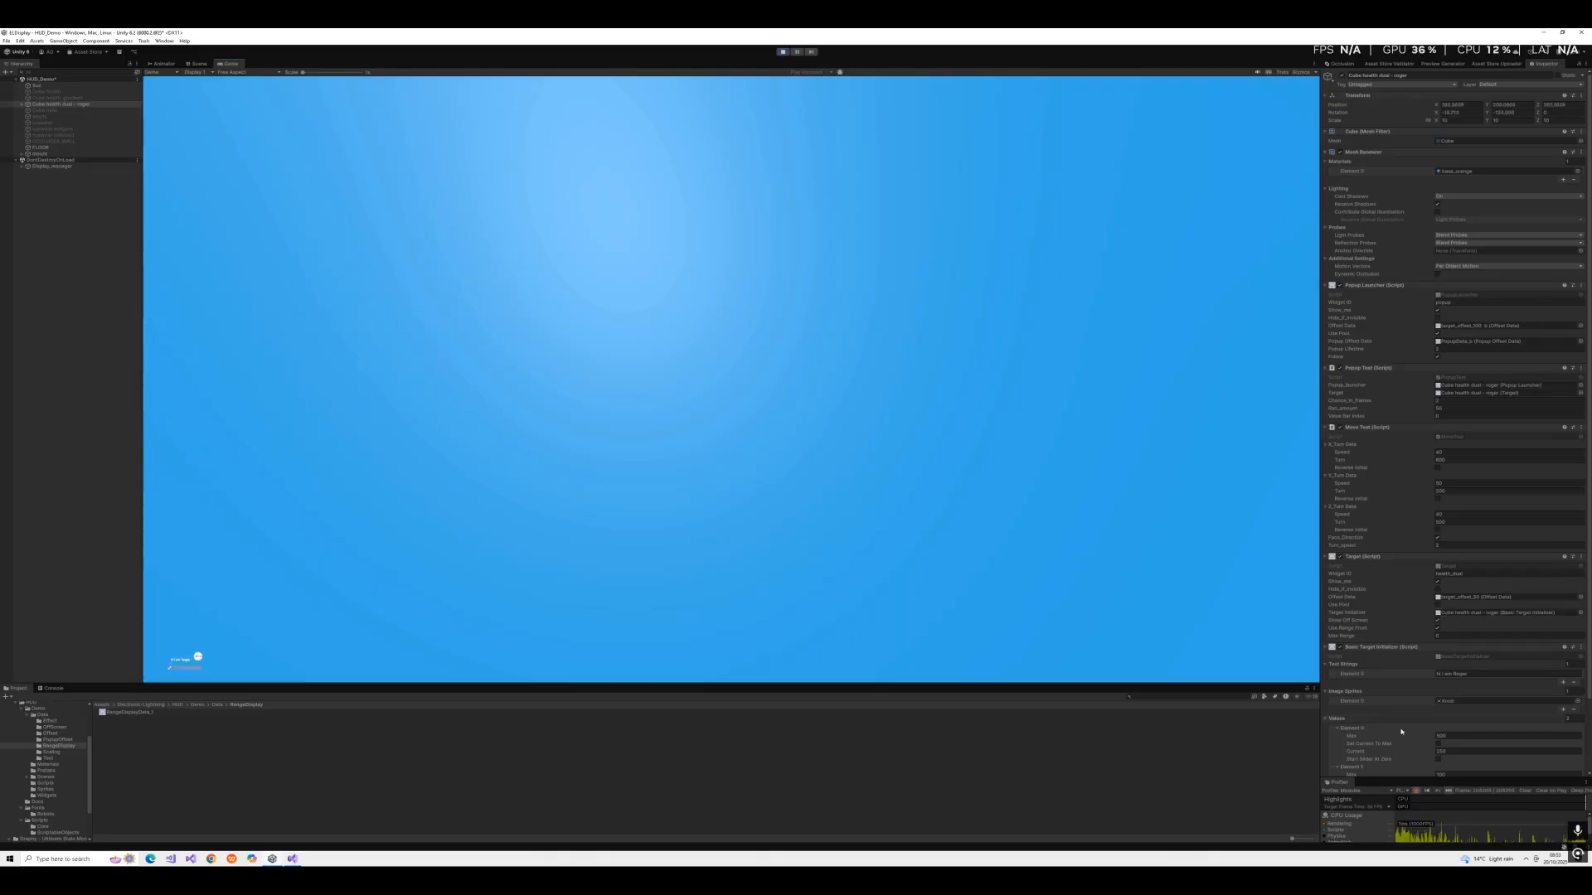
Set the cube target's Max Range to 1000, test the widget's visibility in the running game, and stop play mode.
scroll(1435, 609, down, 3)
click(1470, 556)
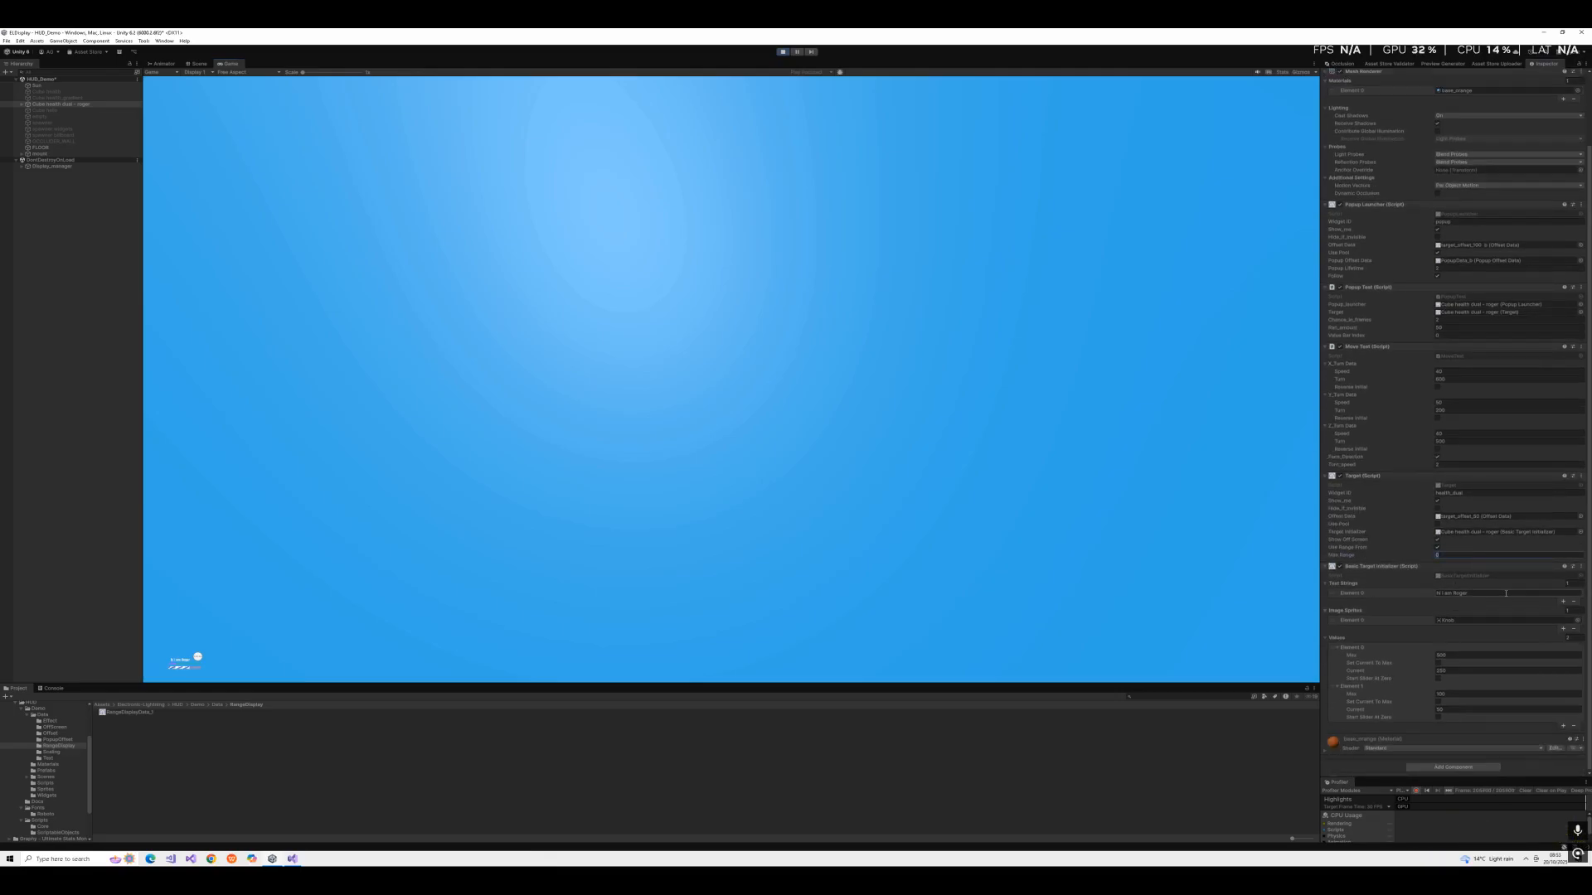
text(1000)
click(1048, 623)
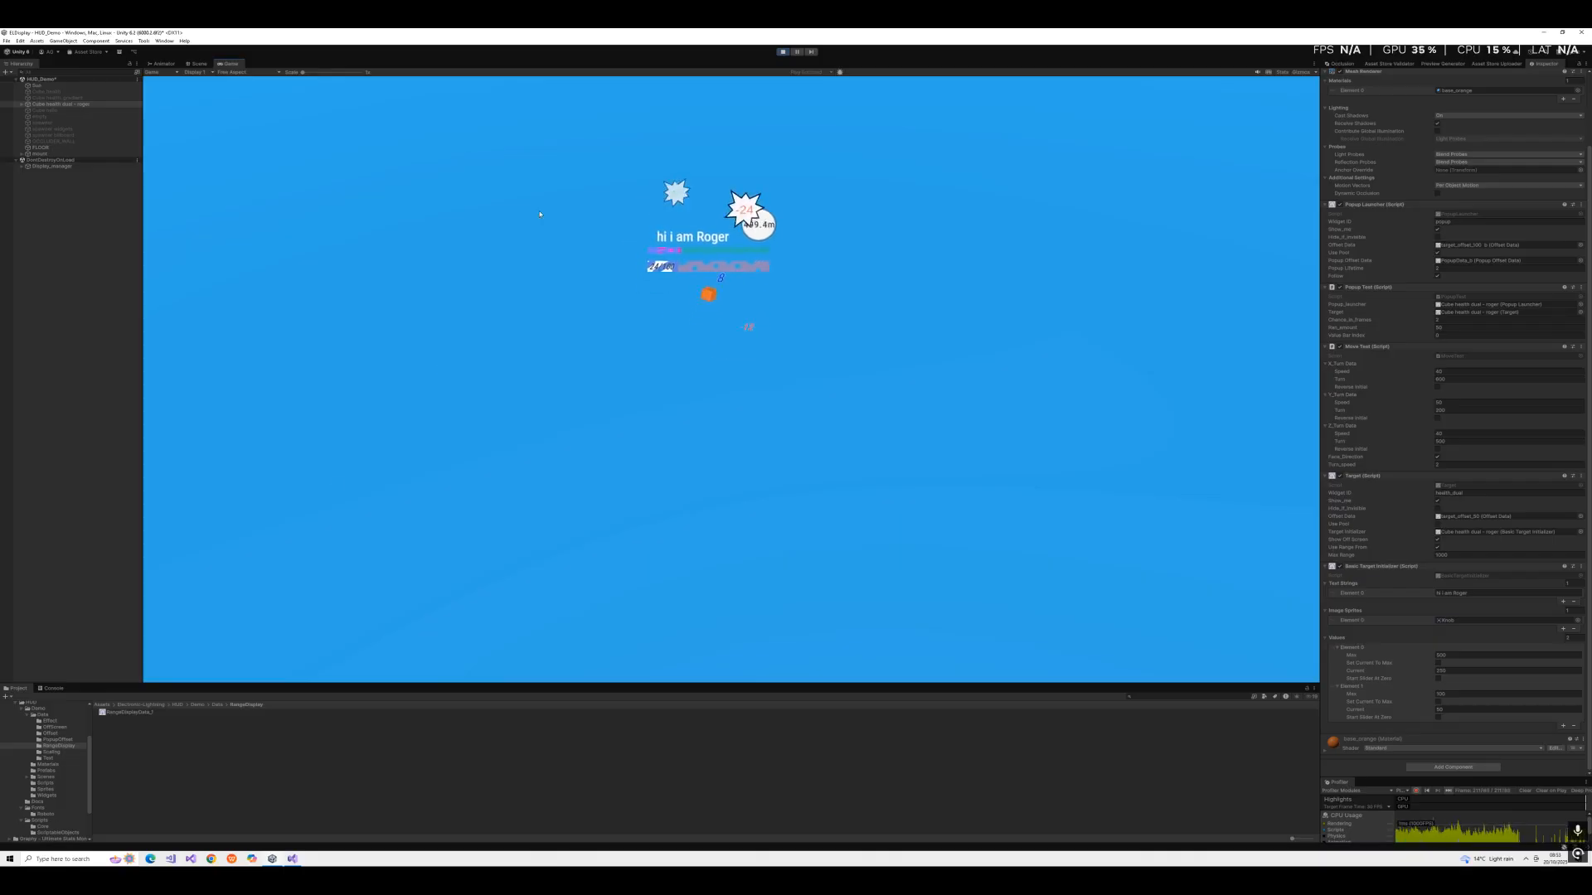
click(782, 51)
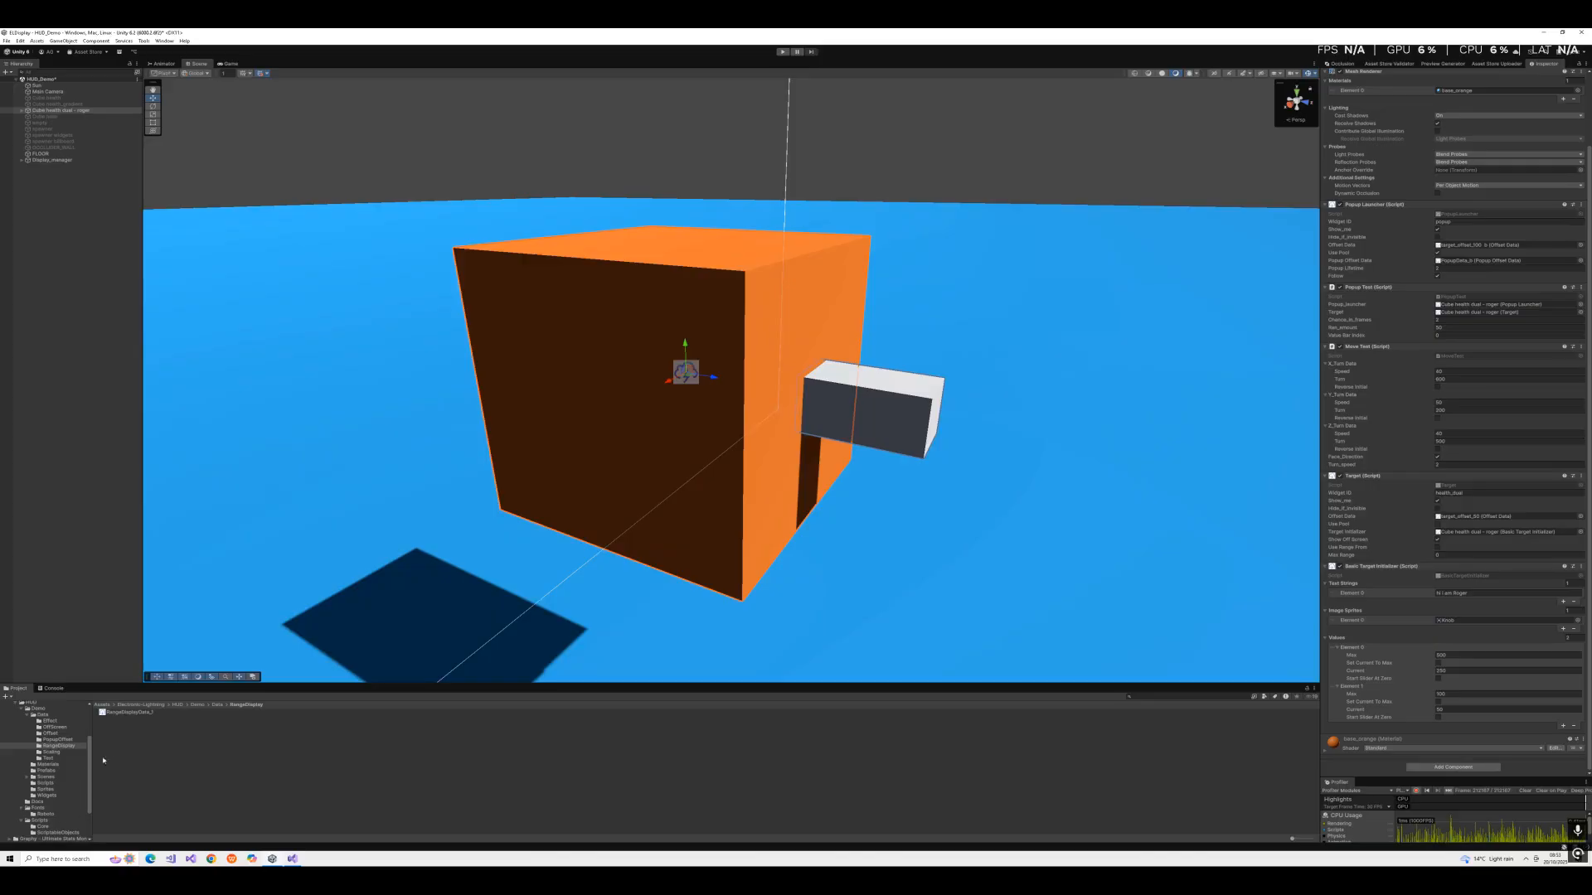
Open the Widgets folder among the HUD demo assets.
scroll(63, 837, down, 2)
scroll(51, 803, up, 3)
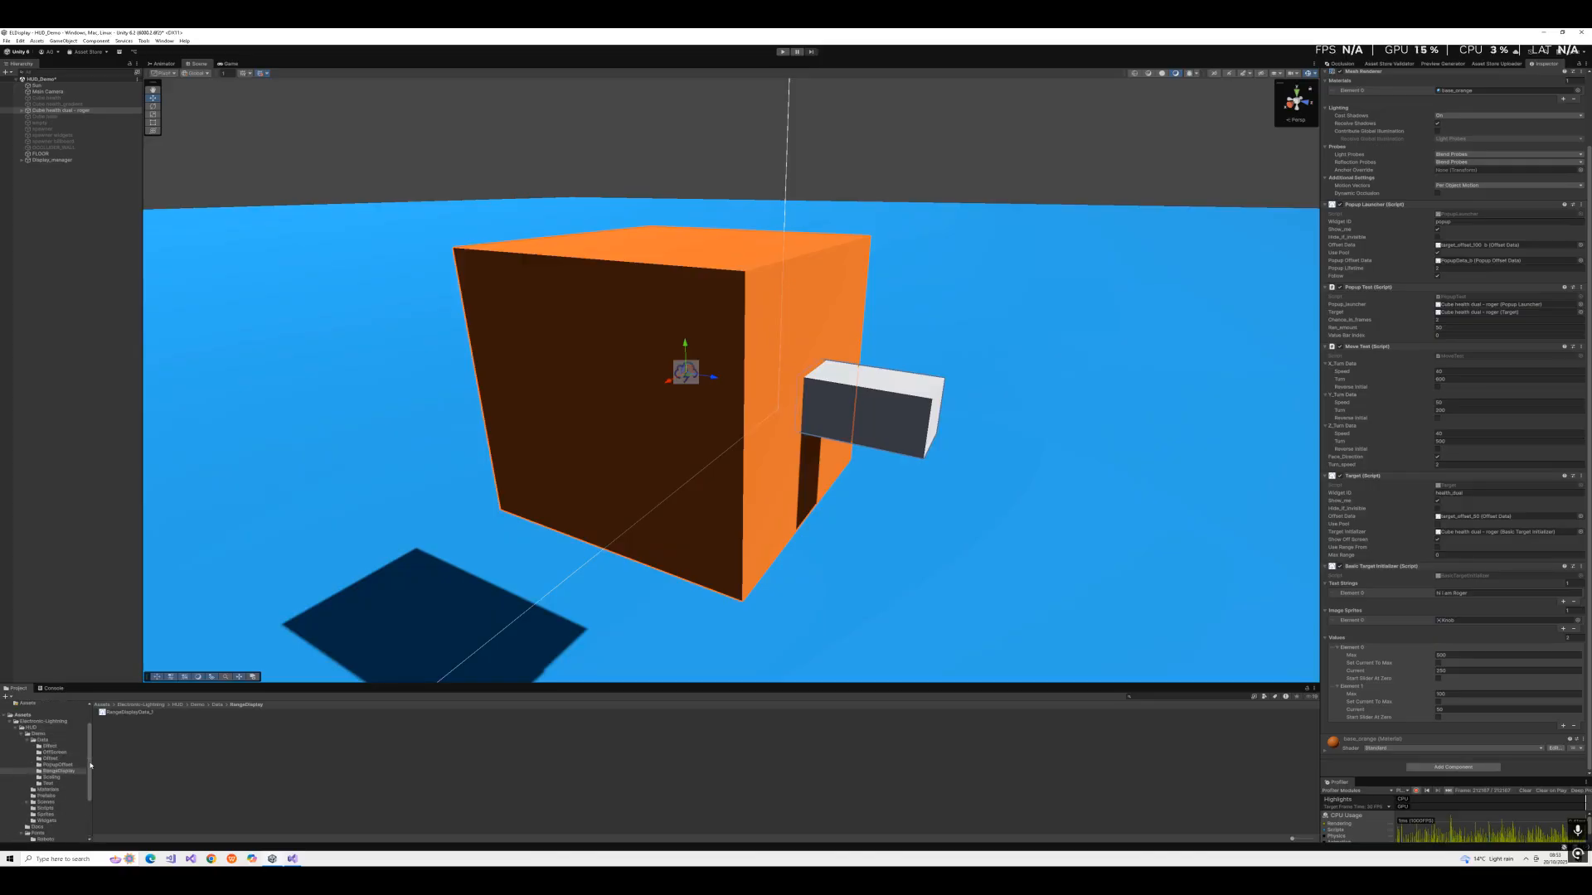
click(46, 775)
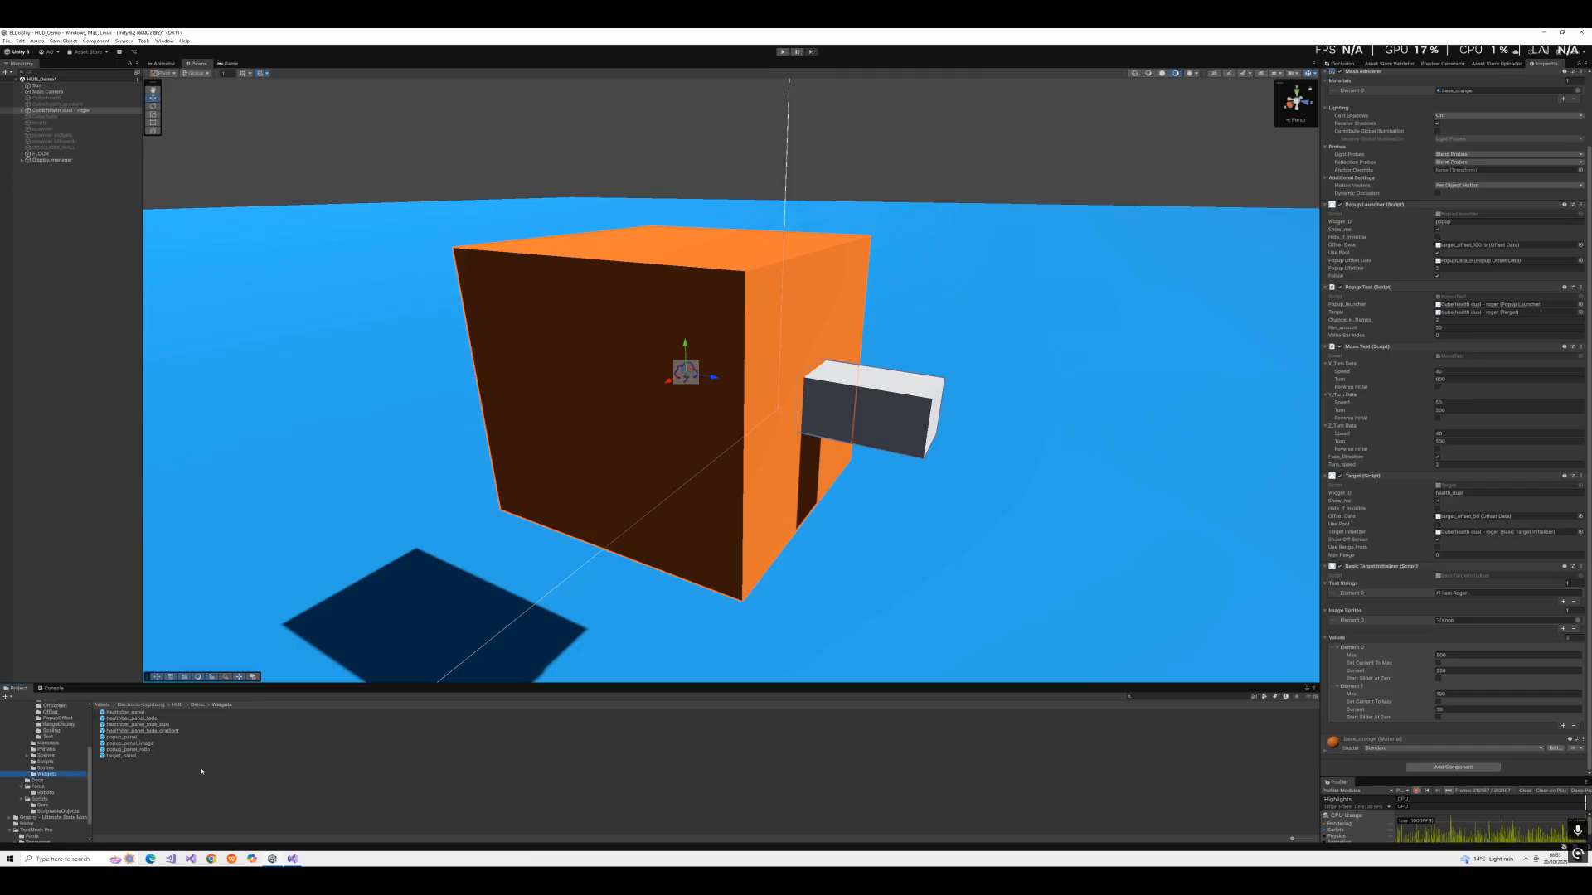
click(165, 757)
right_click(210, 784)
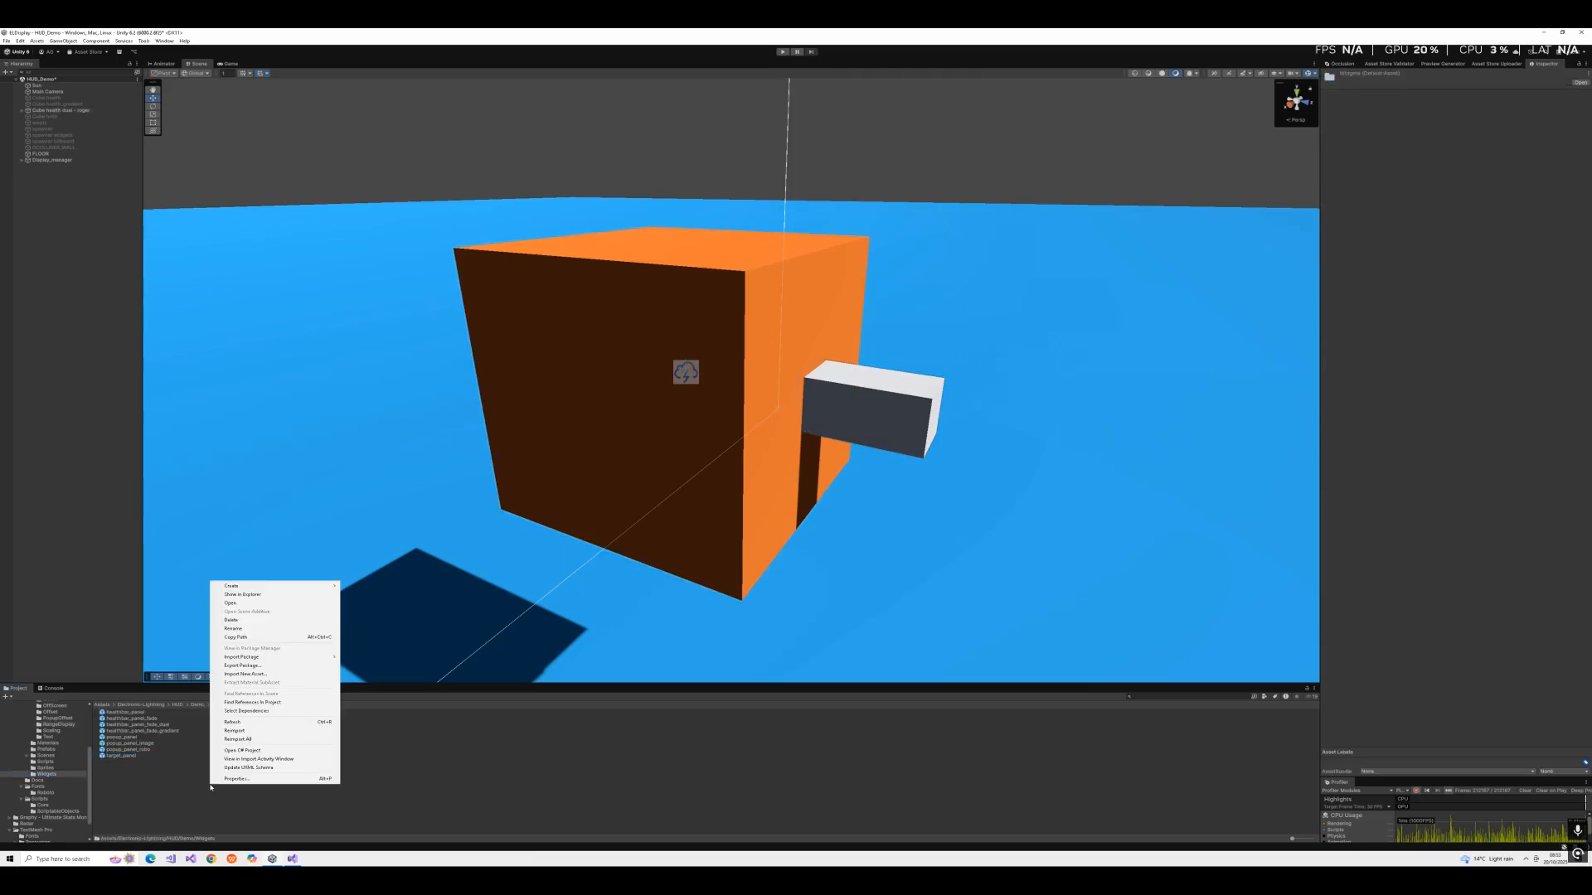
mouse_move(266, 586)
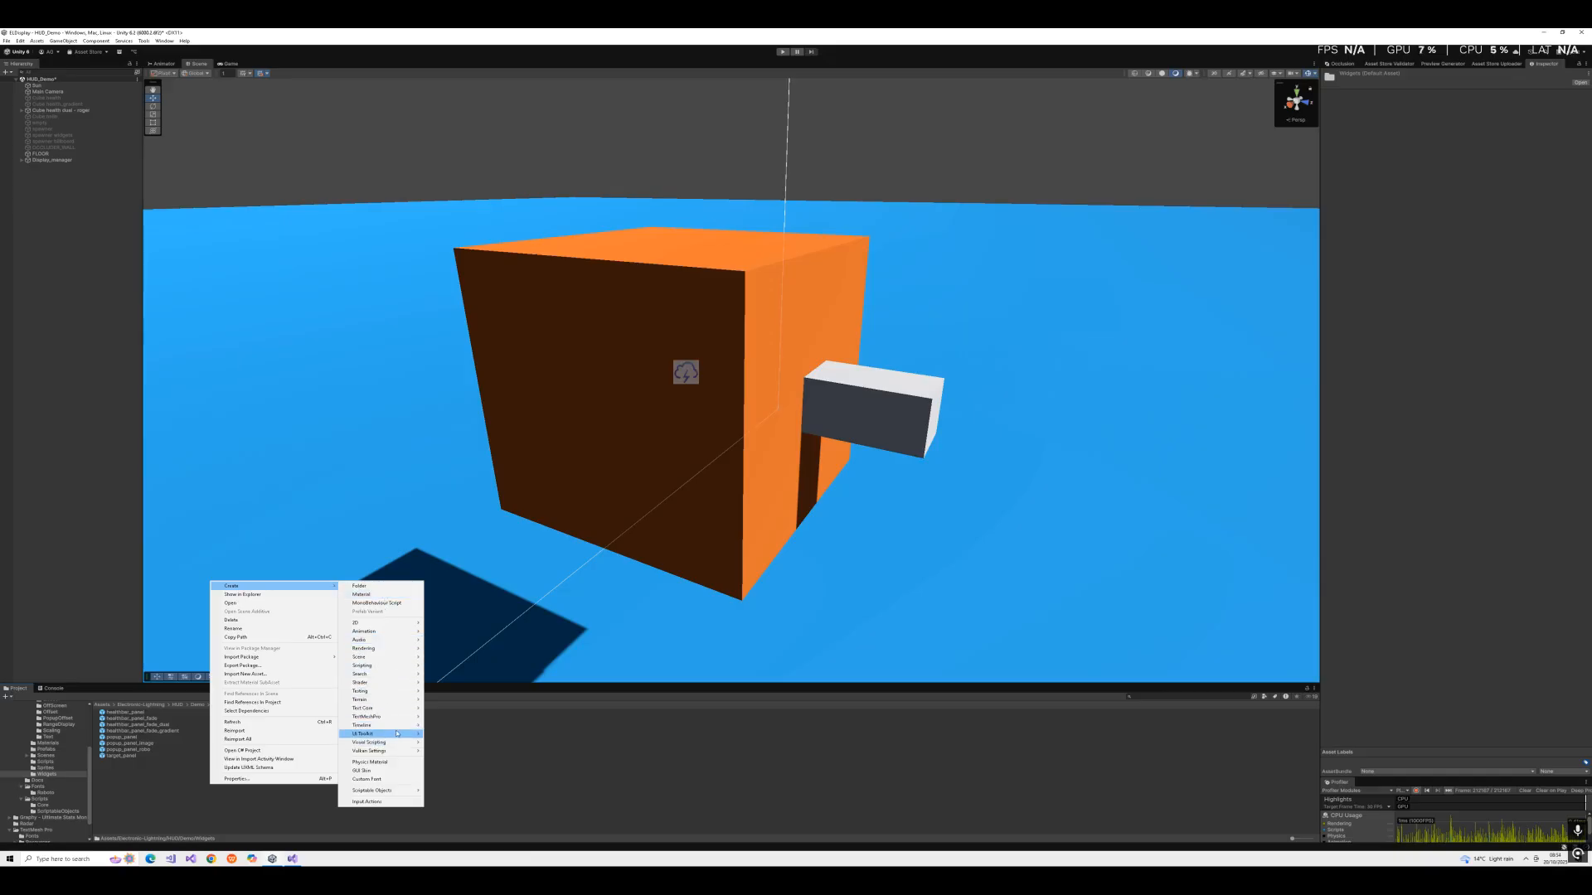
mouse_move(408, 726)
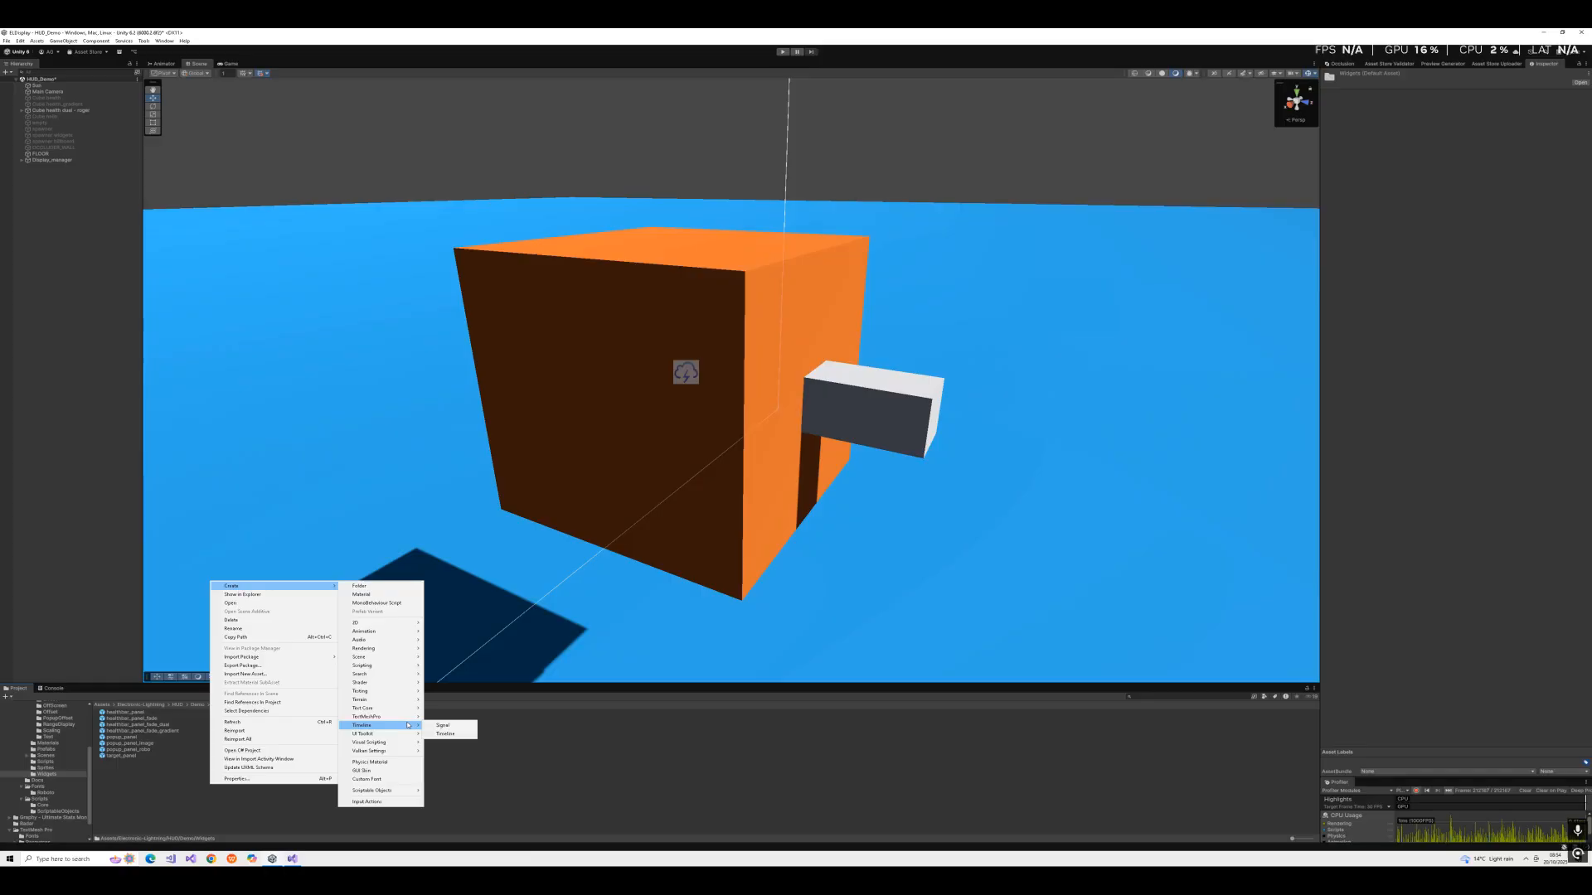
Open the target_panel prefab and inspect the settings of its Image and Text (TMP) children.
click(140, 750)
click(133, 758)
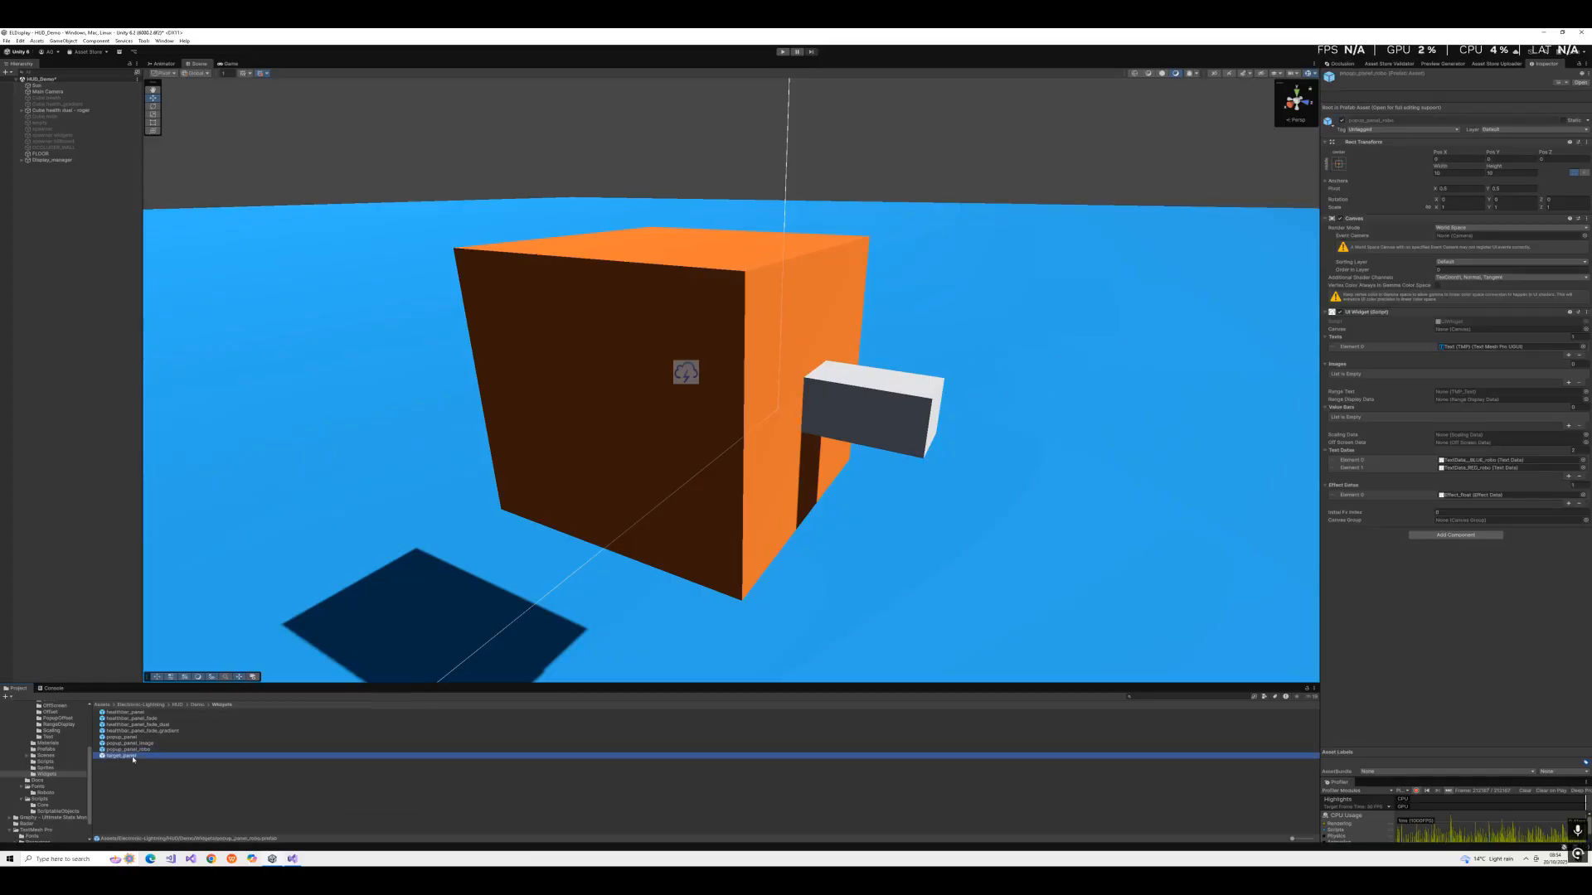
double_click(133, 758)
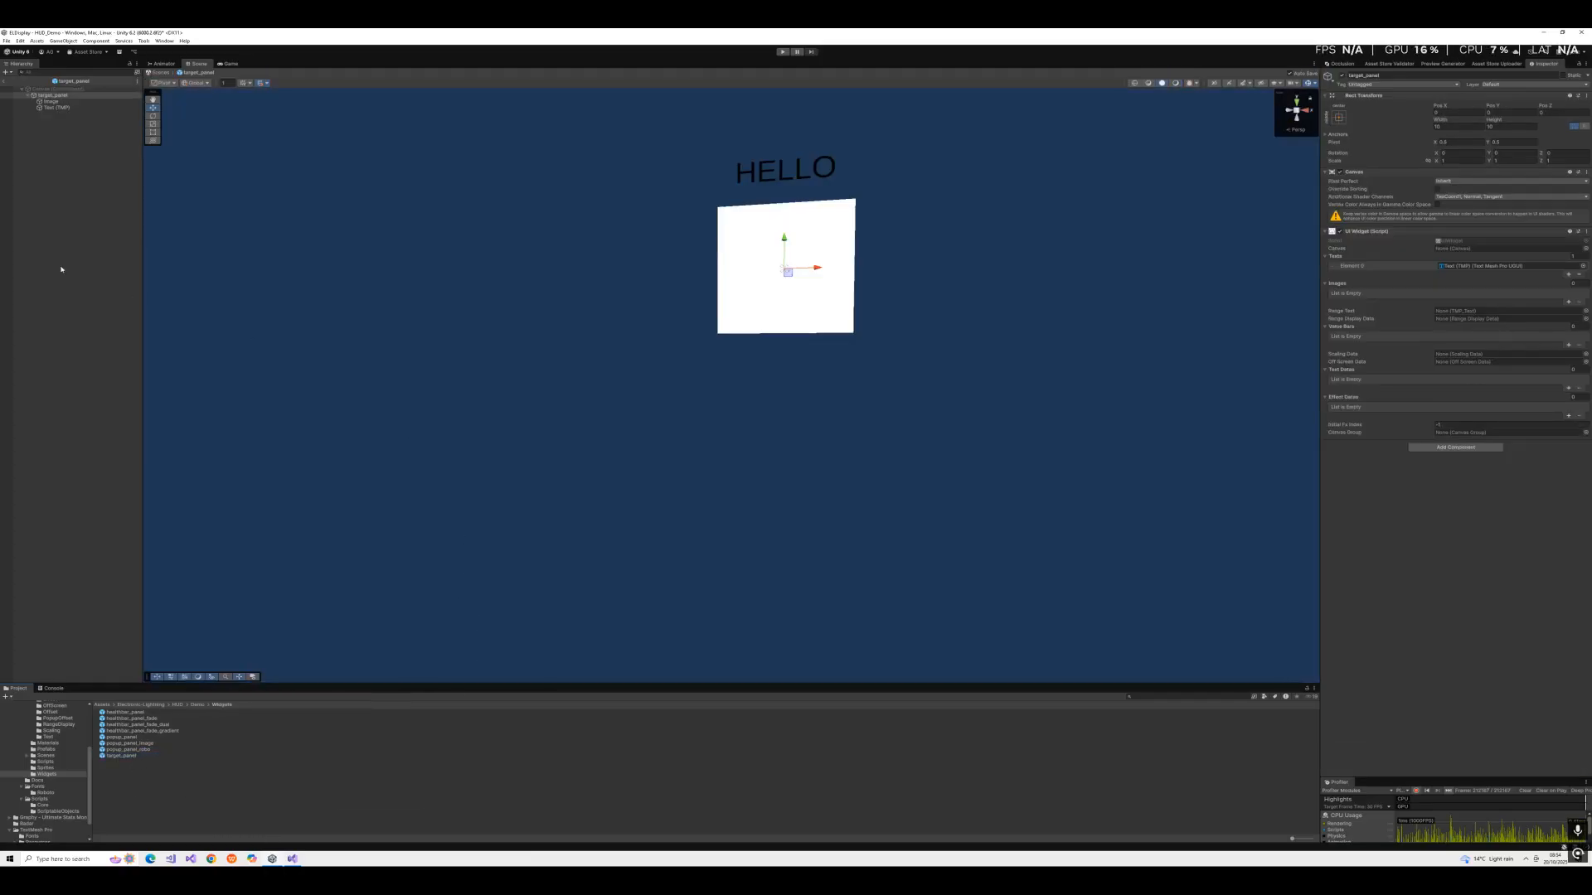
click(60, 101)
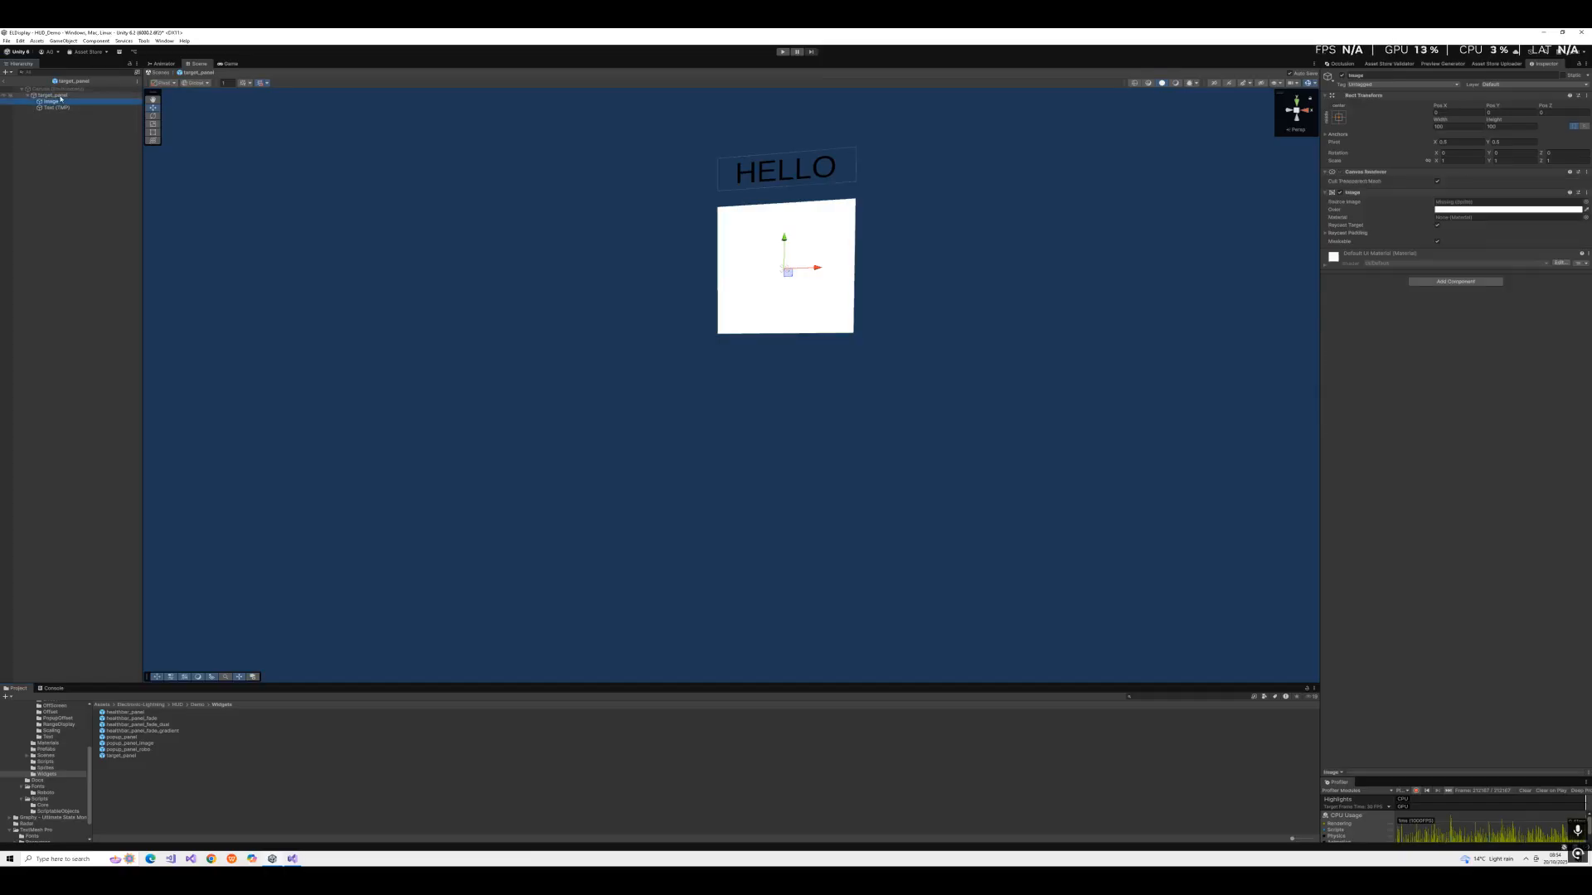
click(53, 107)
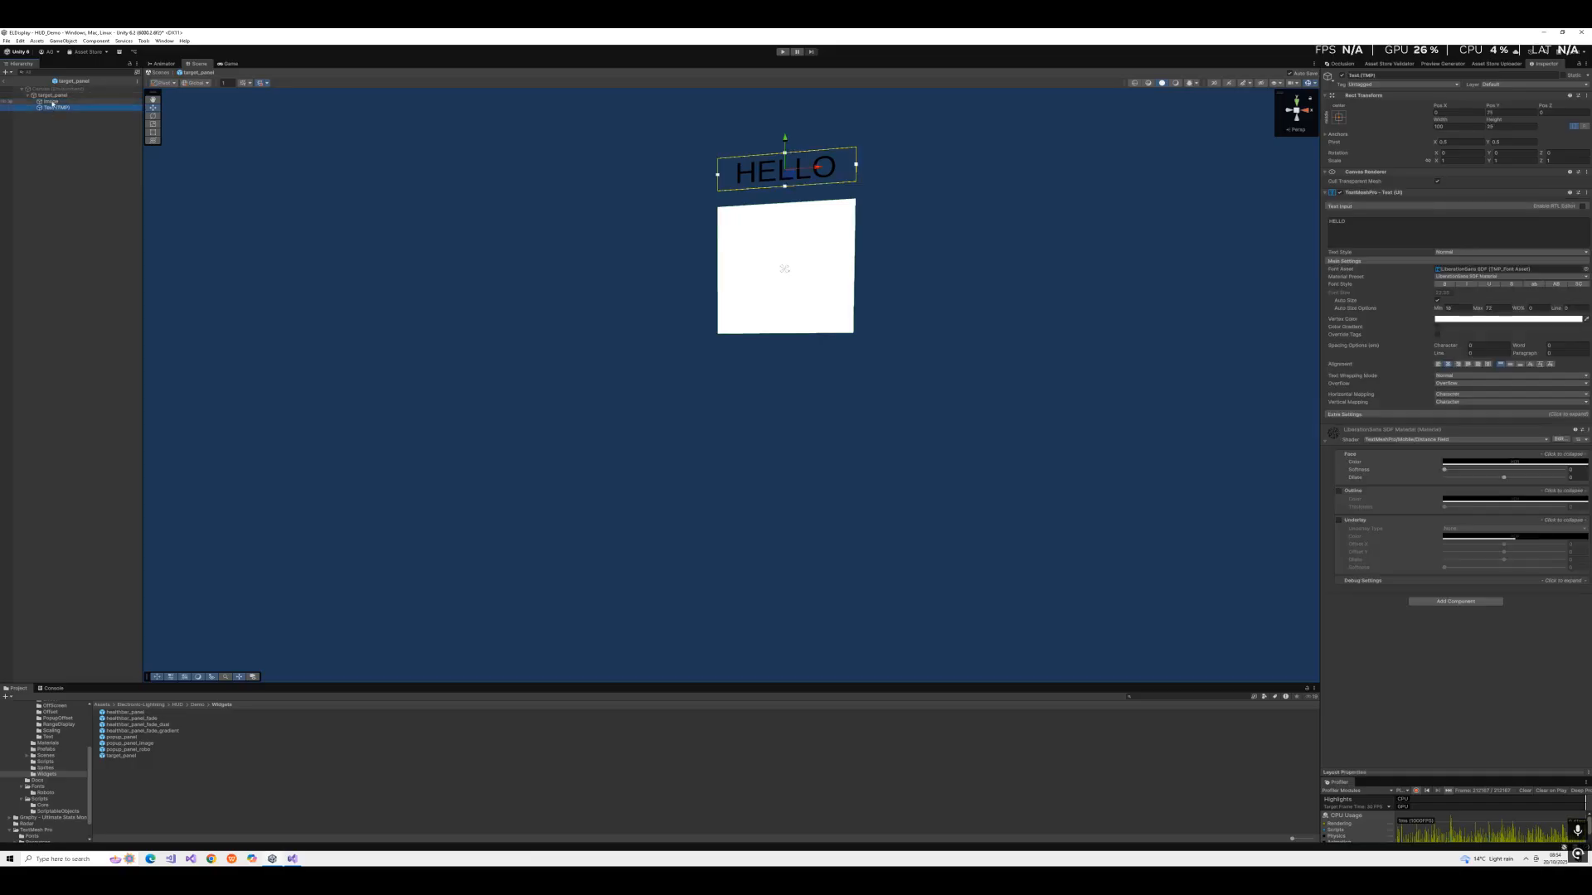
click(52, 101)
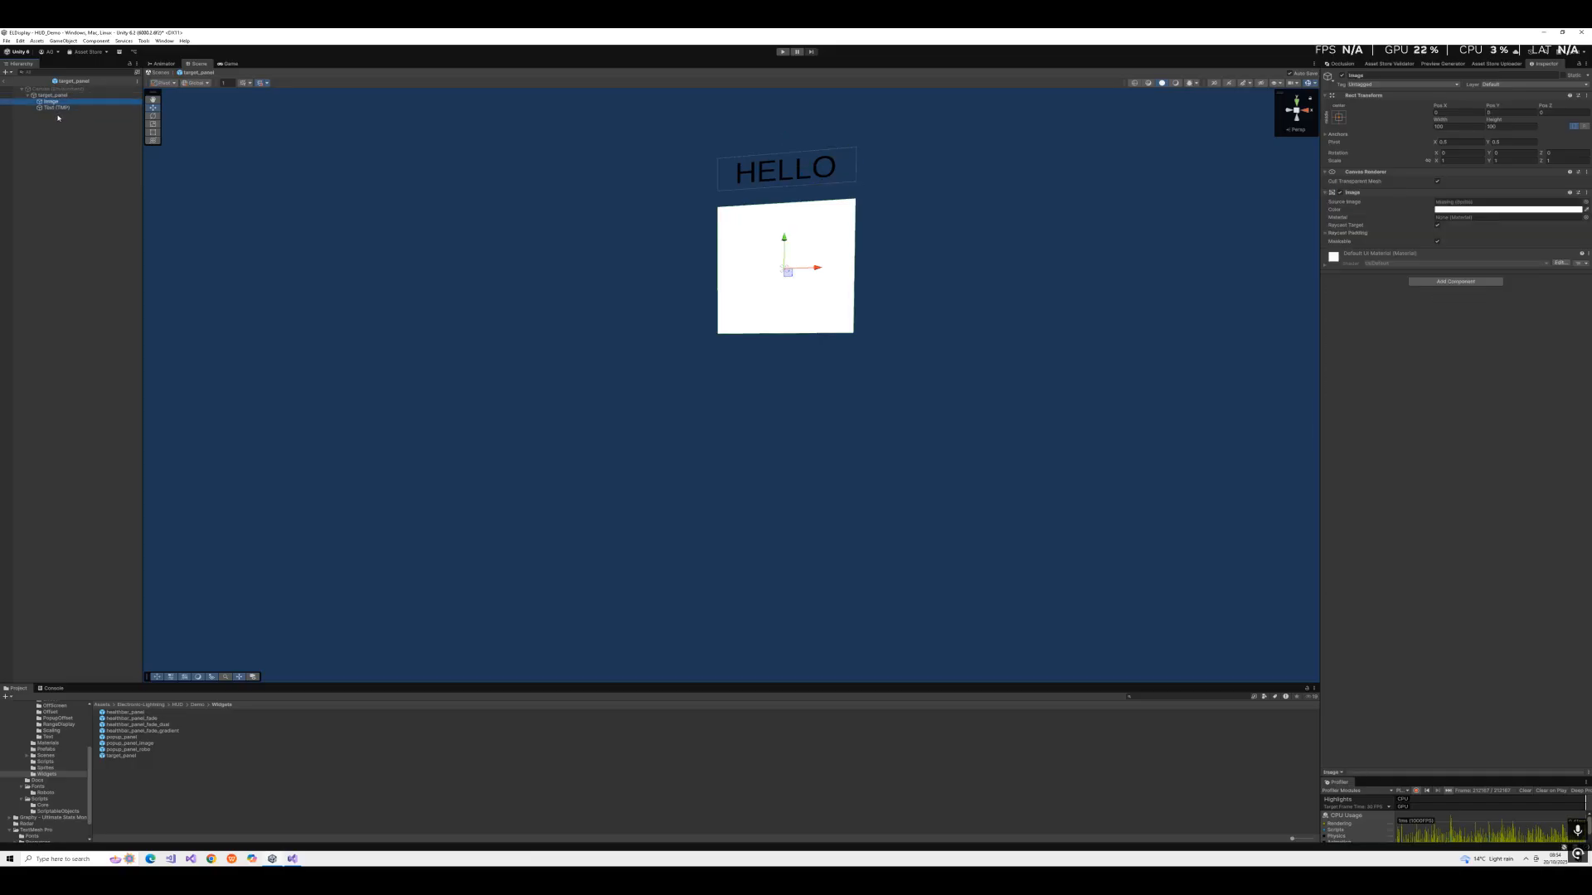
Duplicate the target_panel prefab in the Widgets folder and open the copy for editing.
click(122, 755)
key(ctrl+d)
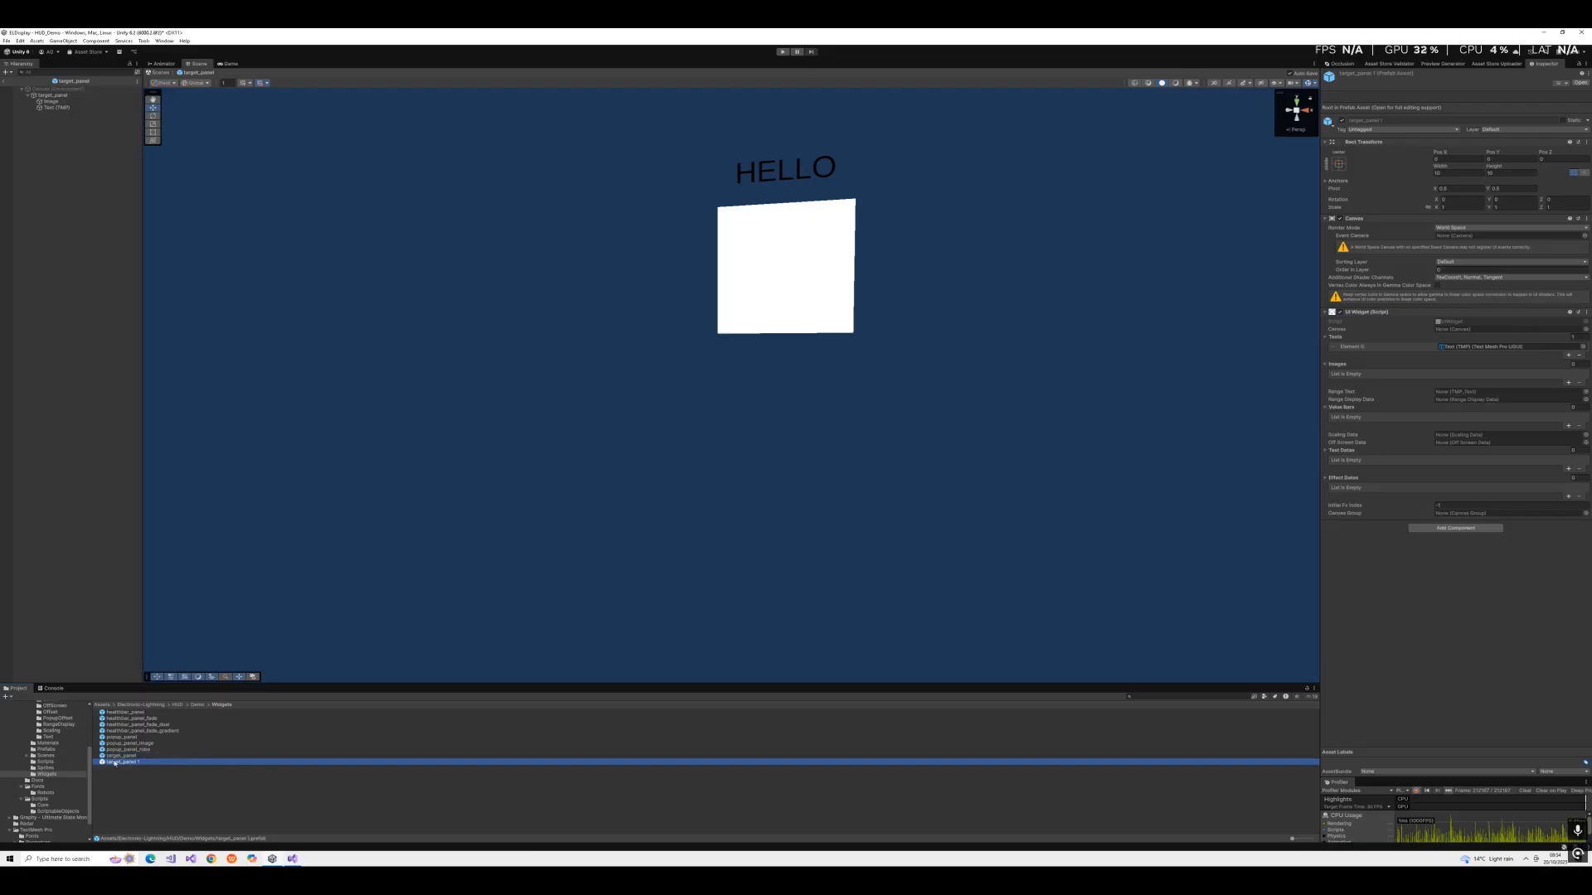
double_click(133, 763)
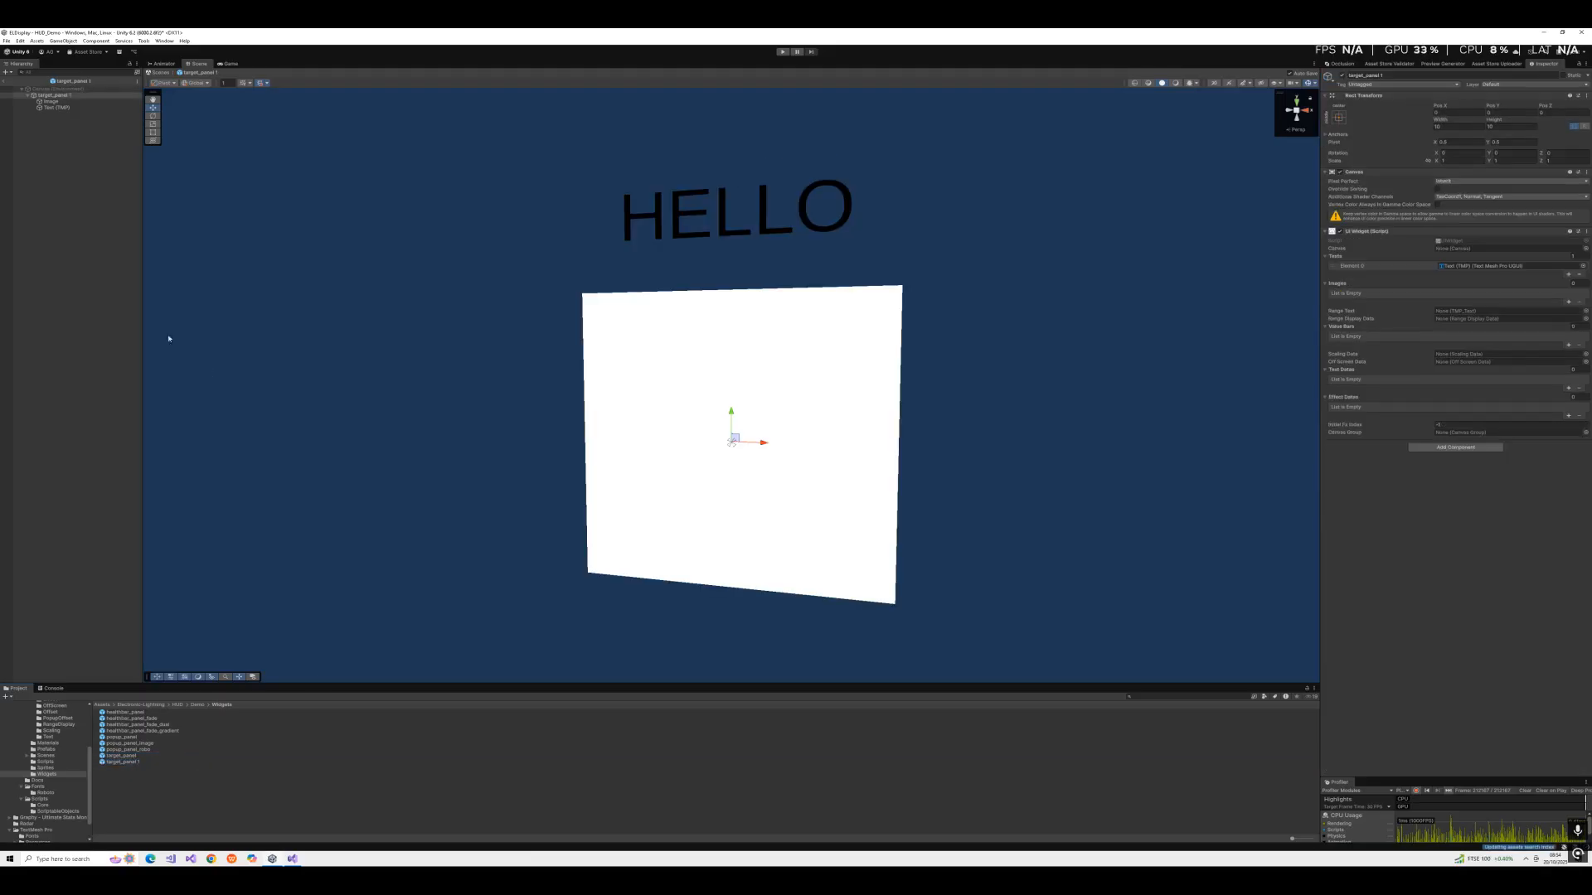
Return to the scene, create a UI Canvas in it and save that Canvas as a prefab in the Widgets folder.
click(3, 81)
right_click(58, 243)
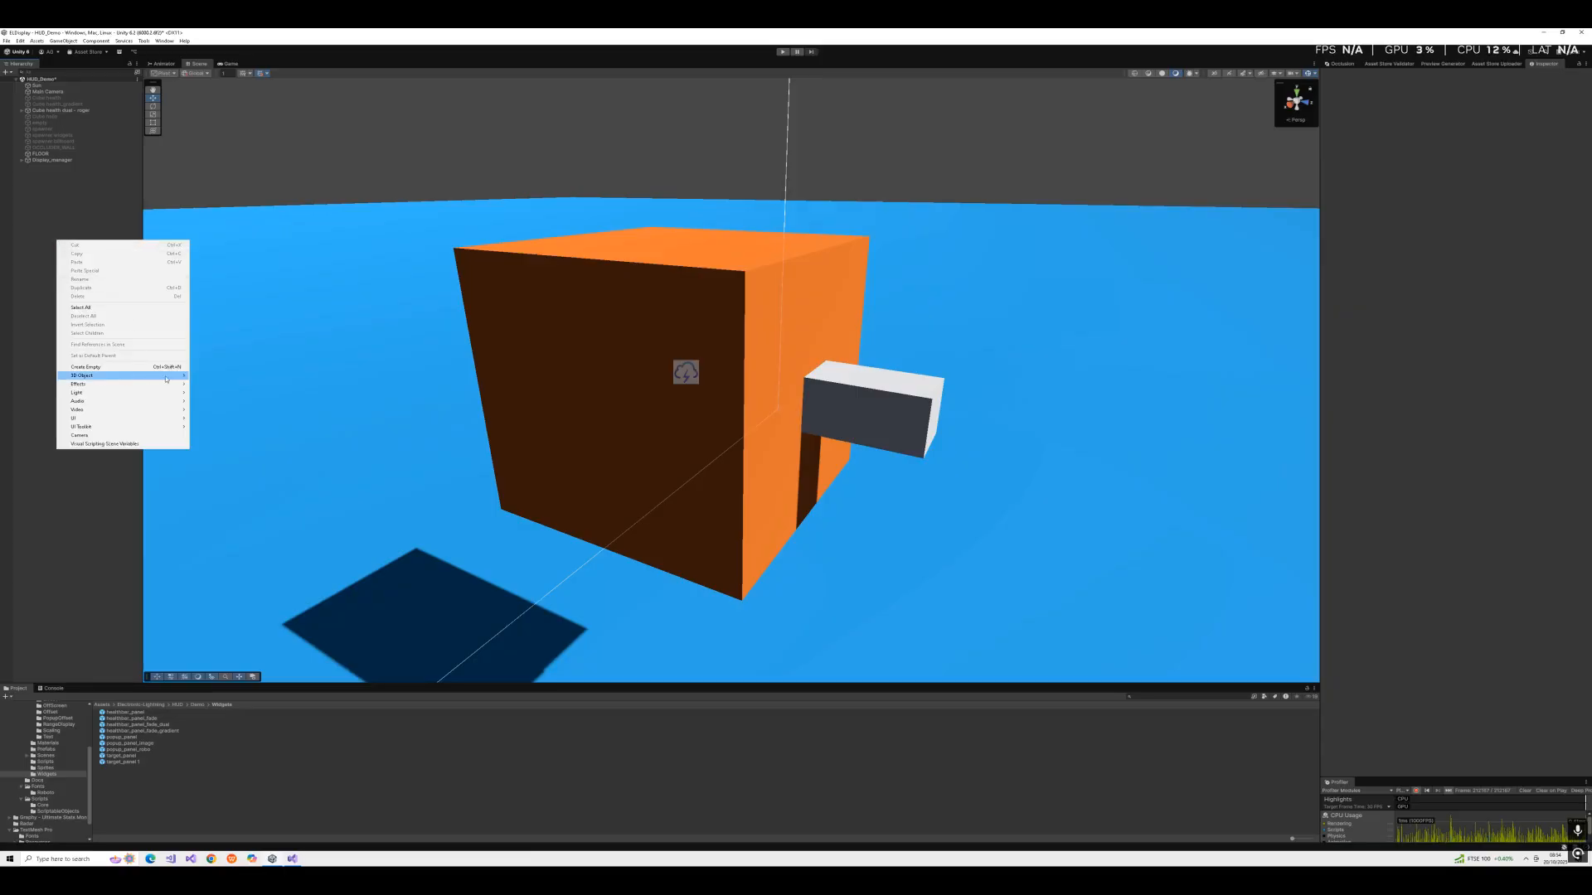
mouse_move(166, 418)
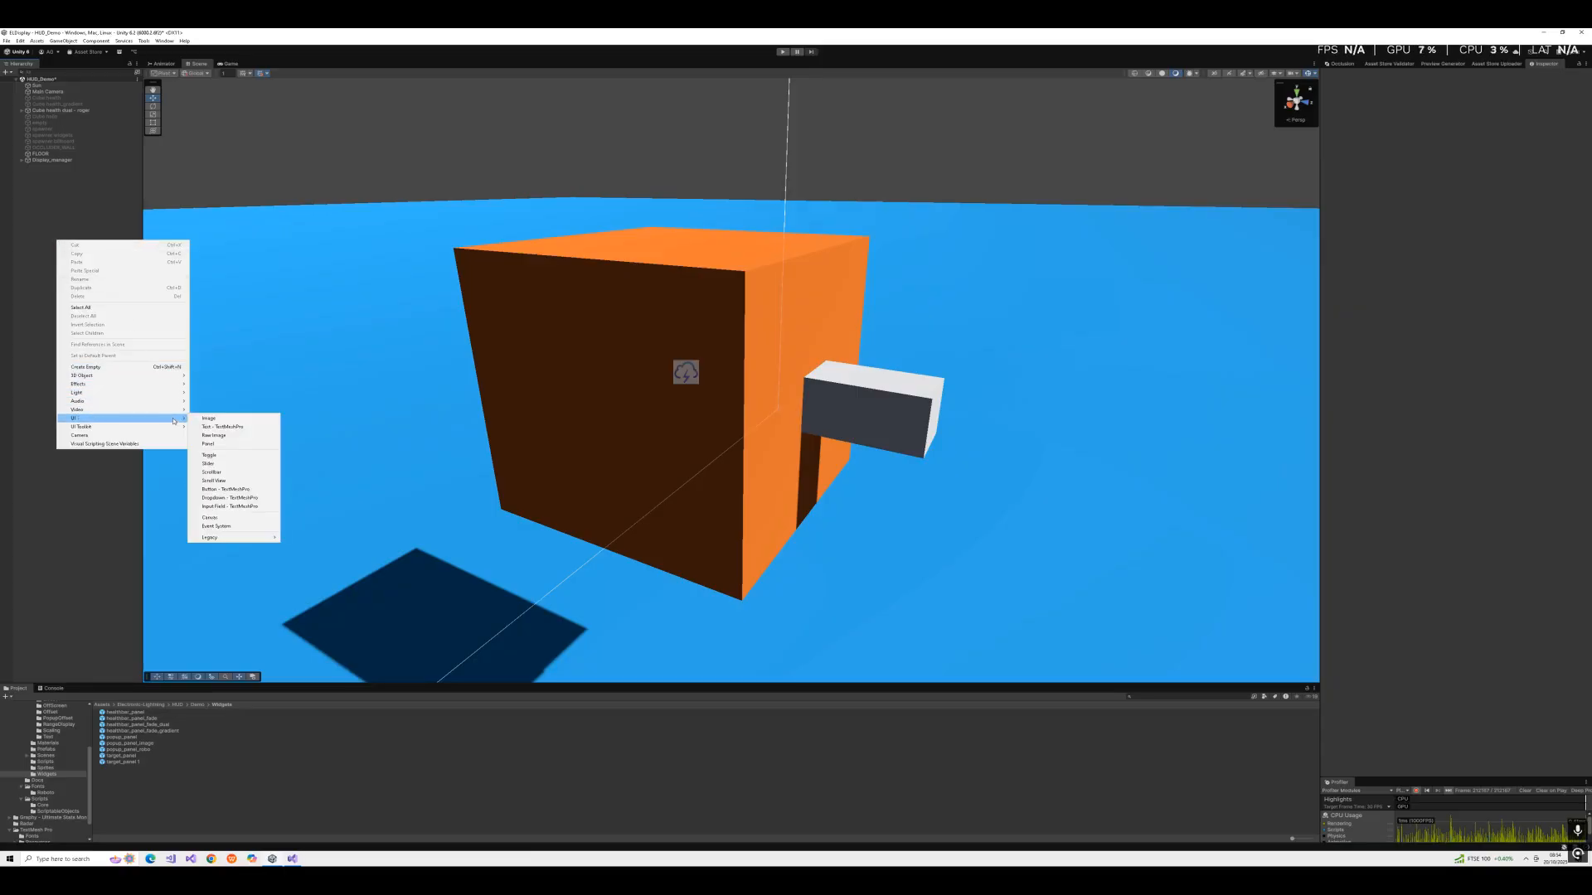
click(212, 517)
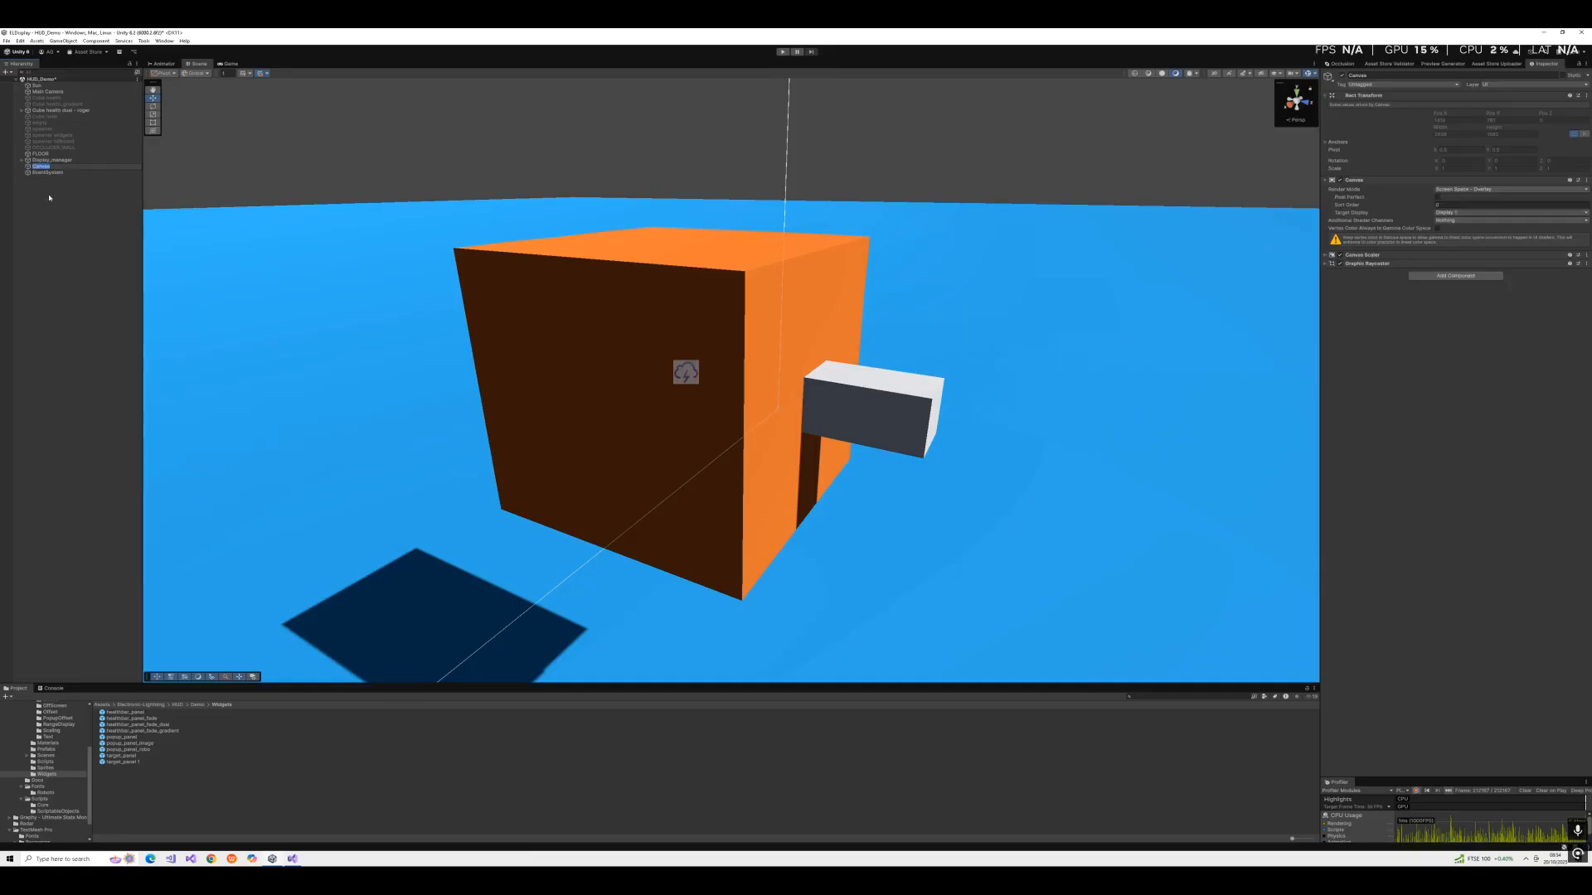
drag(32, 168, 212, 789)
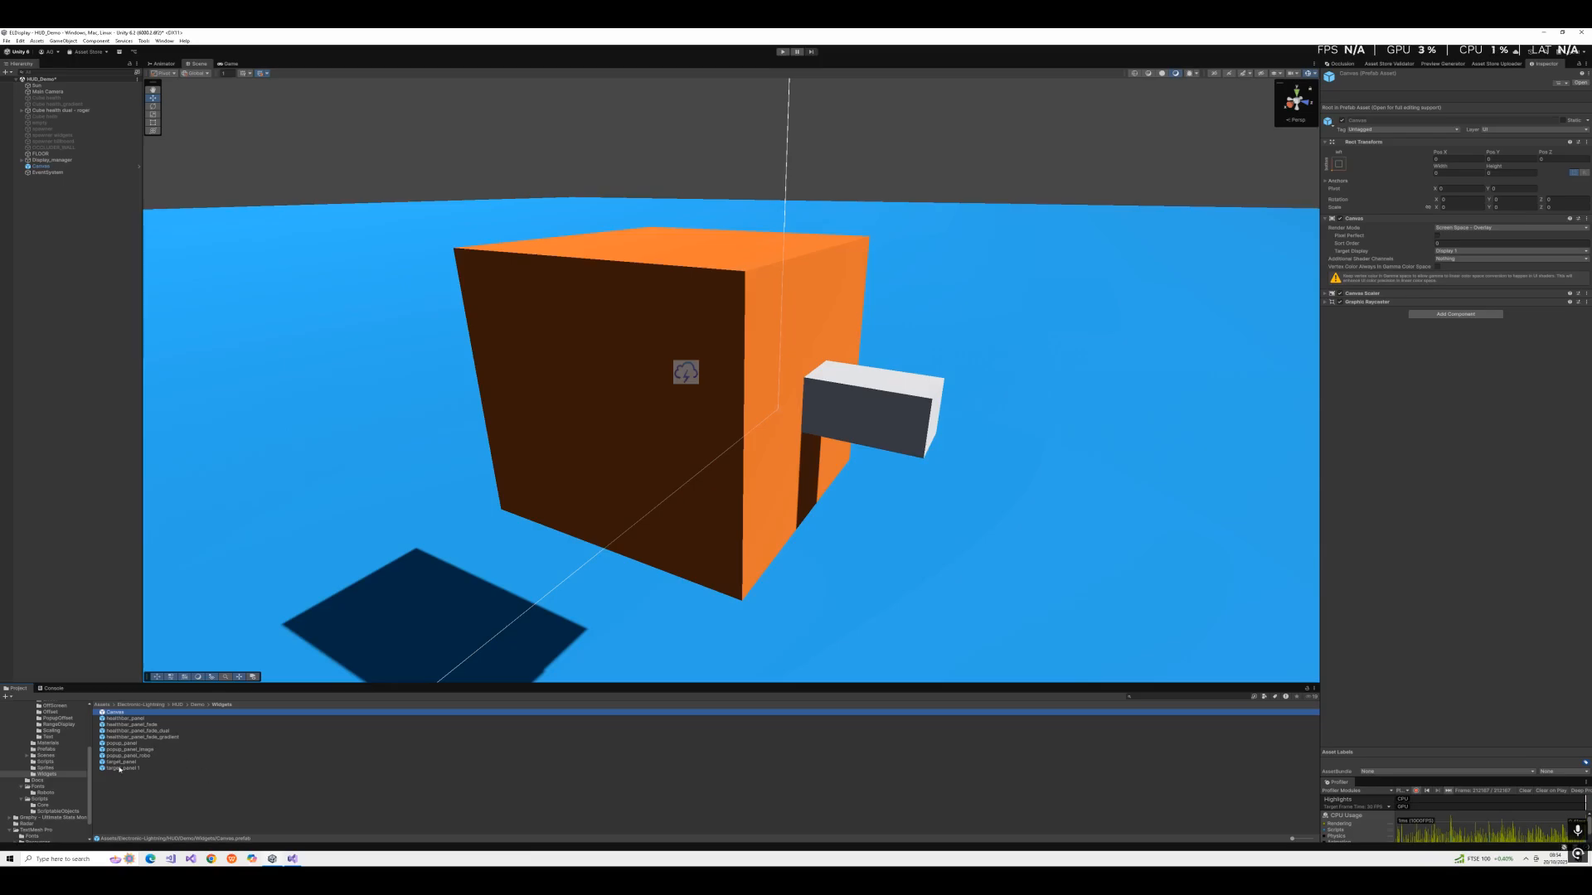
Open the Canvas prefab and add a UI Image as a child of the Canvas.
click(121, 769)
double_click(111, 713)
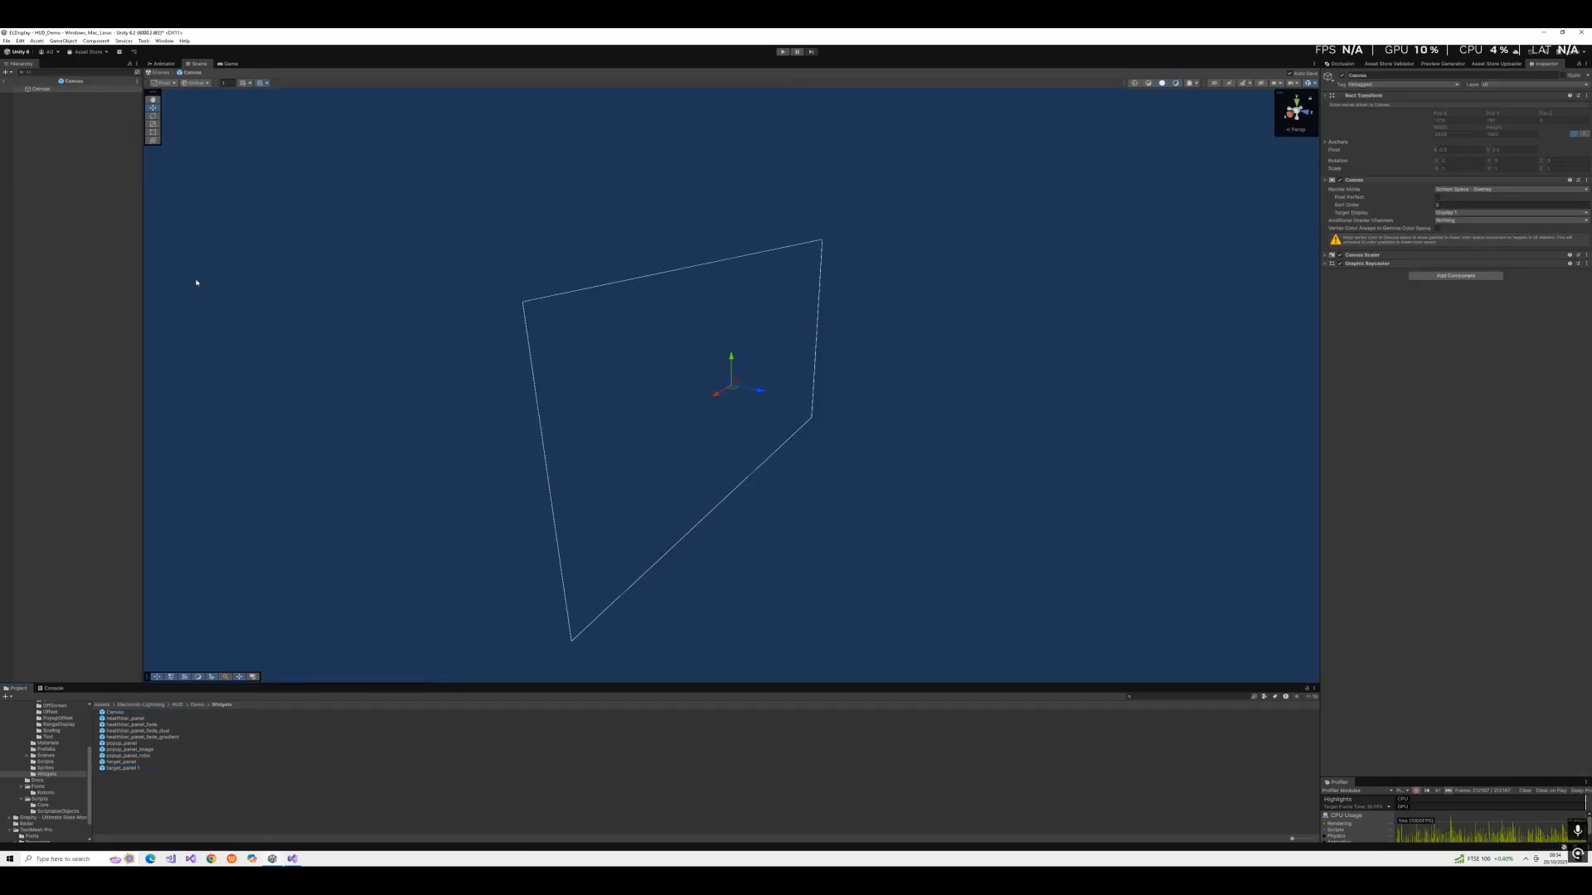
right_click(42, 89)
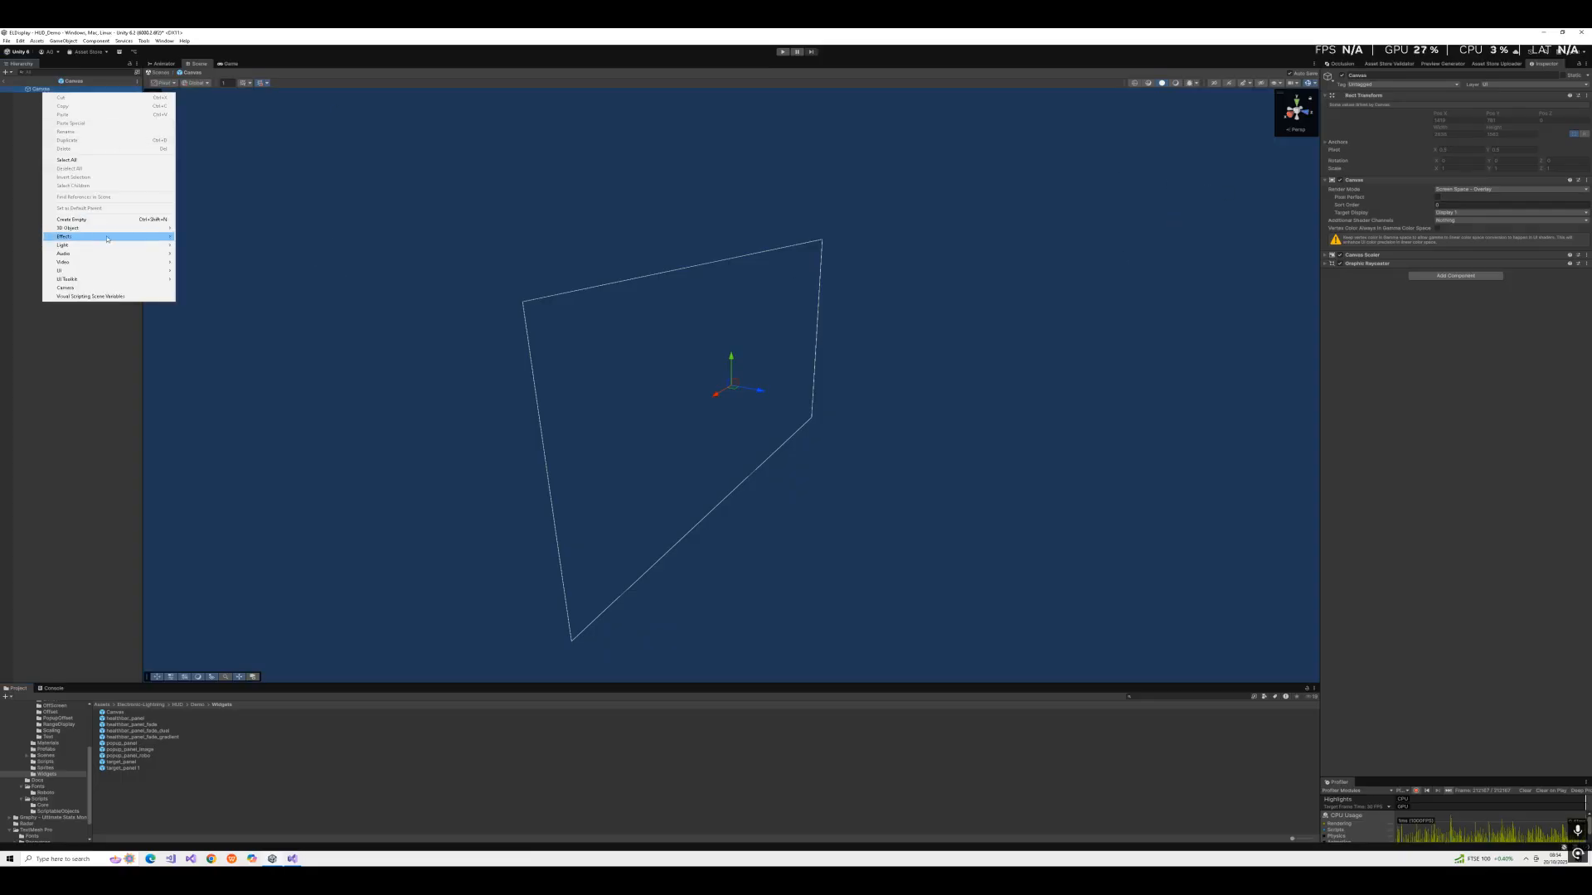
mouse_move(144, 236)
mouse_move(133, 270)
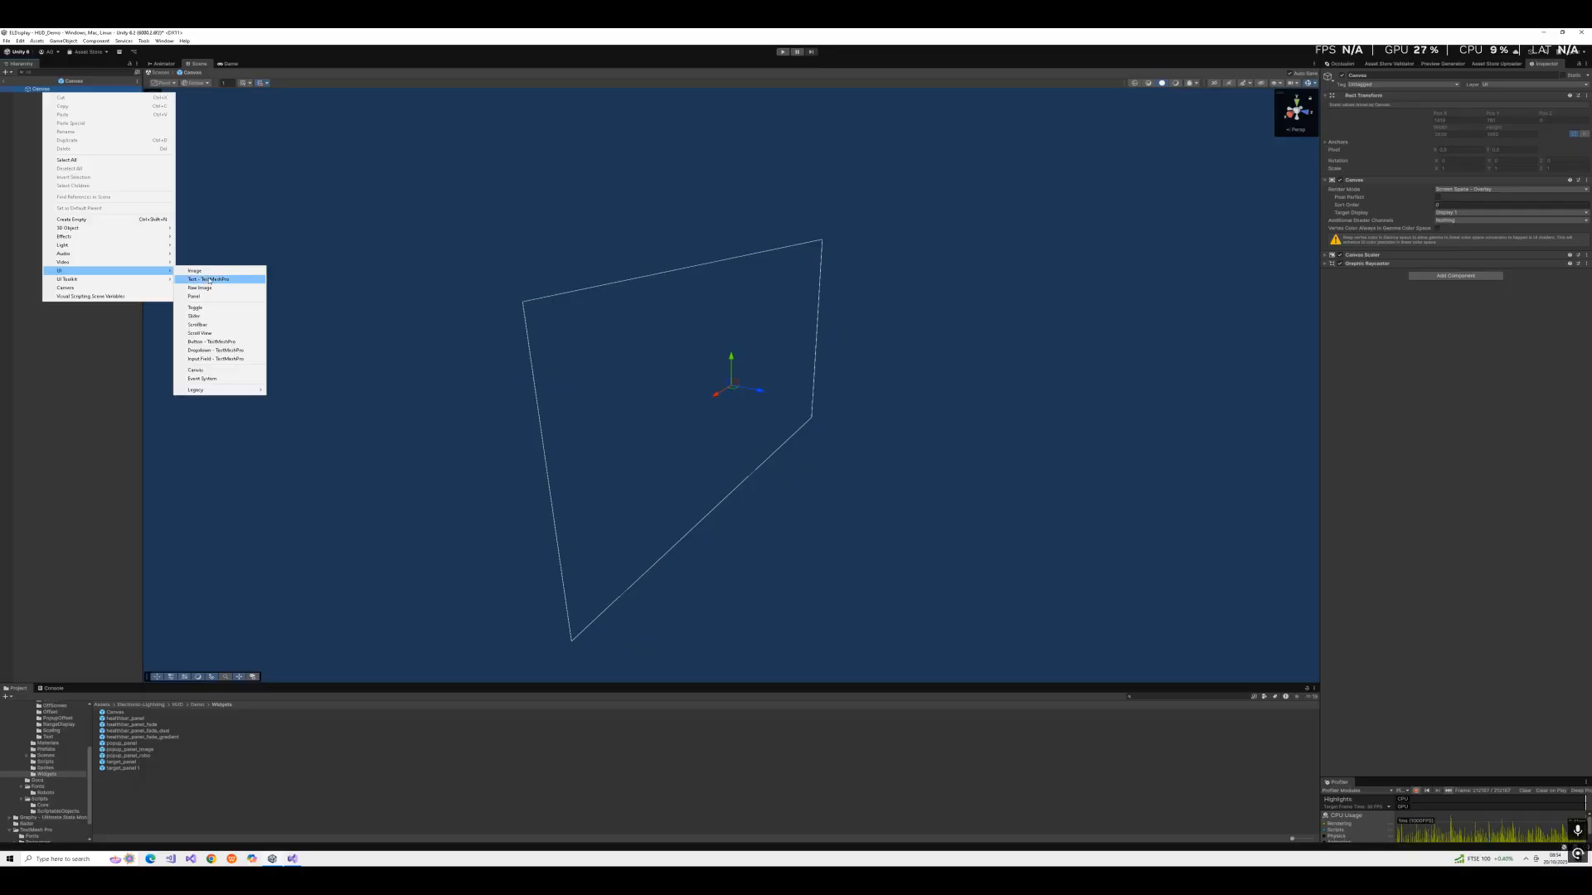
click(206, 276)
click(43, 89)
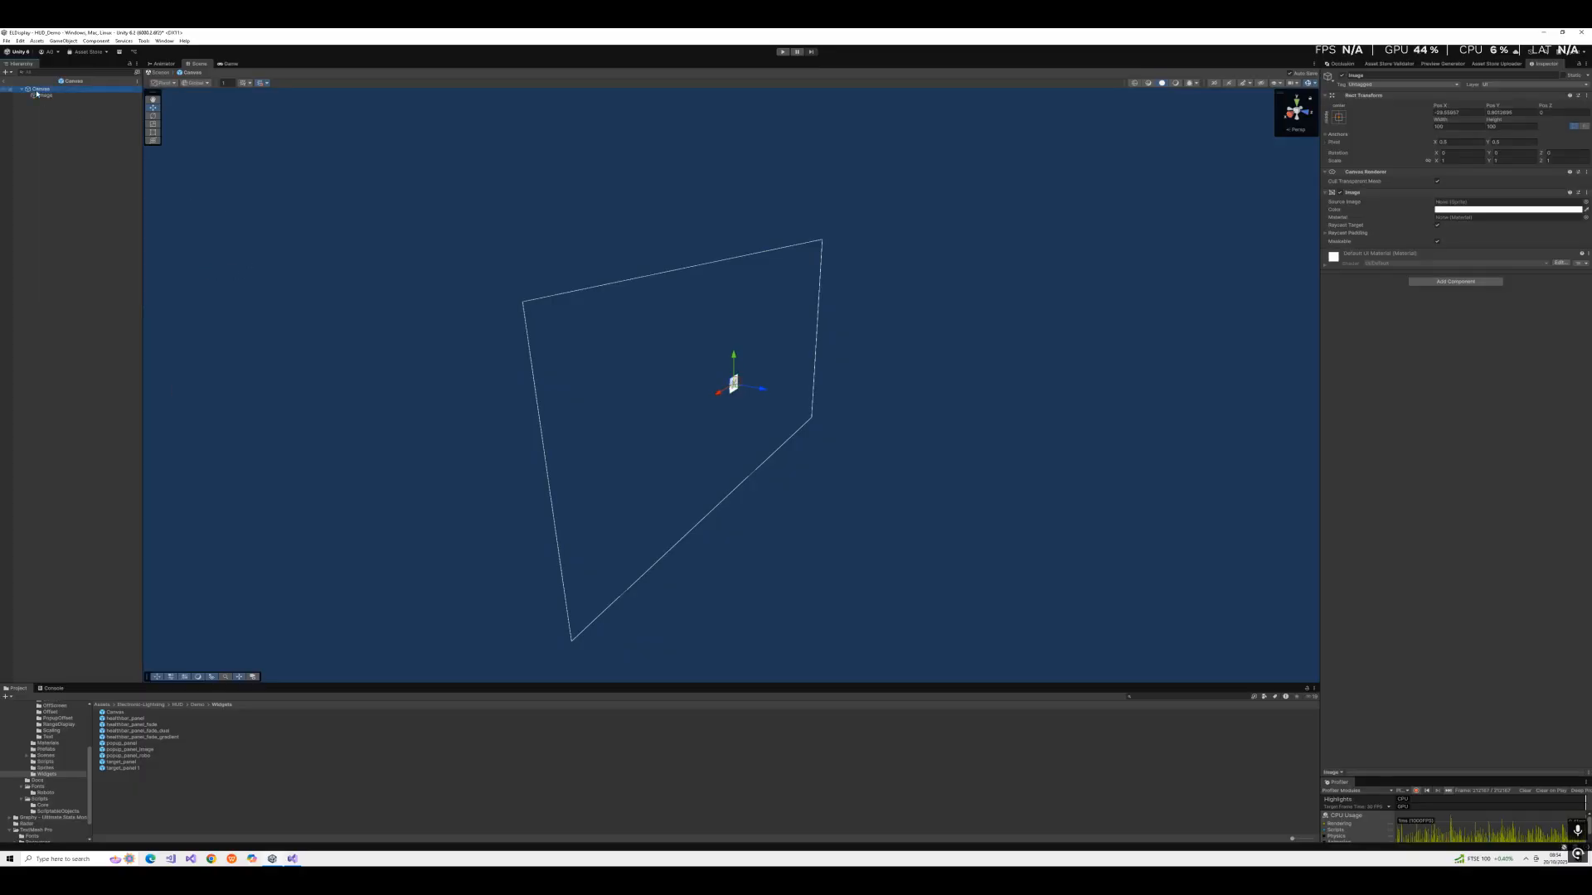
Check the target_panel prefab and its duplicate for reference, and reopen the Canvas prefab.
double_click(126, 769)
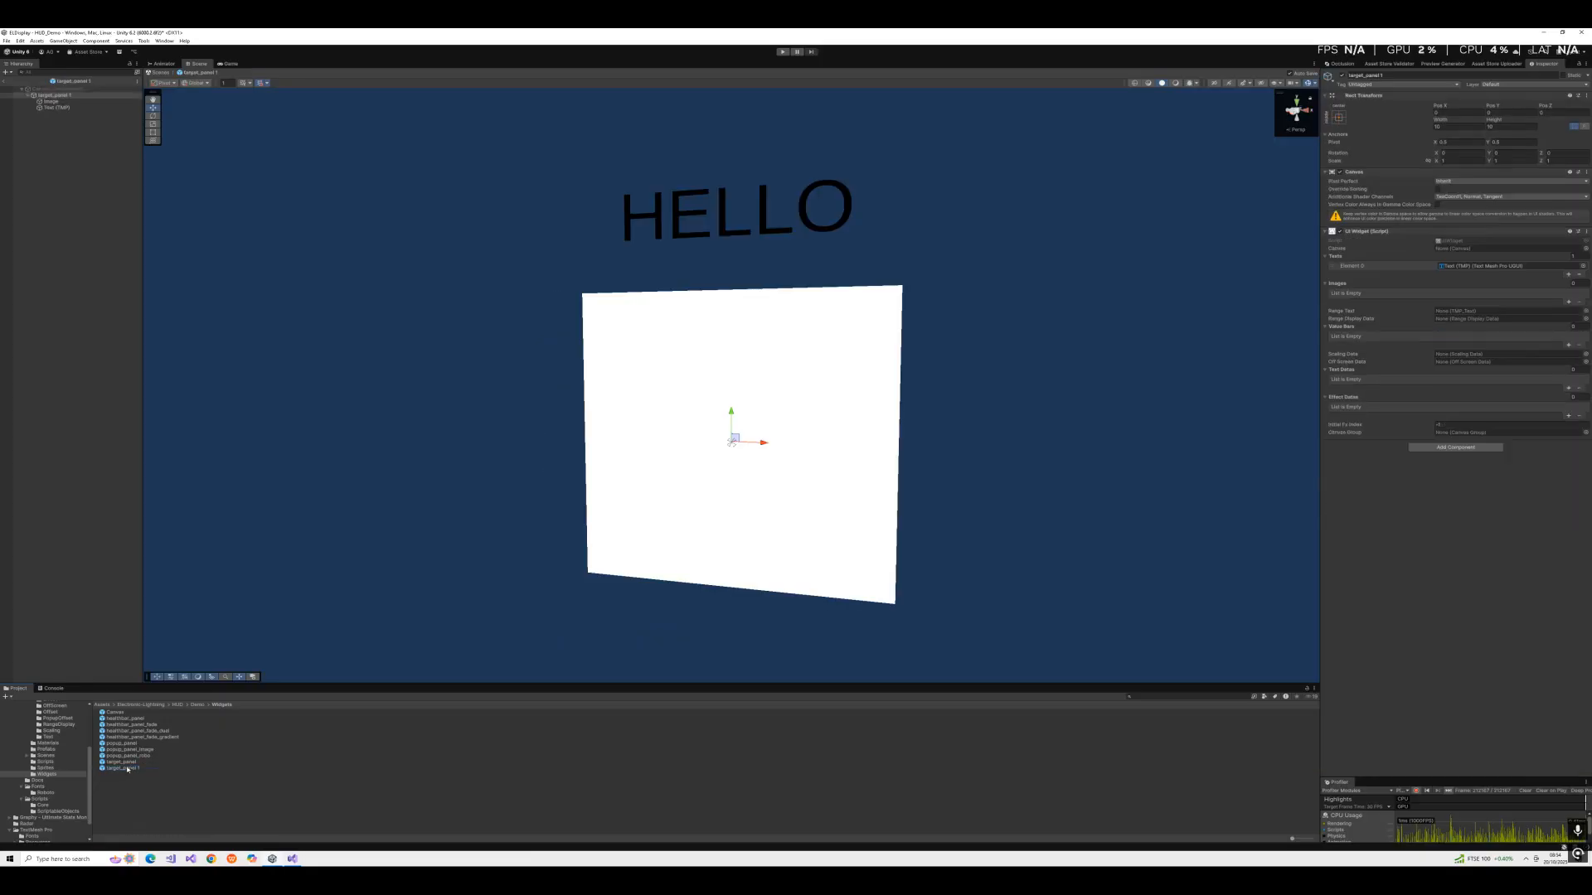
double_click(124, 761)
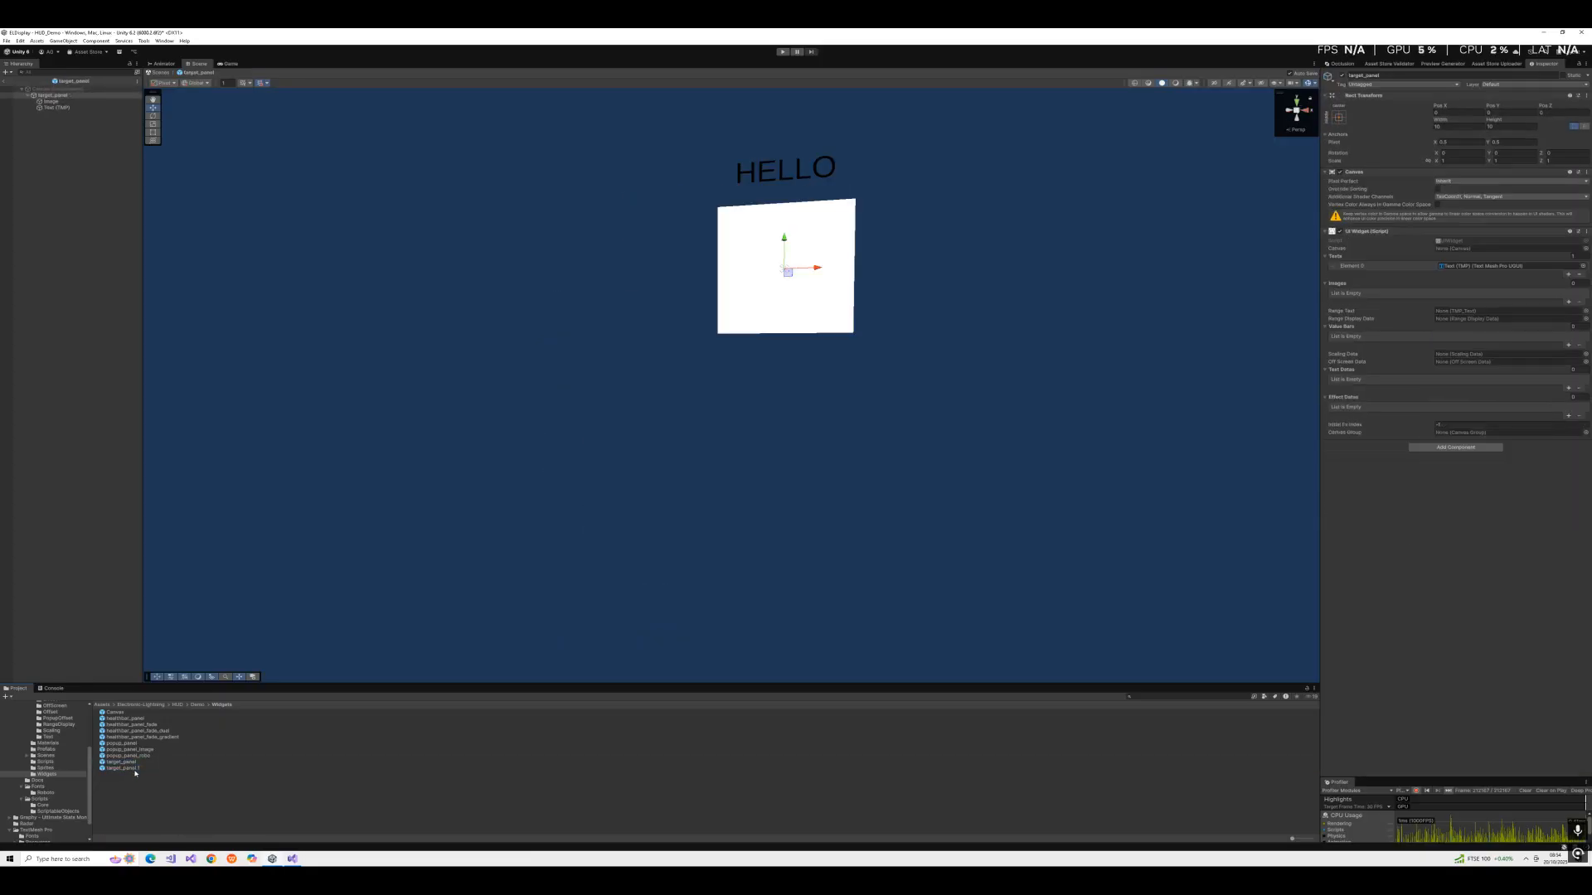
double_click(130, 769)
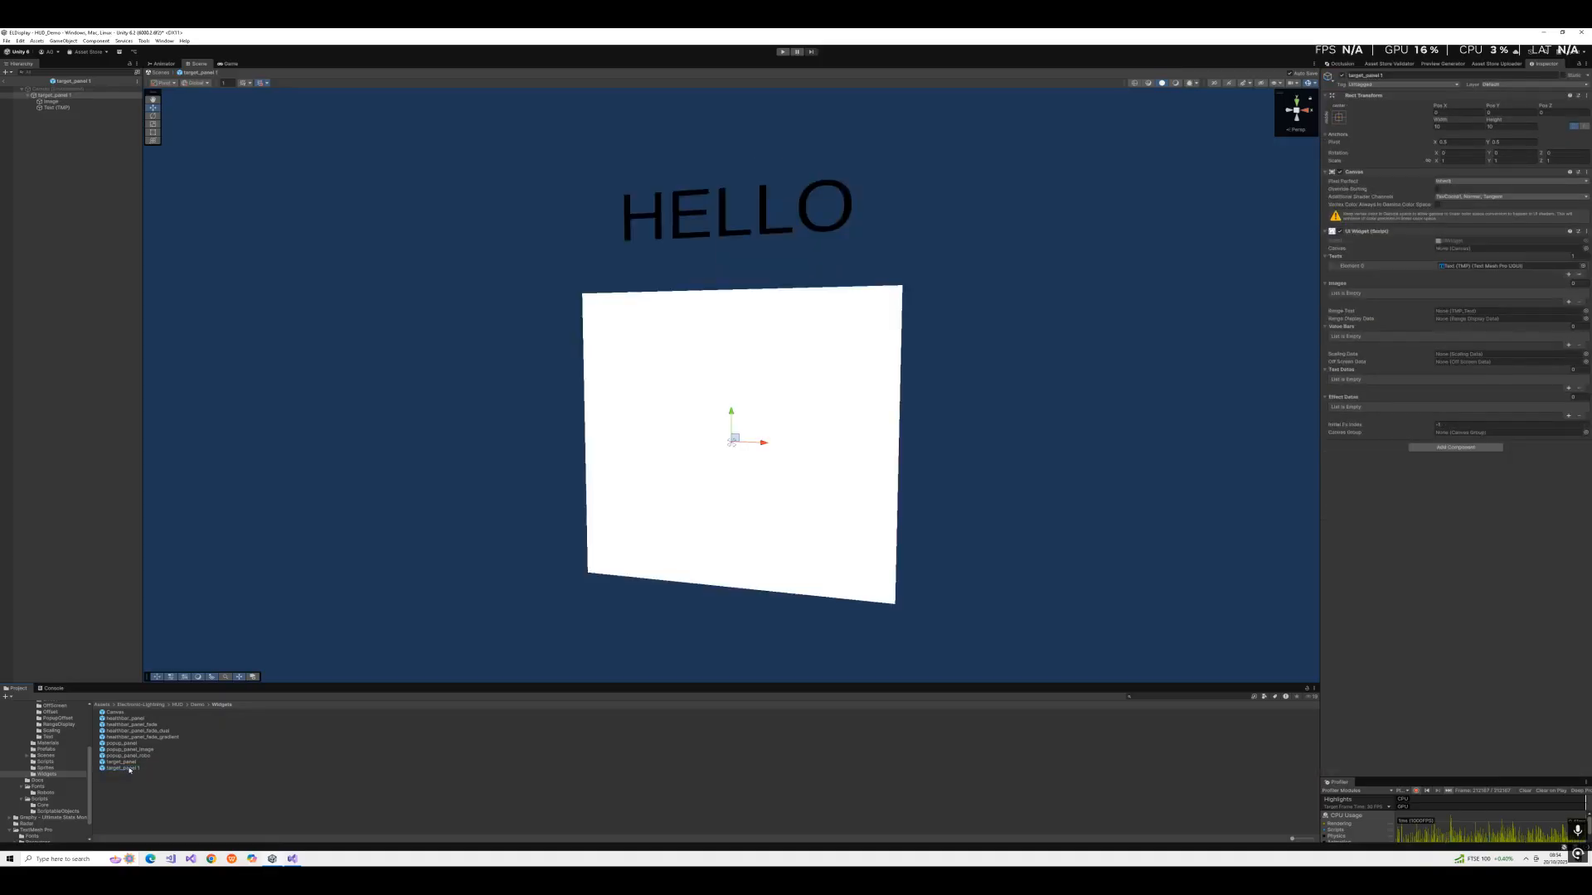
double_click(114, 713)
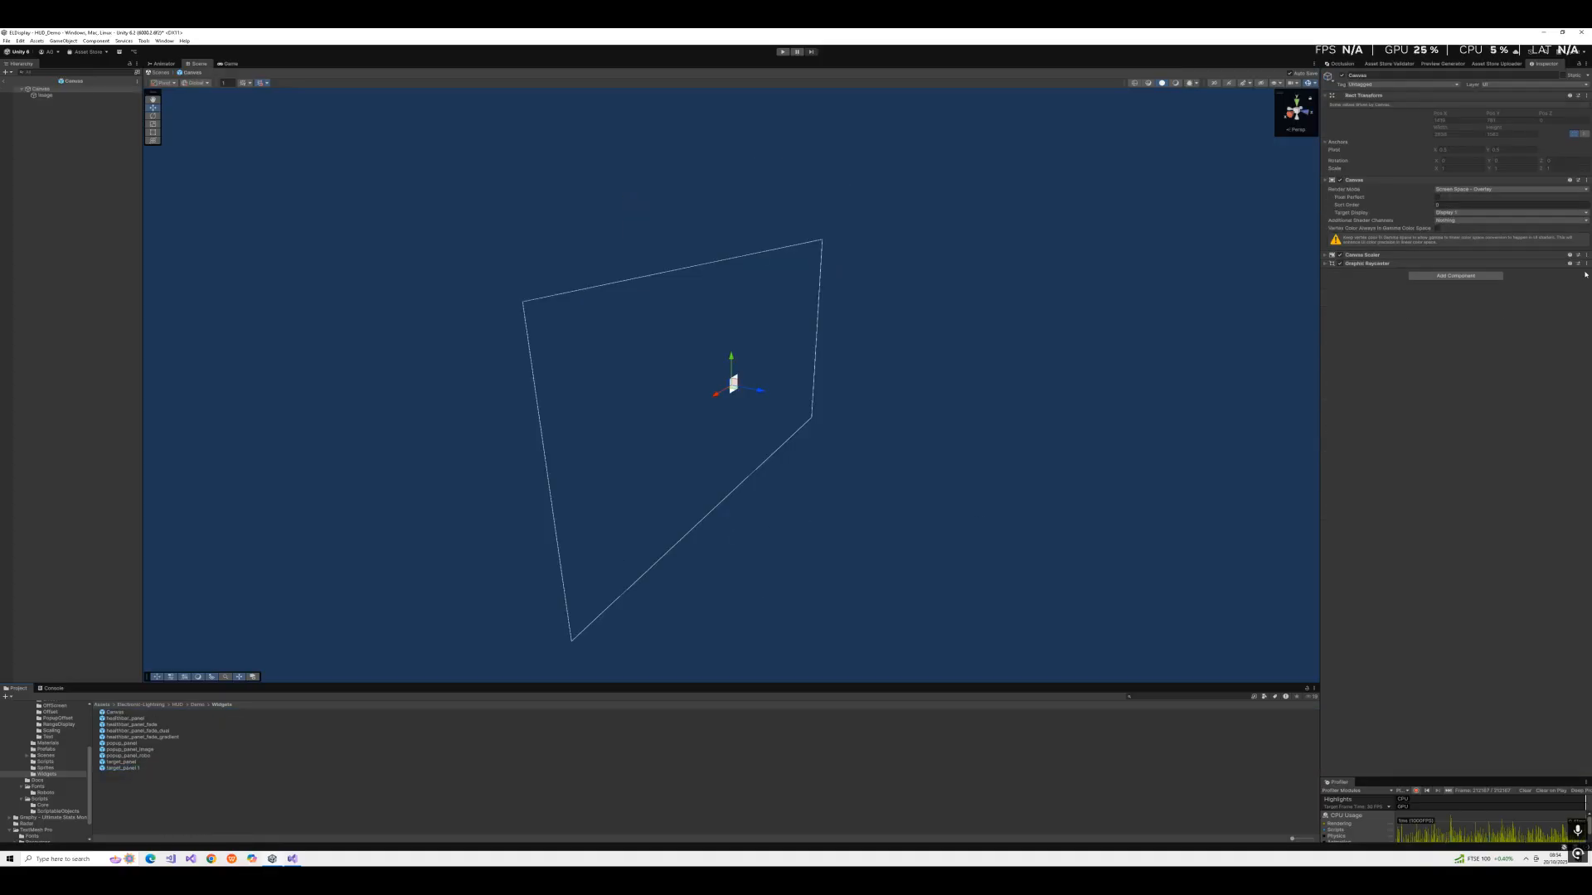
Add the UI Widget script component to the root of the Canvas prefab.
click(1443, 278)
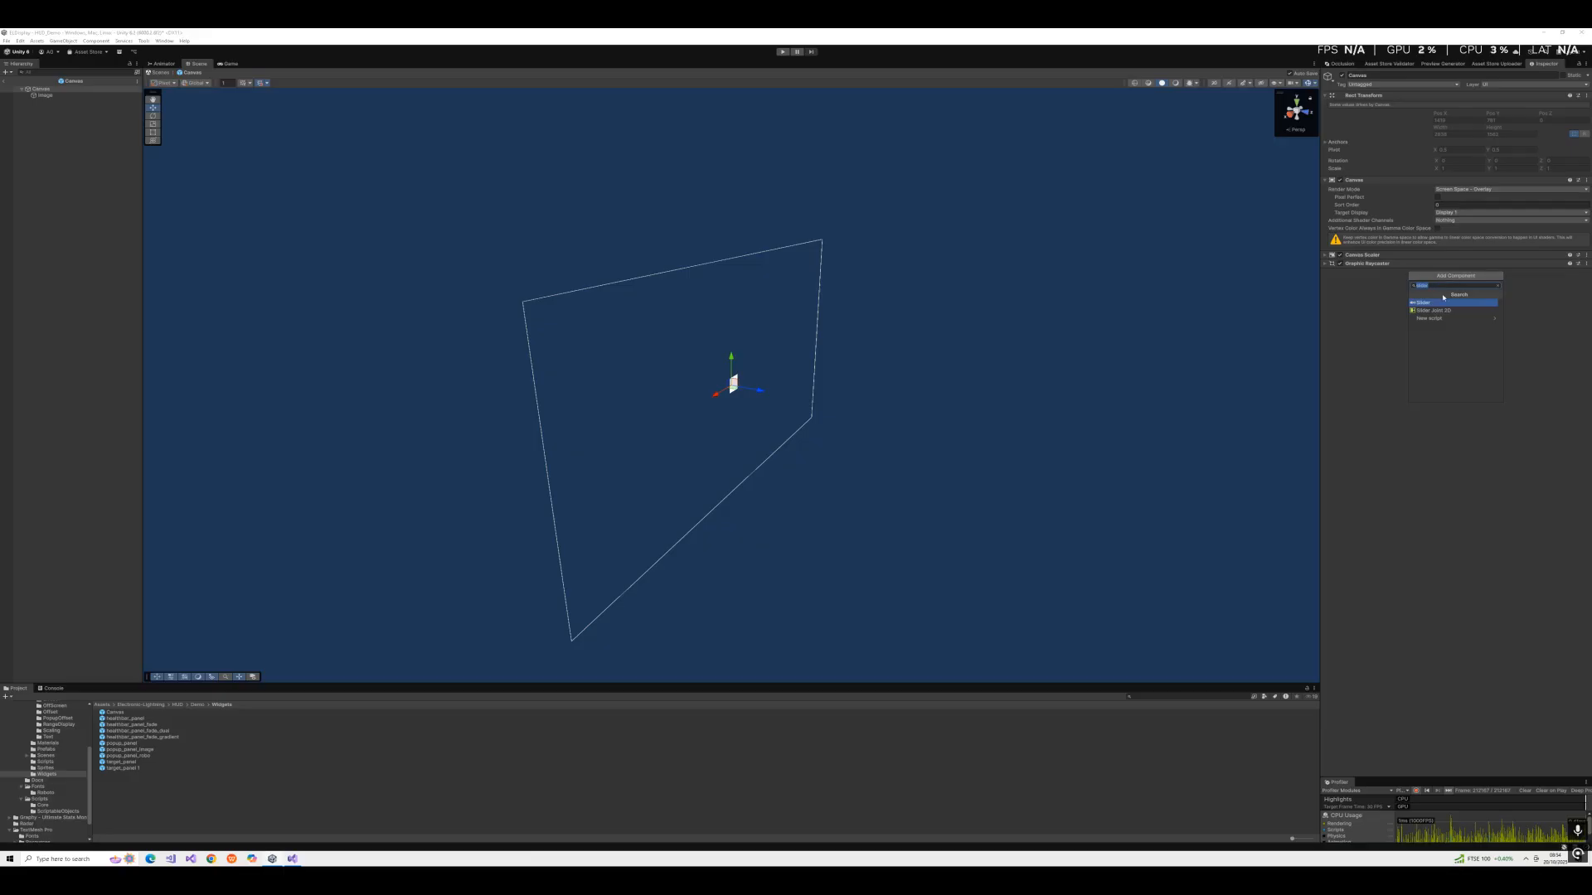
text(widget)
click(1426, 303)
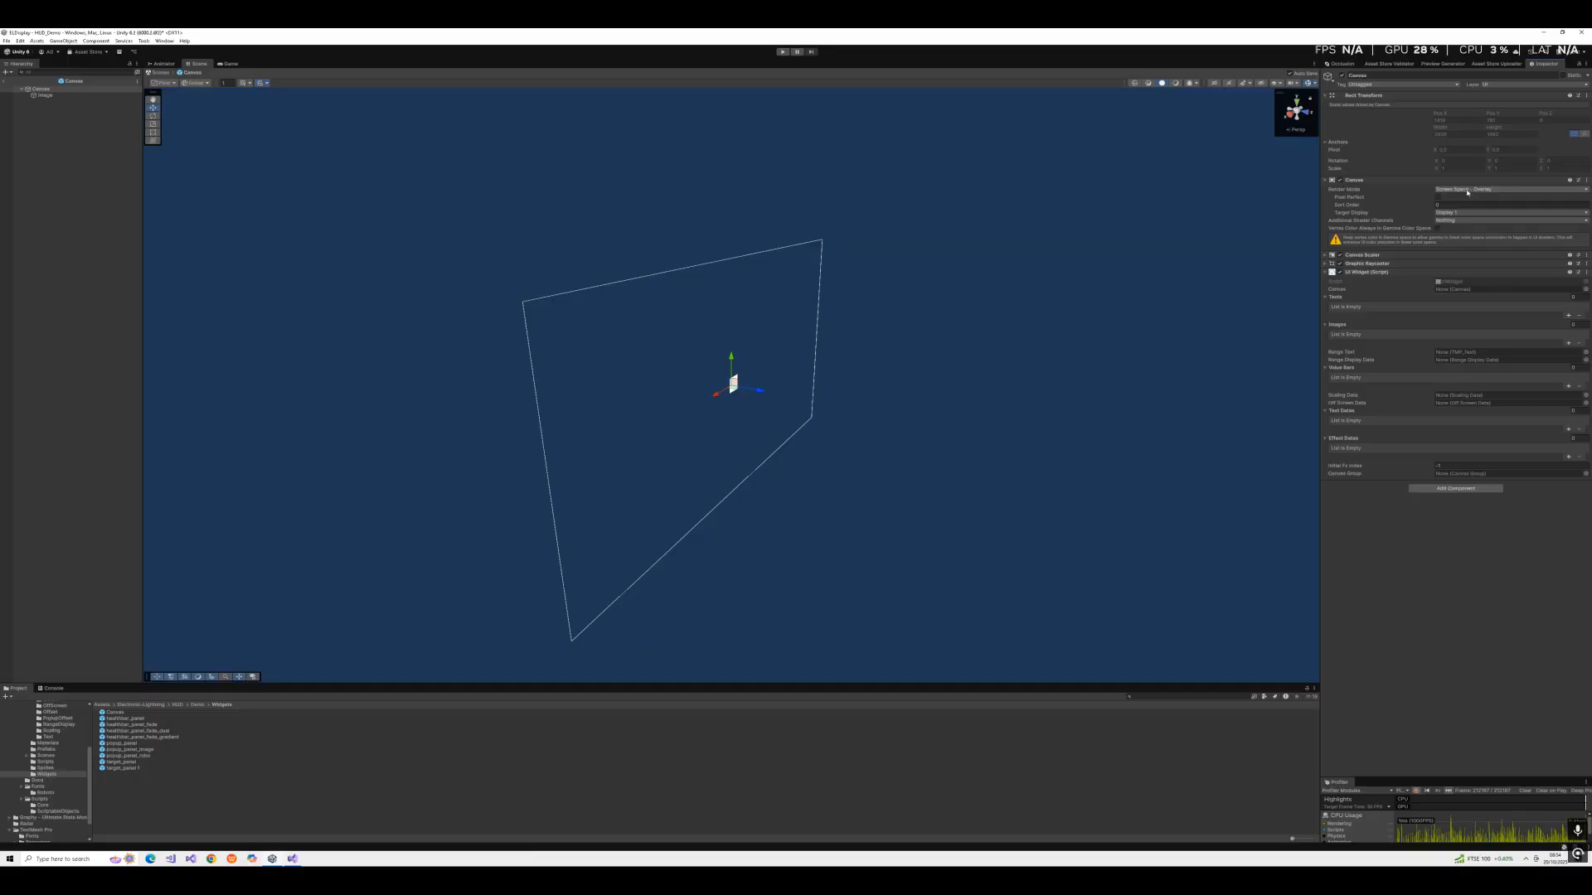
Compare the canvas and UI Widget settings of the healthbar panel prefabs, the target_panel copy and the new Canvas prefab.
click(129, 720)
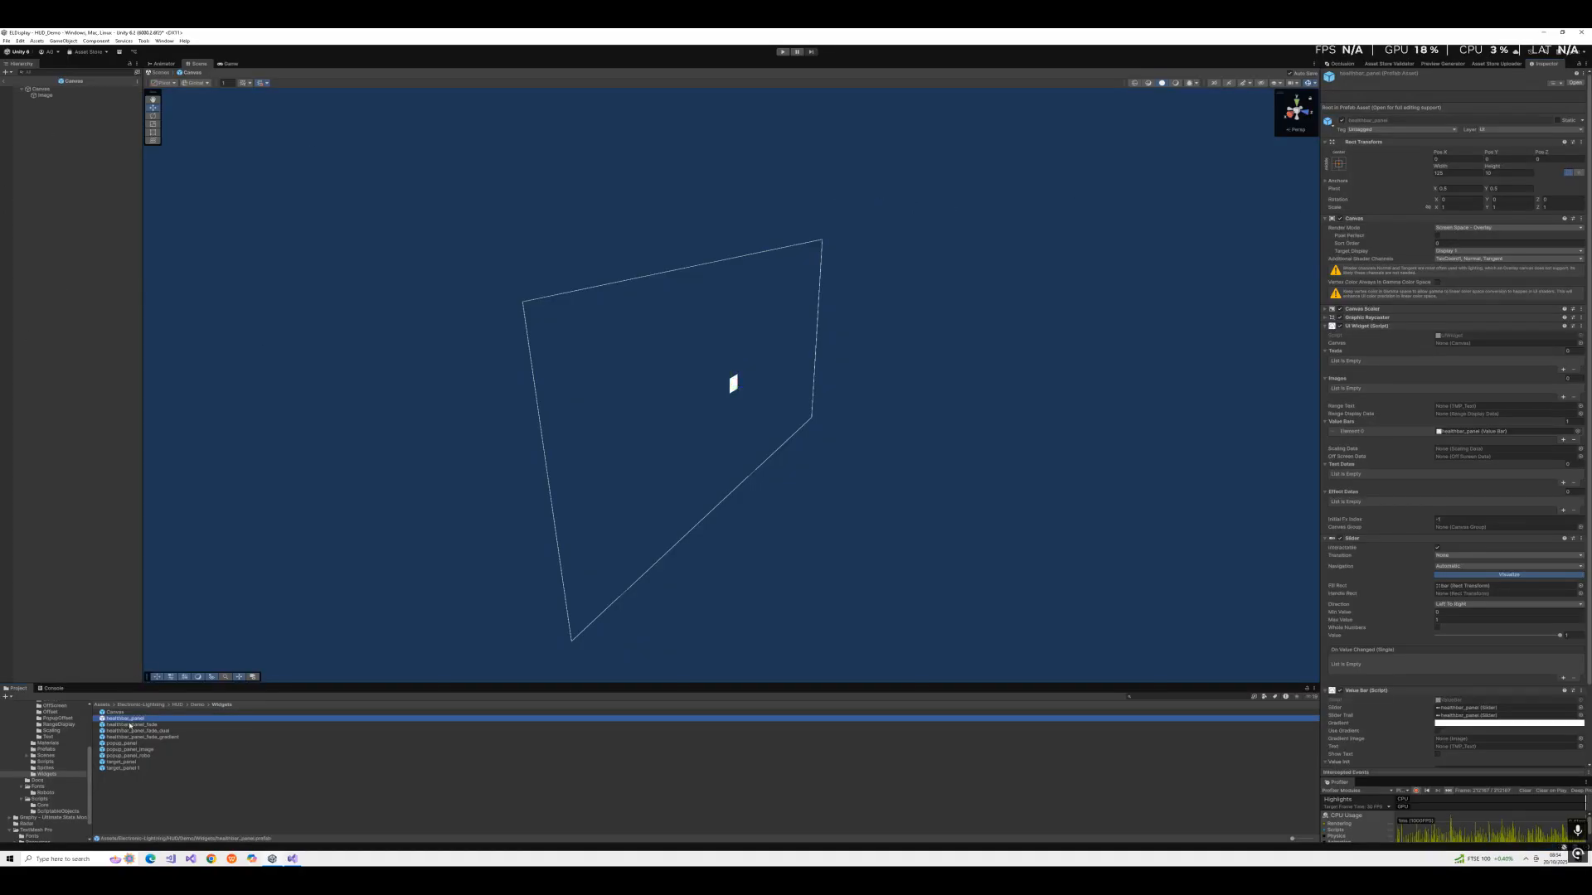
click(130, 725)
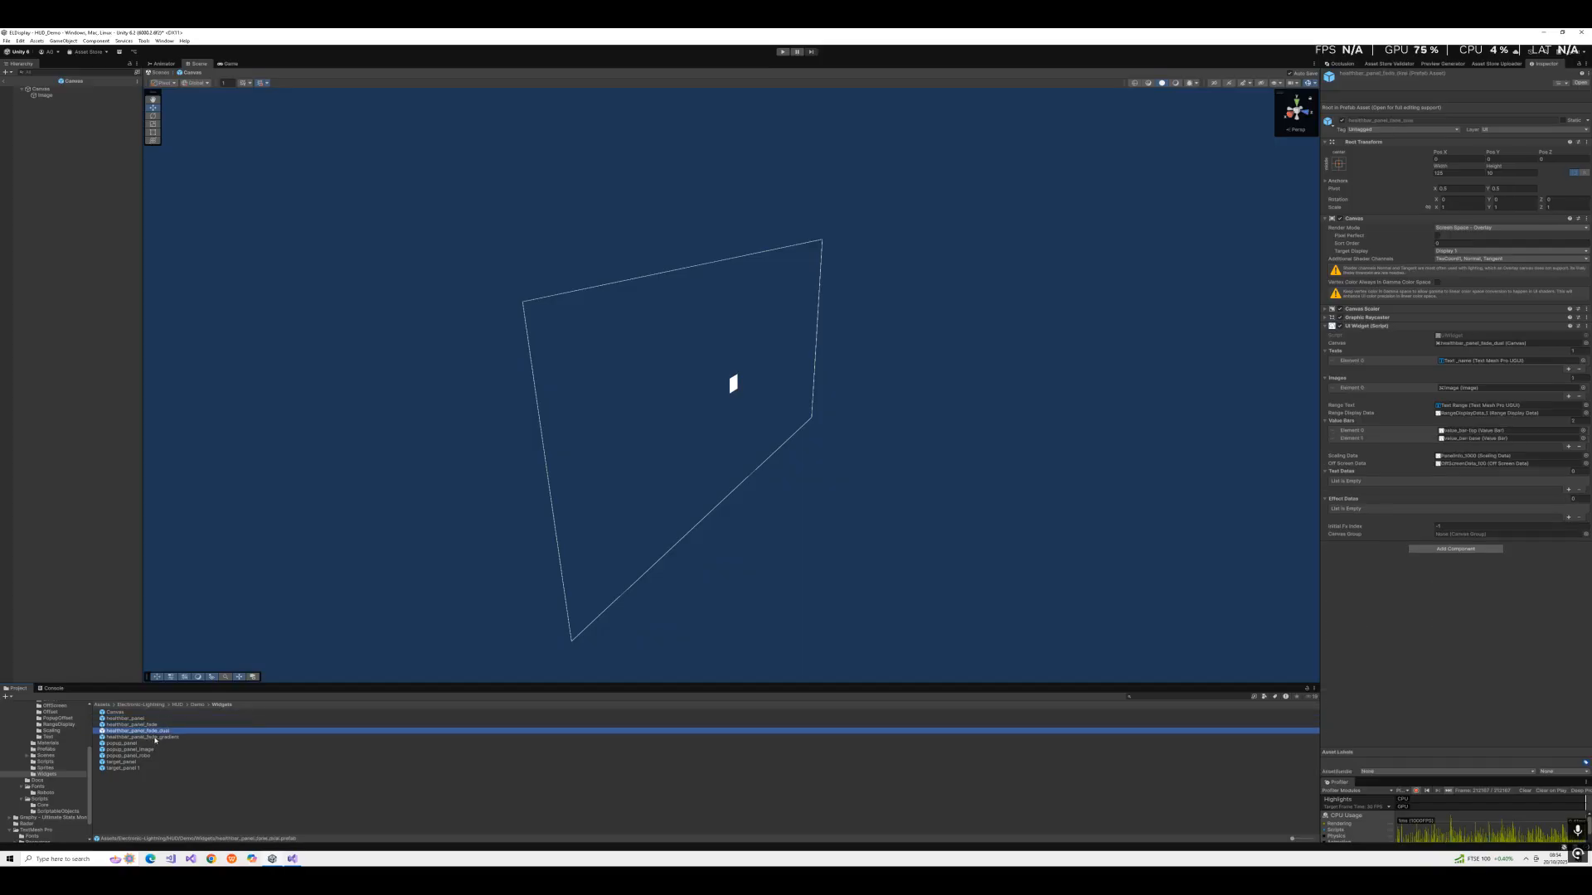
click(151, 737)
click(133, 768)
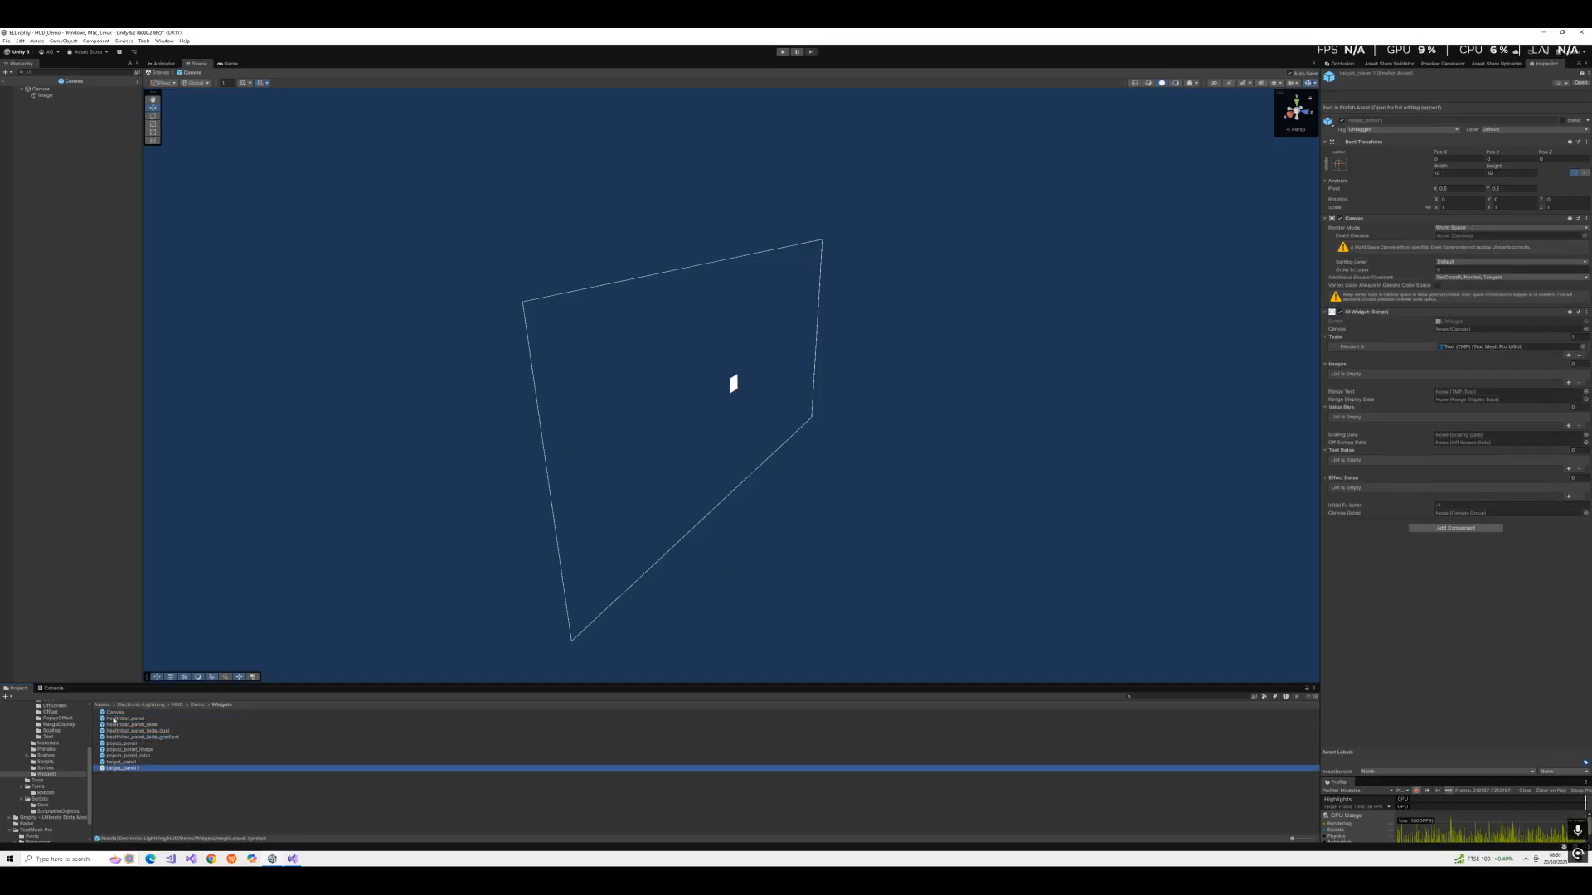
click(120, 713)
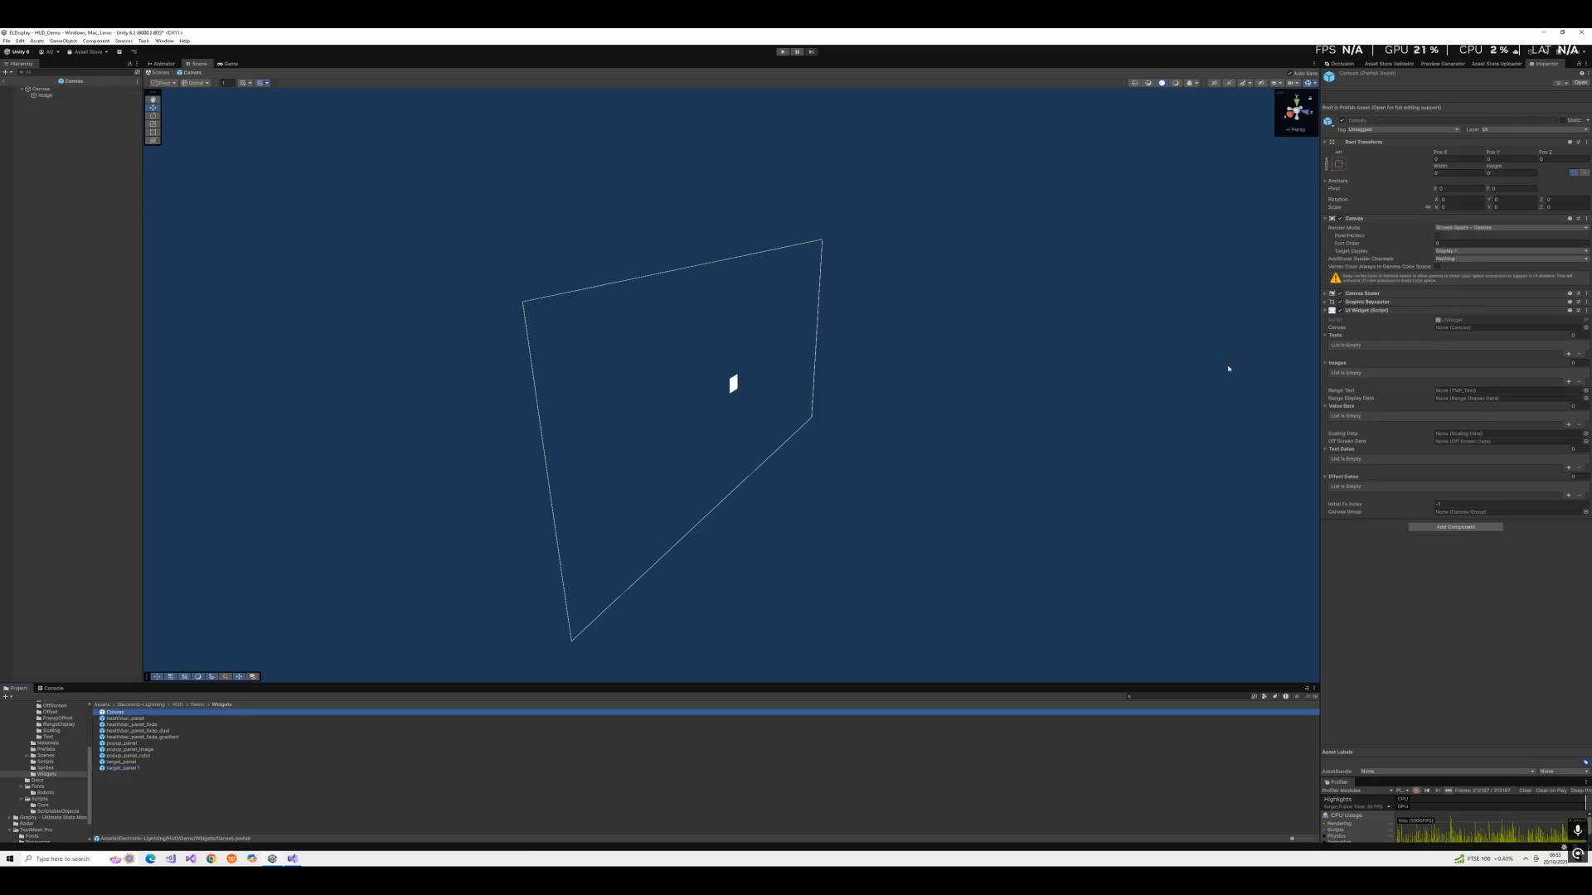
Add a TextMeshPro UI text as a child of the Canvas prefab's root.
right_click(42, 89)
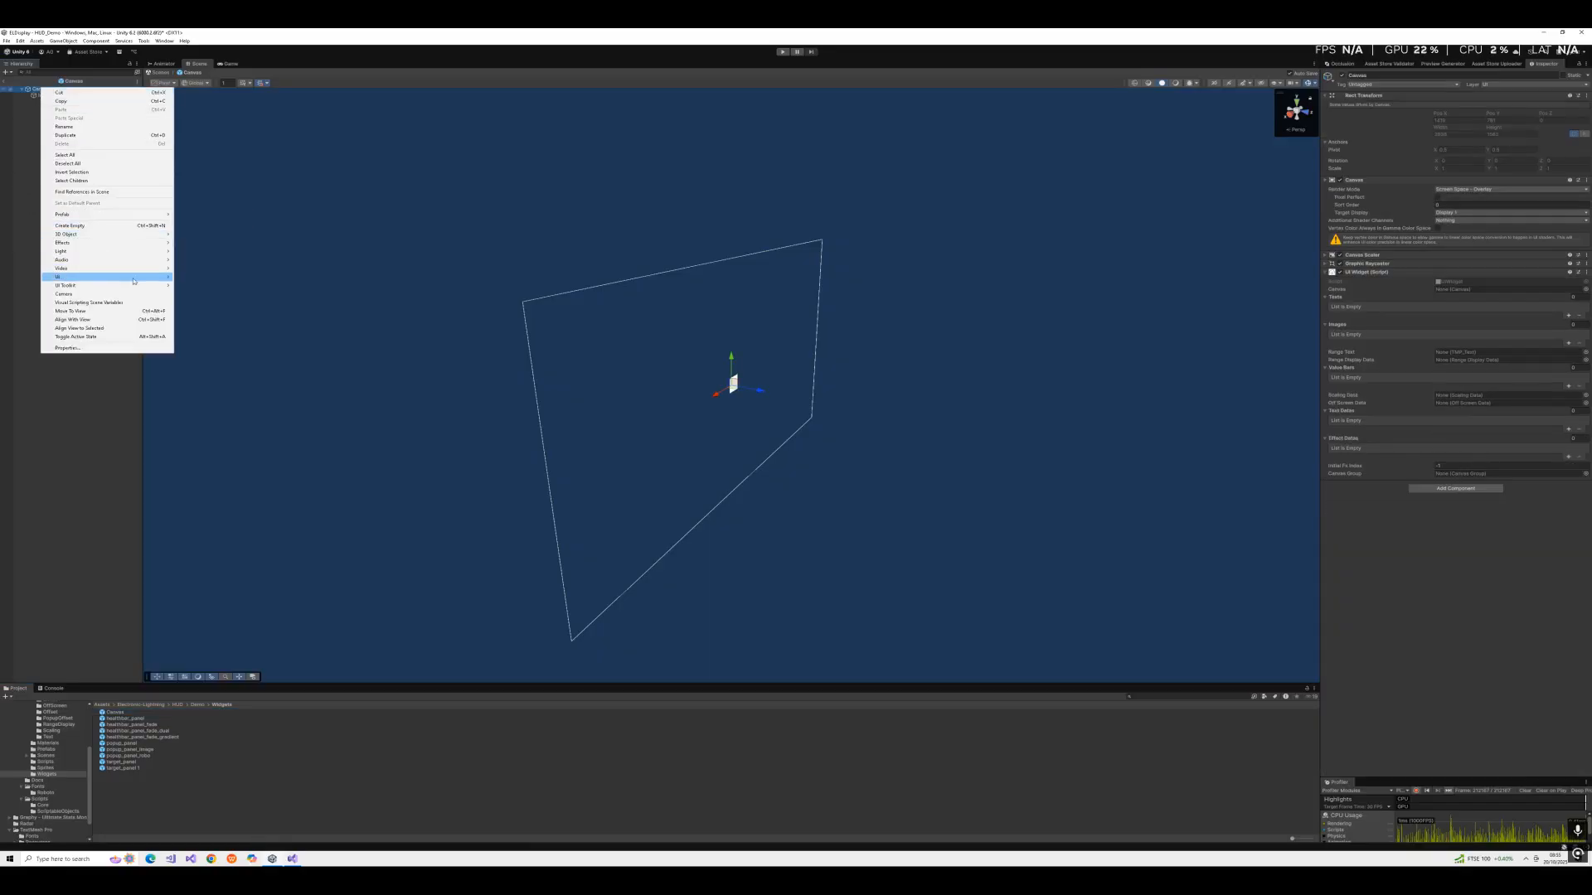
mouse_move(137, 279)
click(218, 286)
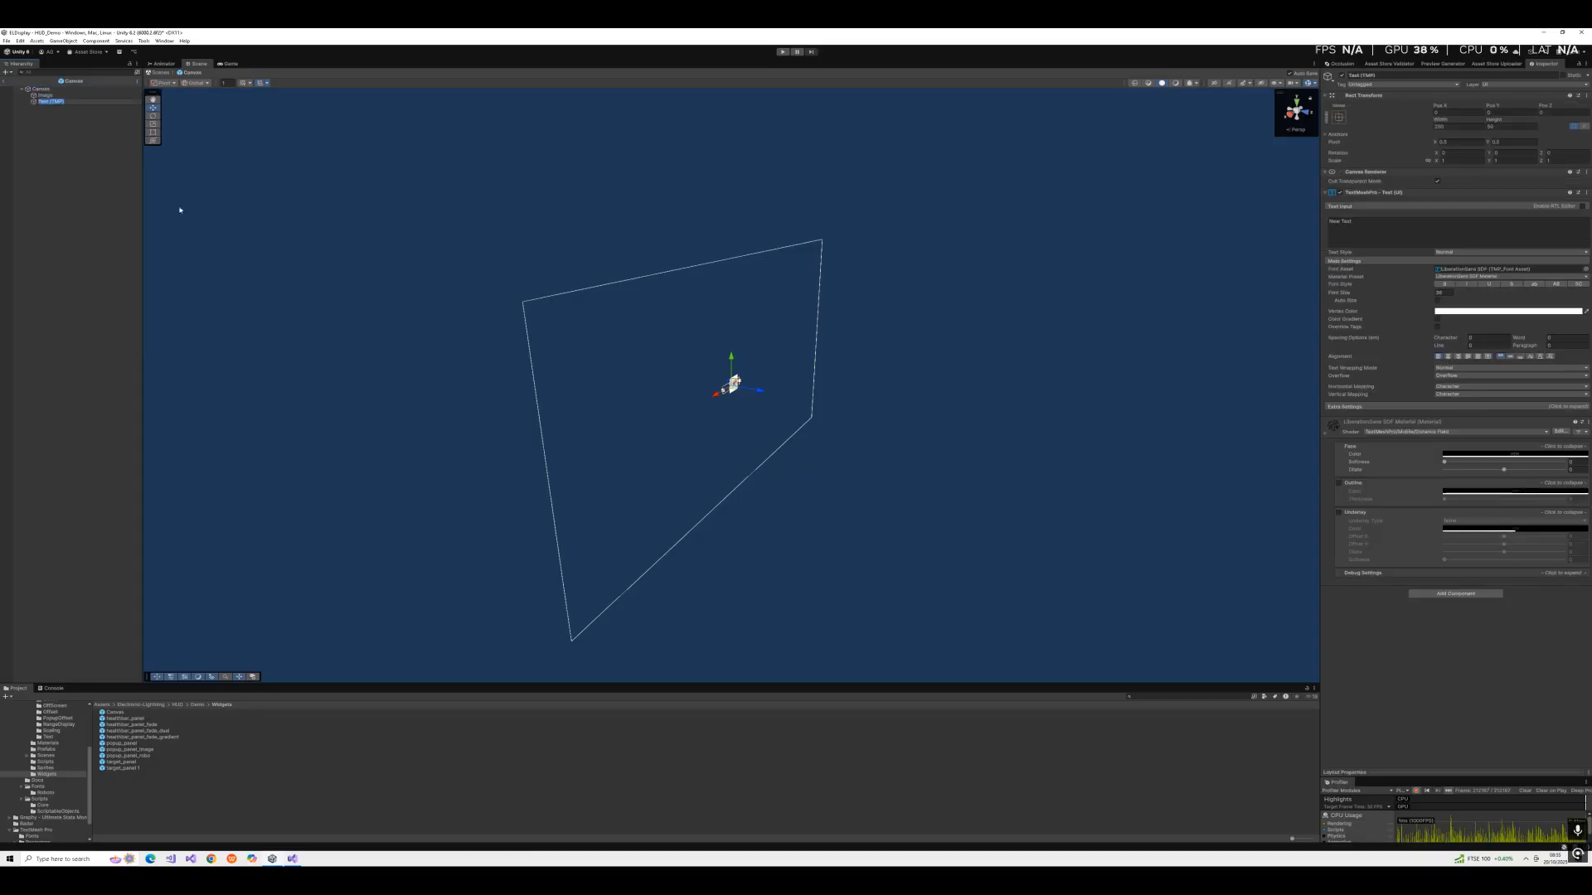
Shift the white Image slightly down and move the New Text object up to sit just above it.
click(45, 96)
alt+drag(720, 480, 1008, 432)
key(w)
scroll(1008, 432, down, 5)
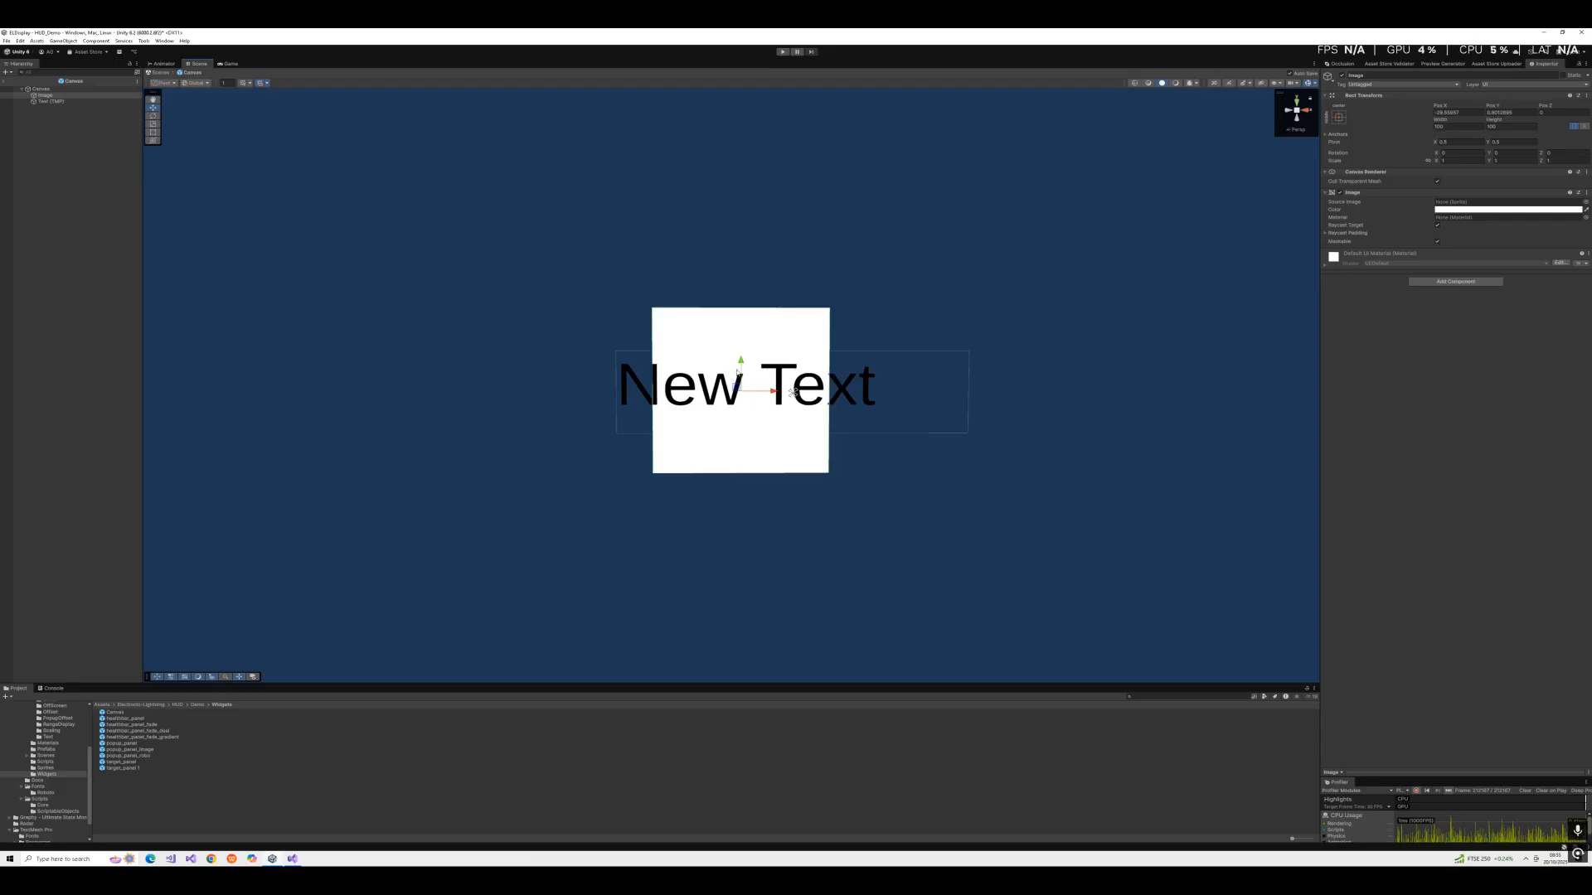
mouse_move(739, 360)
mouse_down()
mouse_move(739, 273)
mouse_move(739, 491)
mouse_move(739, 378)
mouse_up()
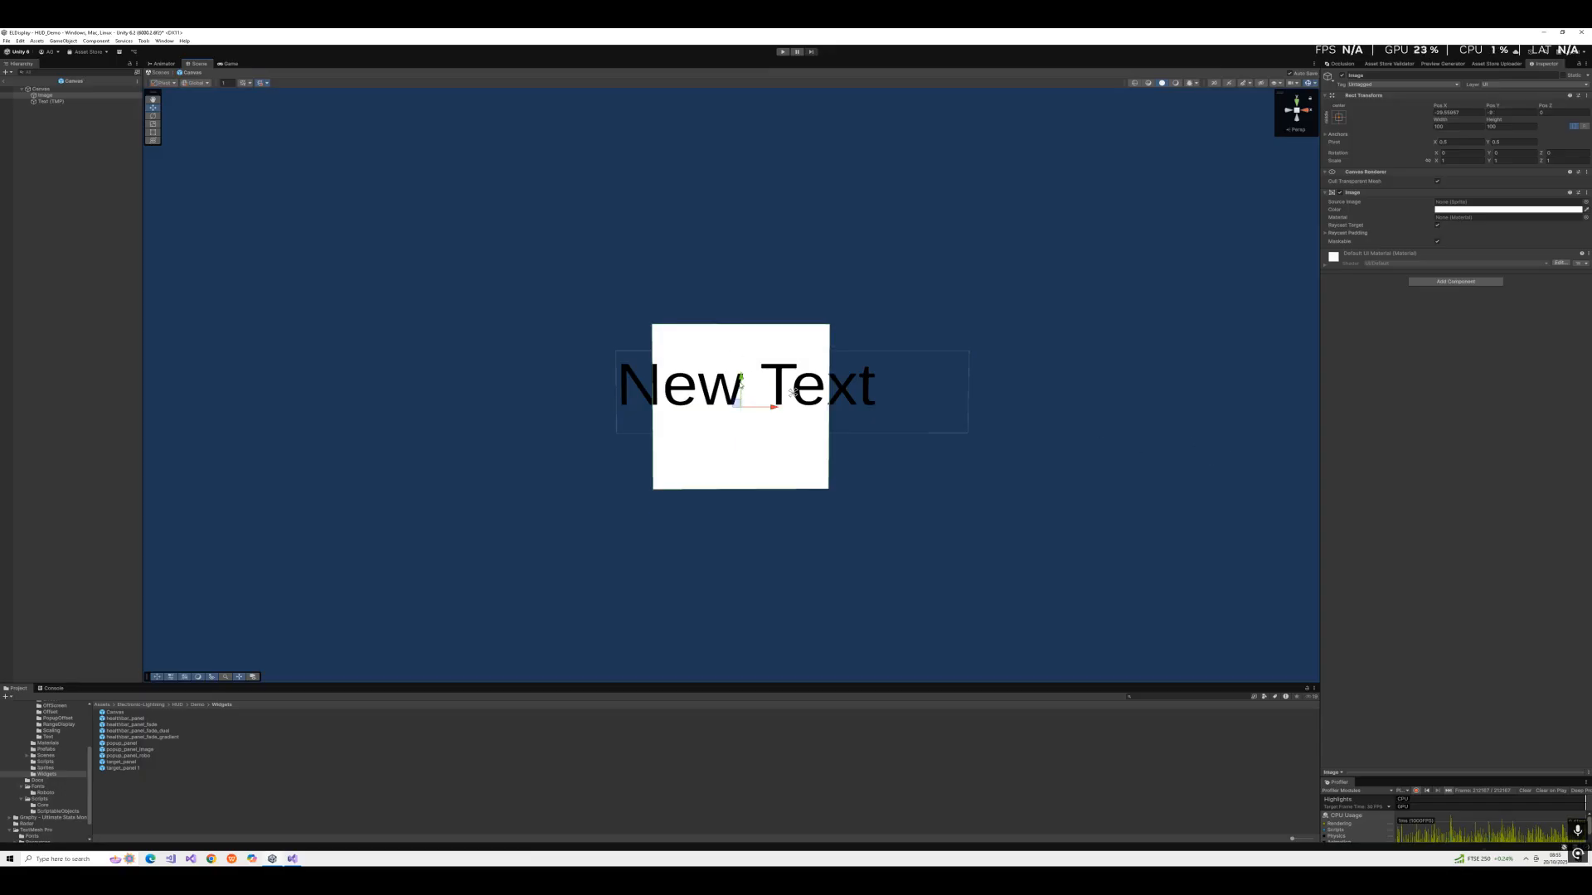
click(896, 407)
drag(795, 367, 784, 272)
click(744, 460)
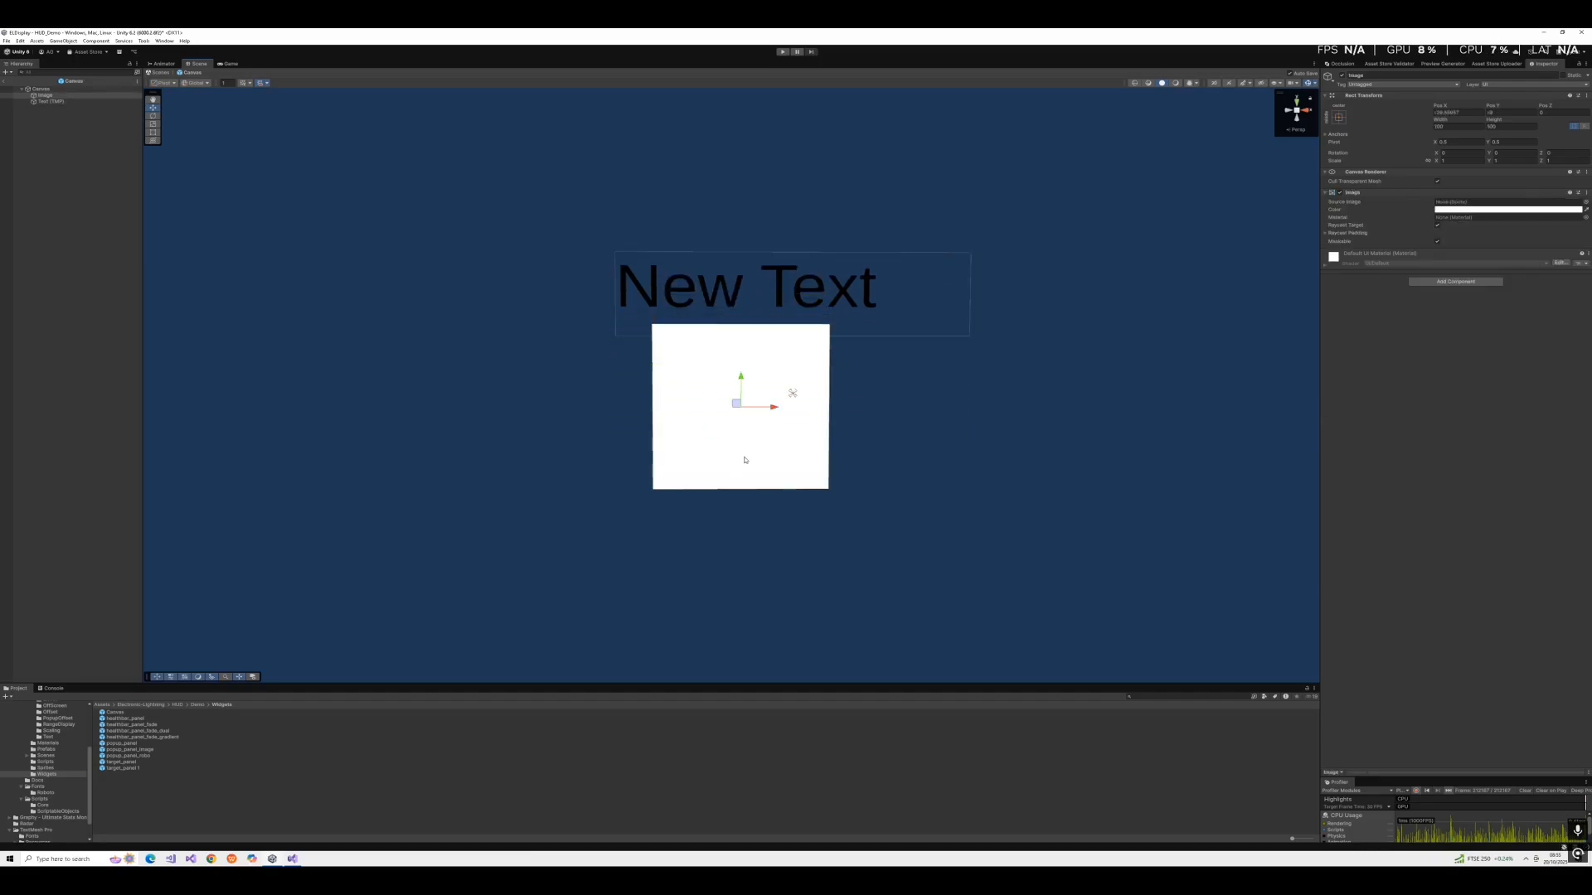
Try the InputFieldBackground and Background sprites on the Image, and settle on Knob as its source image.
click(1585, 203)
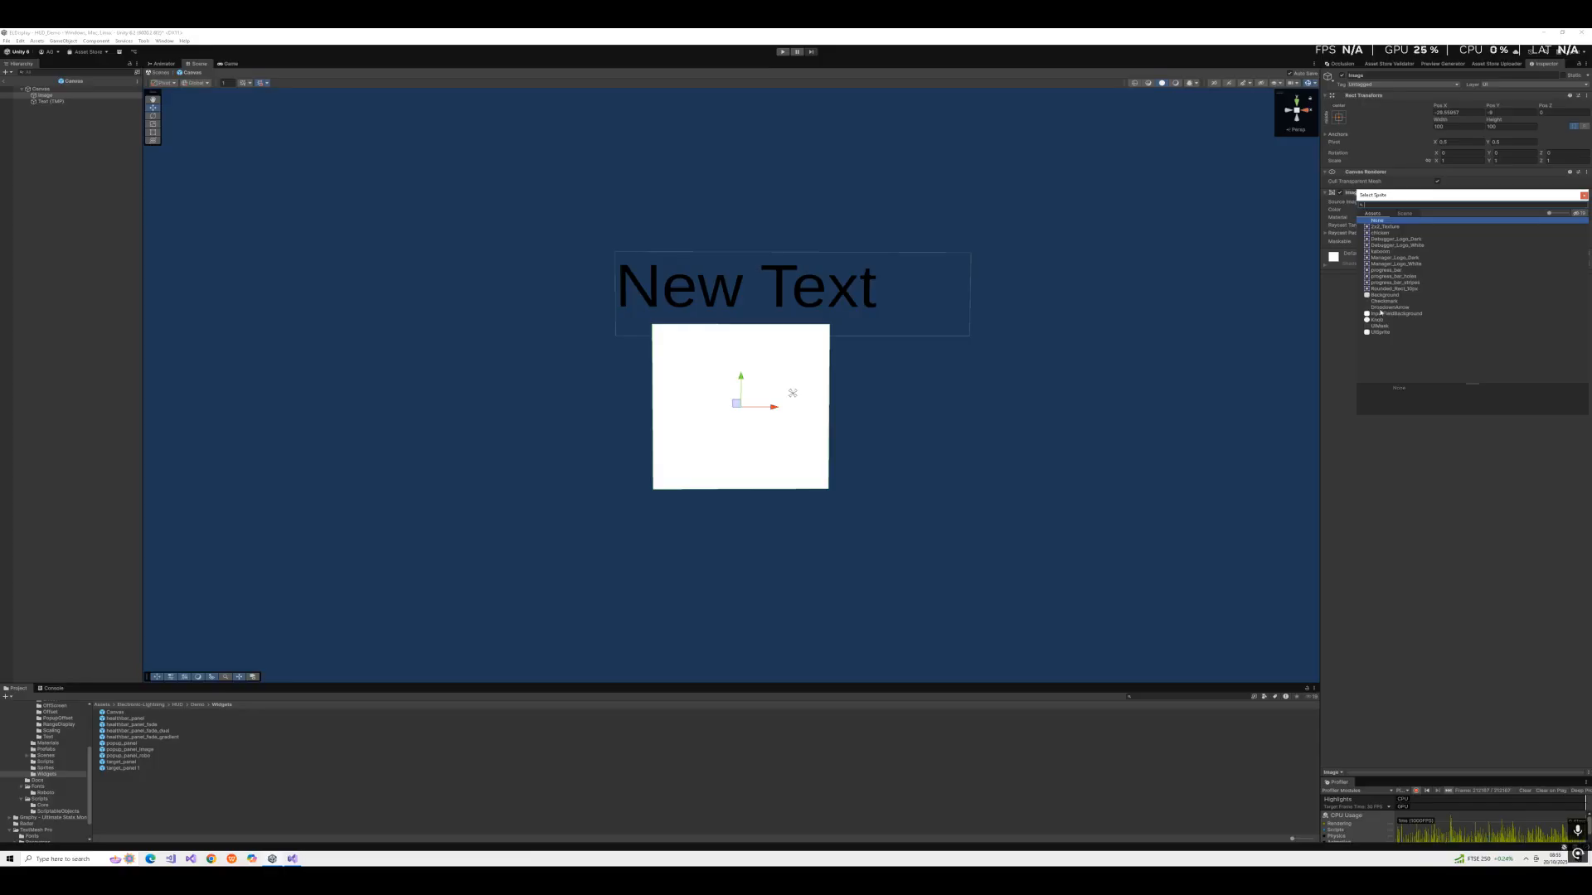
double_click(1381, 313)
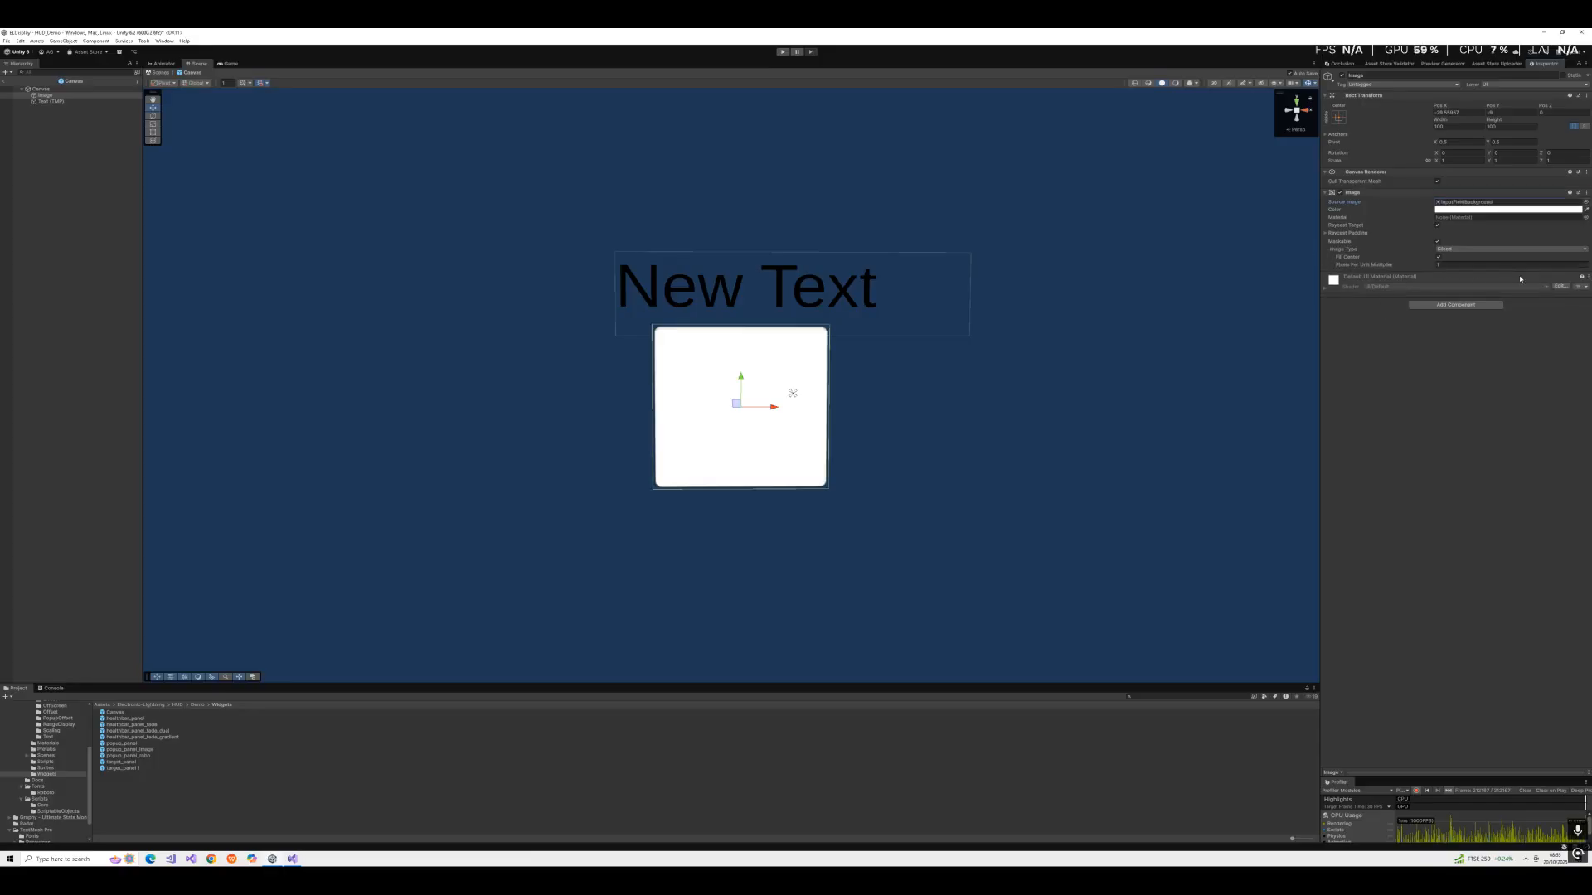
click(1585, 203)
click(1385, 295)
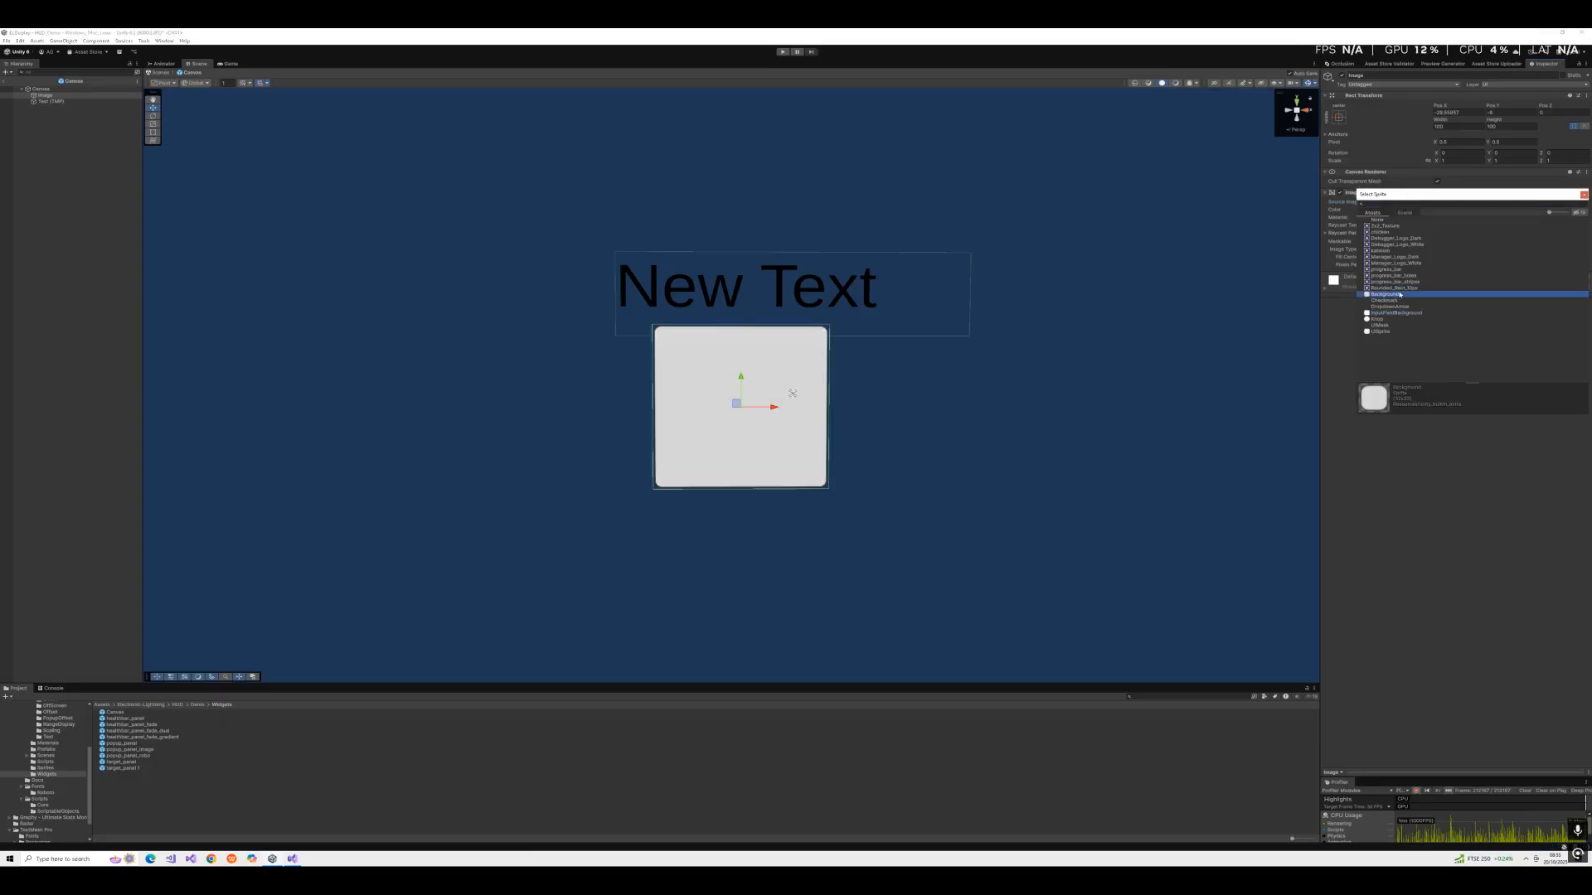
double_click(1400, 294)
click(1587, 202)
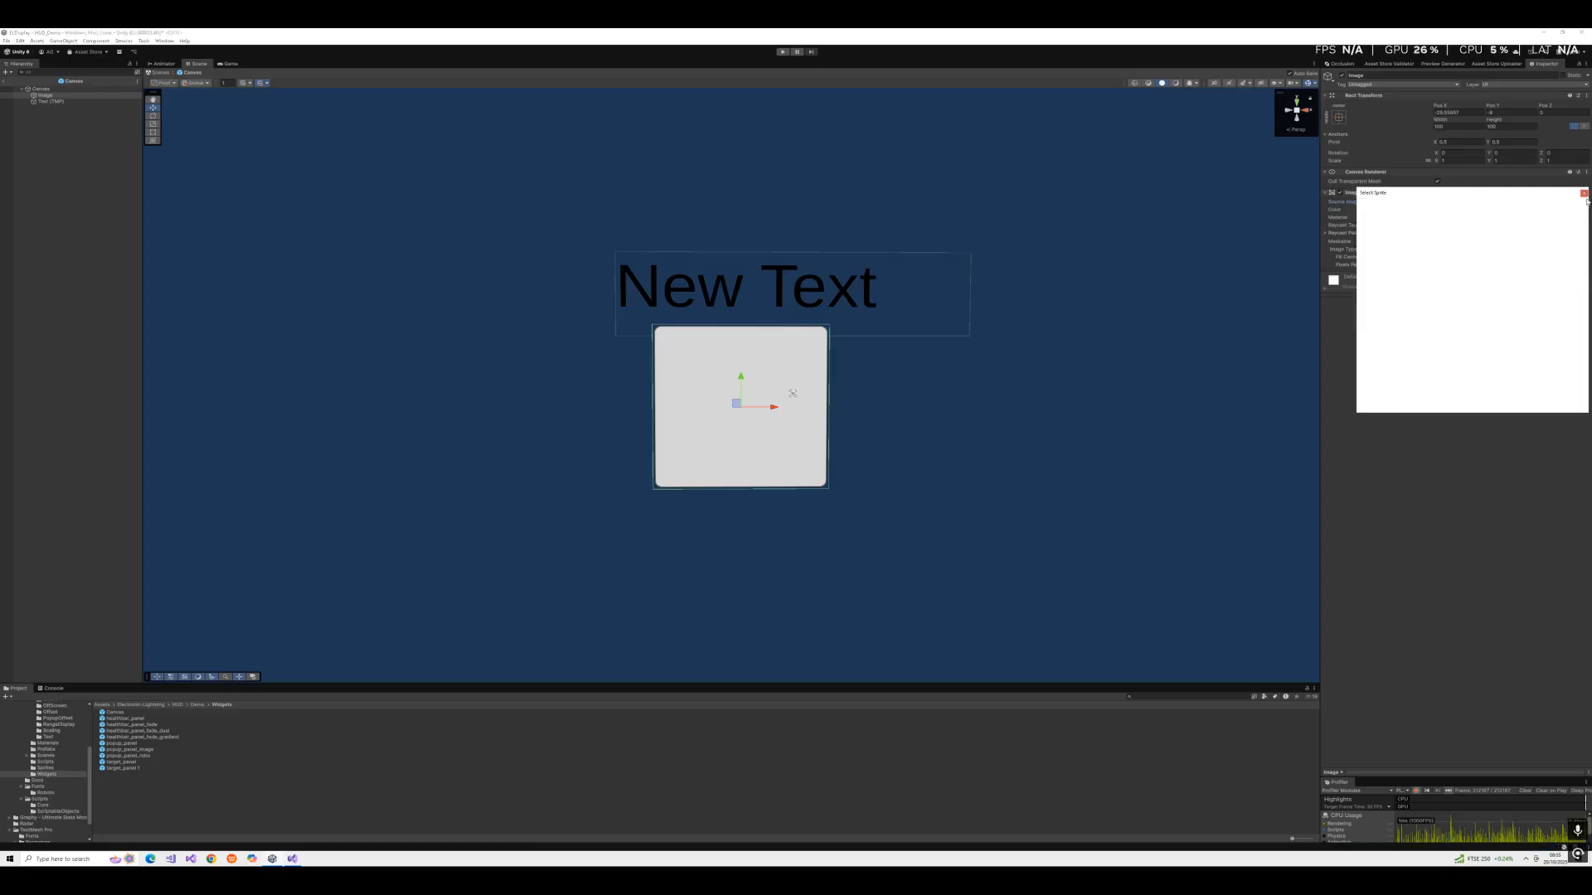
double_click(1378, 318)
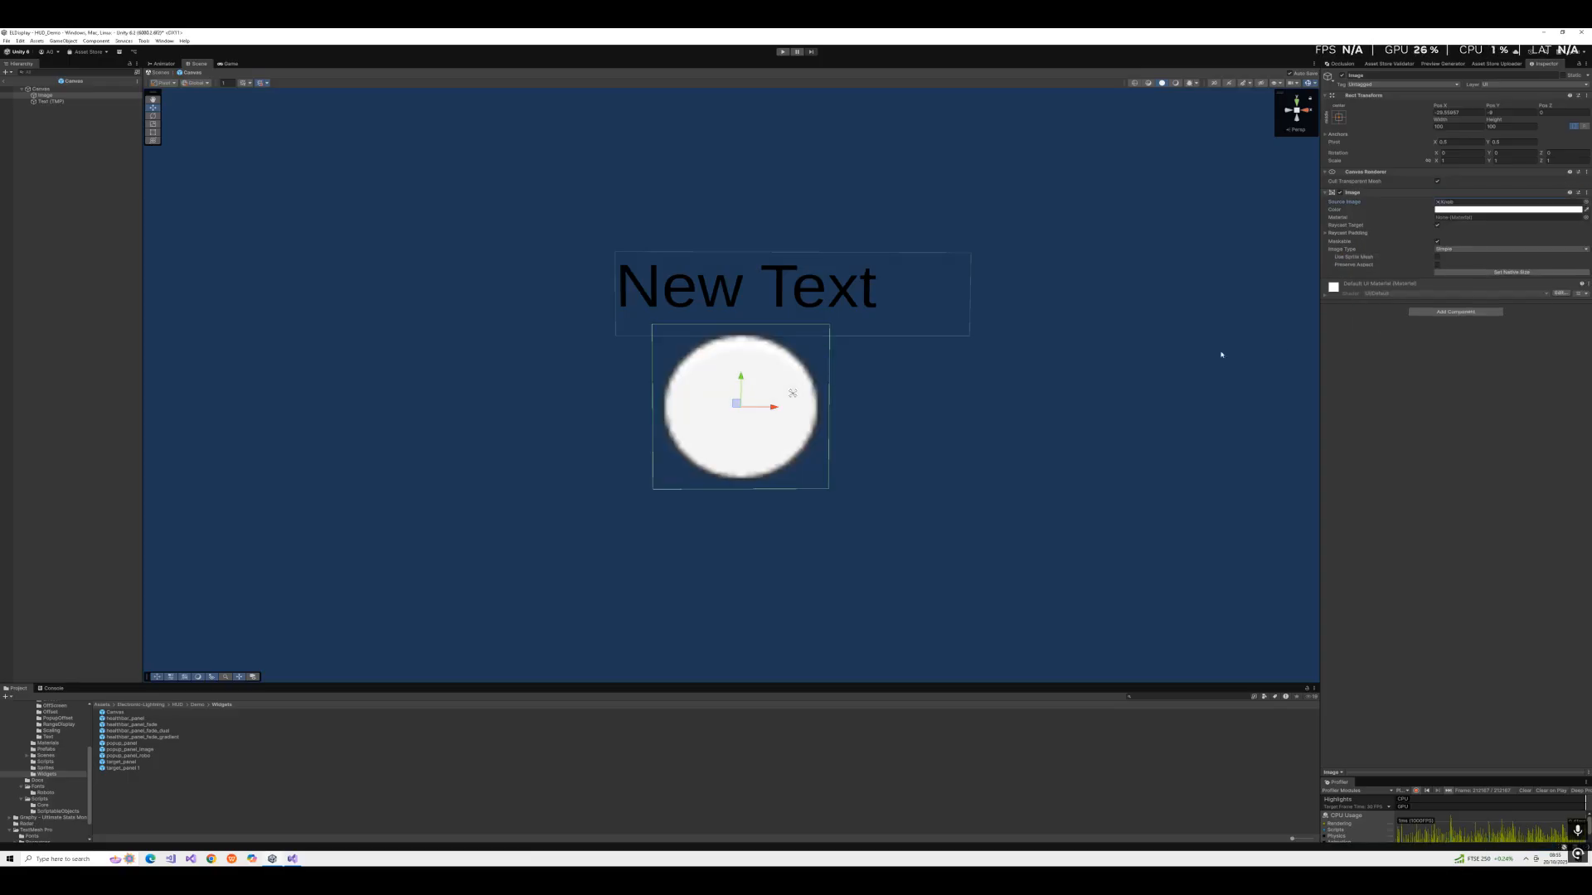
Change the font asset of the New Text object to Roboto_Condensed-Regular SDF.
click(753, 282)
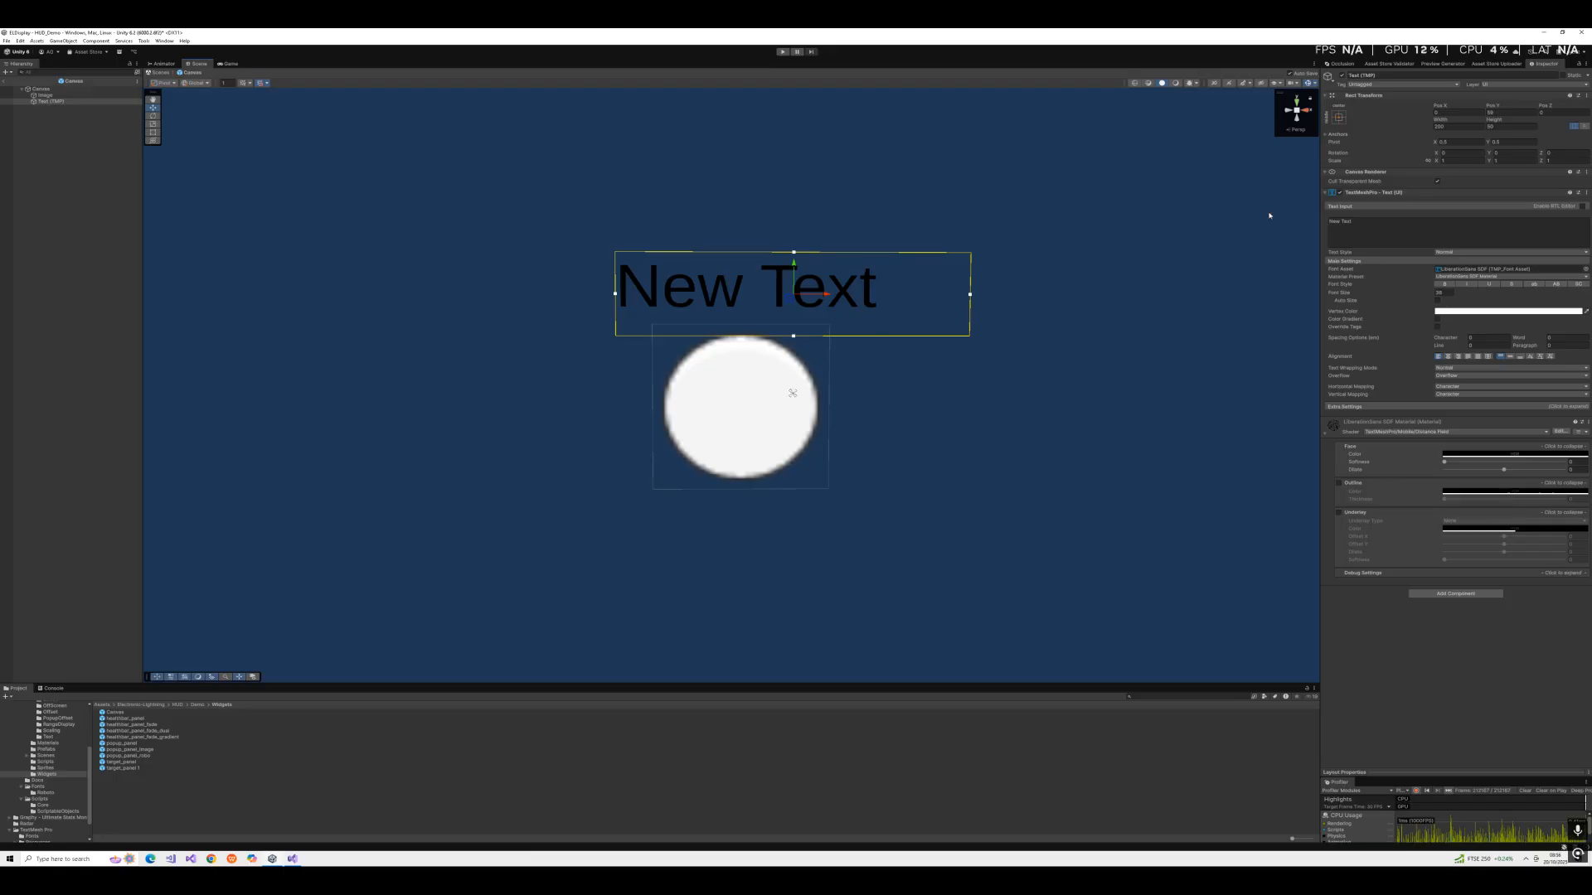
click(1587, 270)
double_click(1428, 314)
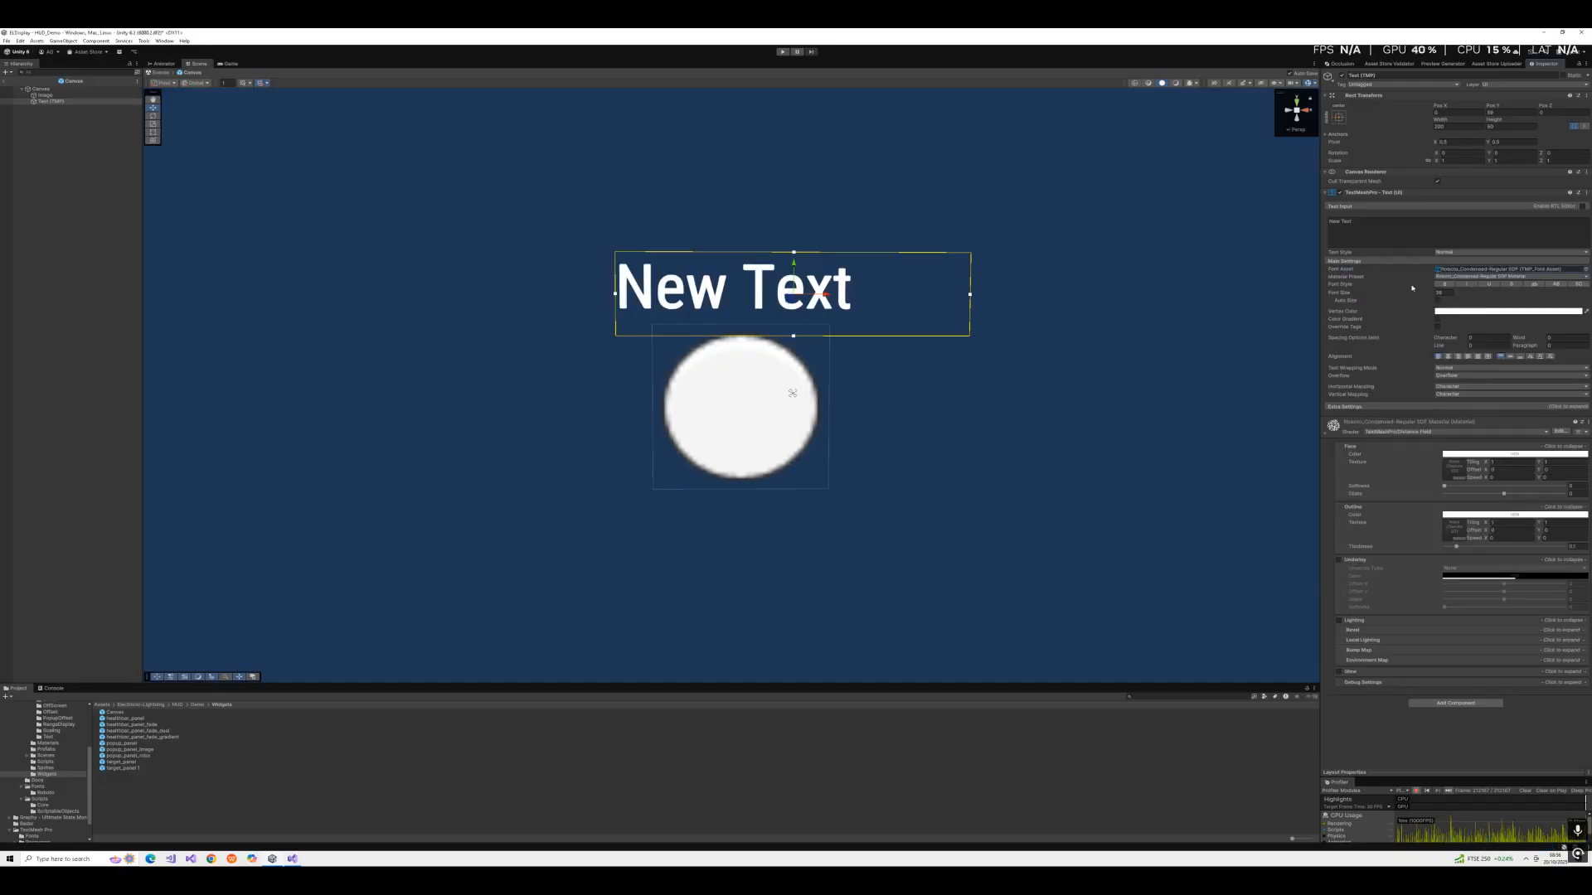
Assign the Text (TMP) child as the Range Text of the UI Widget component on the Canvas root.
click(41, 89)
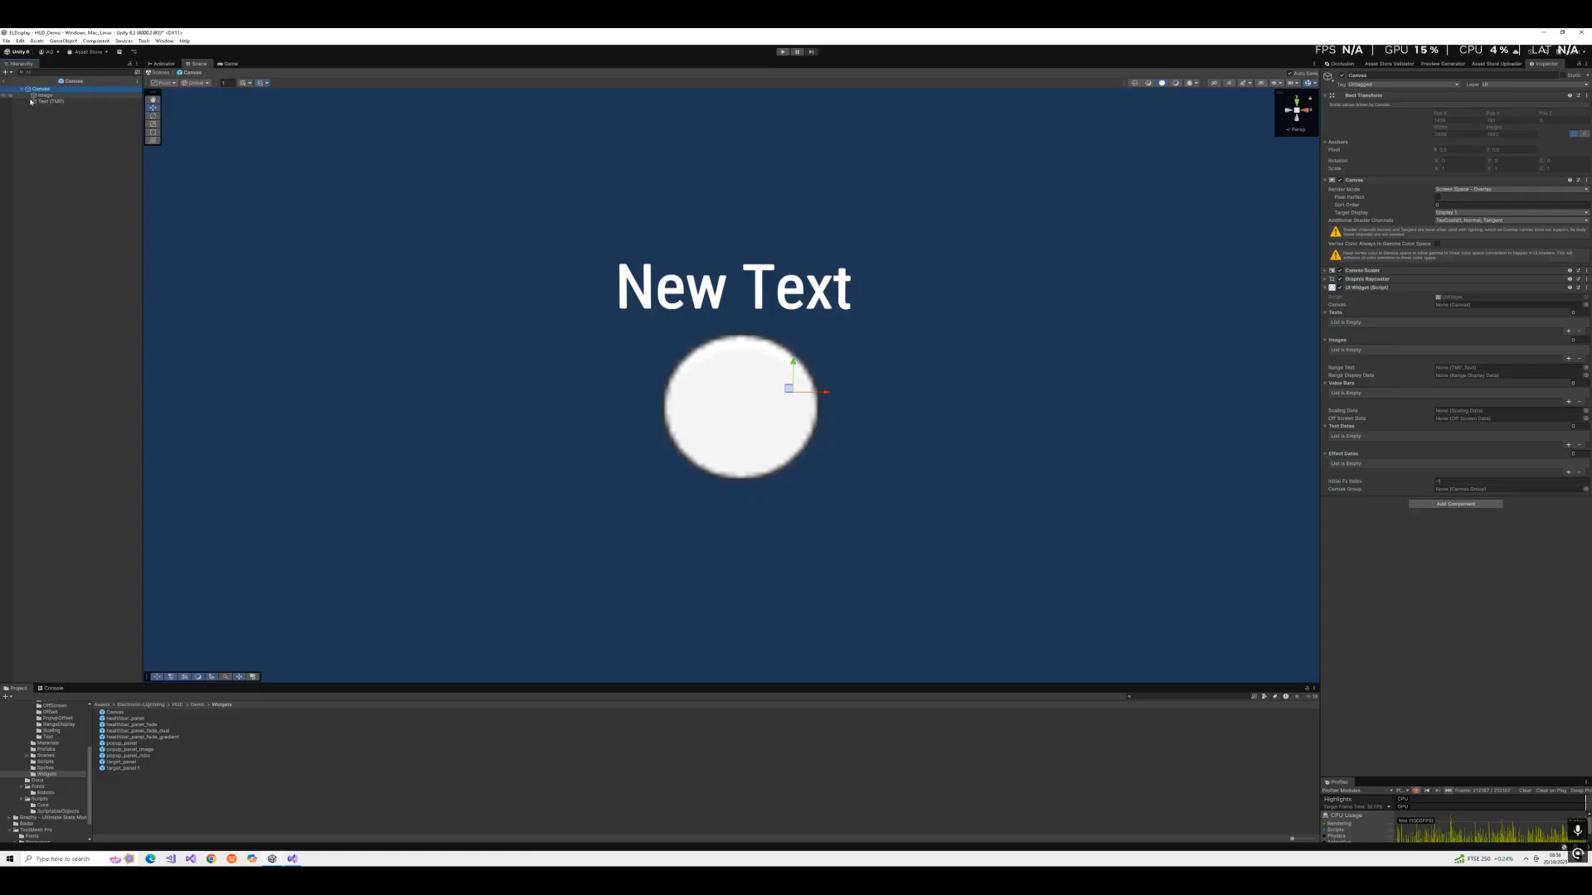
drag(43, 102, 1312, 233)
drag(1472, 384, 1492, 369)
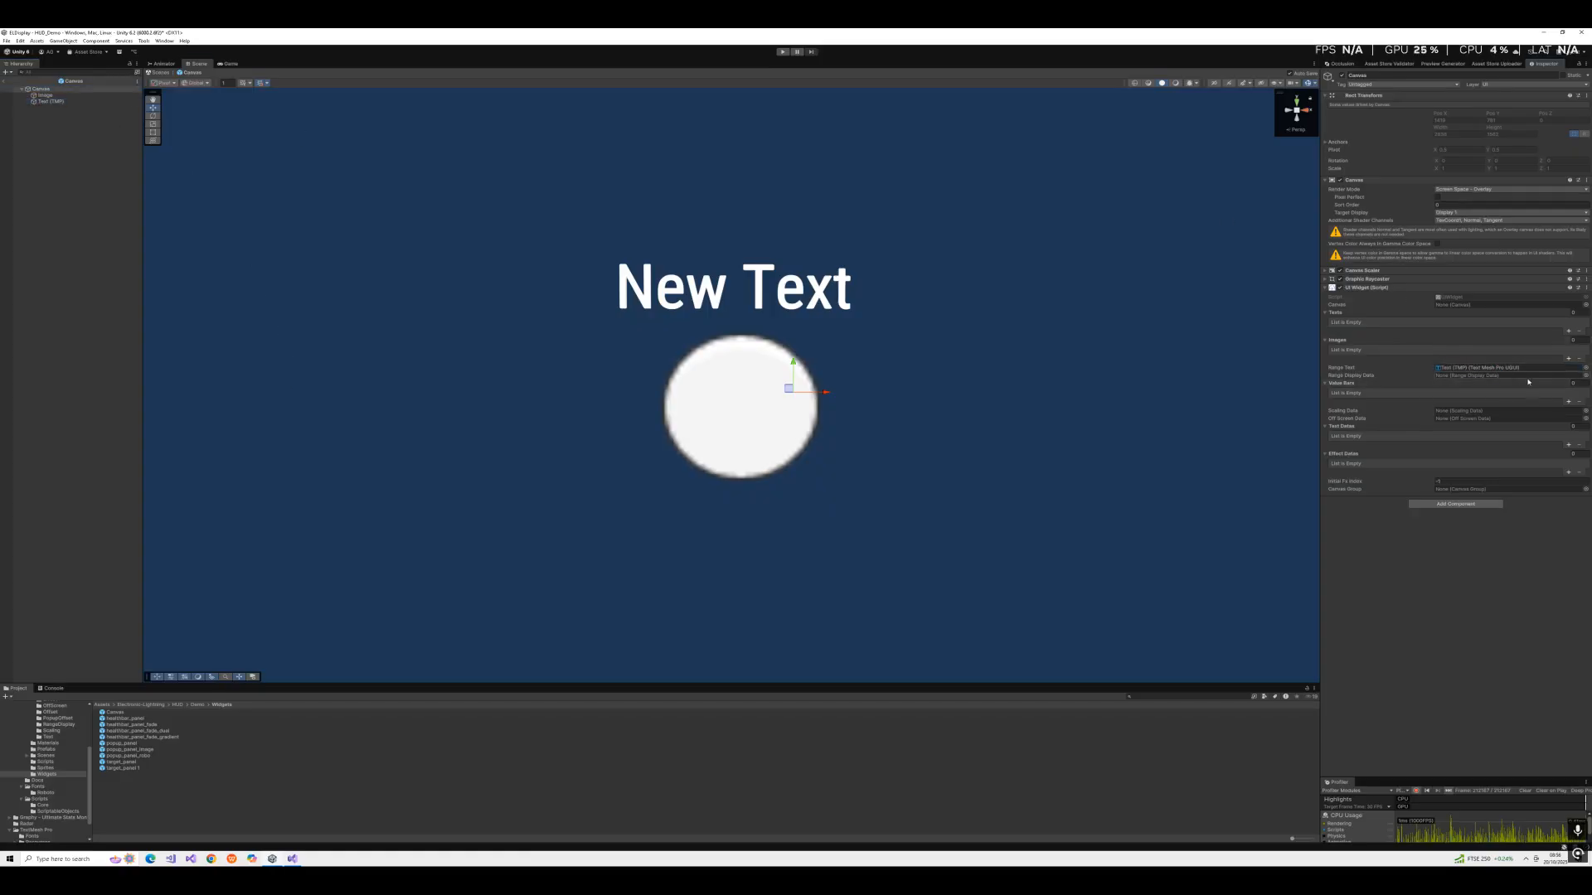
Tint the round Image a fully saturated orange.
click(45, 95)
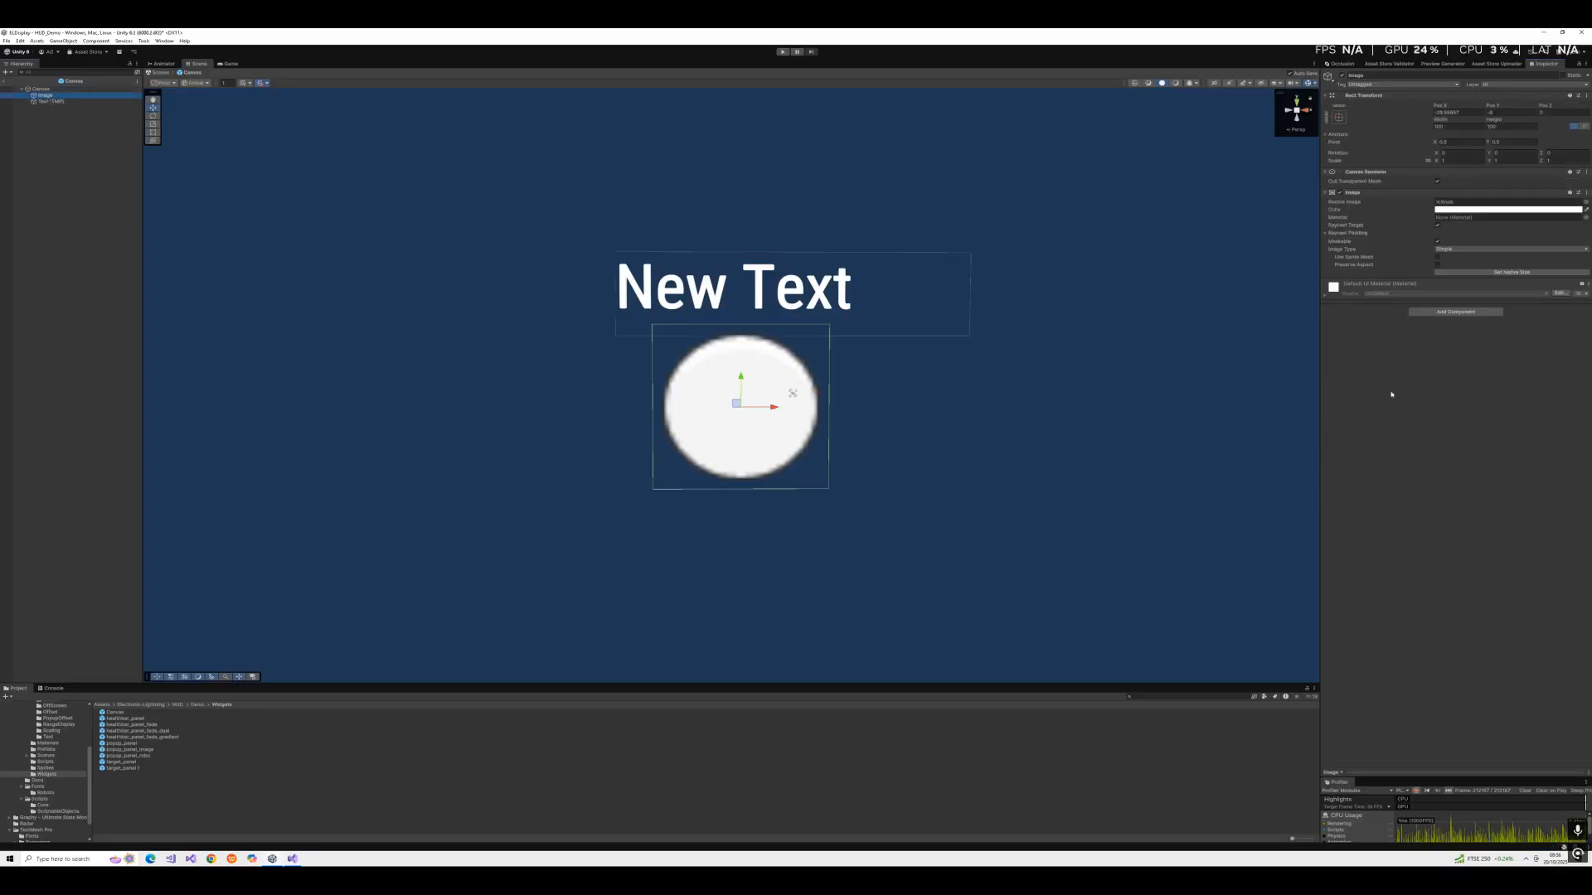
click(1555, 245)
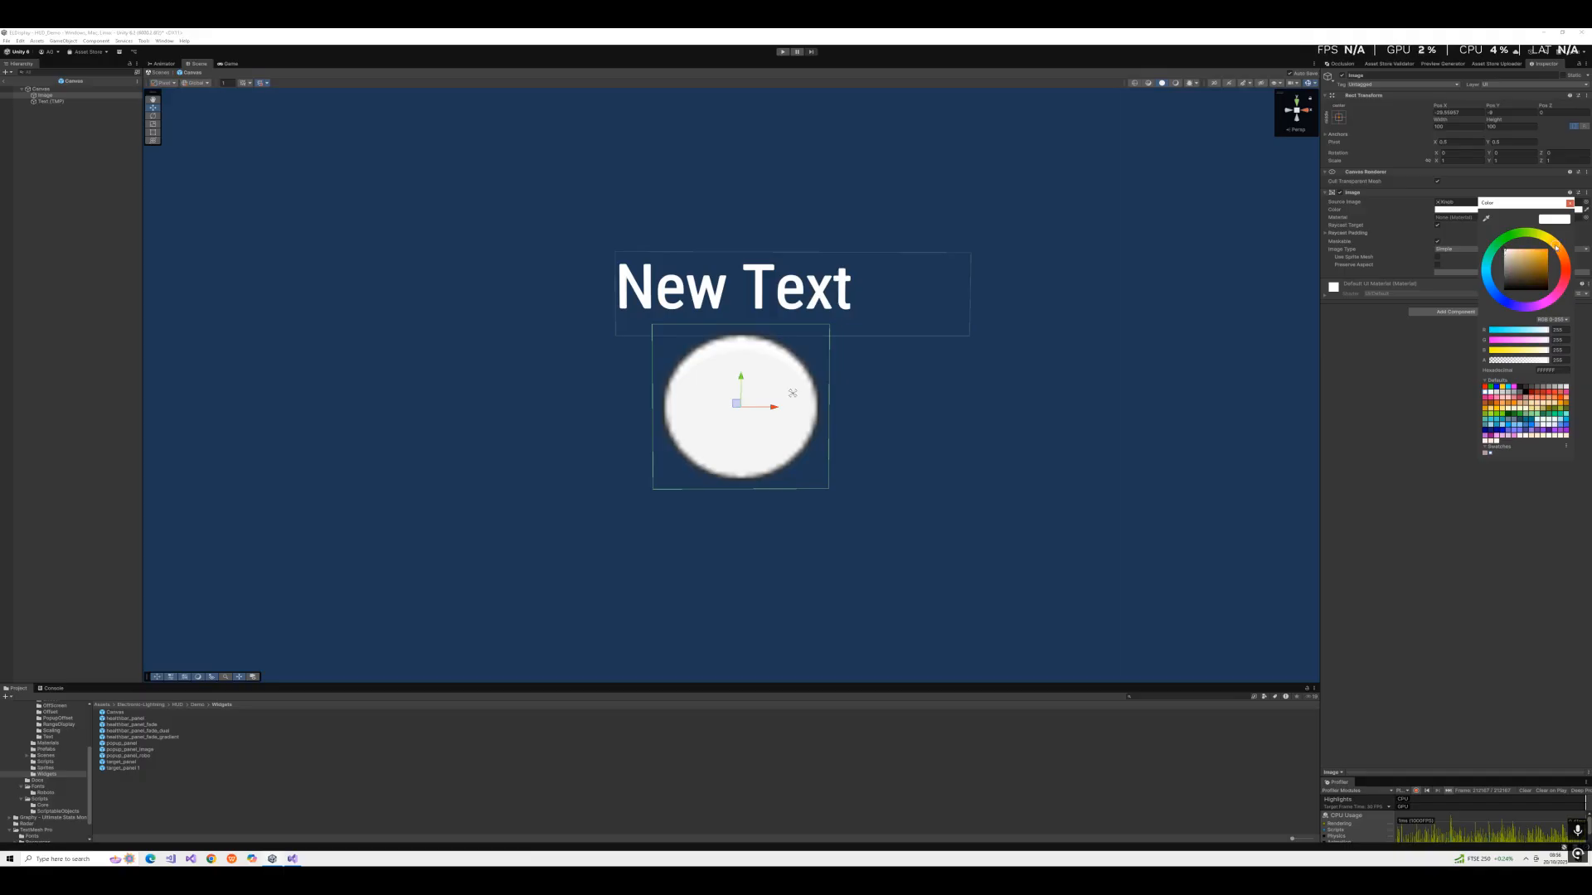
drag(1539, 259, 1574, 232)
click(1571, 203)
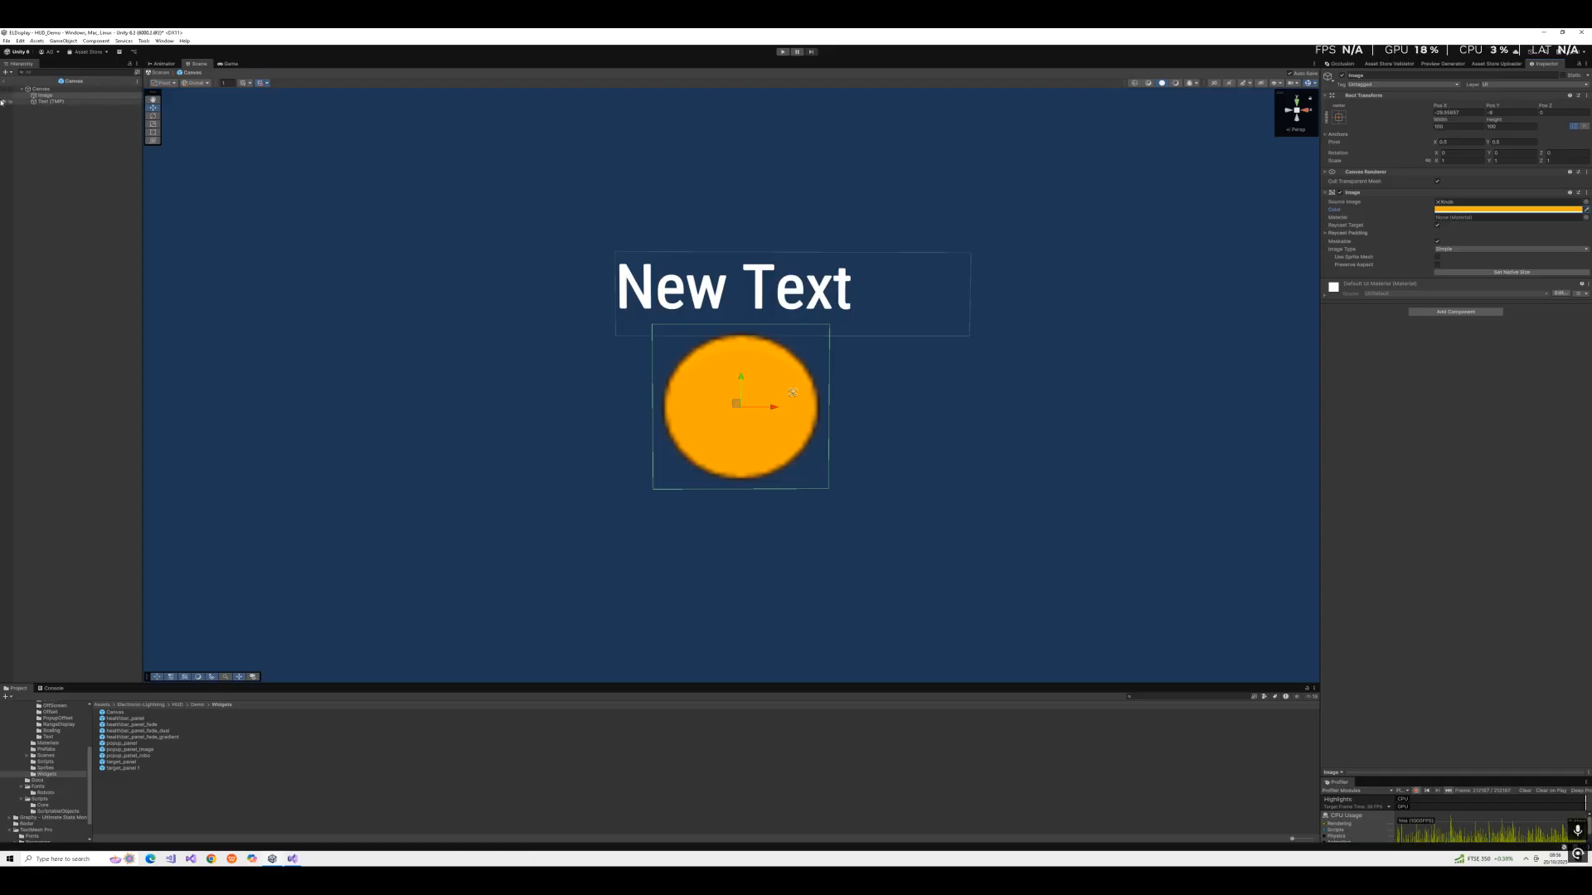
Delete the duplicate prefab target_panel 1 from the Widgets folder.
click(123, 768)
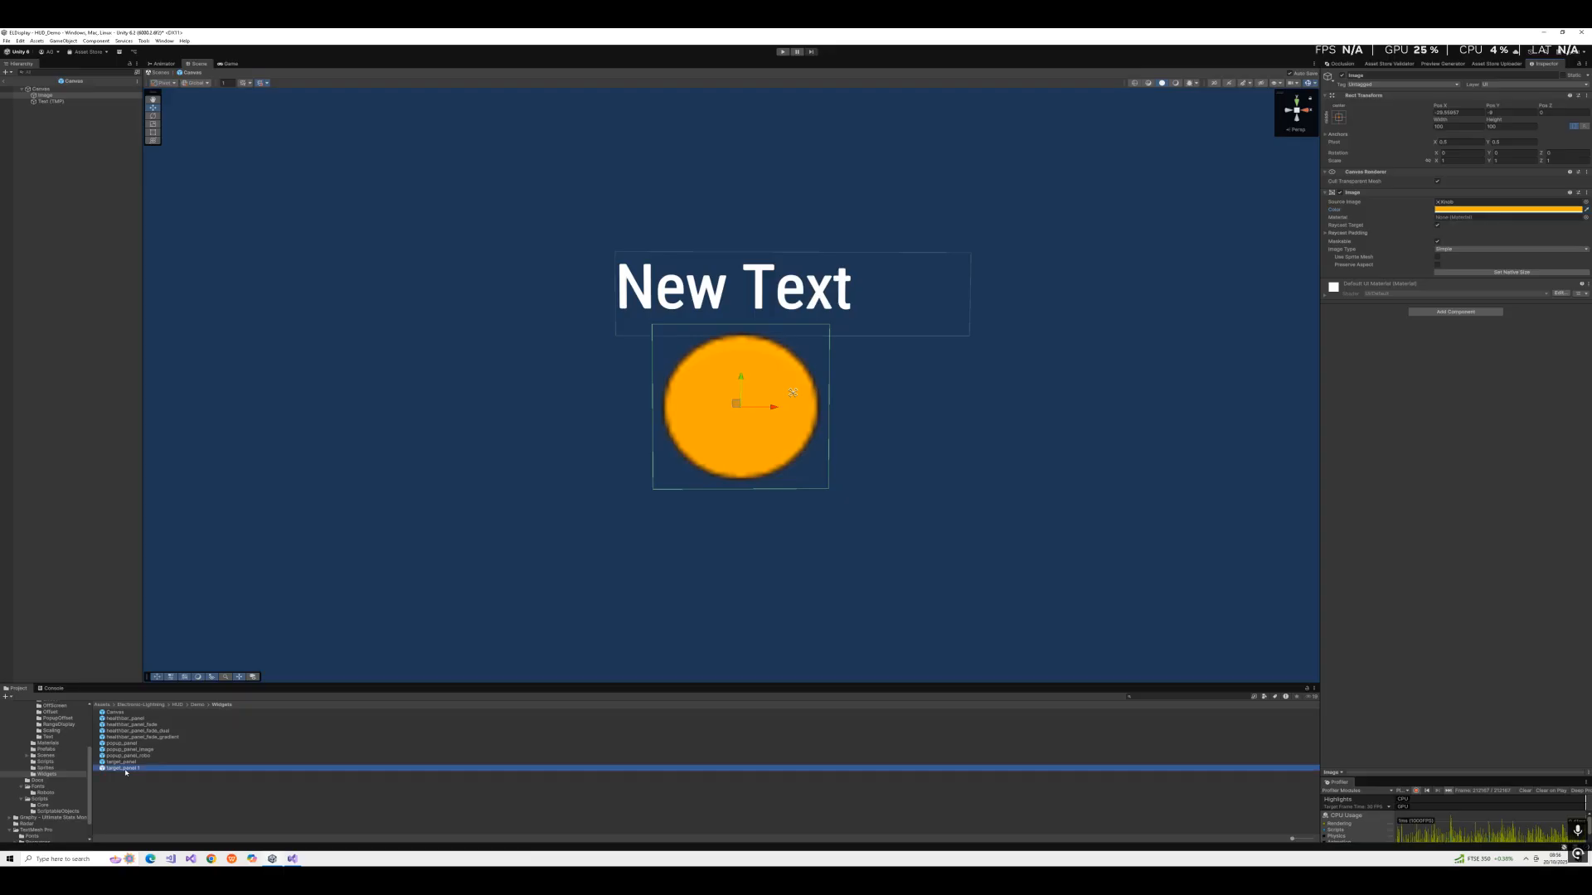
right_click(124, 768)
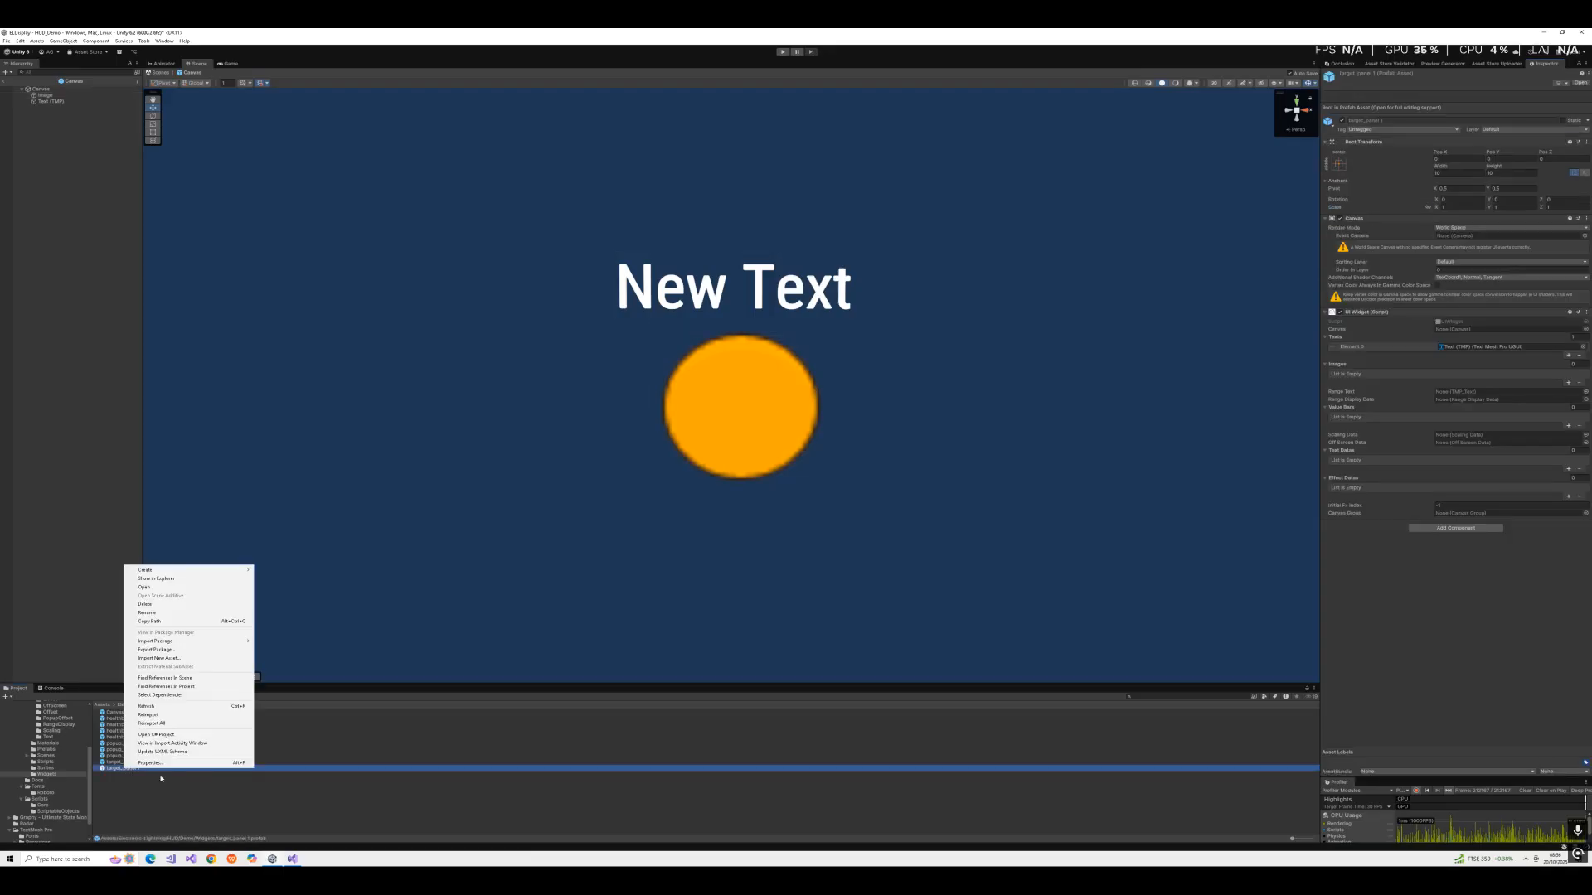
click(148, 604)
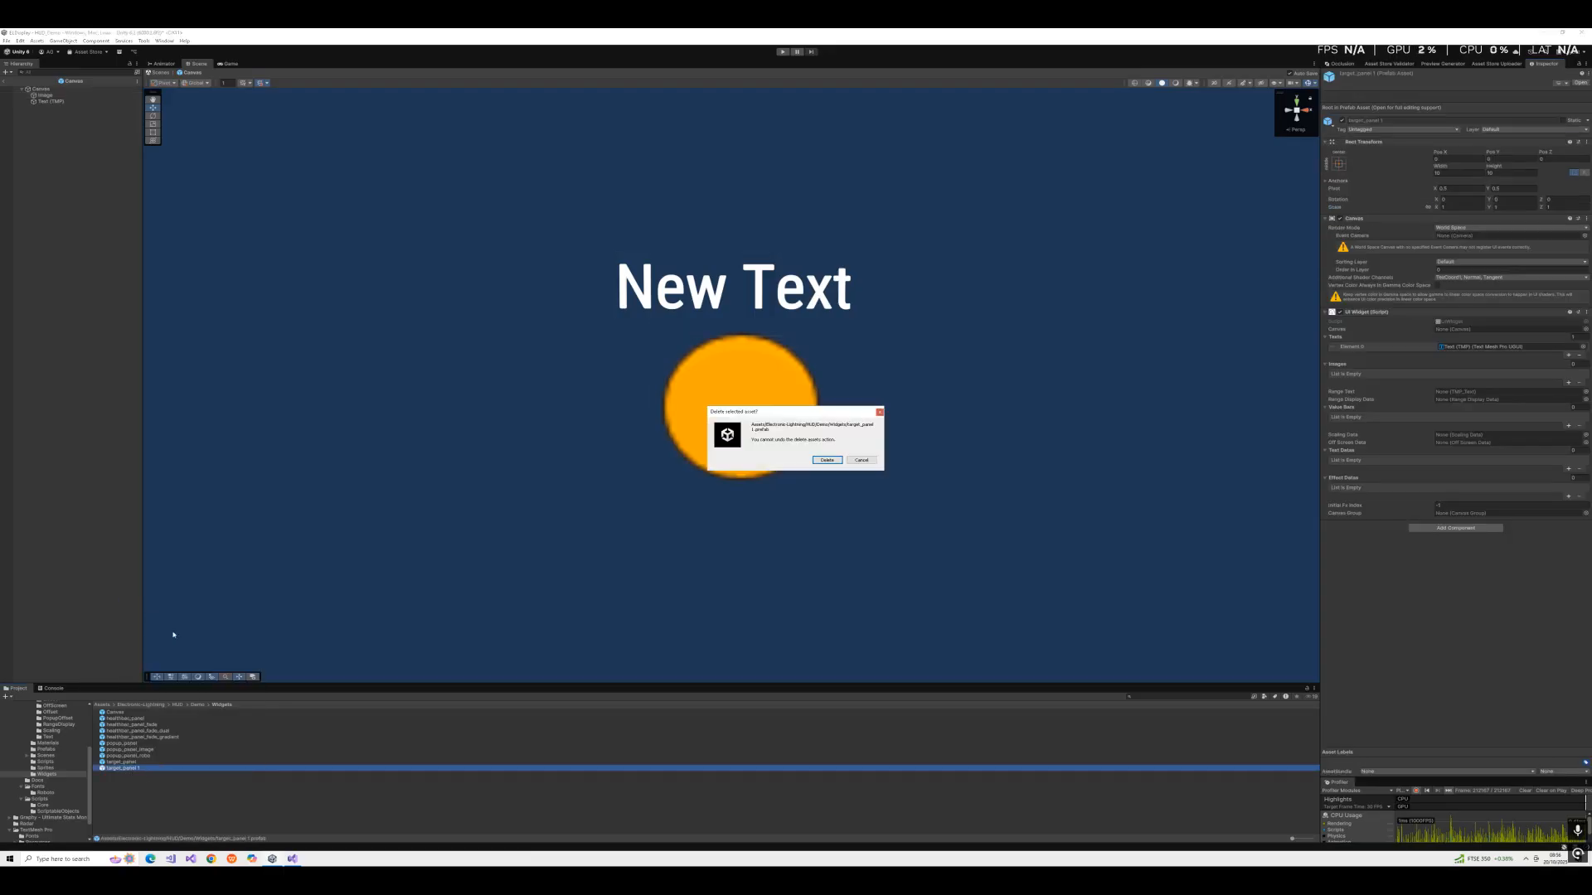
click(827, 460)
Rename the Canvas prefab in the Widgets folder as marker.
click(114, 713)
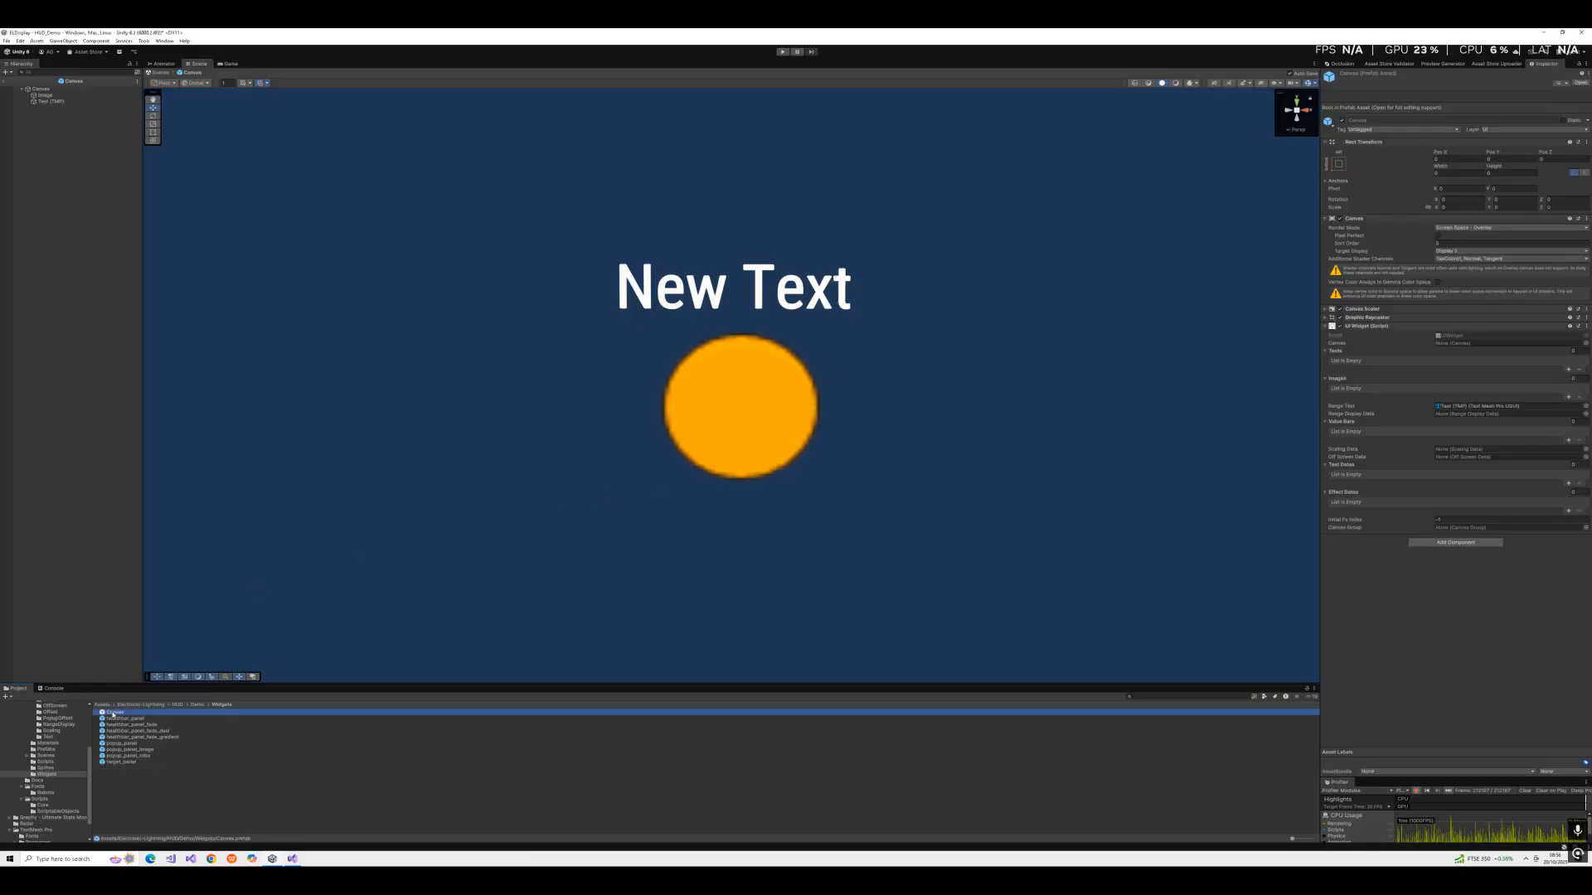
right_click(114, 713)
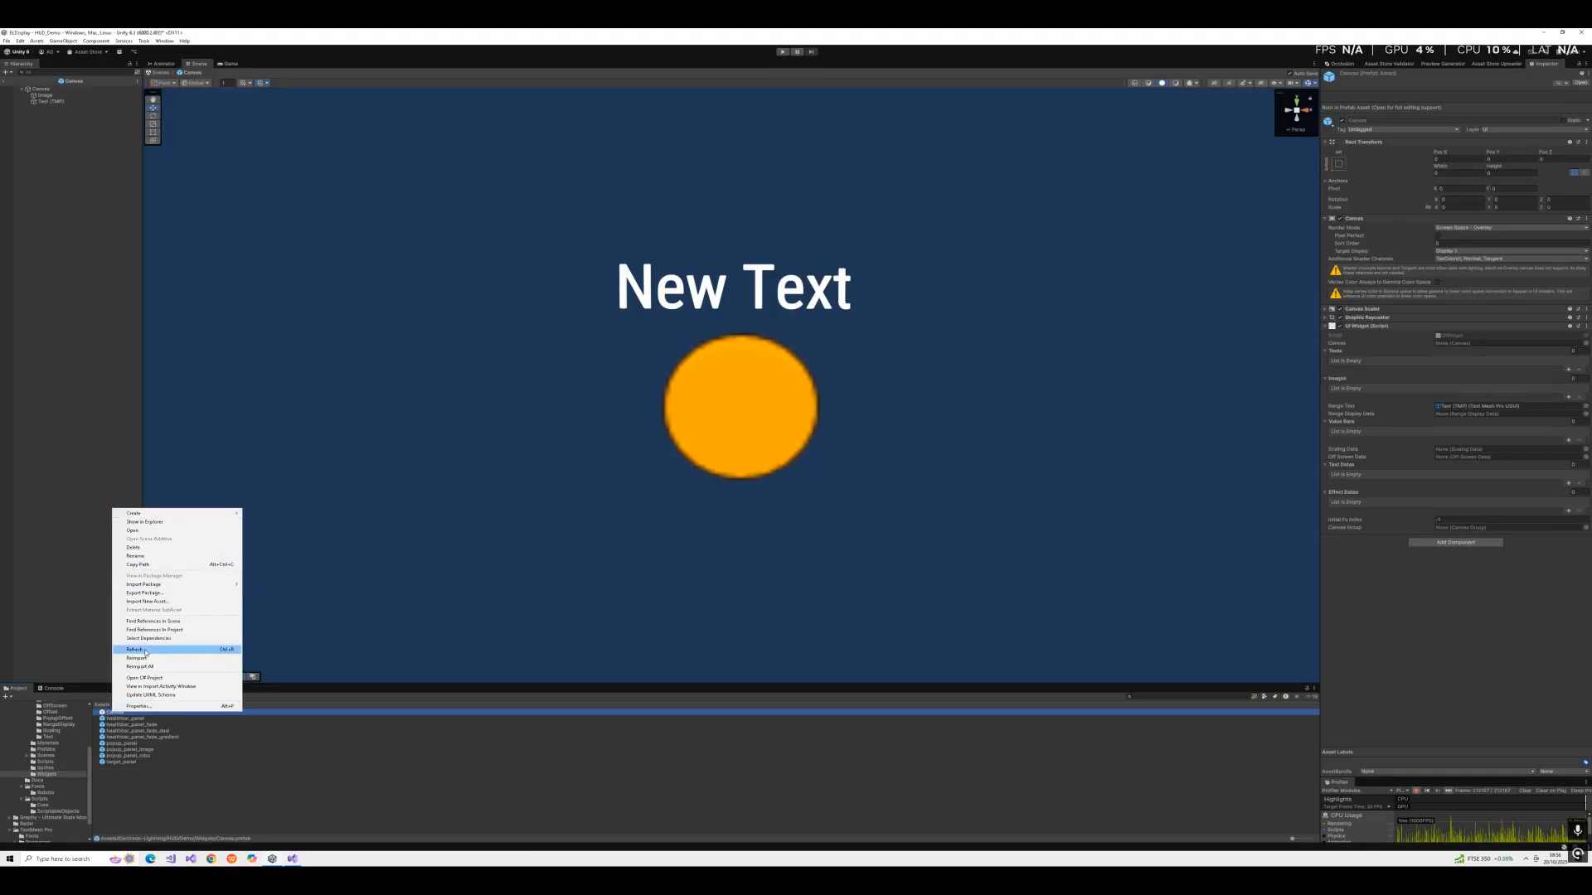
click(142, 558)
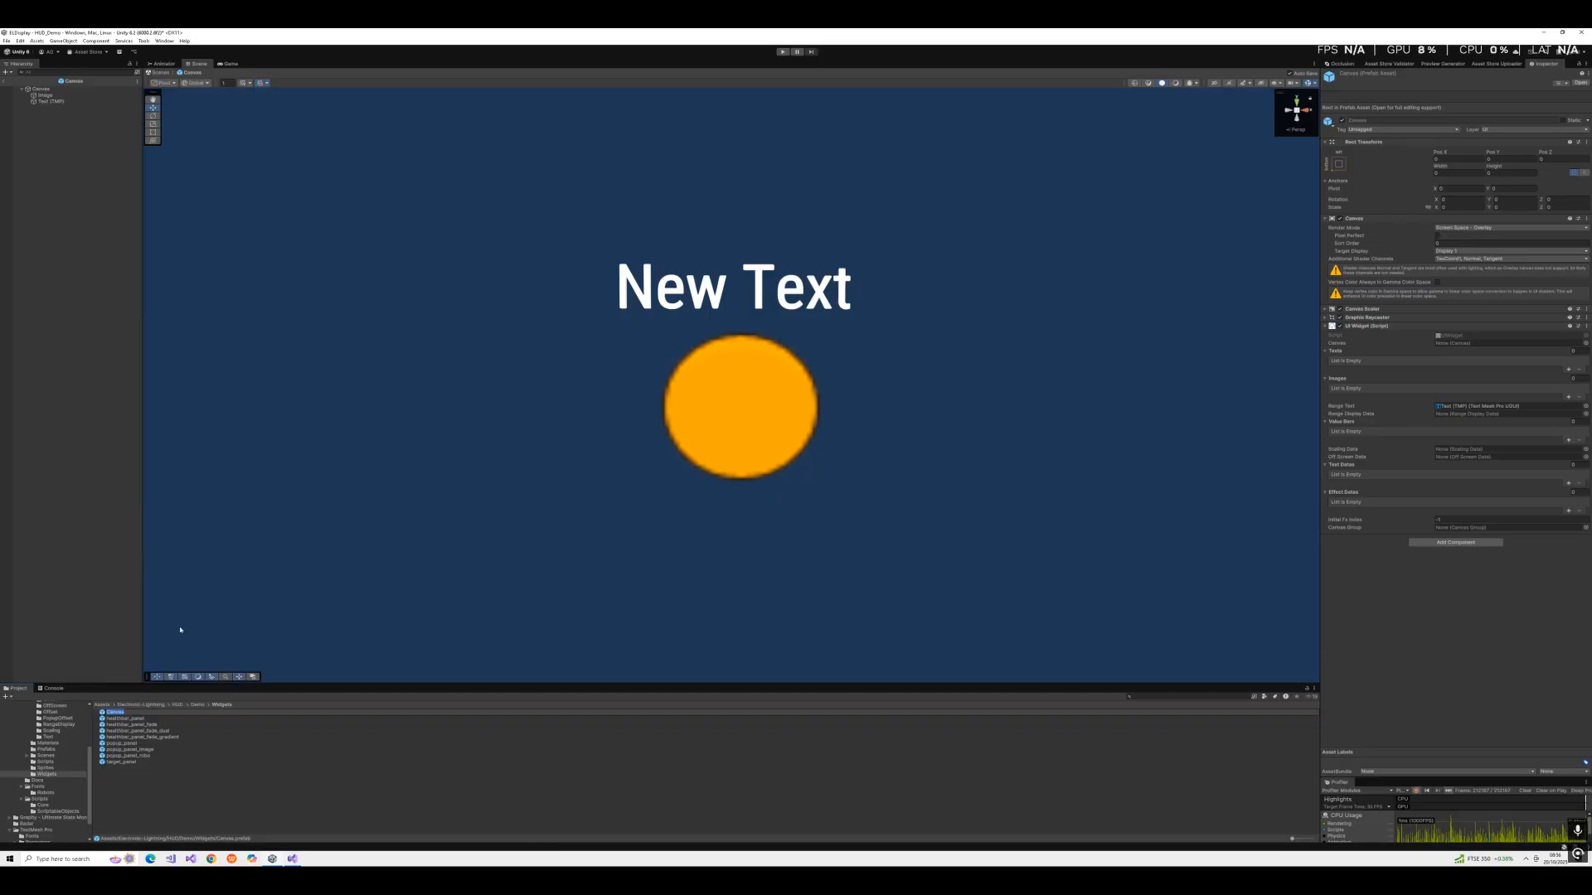
text(marker)
key(Return)
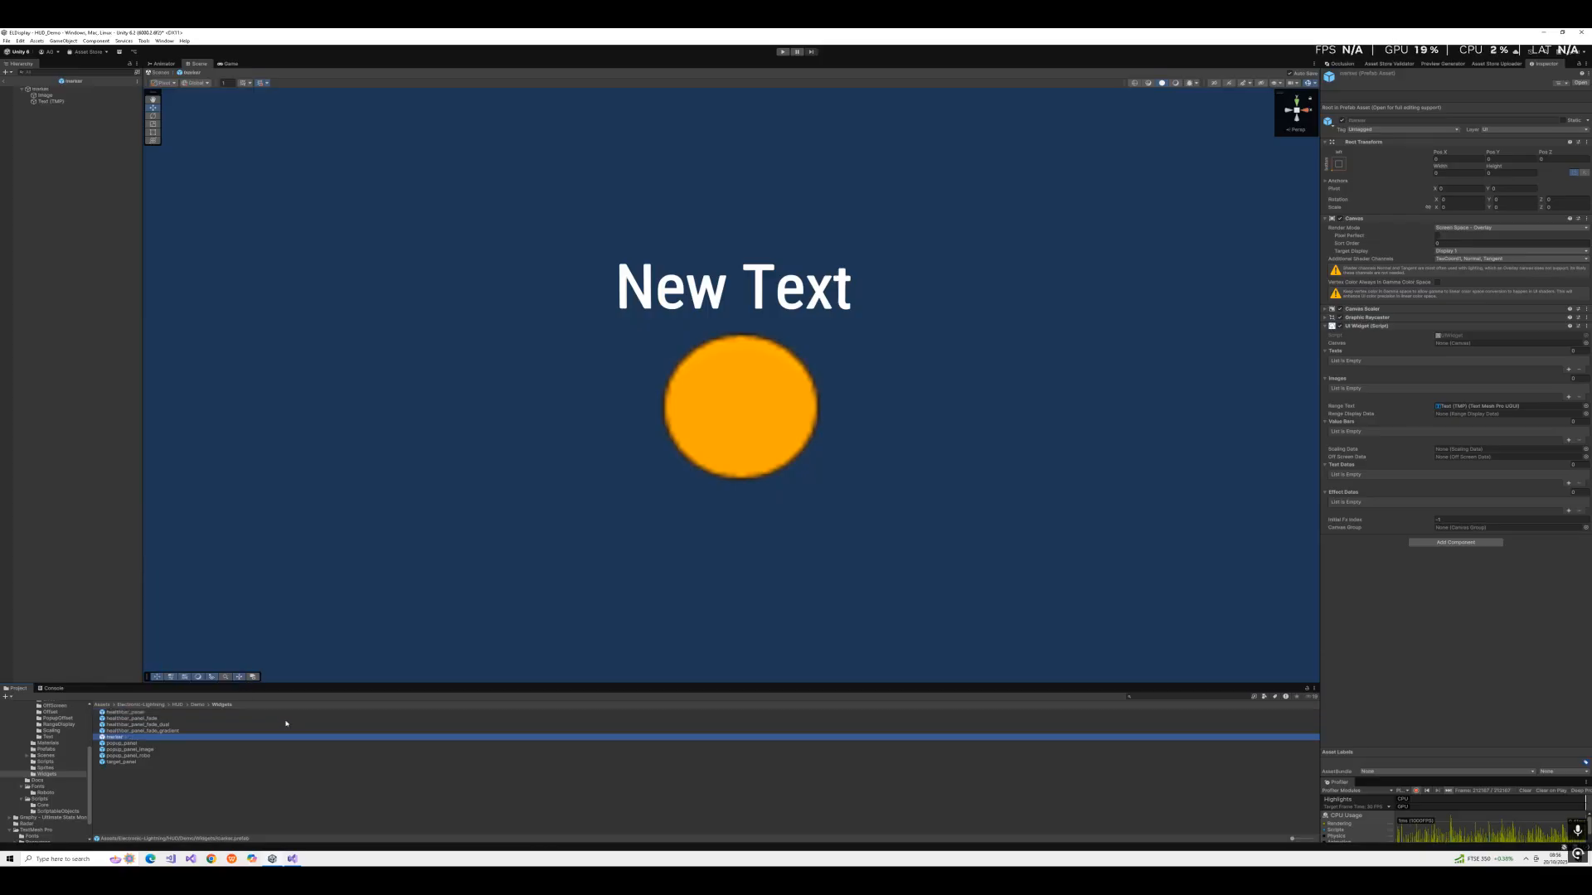
Return to the scene and add a Widget Prefabs entry on Display_manager with the ID marker and the marker prefab.
click(5, 81)
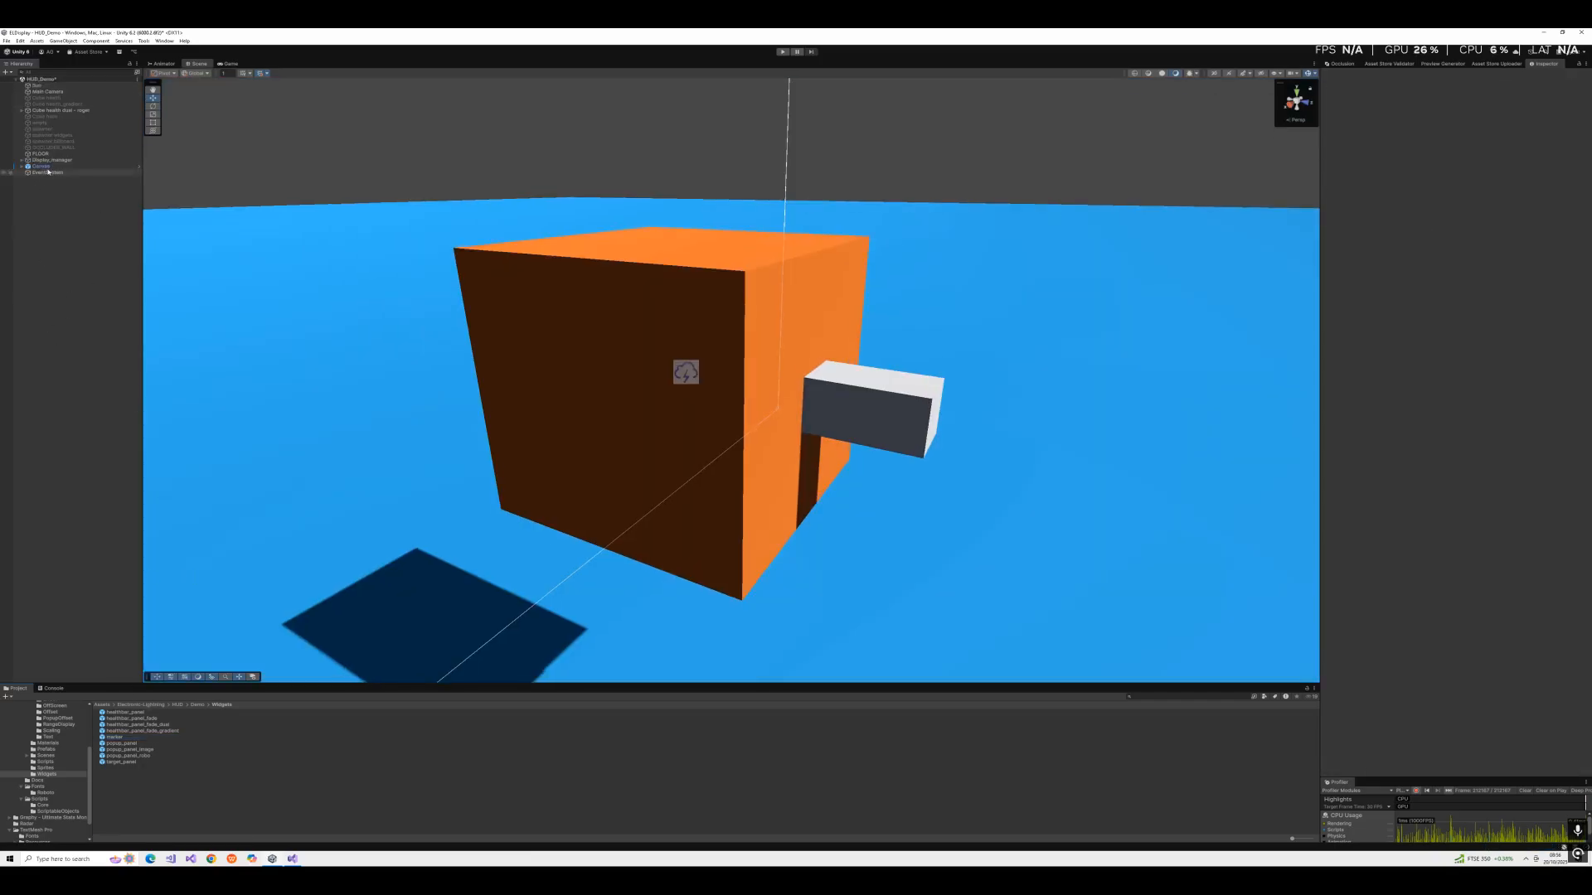
click(51, 160)
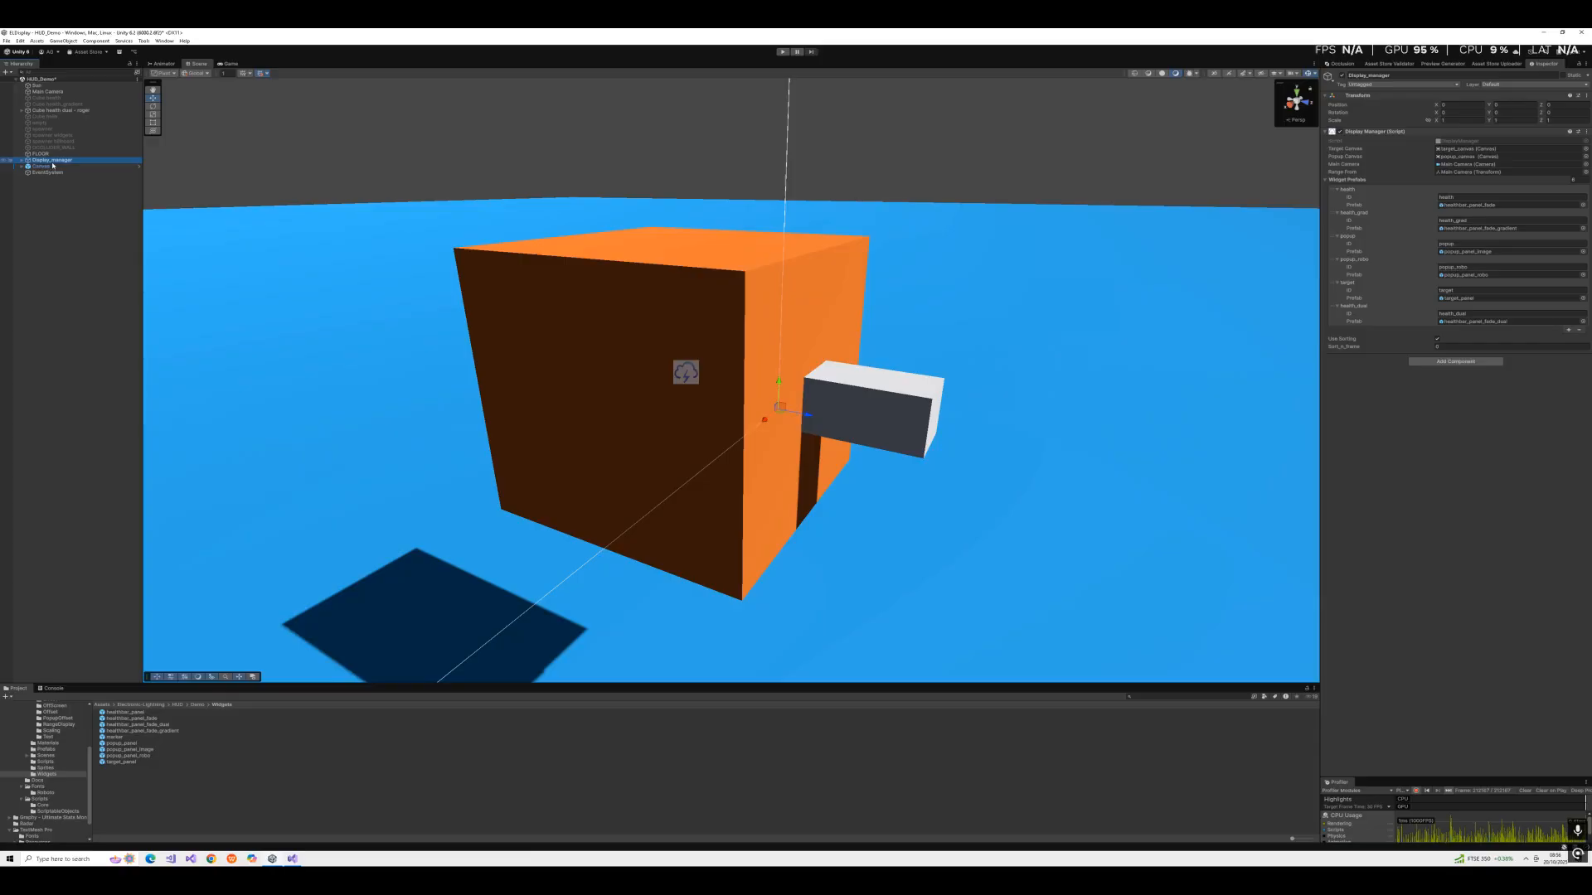
click(1568, 331)
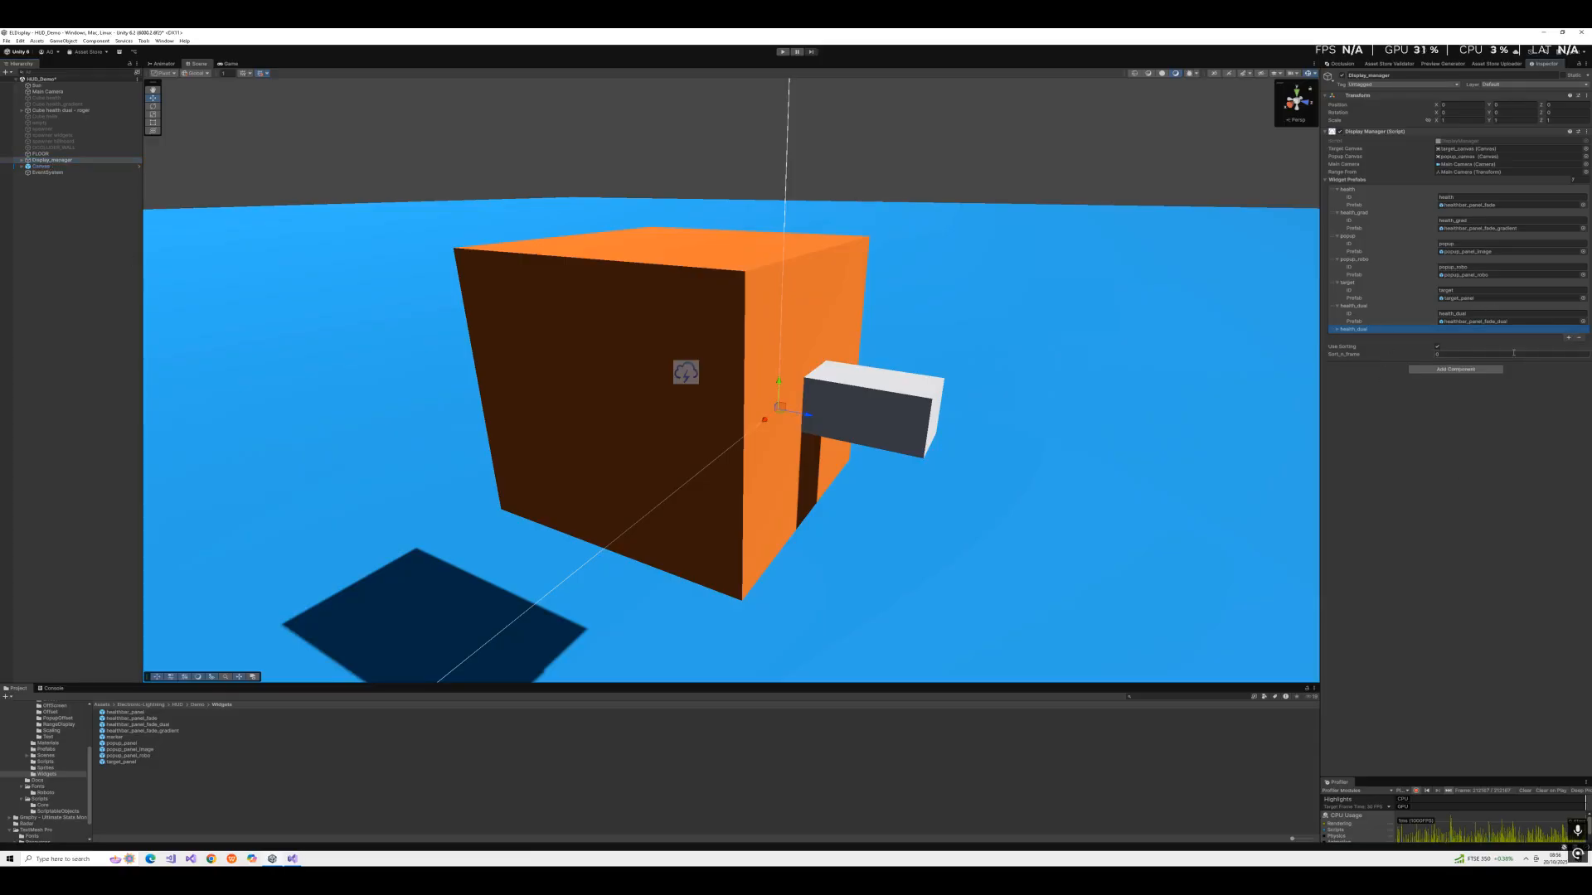
click(1337, 331)
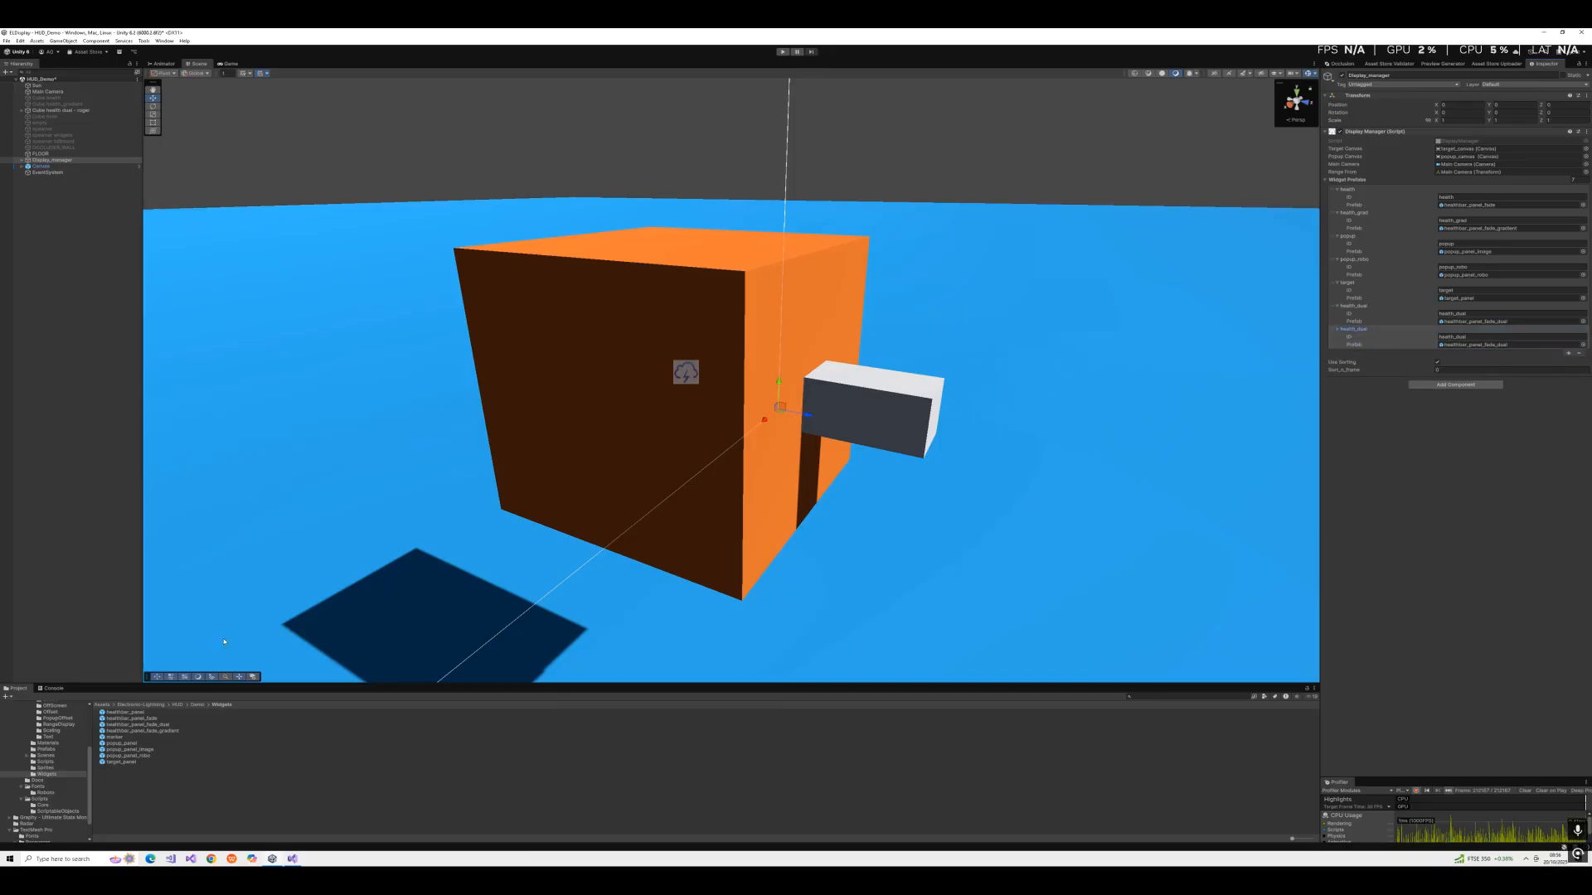
mouse_move(115, 737)
mouse_down()
mouse_move(912, 539)
mouse_move(1409, 381)
mouse_move(1456, 346)
mouse_up()
click(1468, 339)
click(1478, 476)
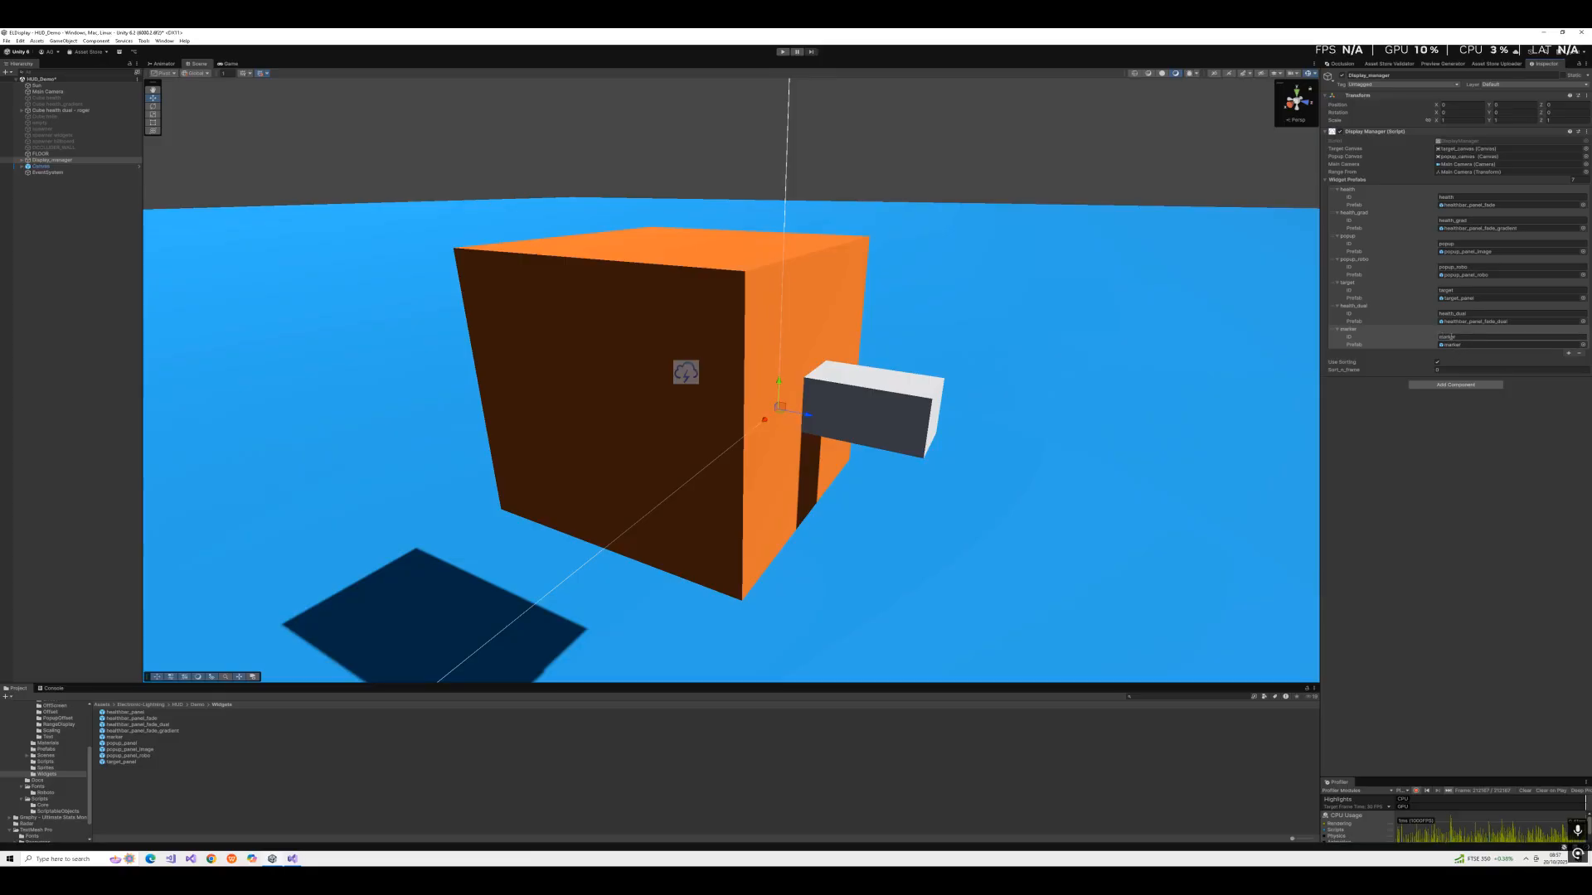
click(1466, 484)
click(57, 193)
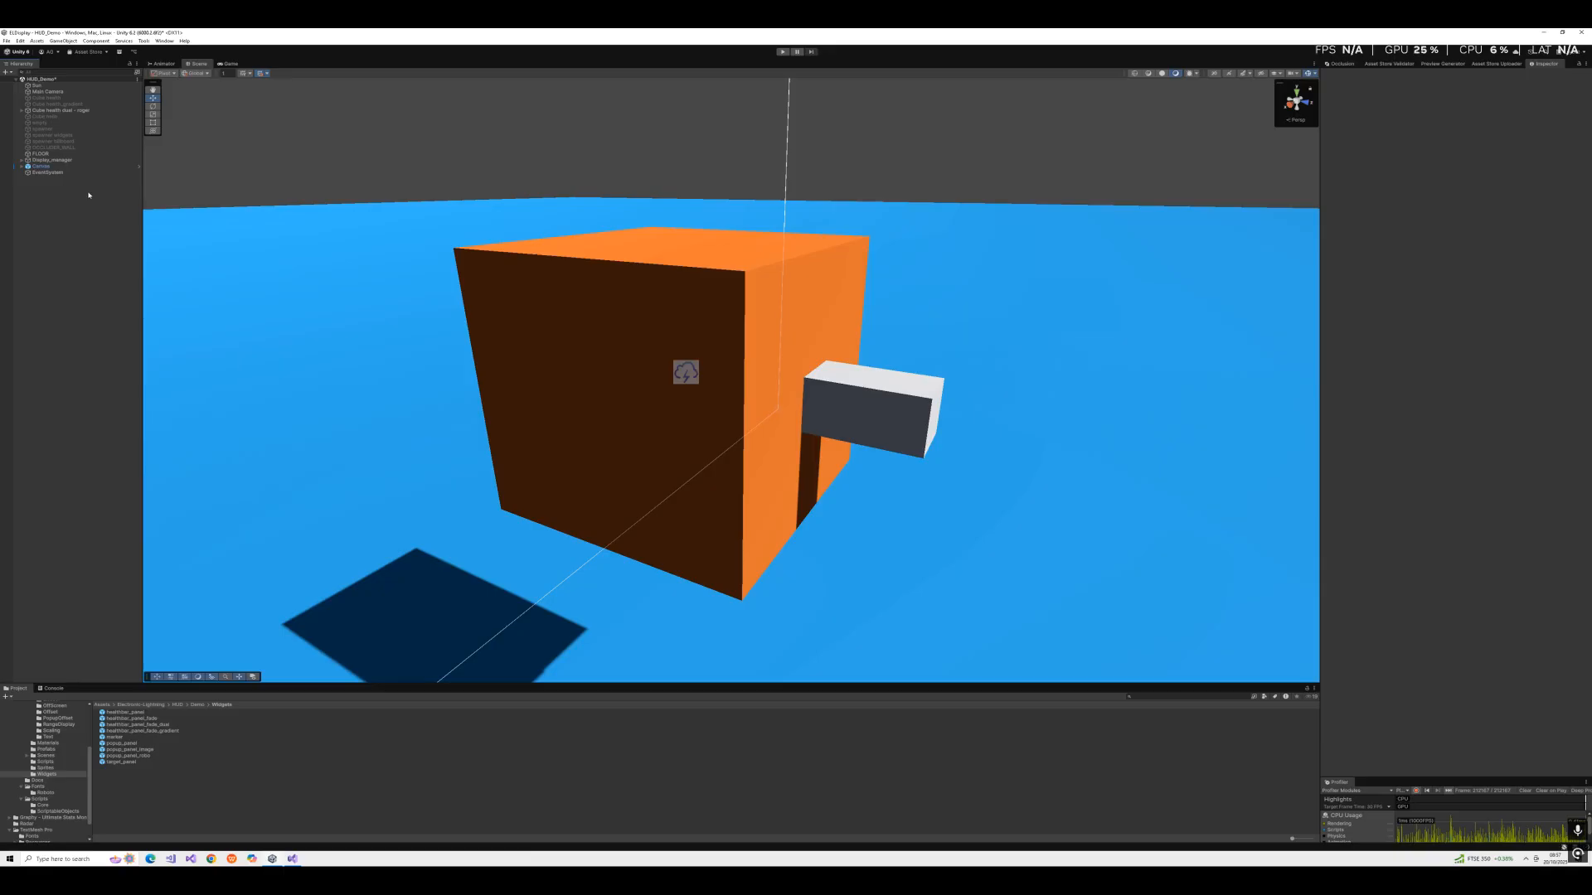
right_click(110, 221)
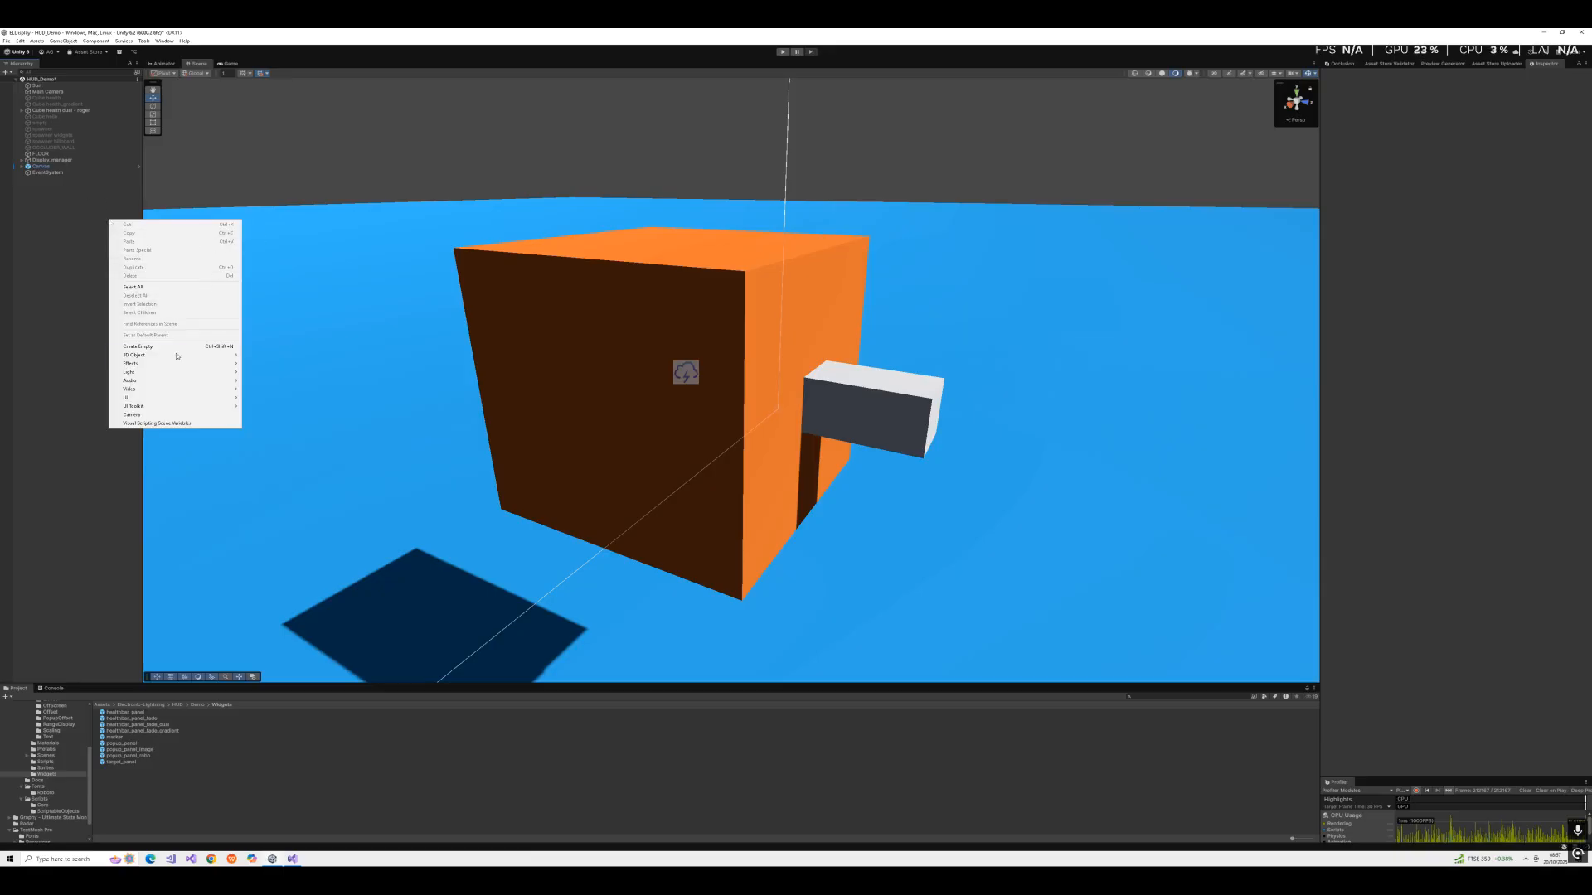
mouse_move(192, 356)
click(258, 355)
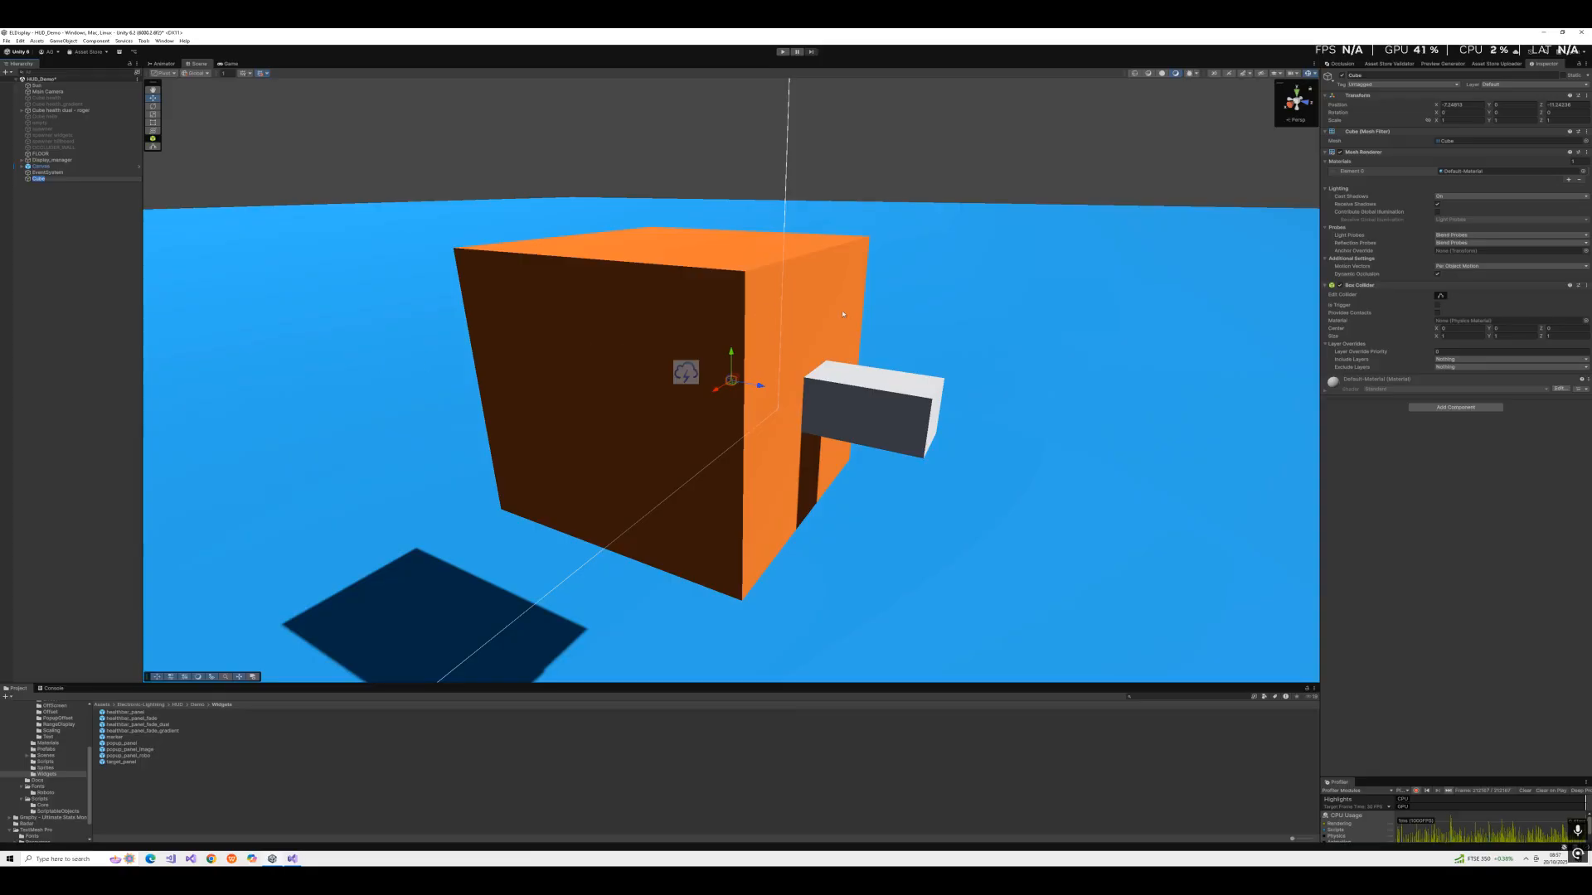
drag(722, 389, 478, 594)
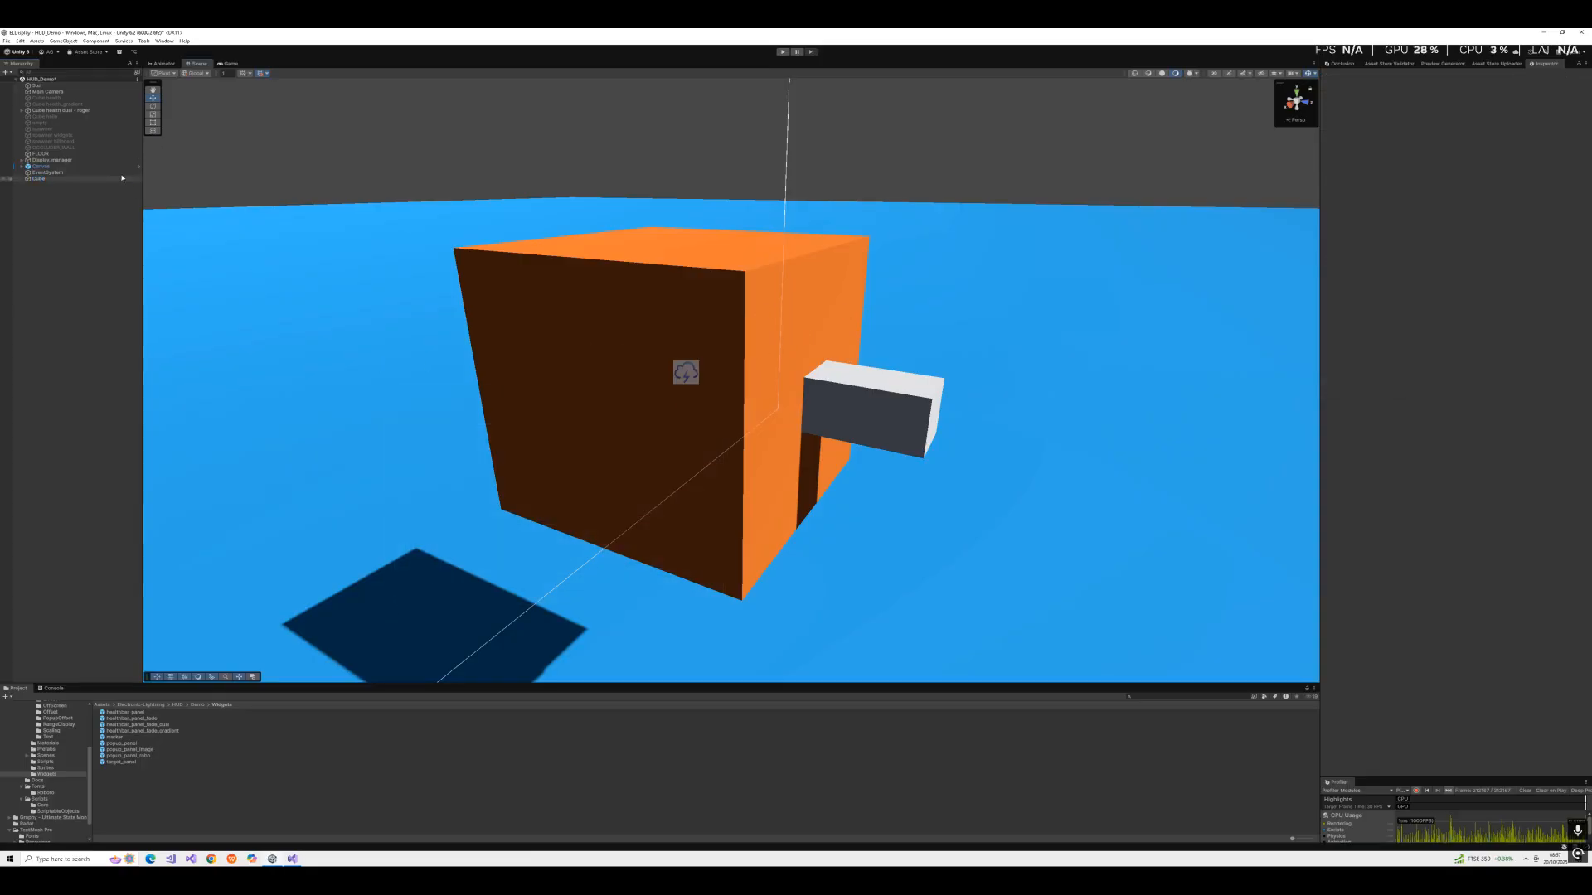
click(38, 183)
right_click(41, 179)
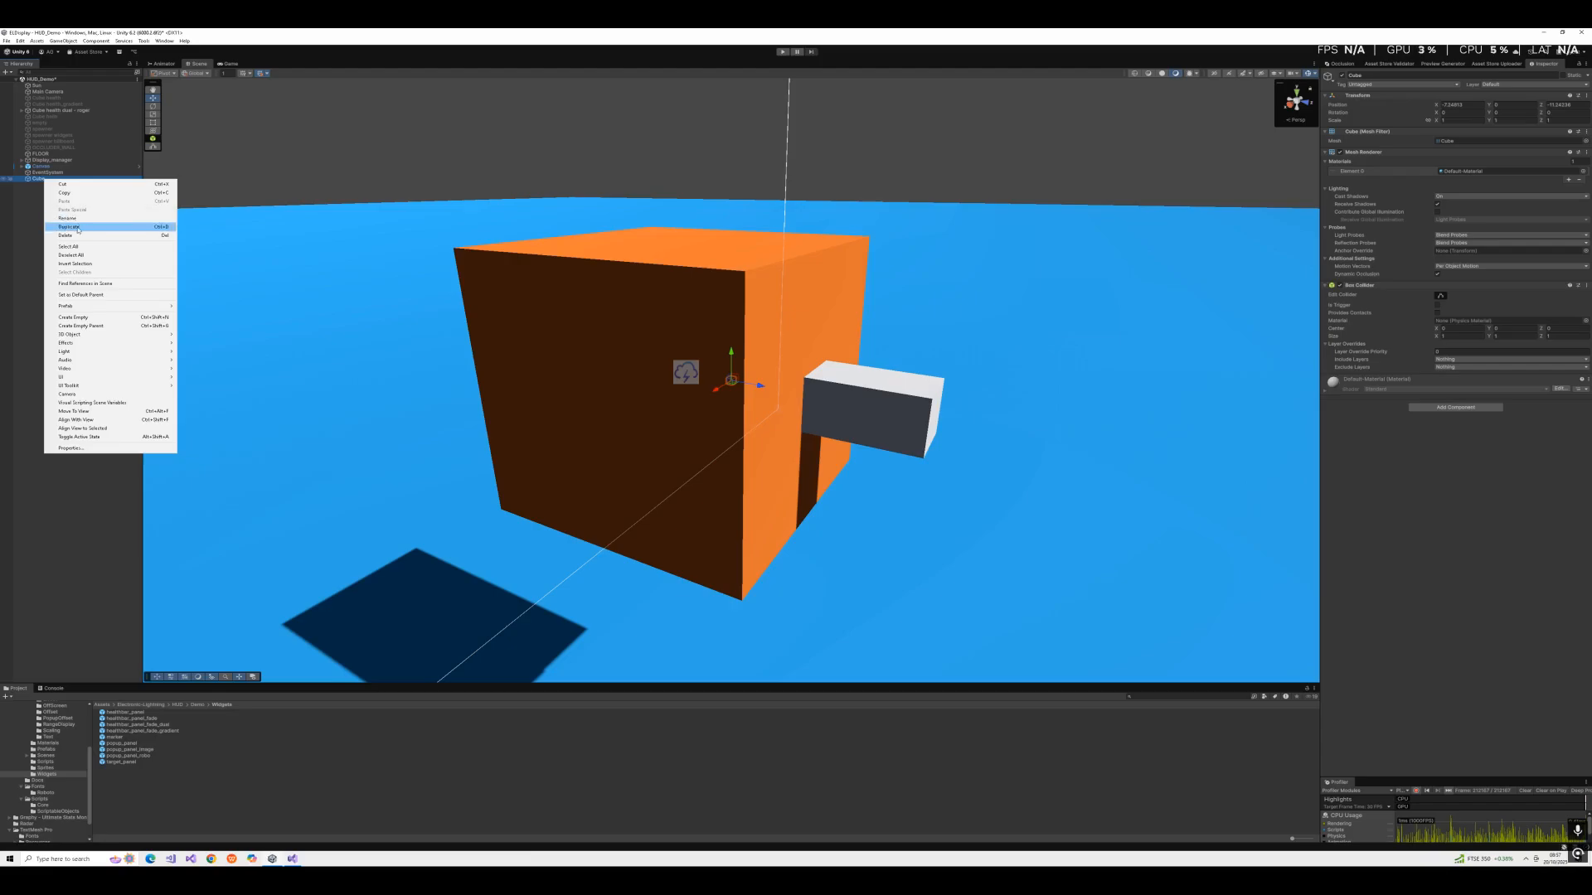
click(75, 224)
Add a 3D Sphere to the scene and move it out to open ground well away from the orange cube.
right_click(50, 252)
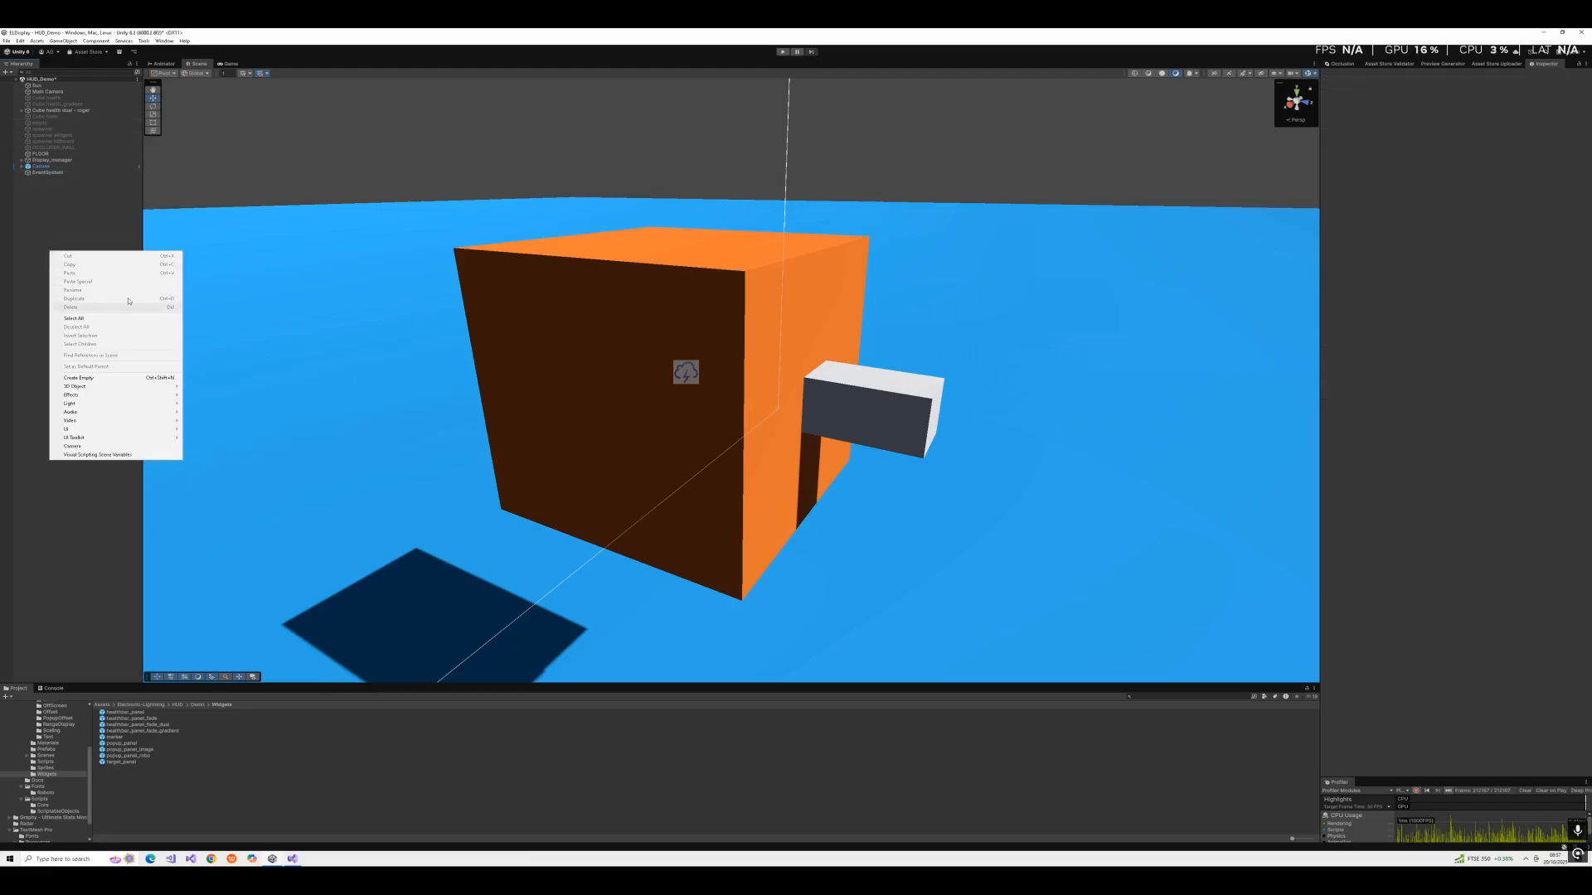
mouse_move(121, 387)
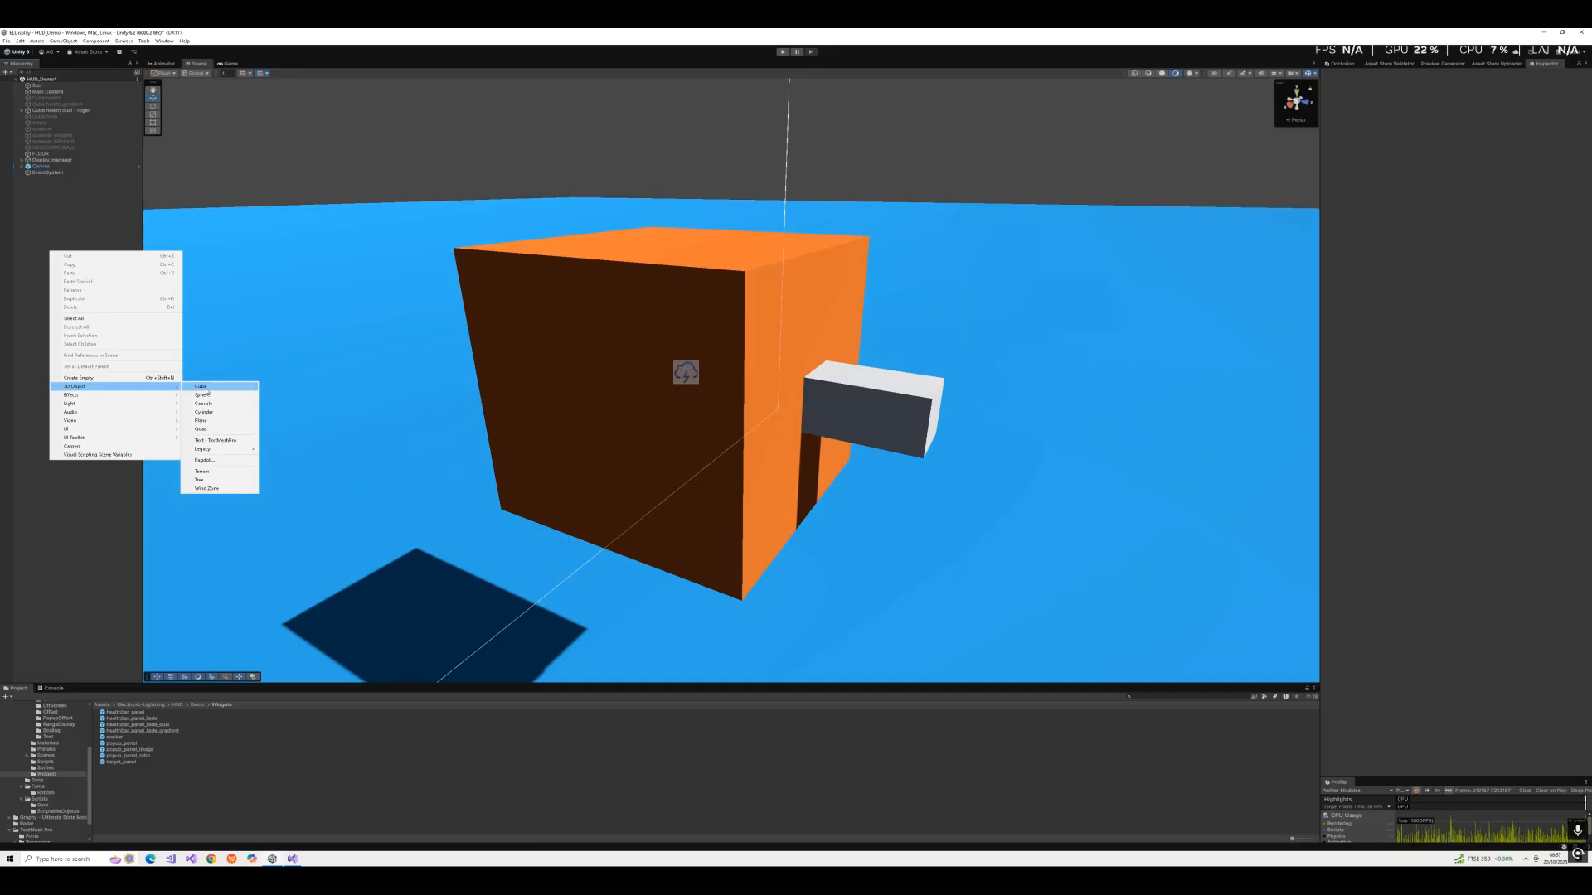
click(203, 395)
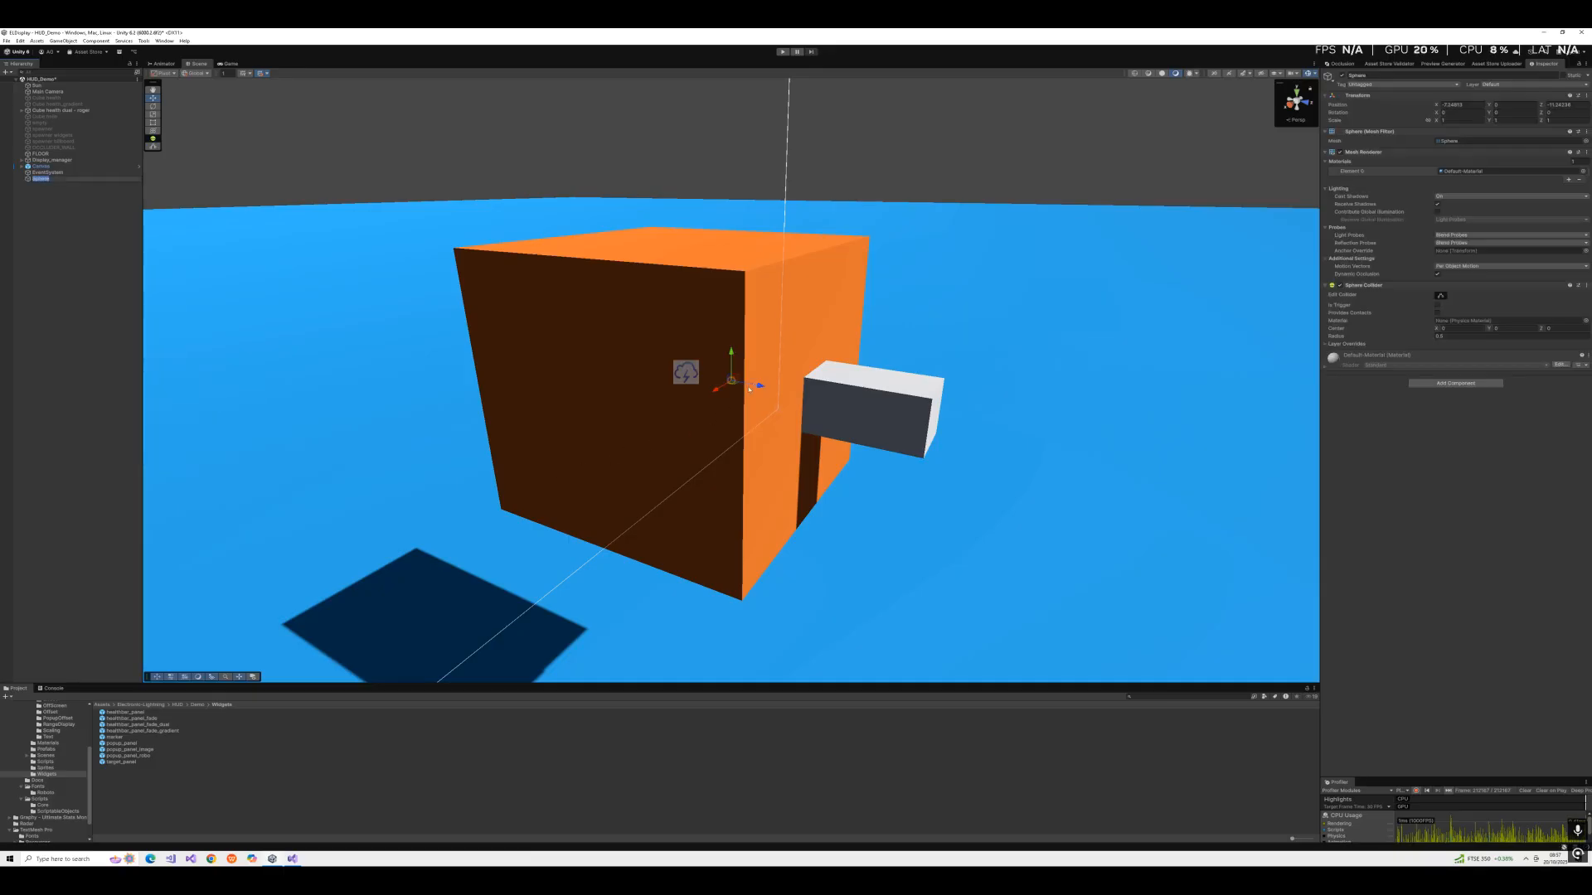
drag(758, 386, 1217, 519)
drag(1209, 436, 1263, 254)
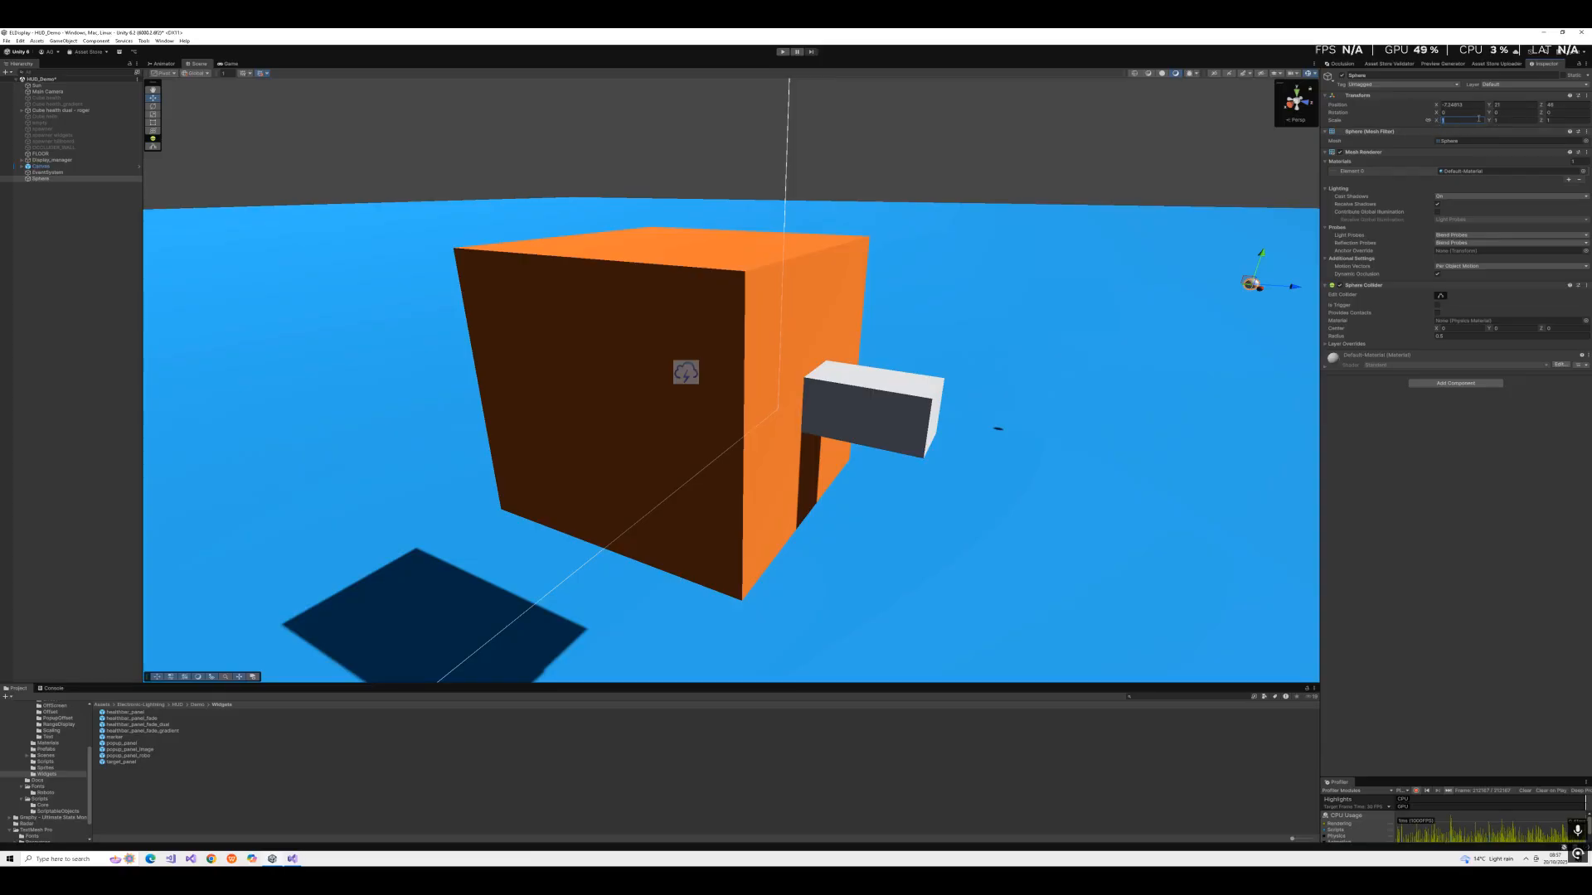
Set the Sphere's scale to 10 on all axes and collapse its Sphere Collider component.
text(0)
right_drag(1131, 285, 326, 239)
key(d)
key(s)
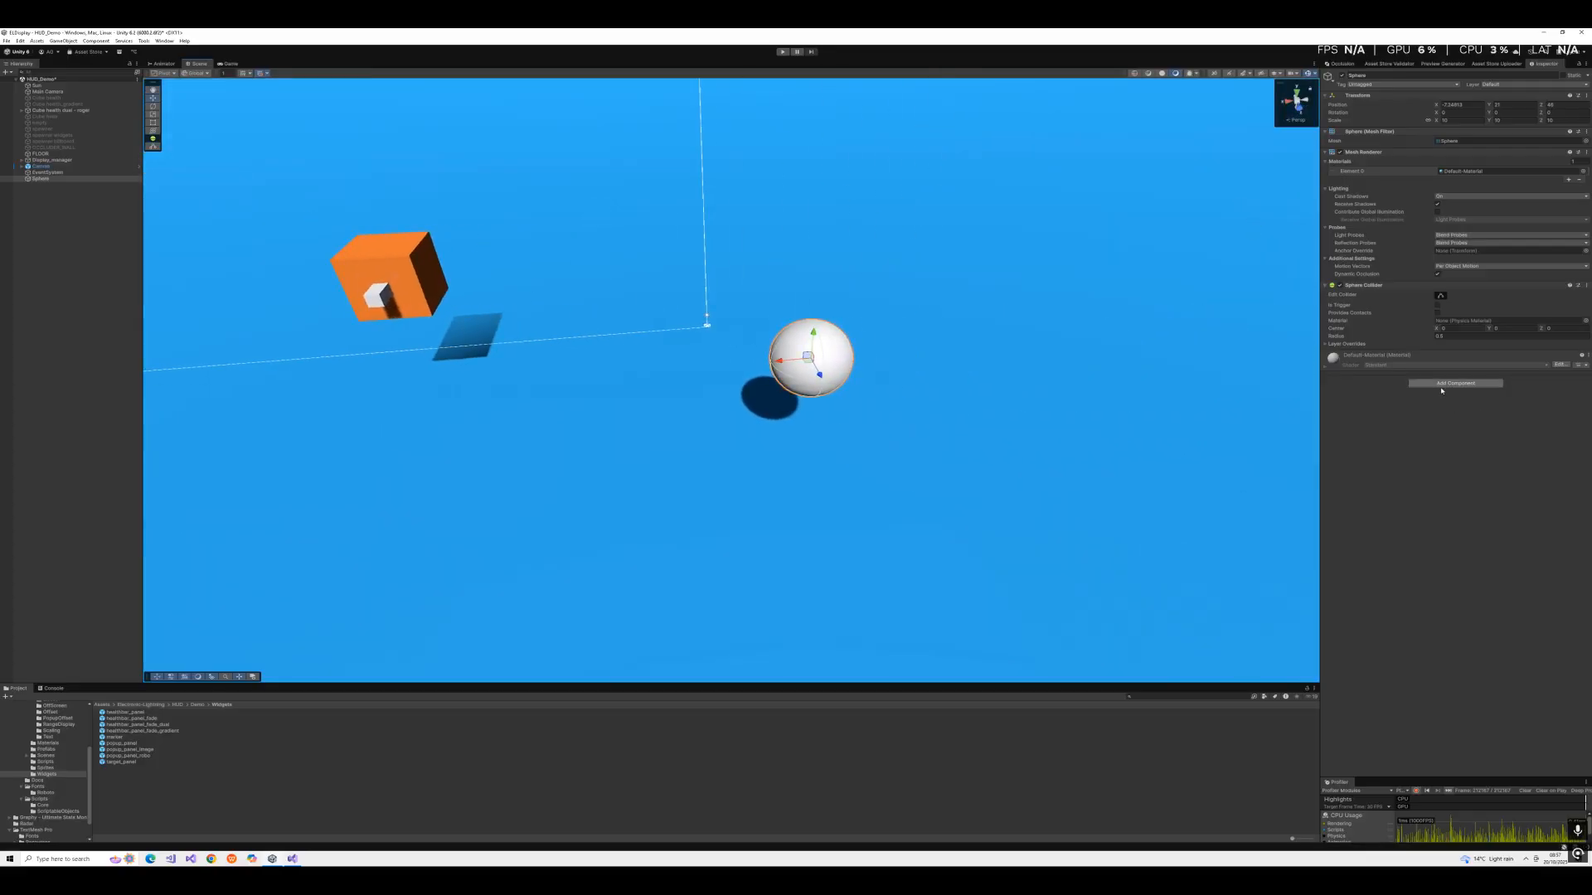
click(1401, 285)
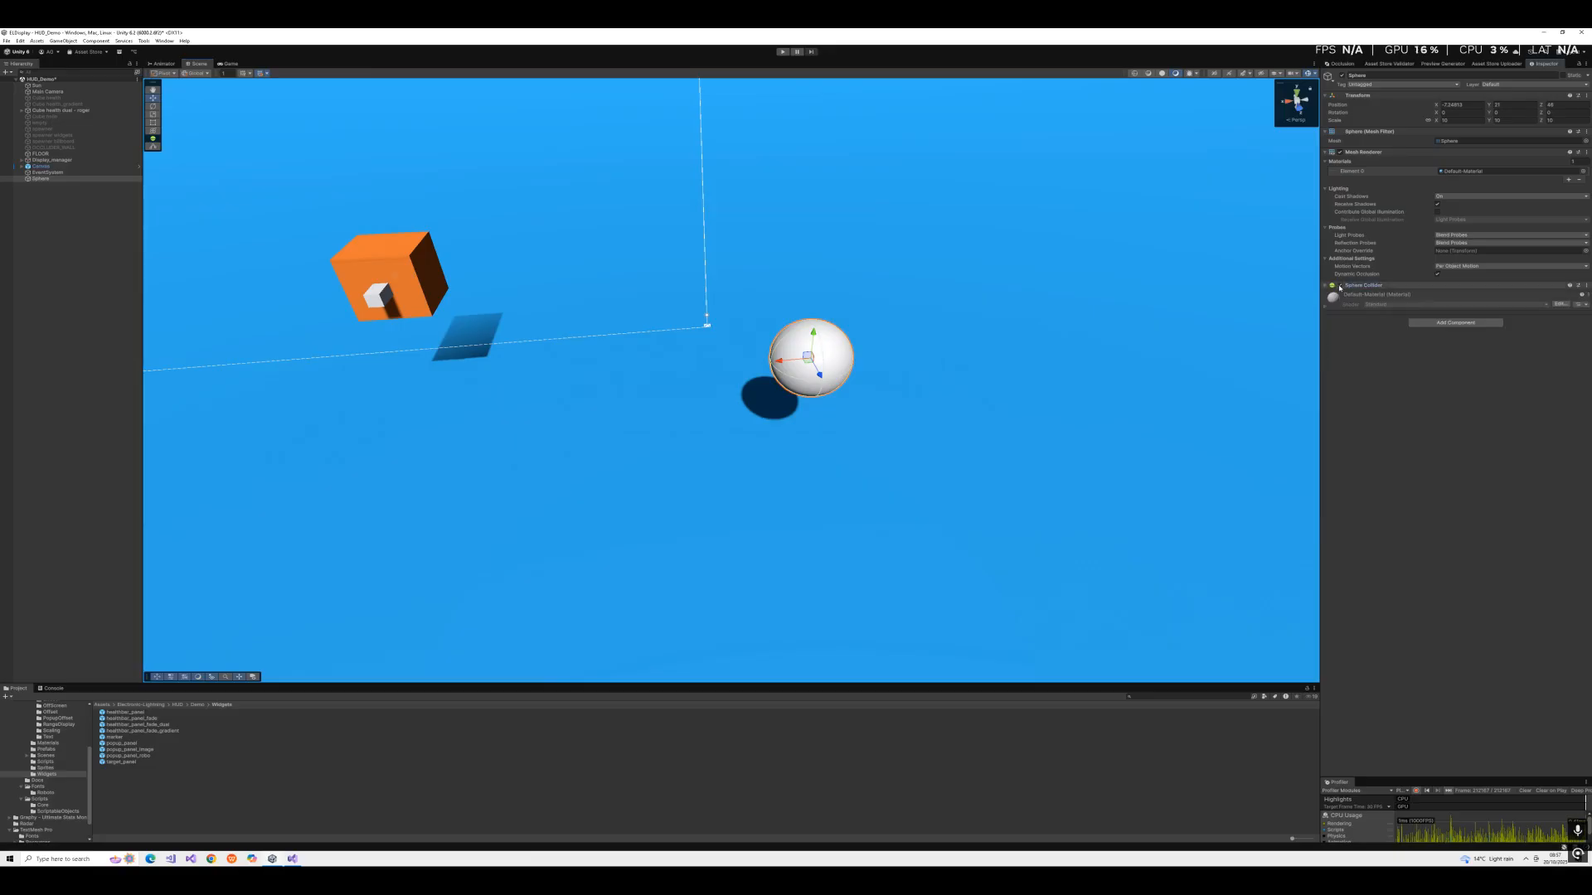
Add the Target script component to the Sphere and set its Widget ID to marker.
click(1411, 323)
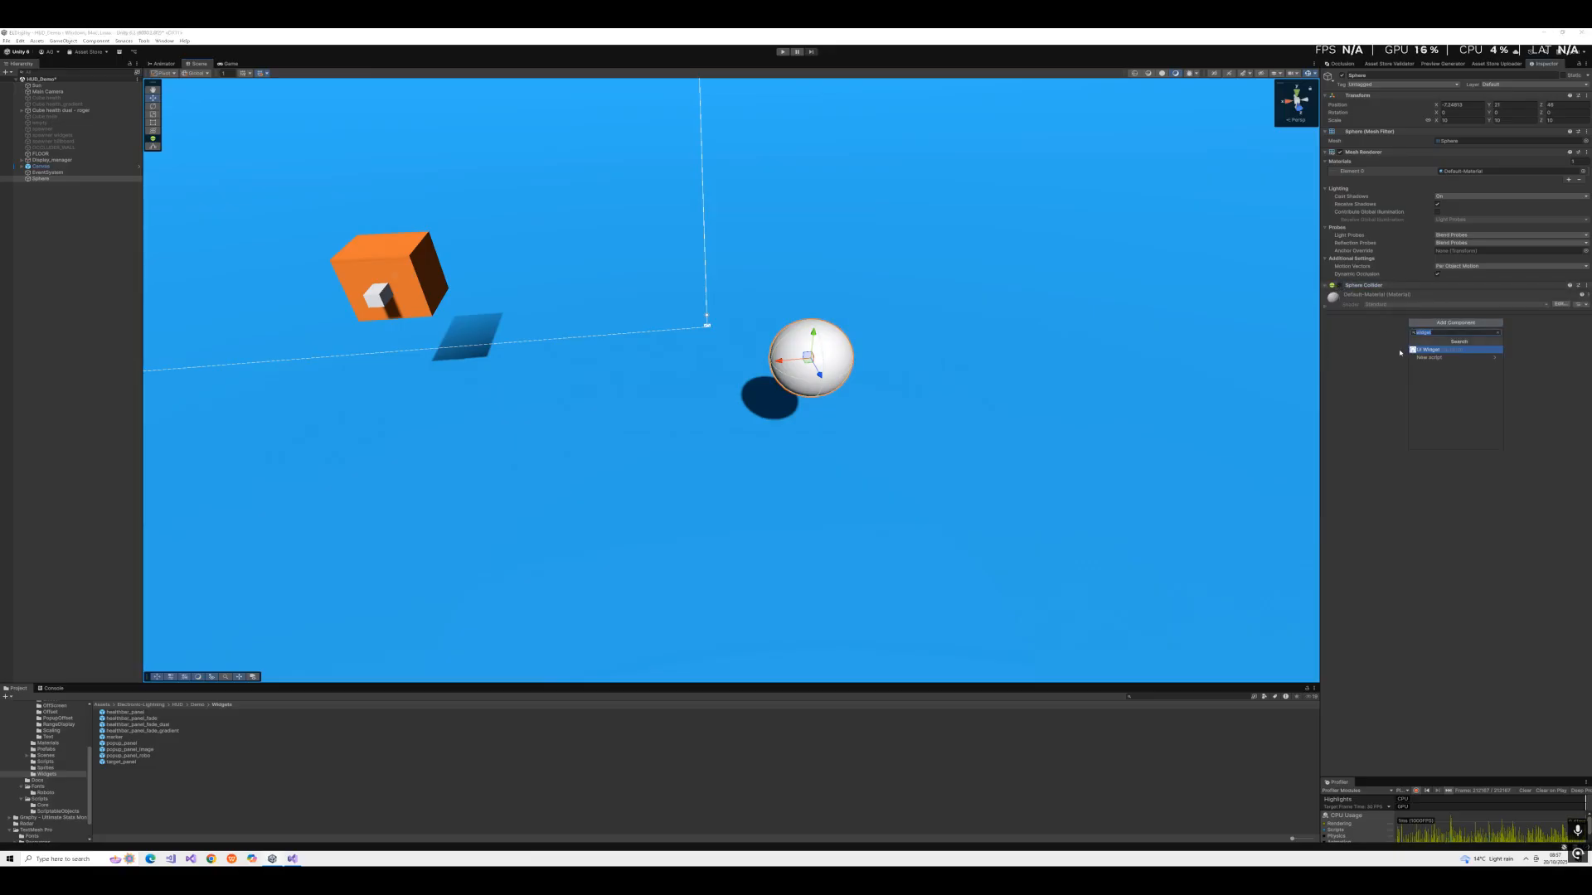
text(target)
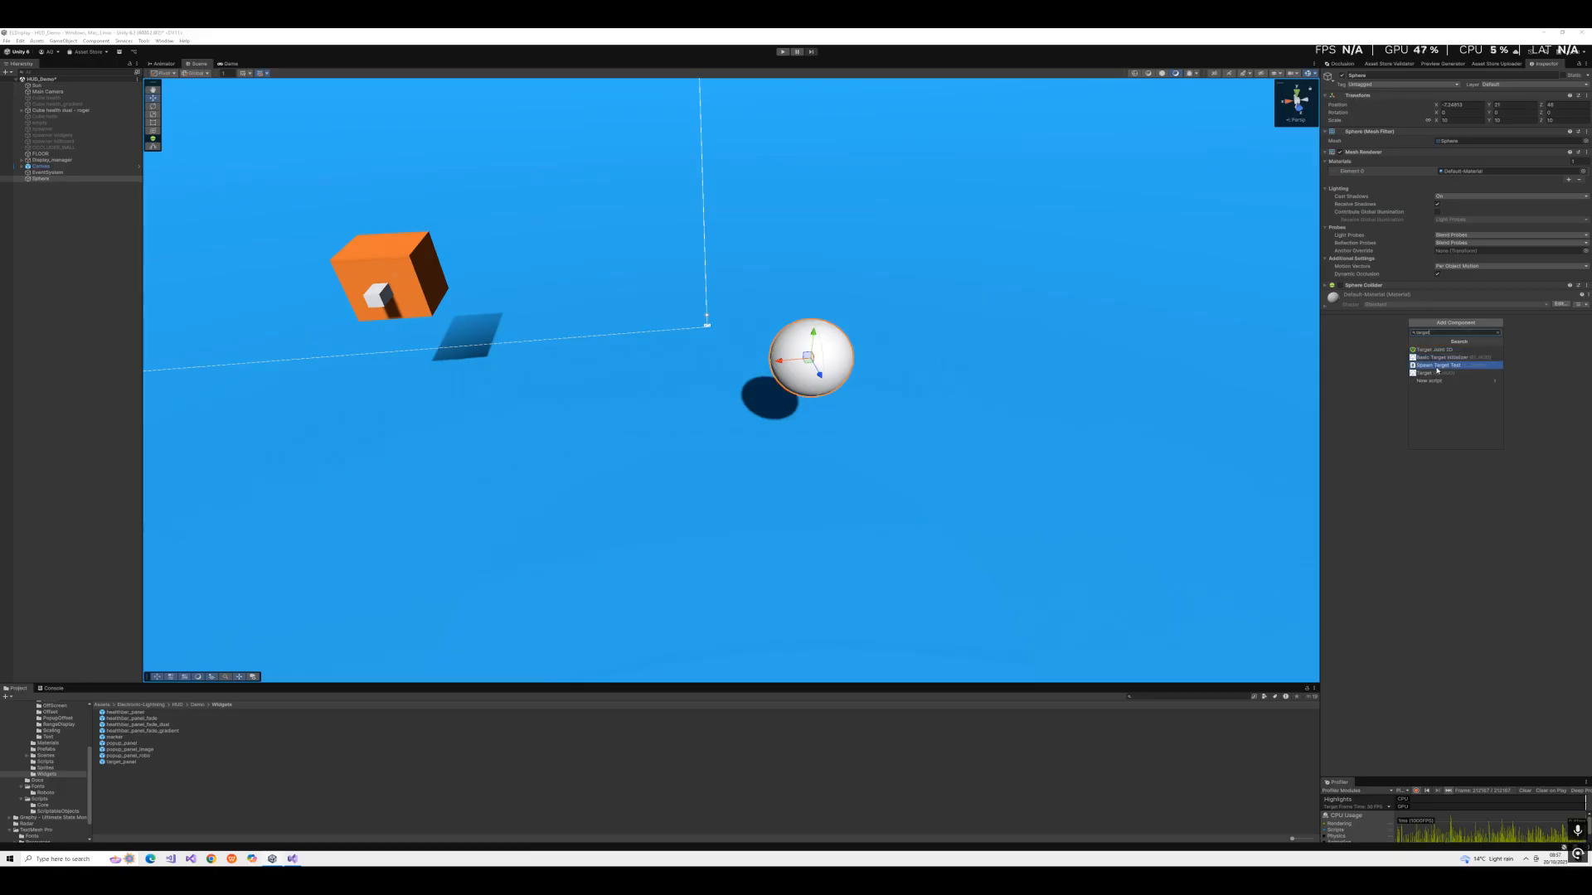
click(1424, 373)
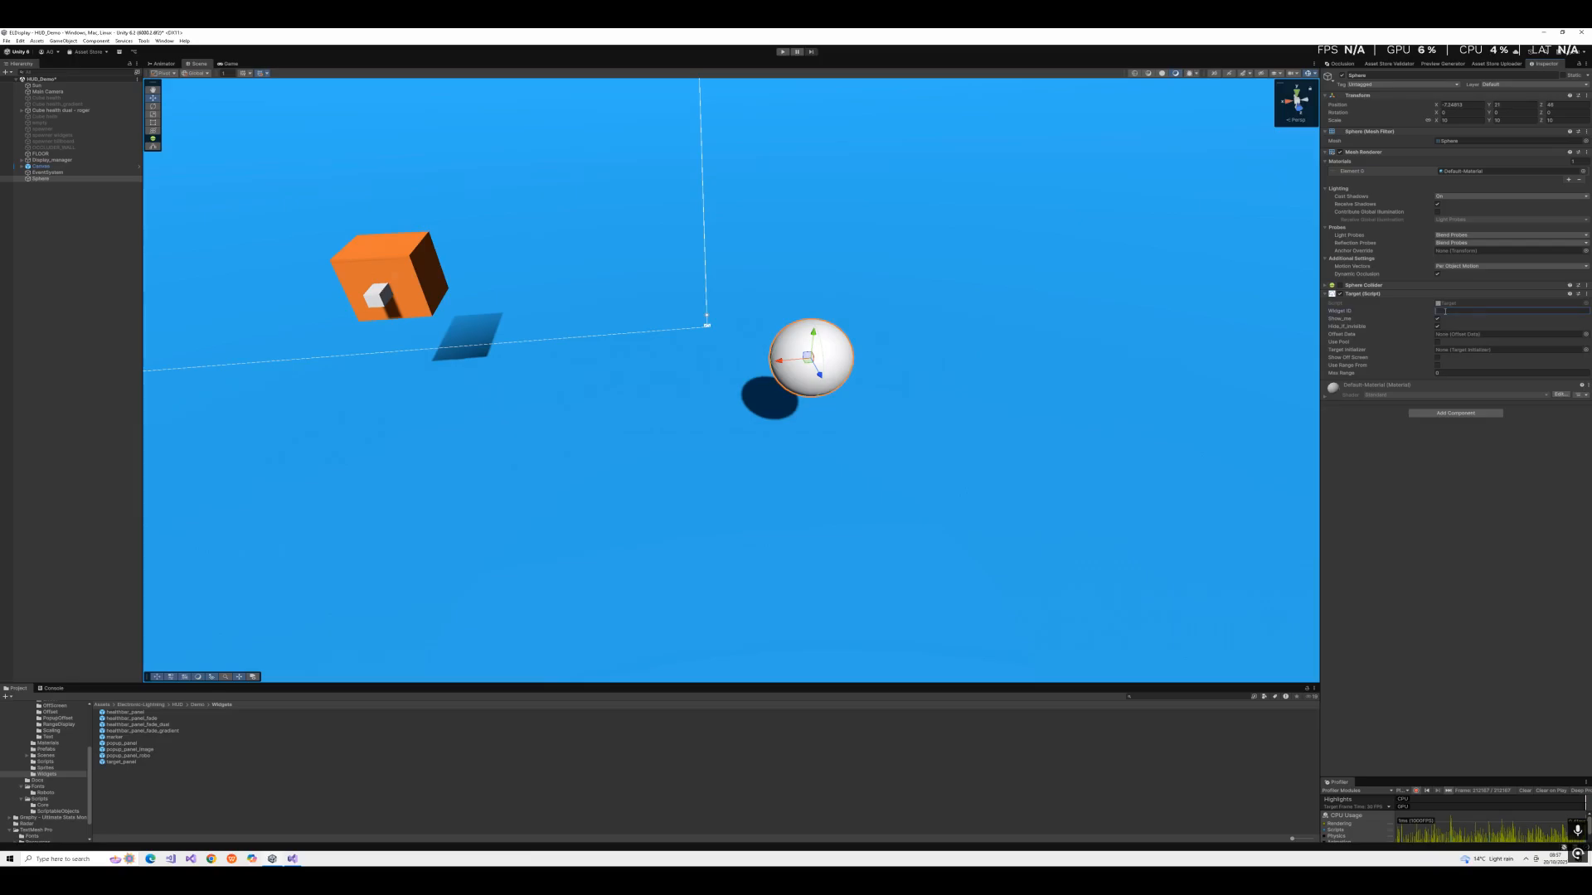
click(1444, 311)
text(marker)
key(Return)
Test the scene in Play mode, stop it, and delete the leftover Canvas instance from the scene.
click(783, 52)
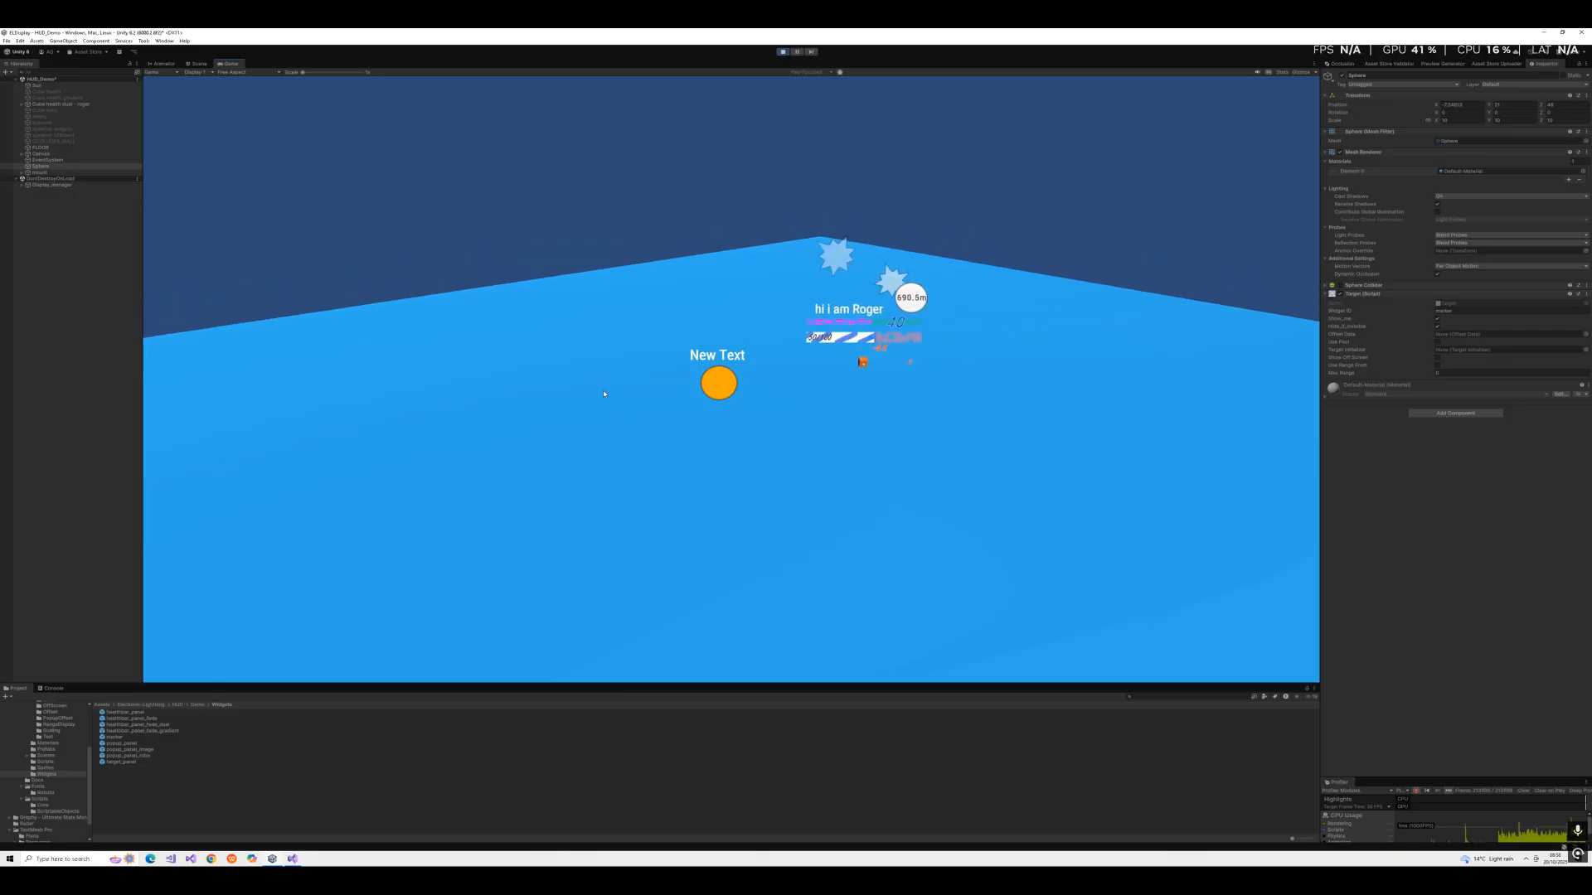
click(41, 153)
click(784, 52)
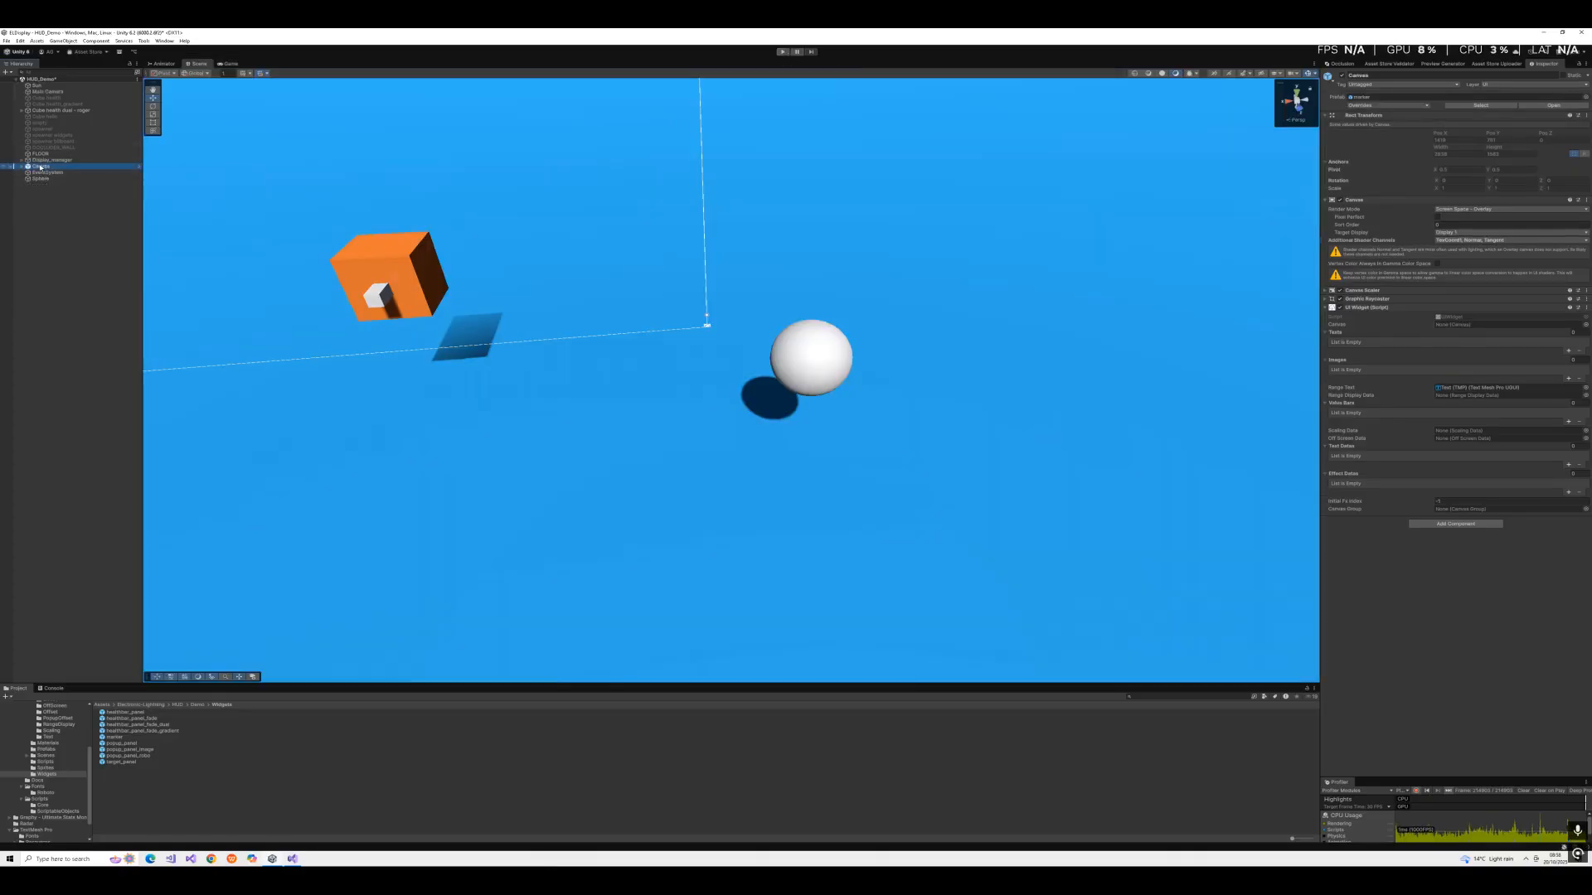
right_click(40, 167)
click(62, 222)
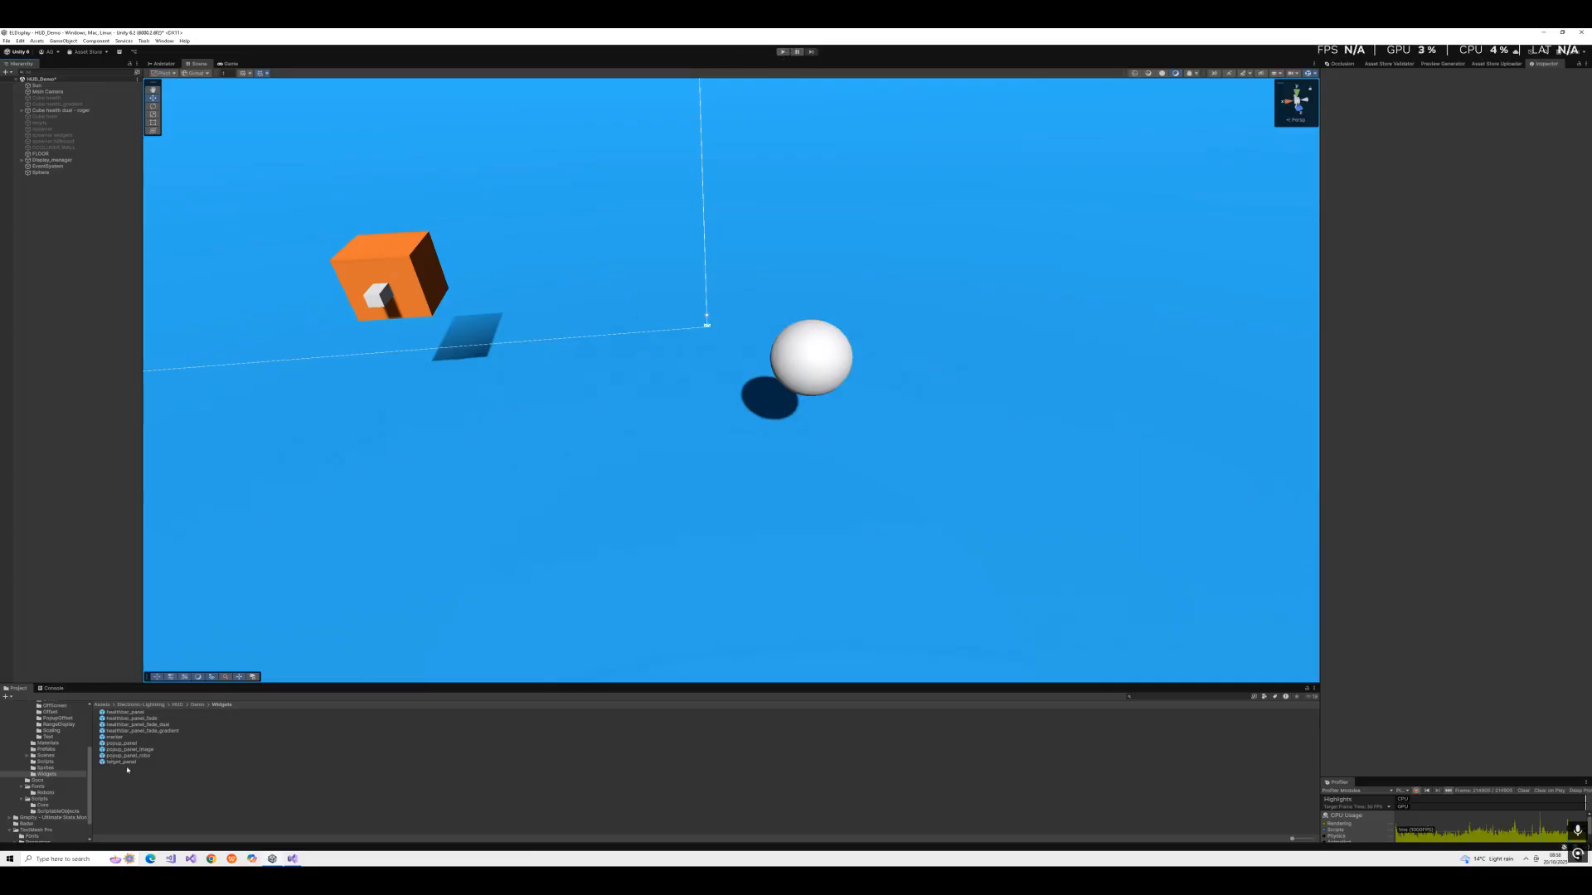
Inspect the marker prefab in the Widgets folder and run the scene to check the marker over the Sphere.
click(126, 737)
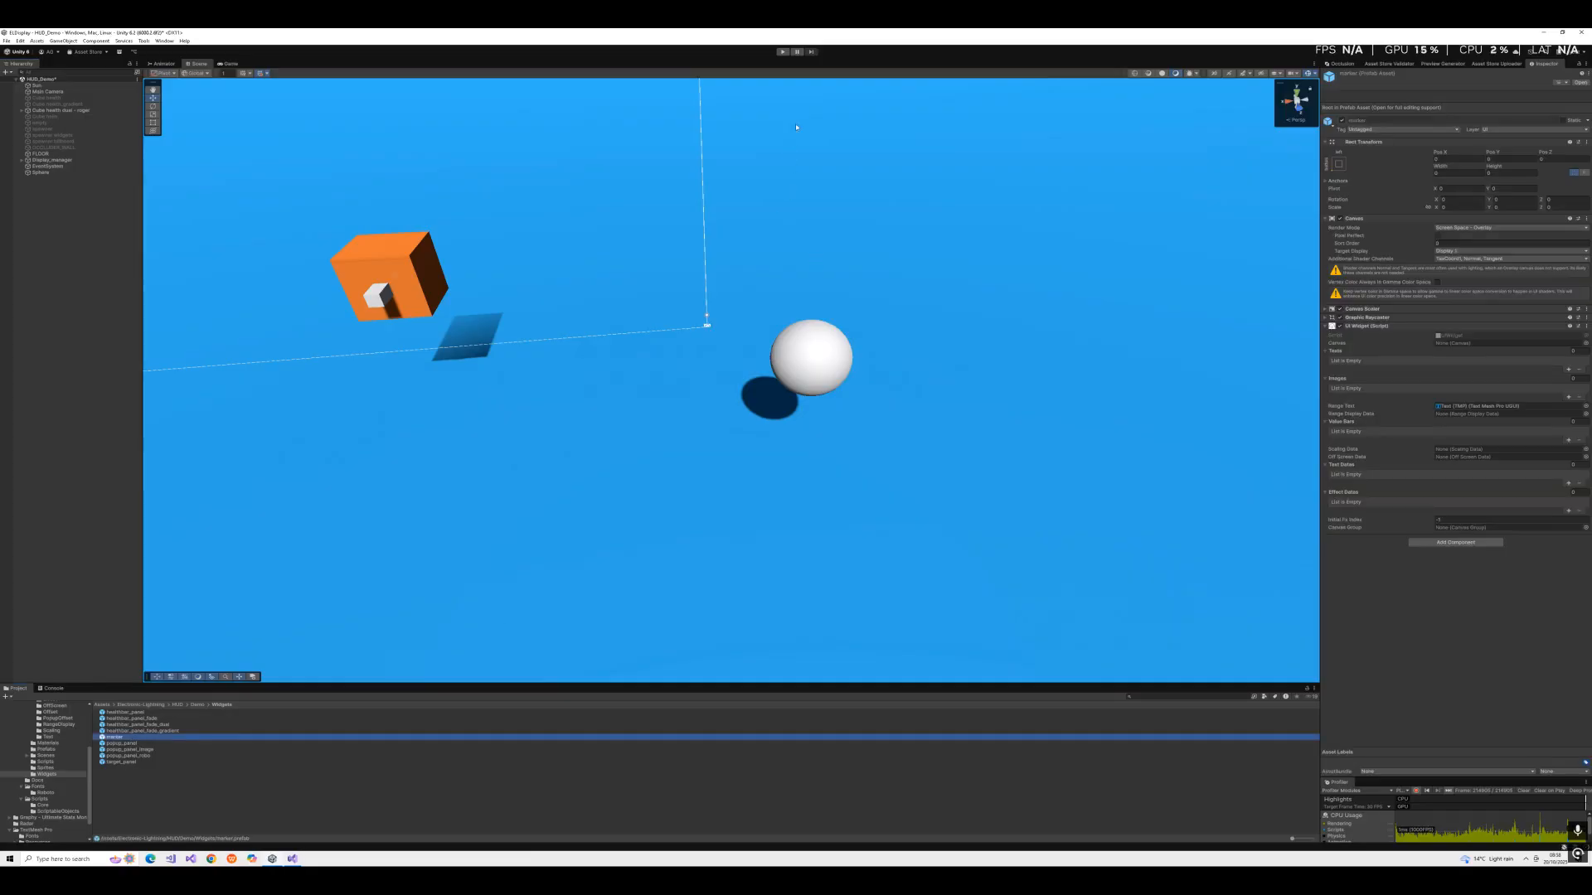
click(782, 51)
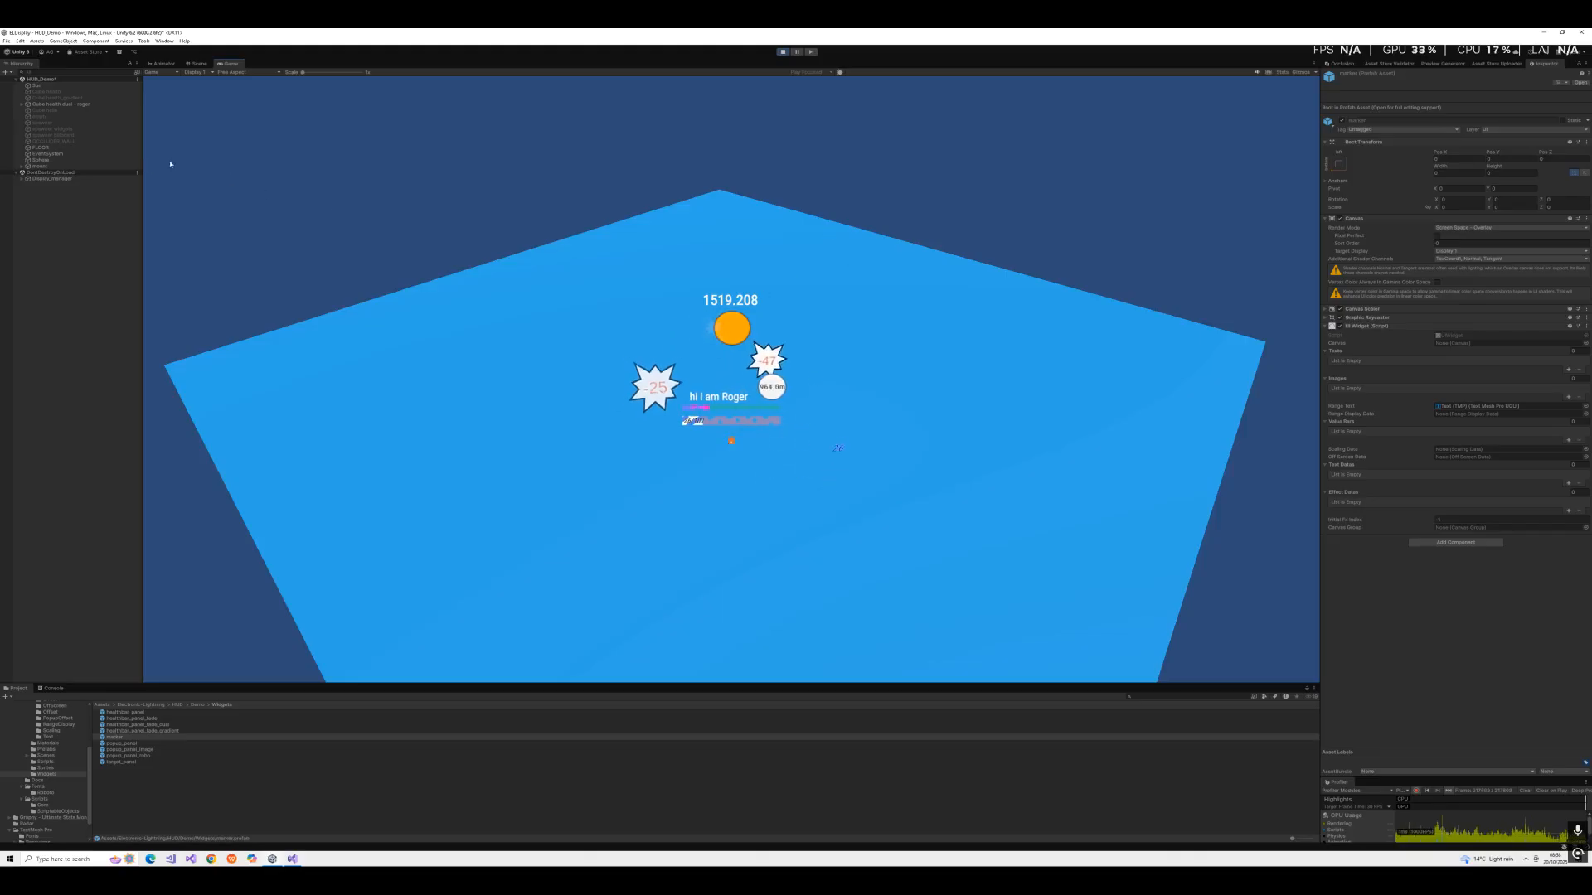
click(783, 51)
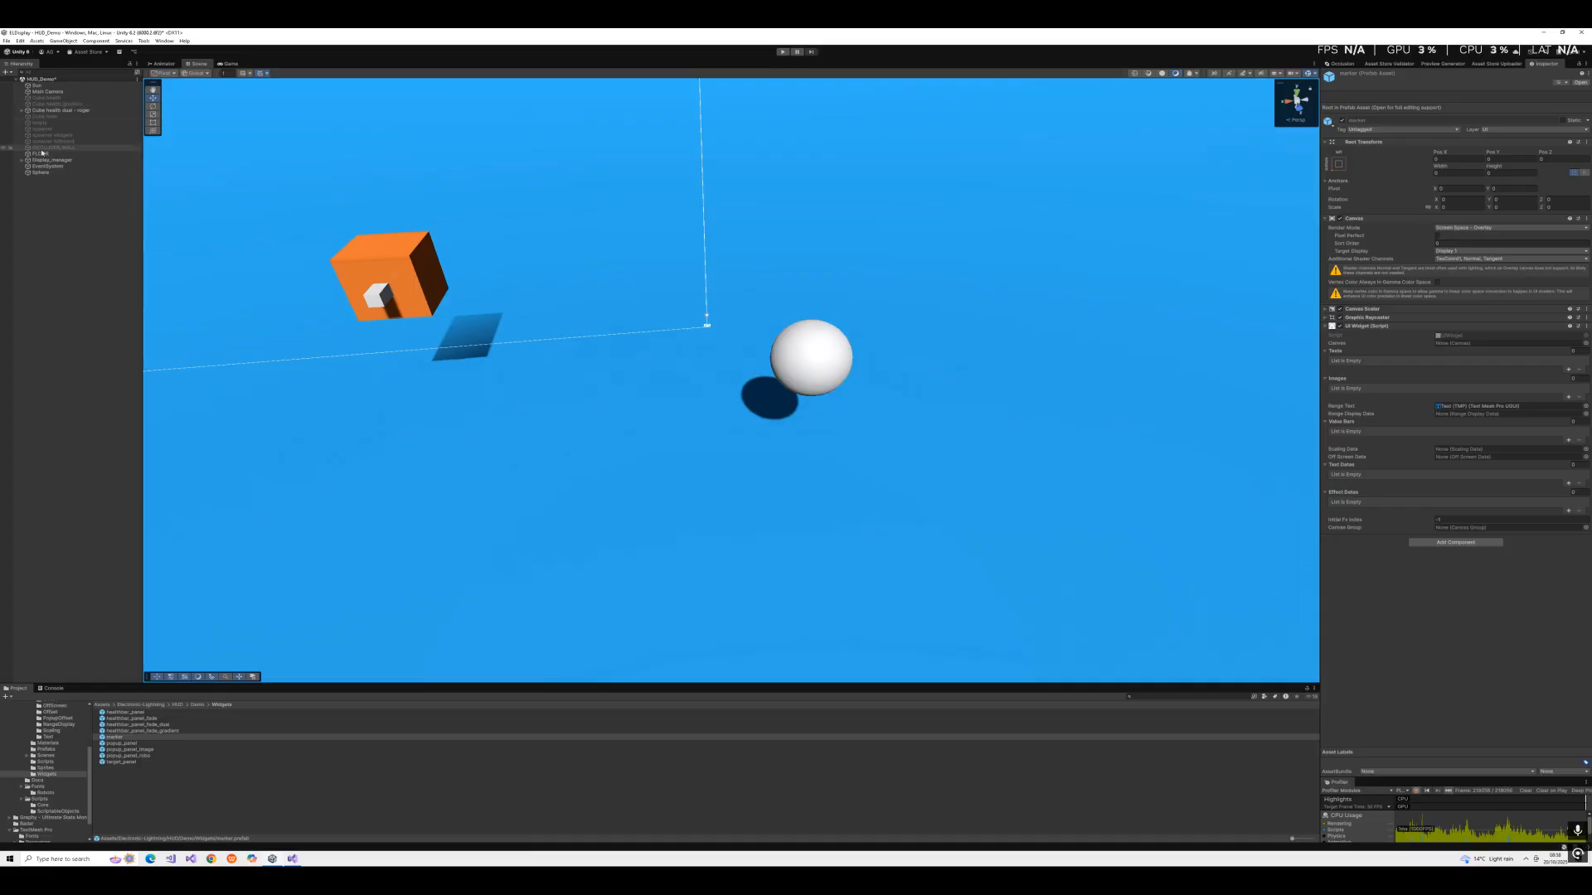
Assign target_offset_100 as the Sphere's Offset Data, inspect that asset's values, and test the scene in Play mode.
click(35, 174)
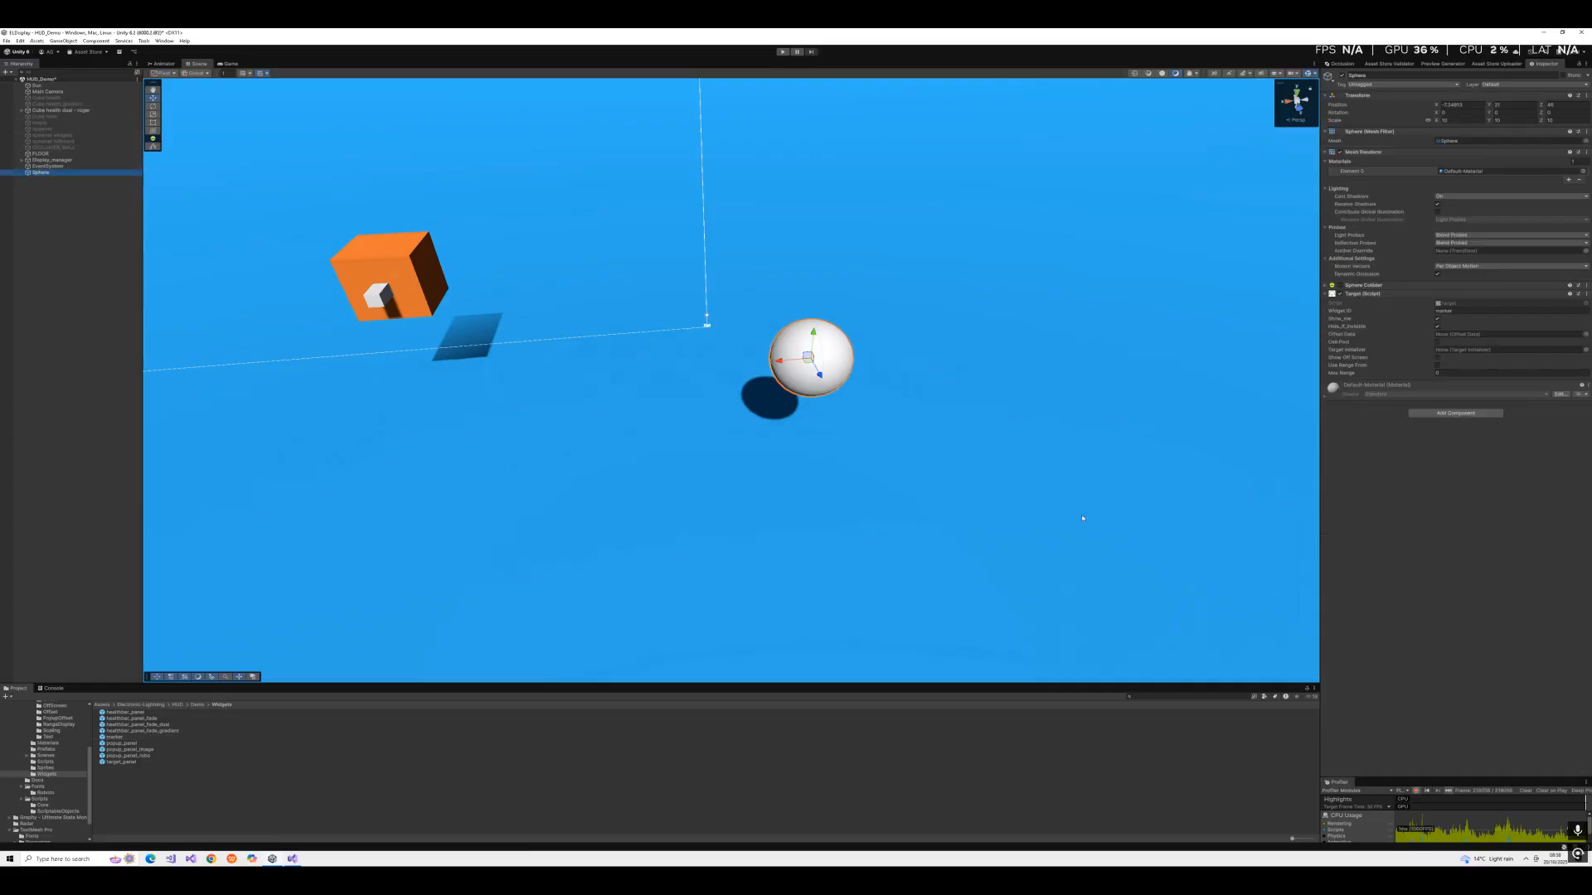
click(1586, 335)
double_click(1401, 367)
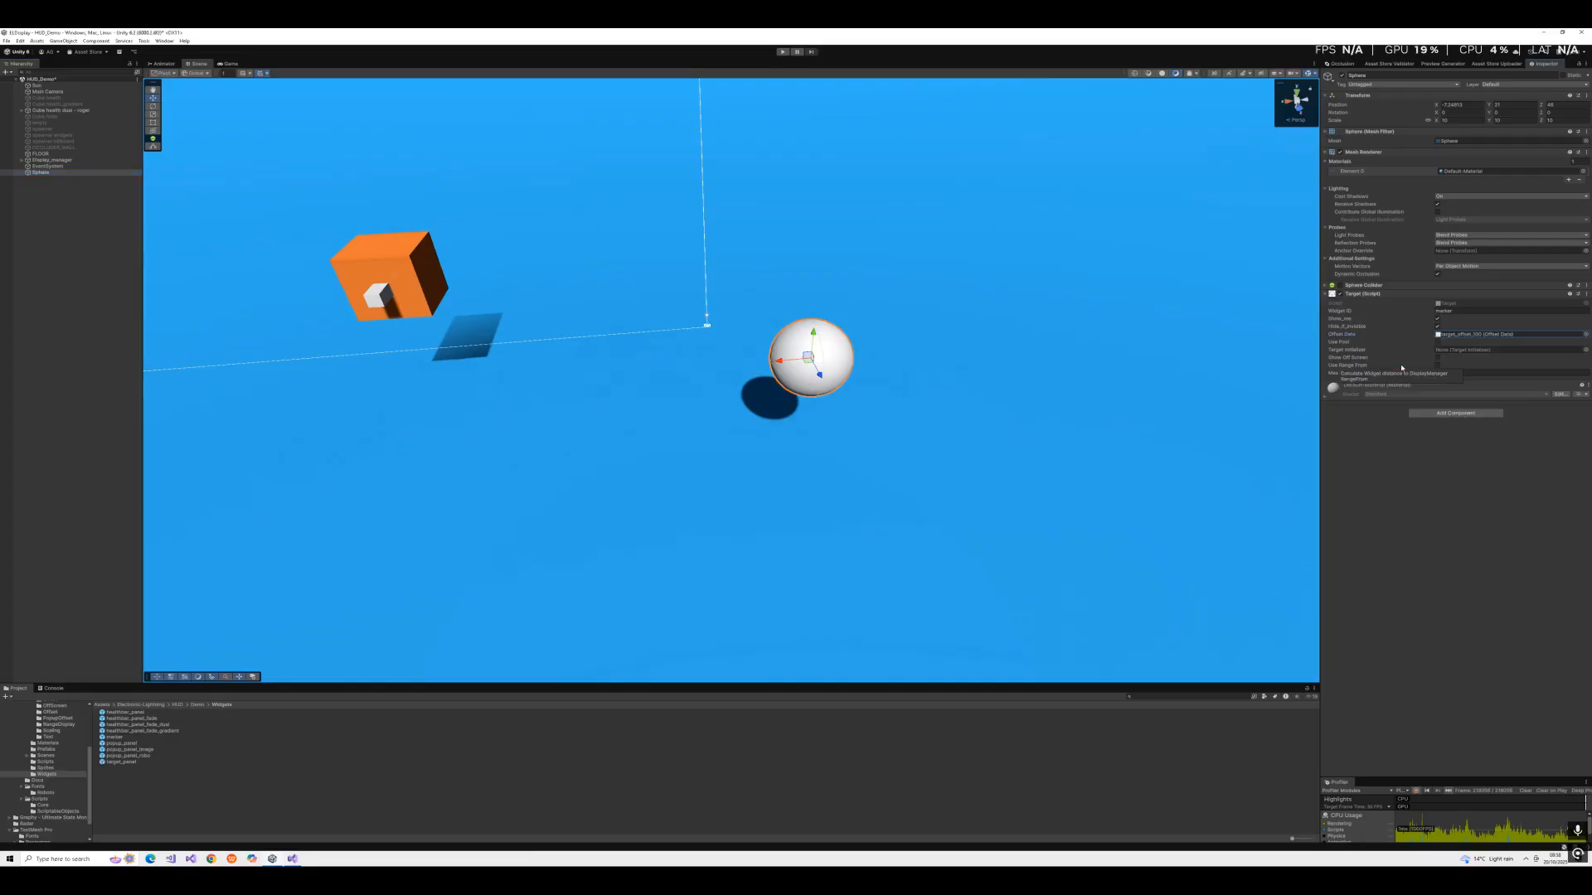
double_click(1466, 335)
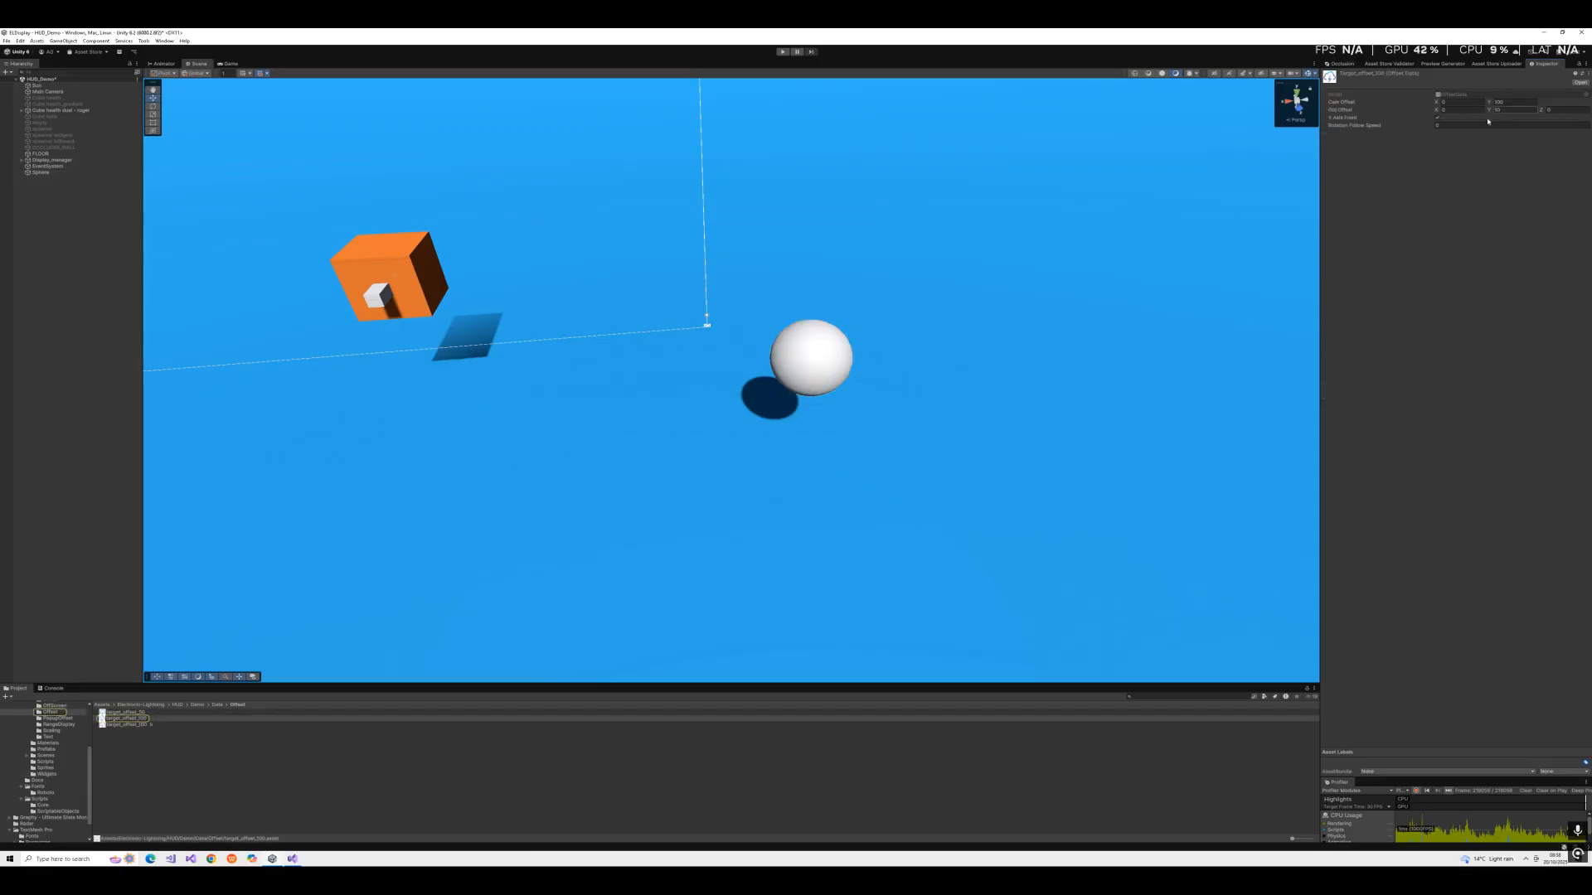
click(783, 52)
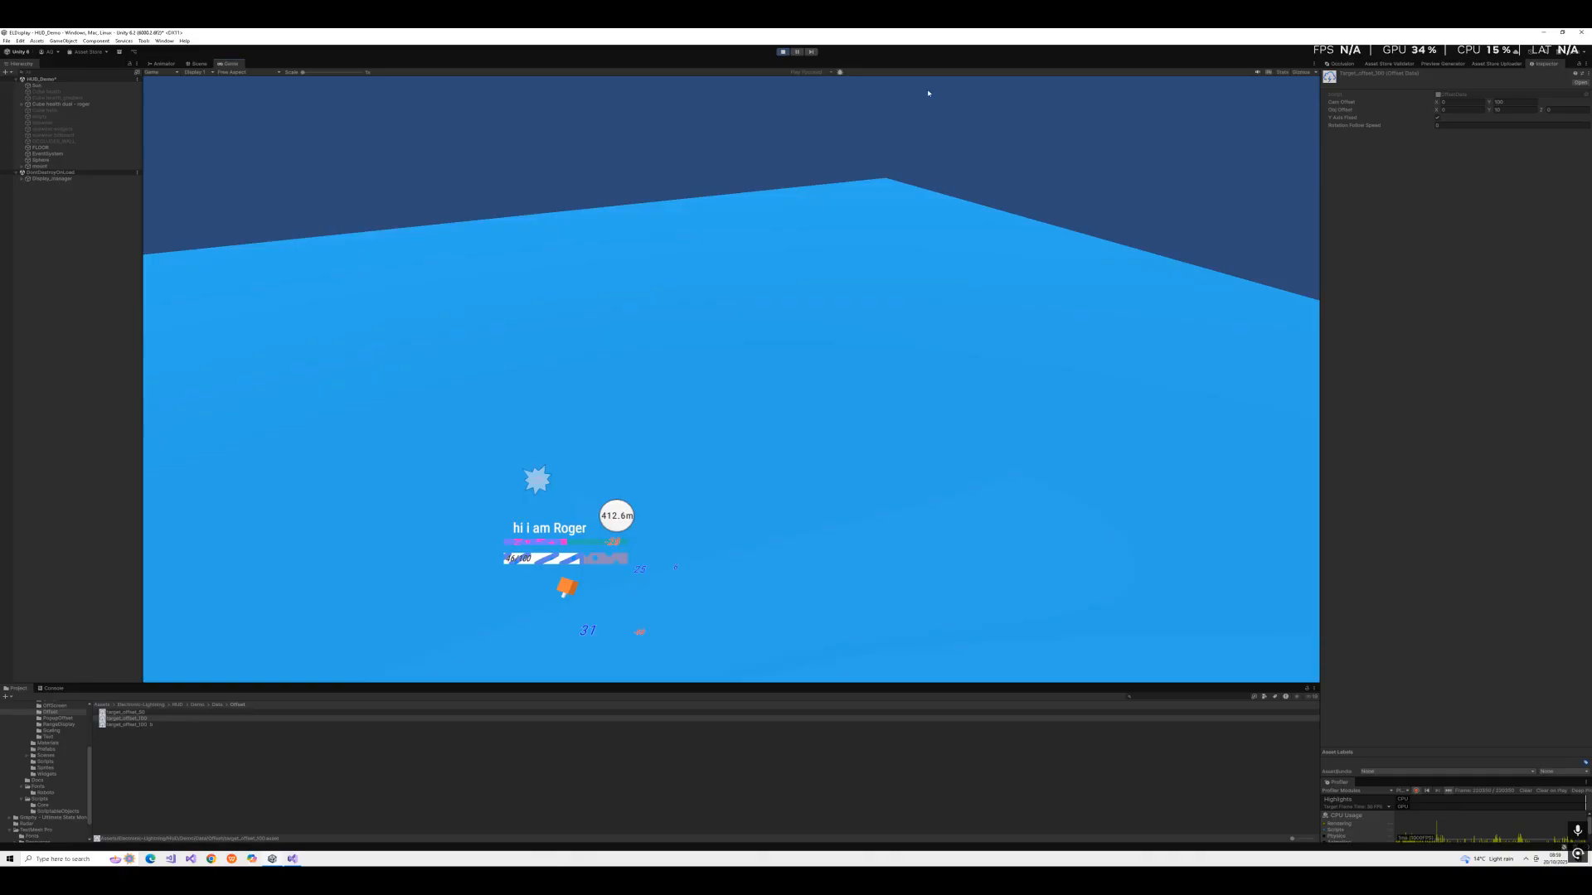
key(ctrl+p)
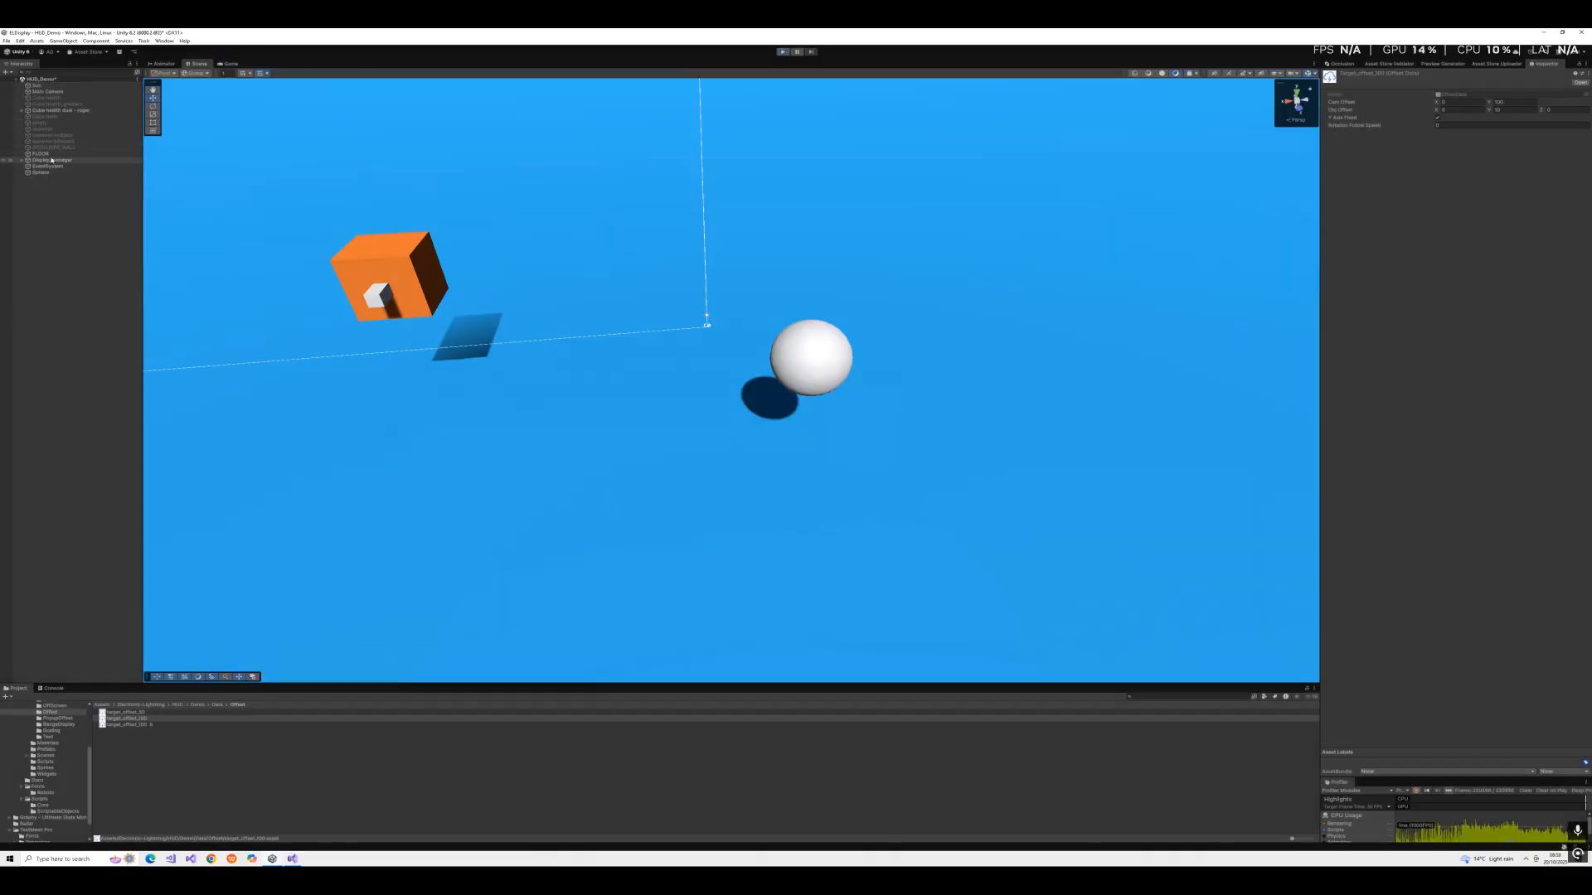
Enable the OCCLUDER_WALL object, view it from farther back in the scene, and disable it again.
click(40, 171)
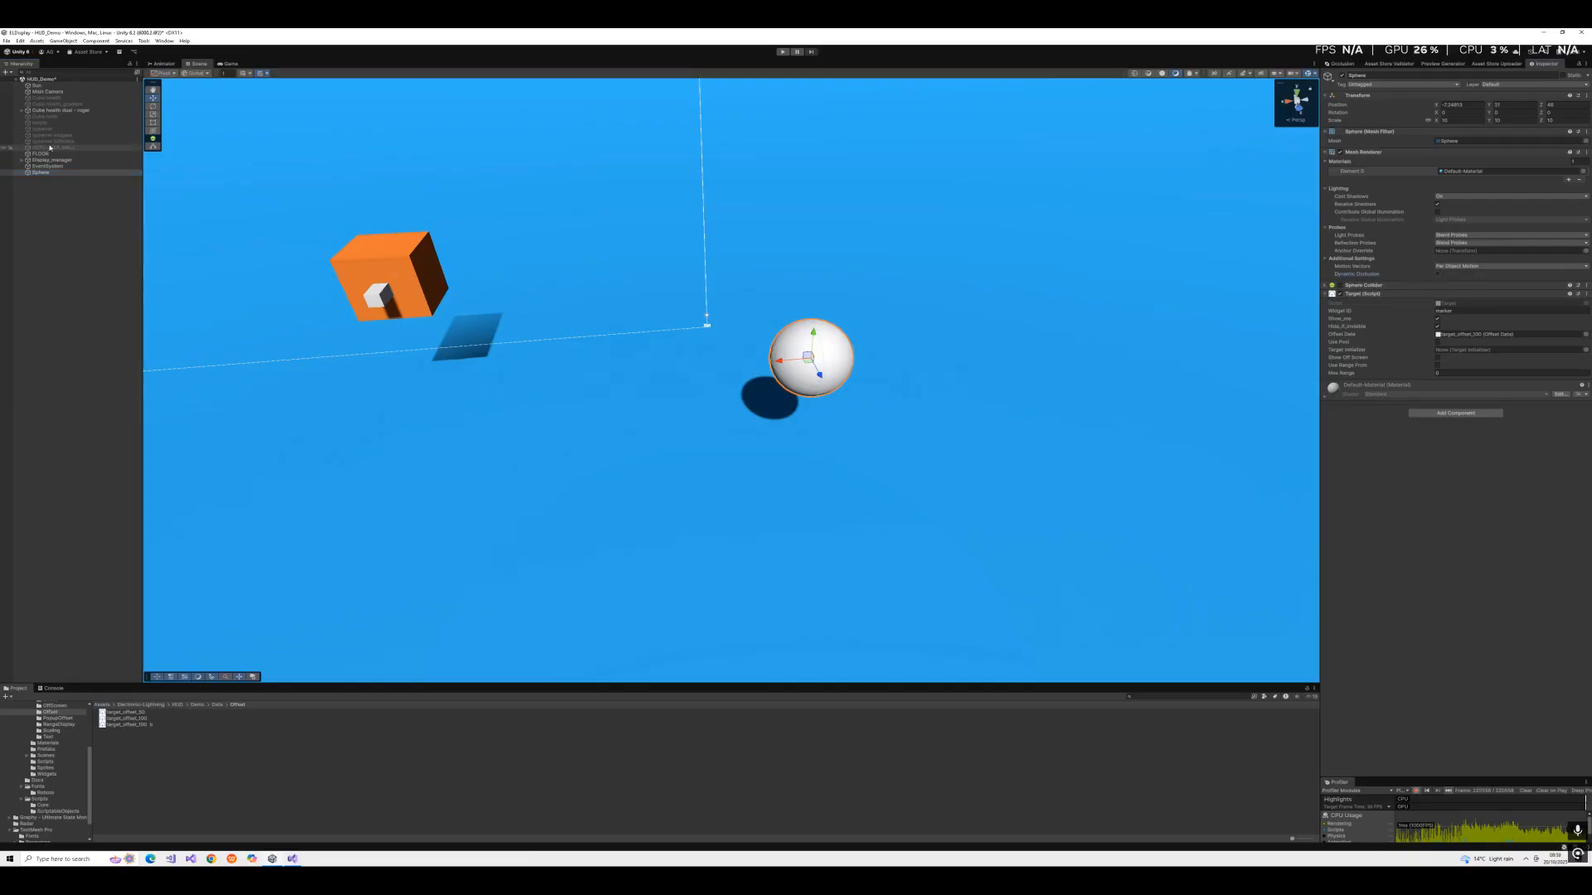
click(51, 147)
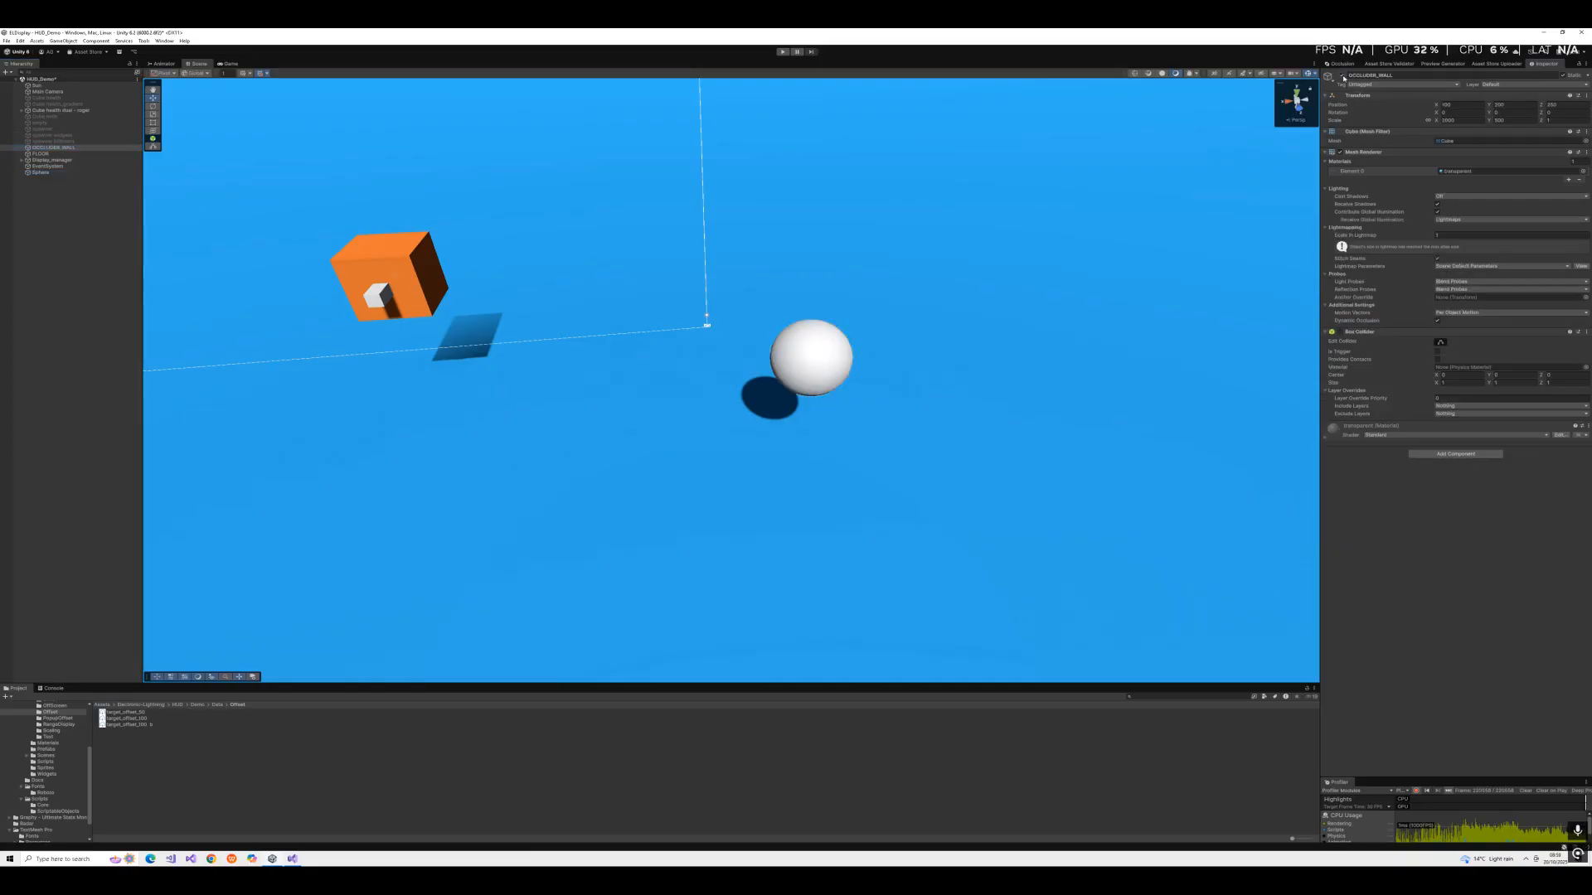
right_drag(1121, 264, 1082, 279)
key(s)
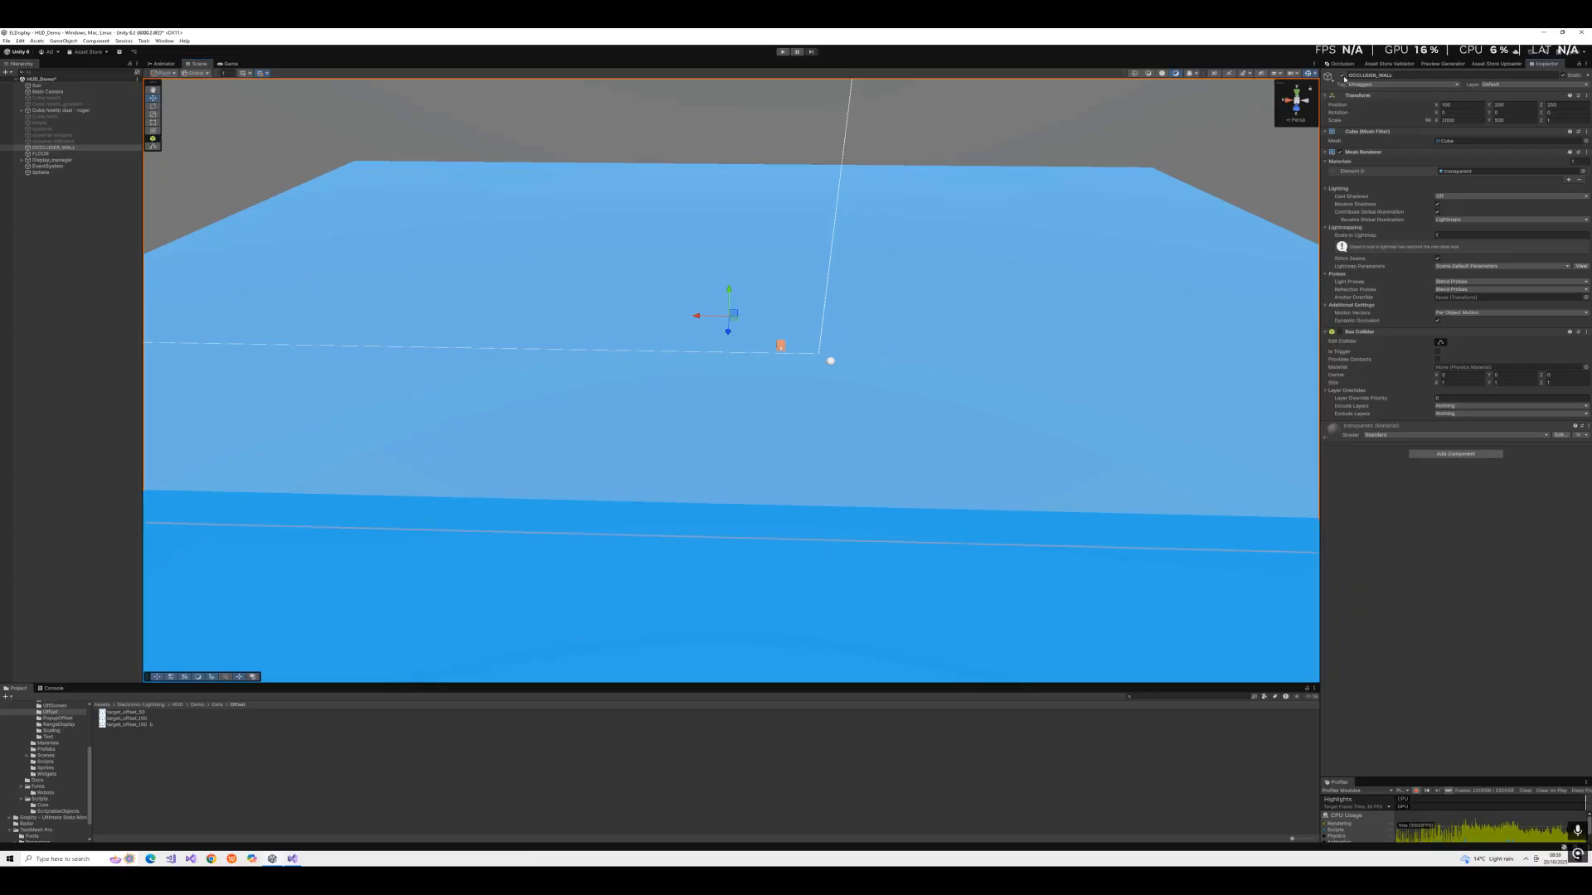
click(1342, 75)
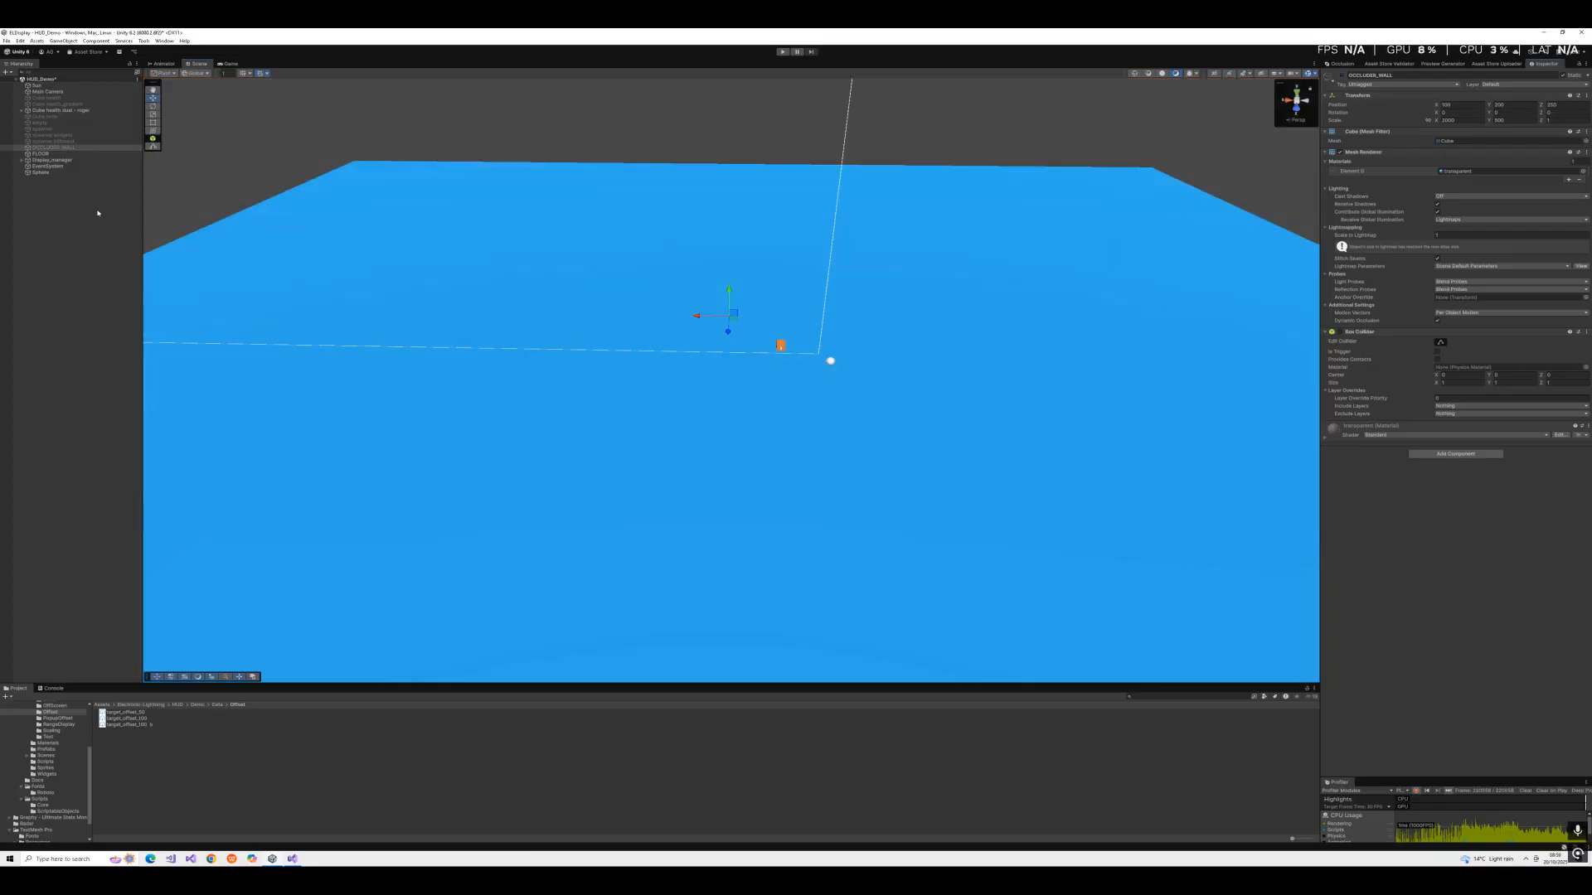
Run the scene with the Sphere selected, move nearer and farther to examine the marker's range text, and stop Play mode.
click(41, 172)
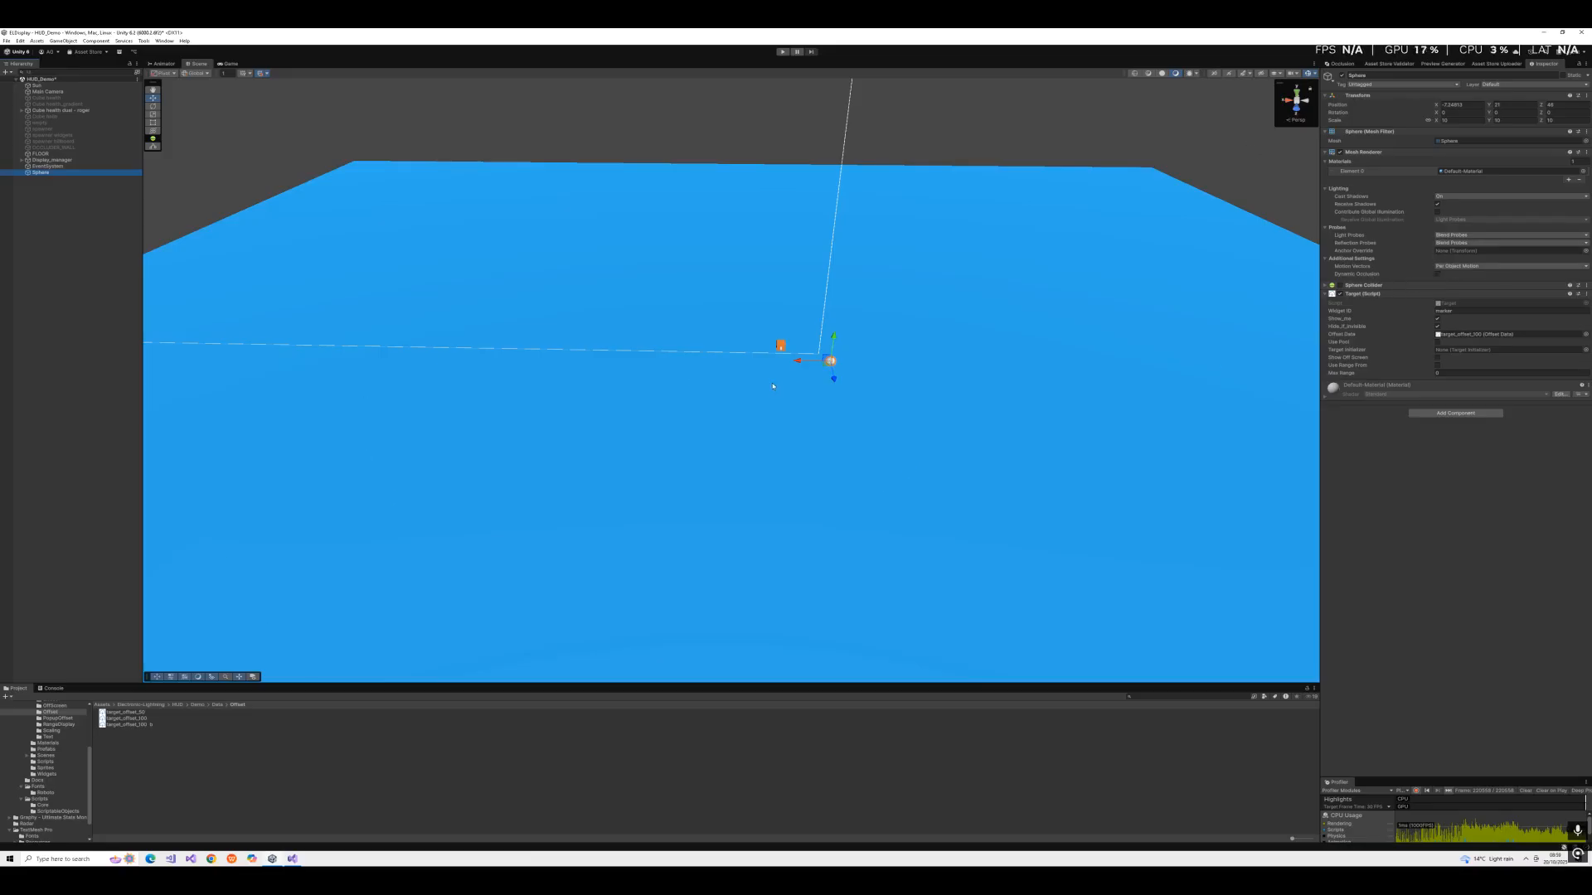
click(781, 51)
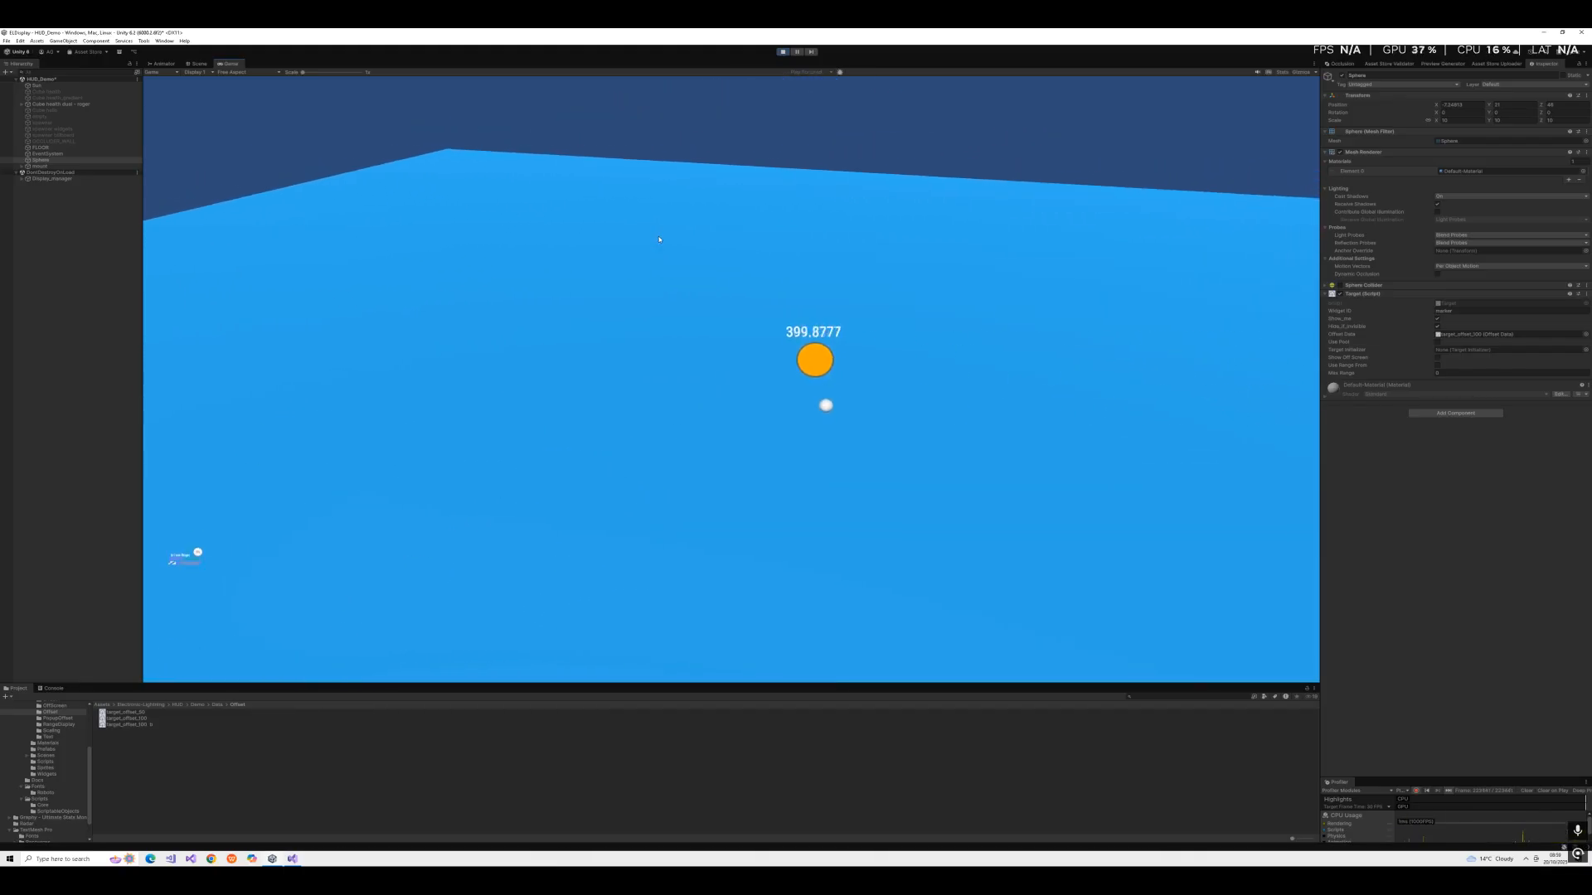
key(s)
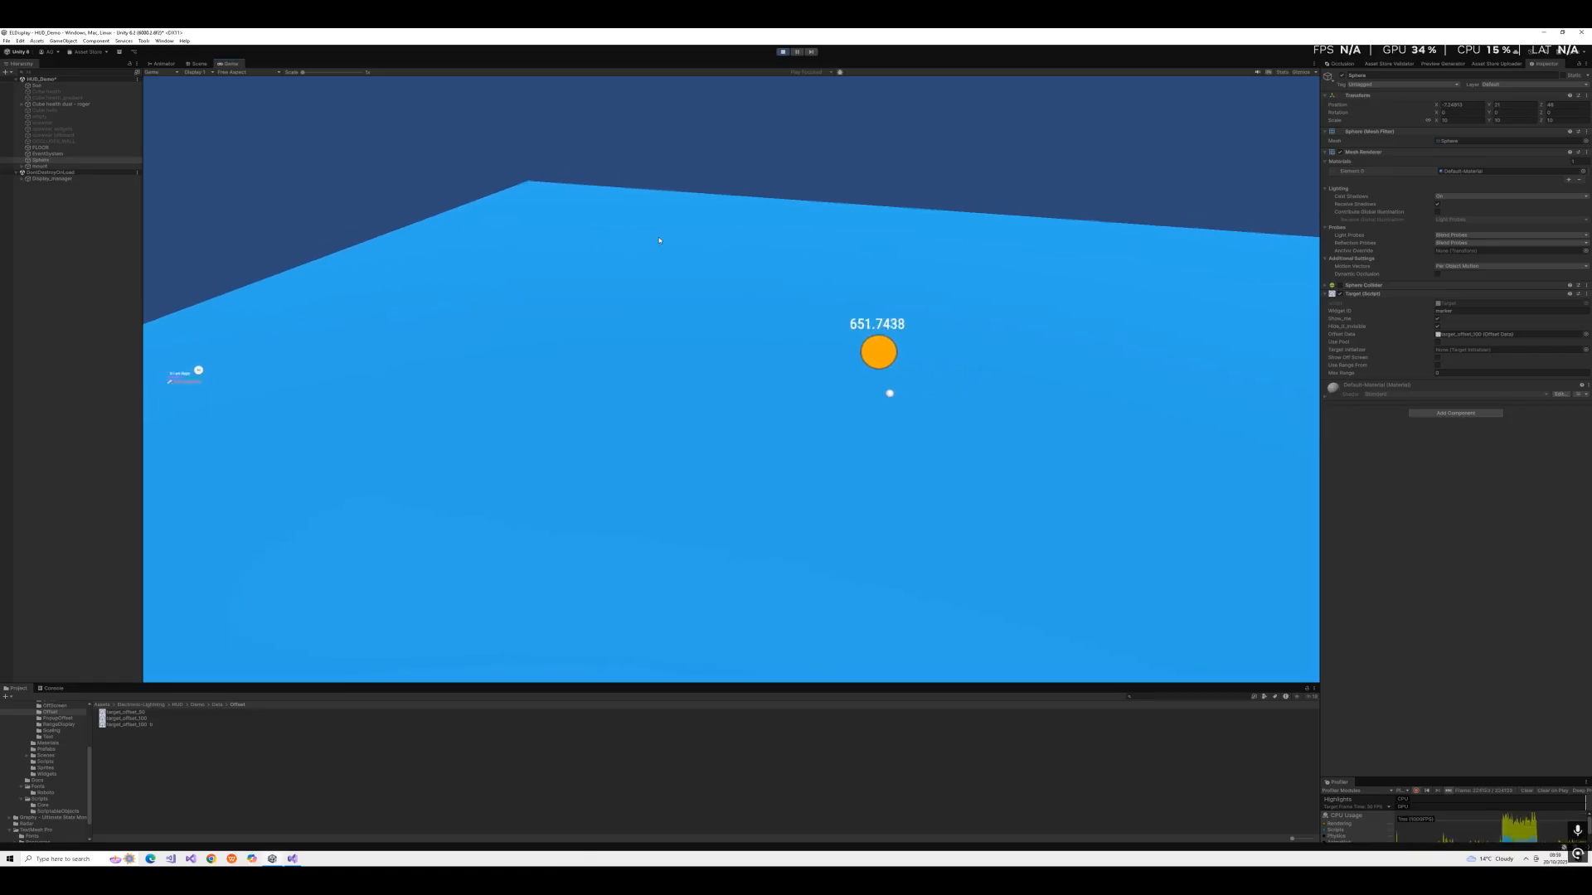
key(w)
key(d)
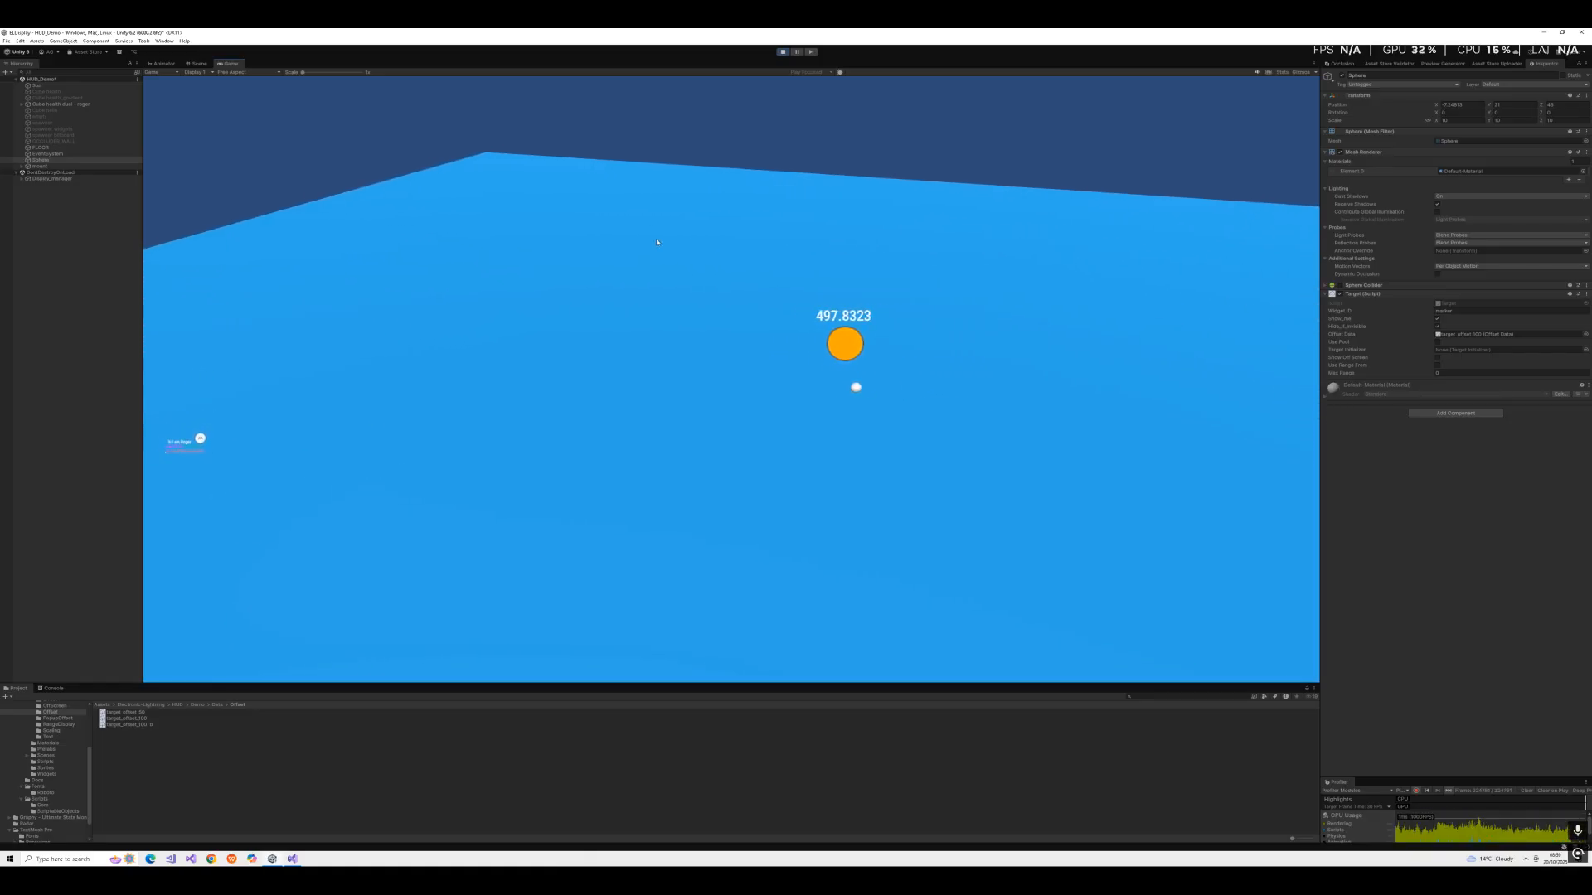
key(d)
key(s)
key(s)
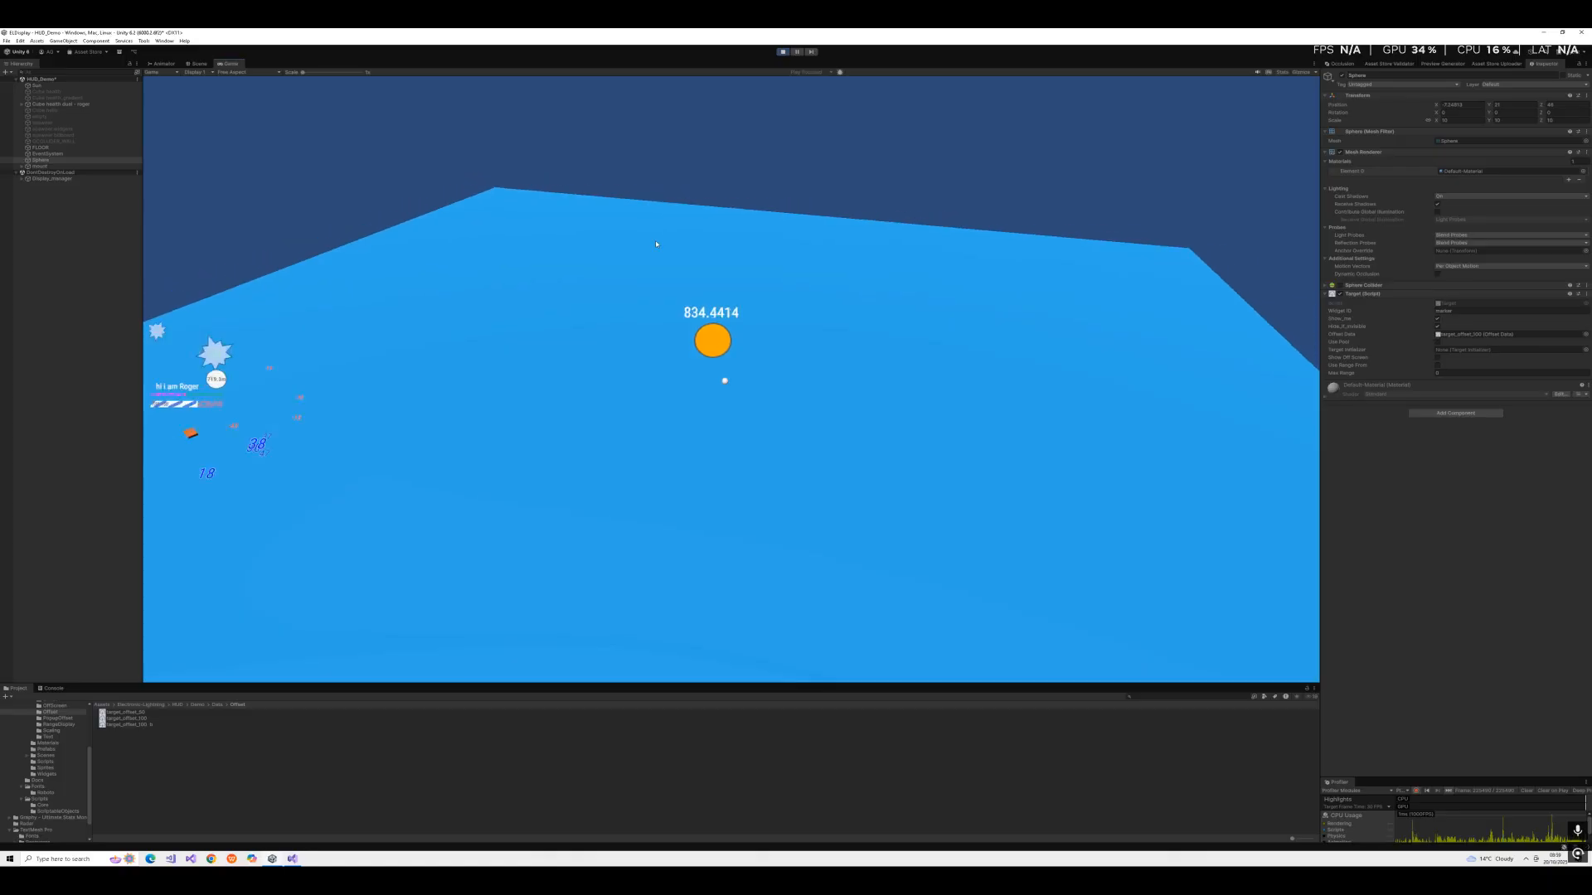
key(w)
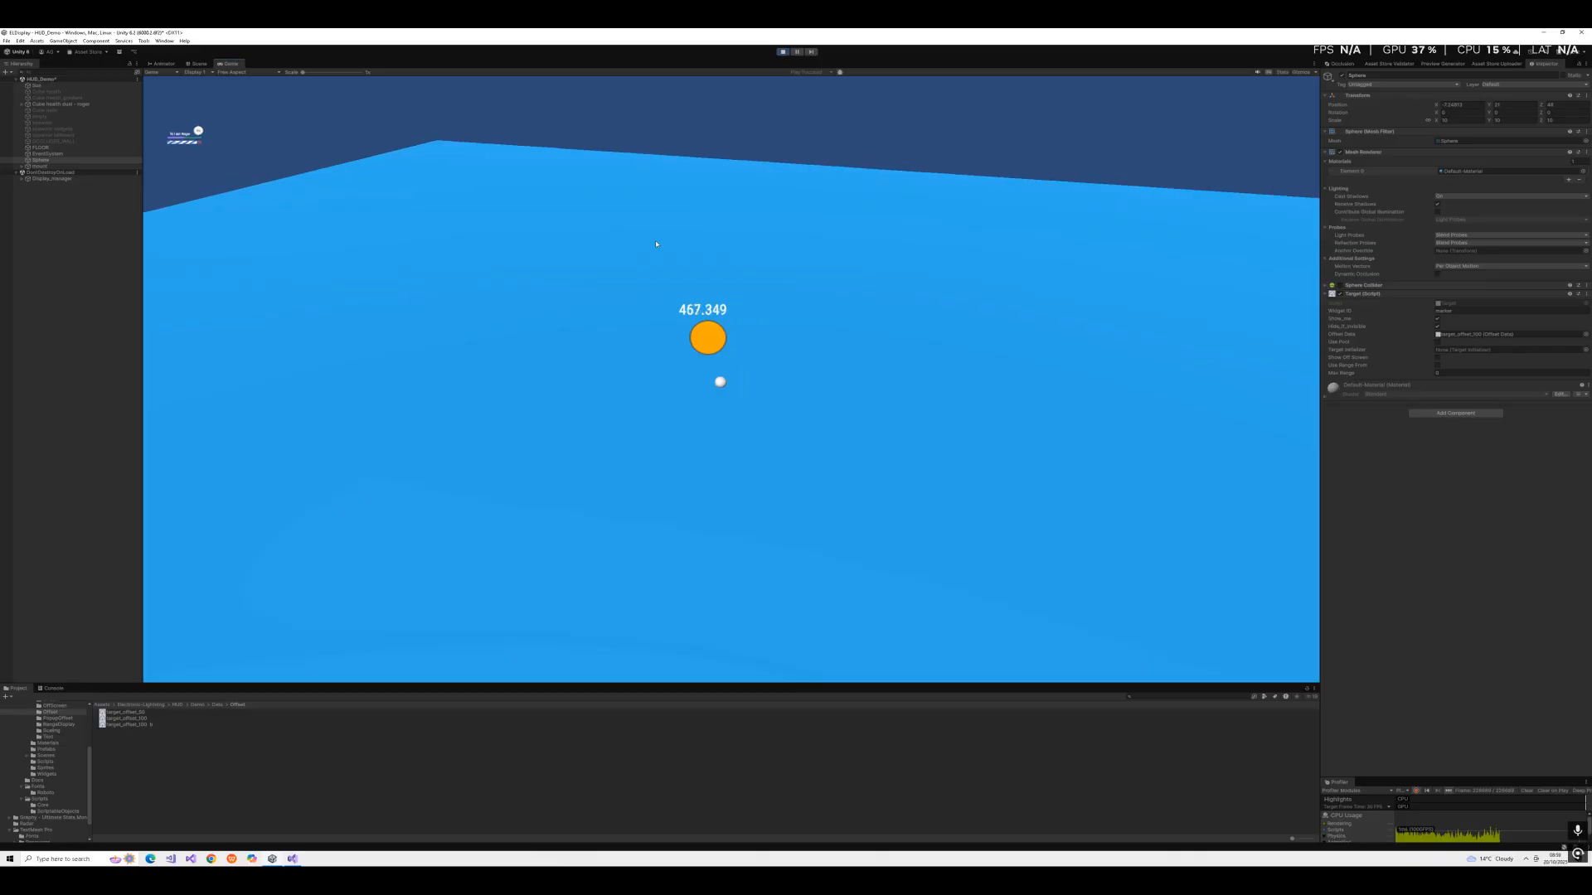
key(s)
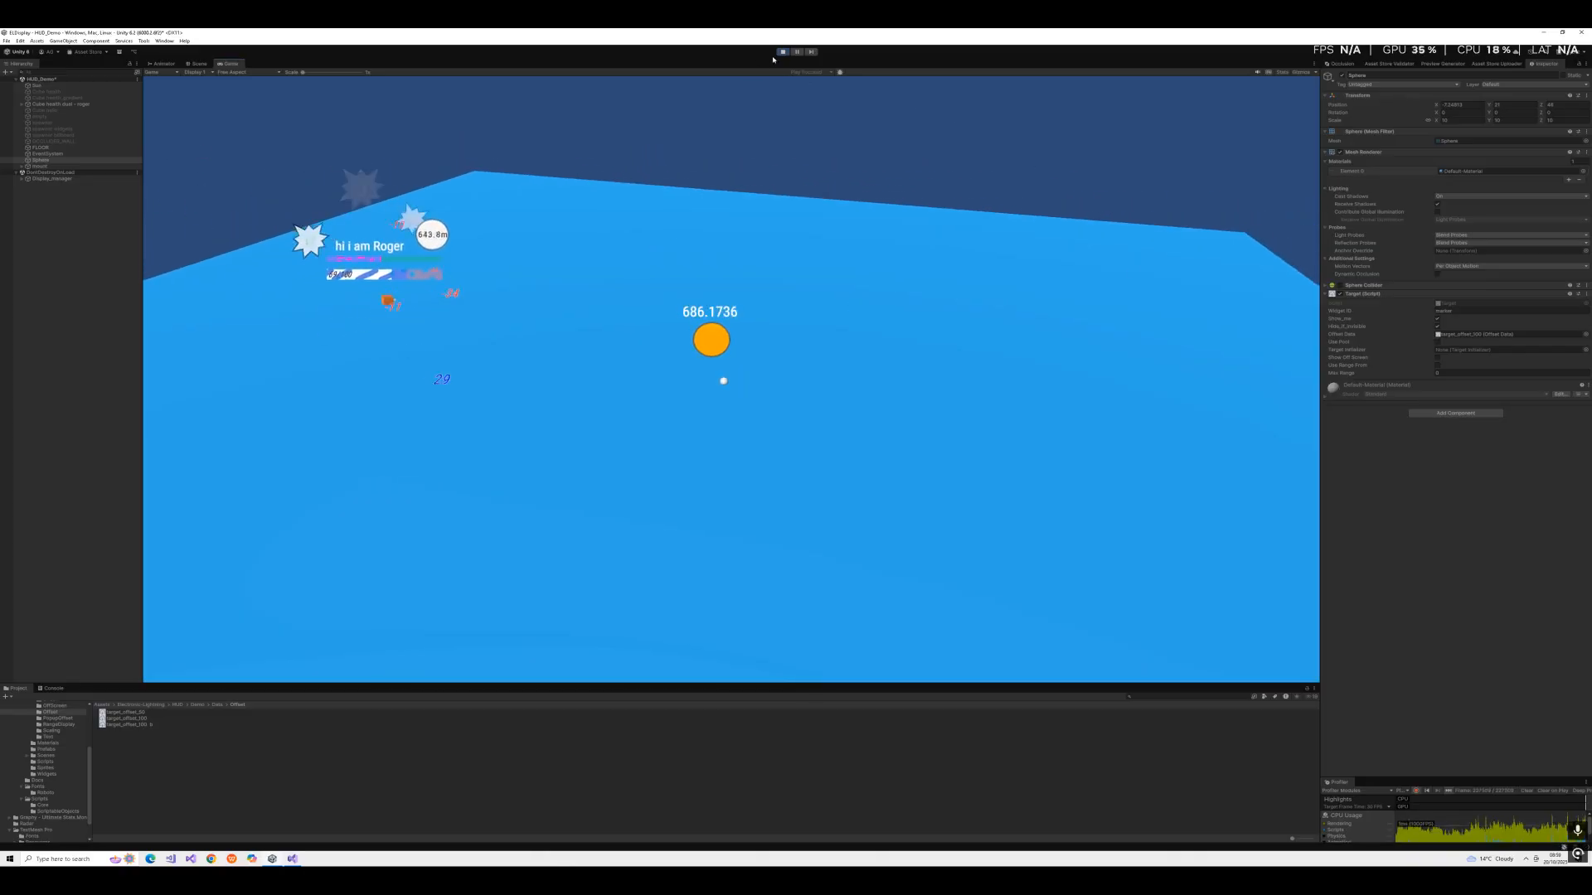
click(783, 52)
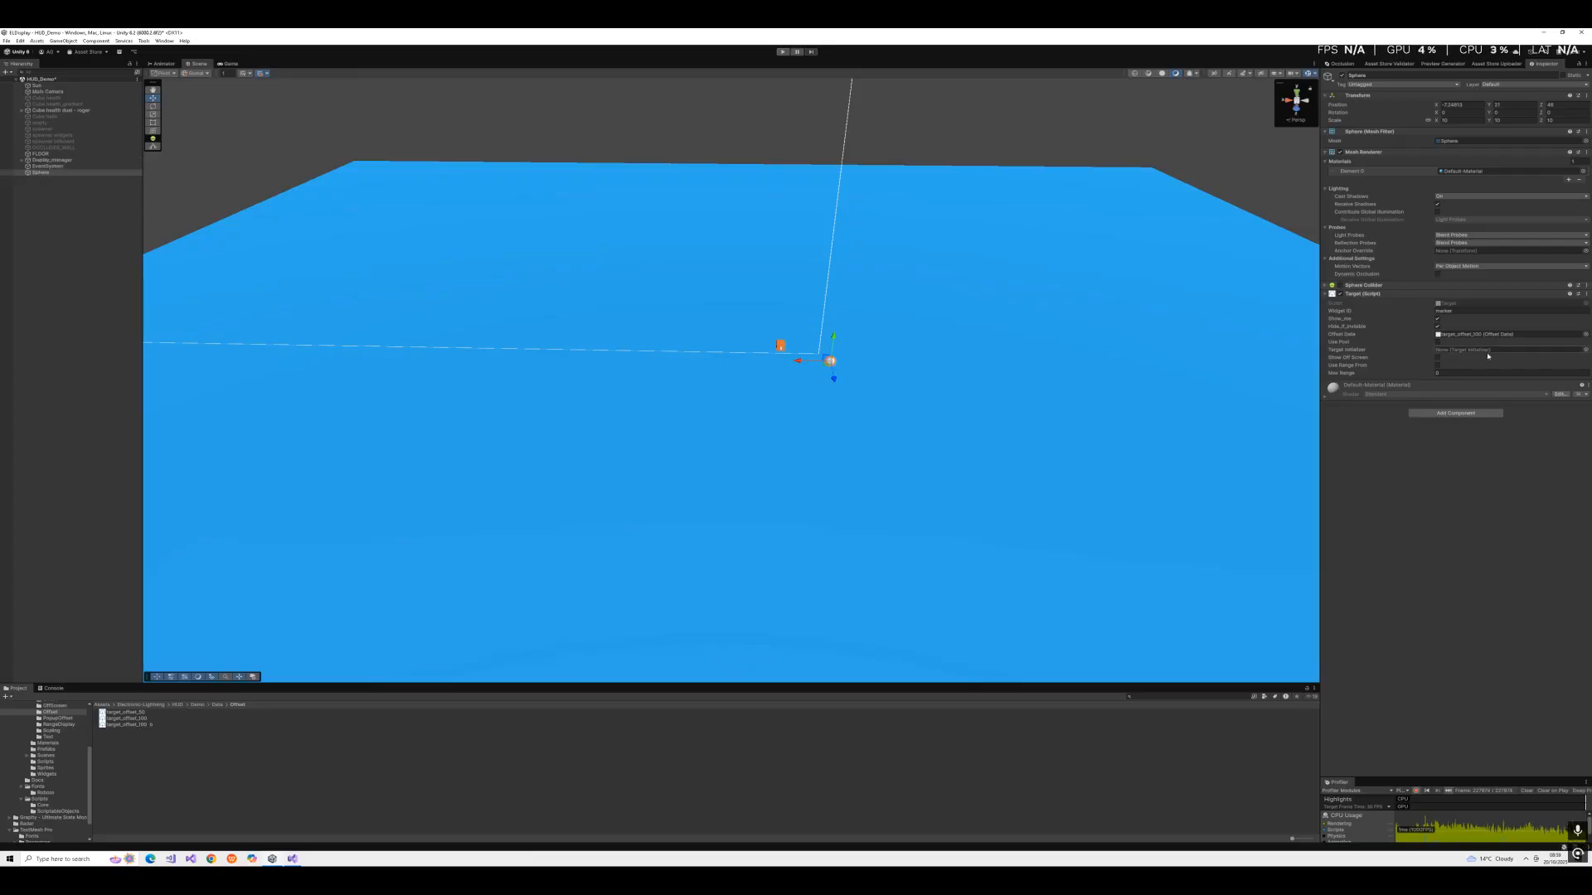
Open the marker prefab from the Widgets folder and set the Image's Pos X and Pos Y to 0.
click(47, 775)
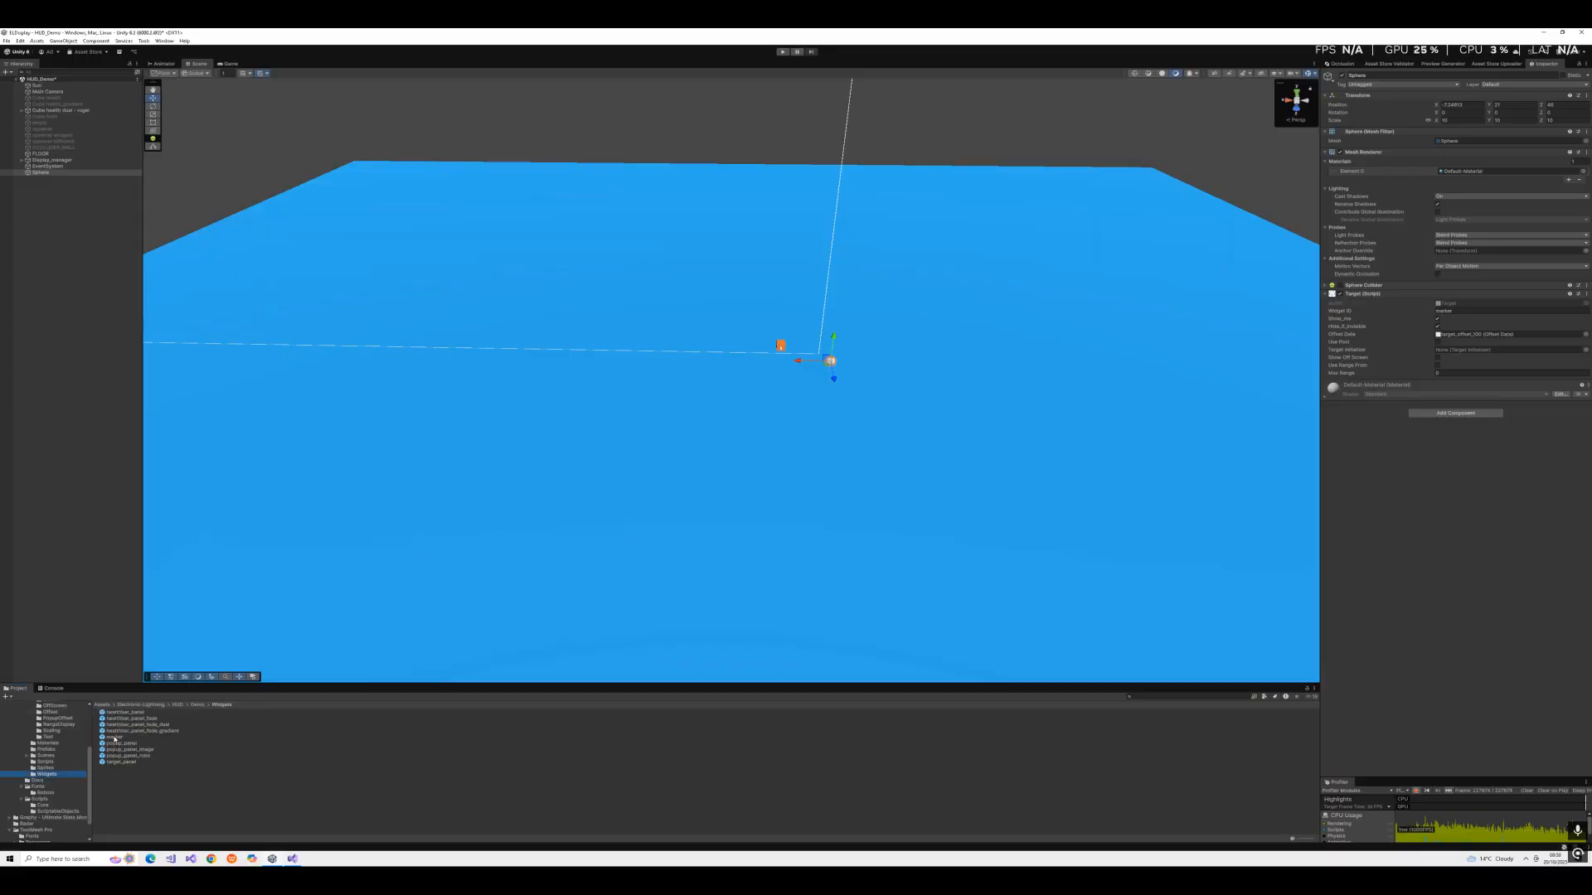
double_click(113, 737)
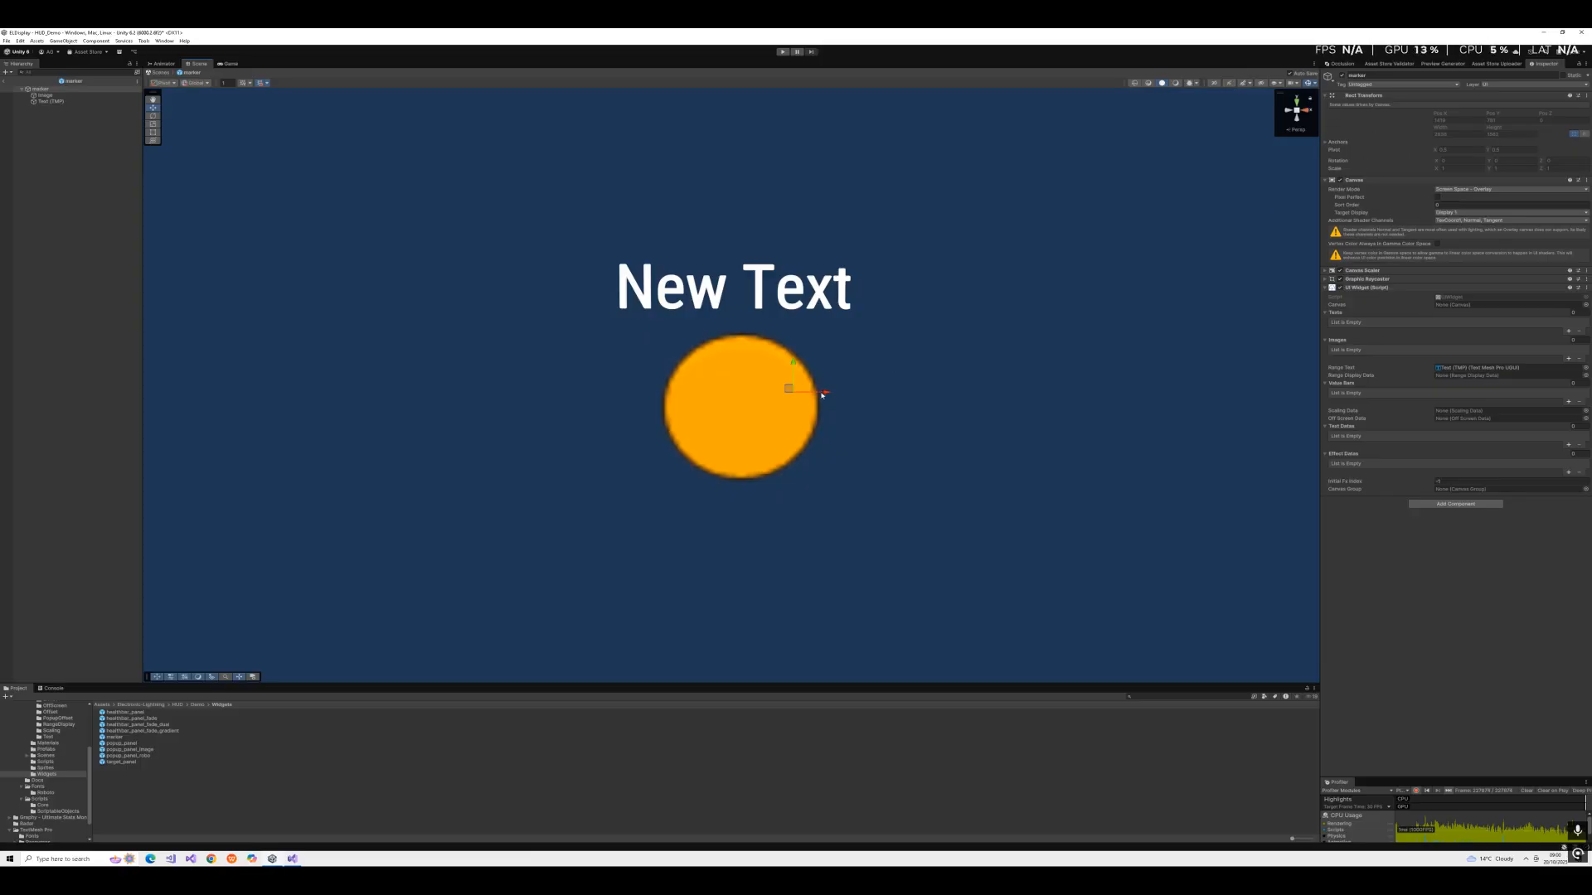
click(46, 95)
click(52, 101)
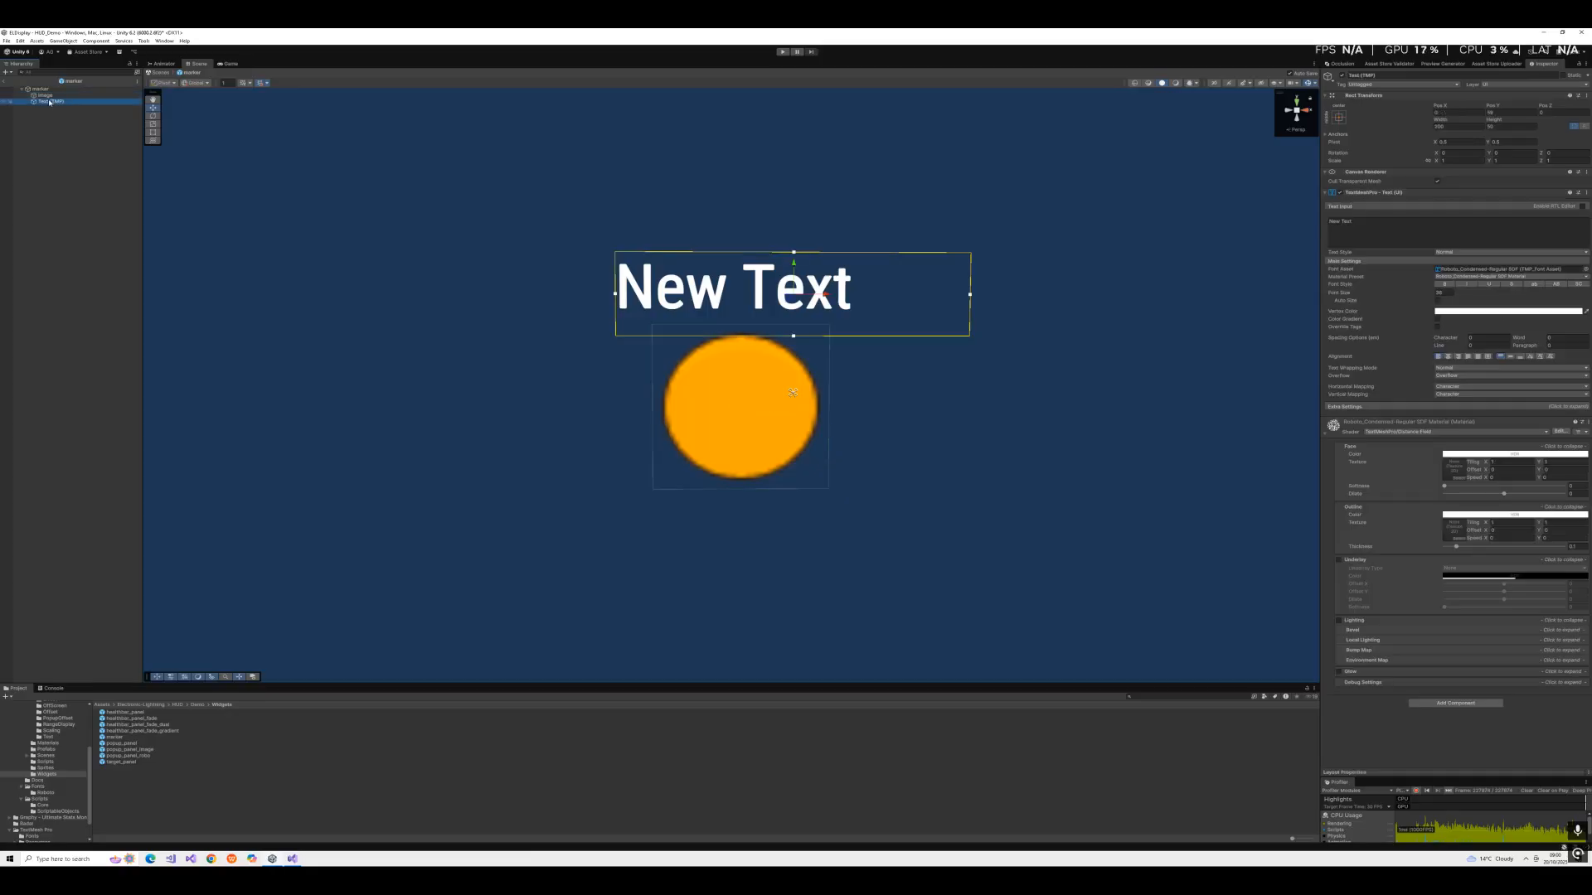
click(45, 96)
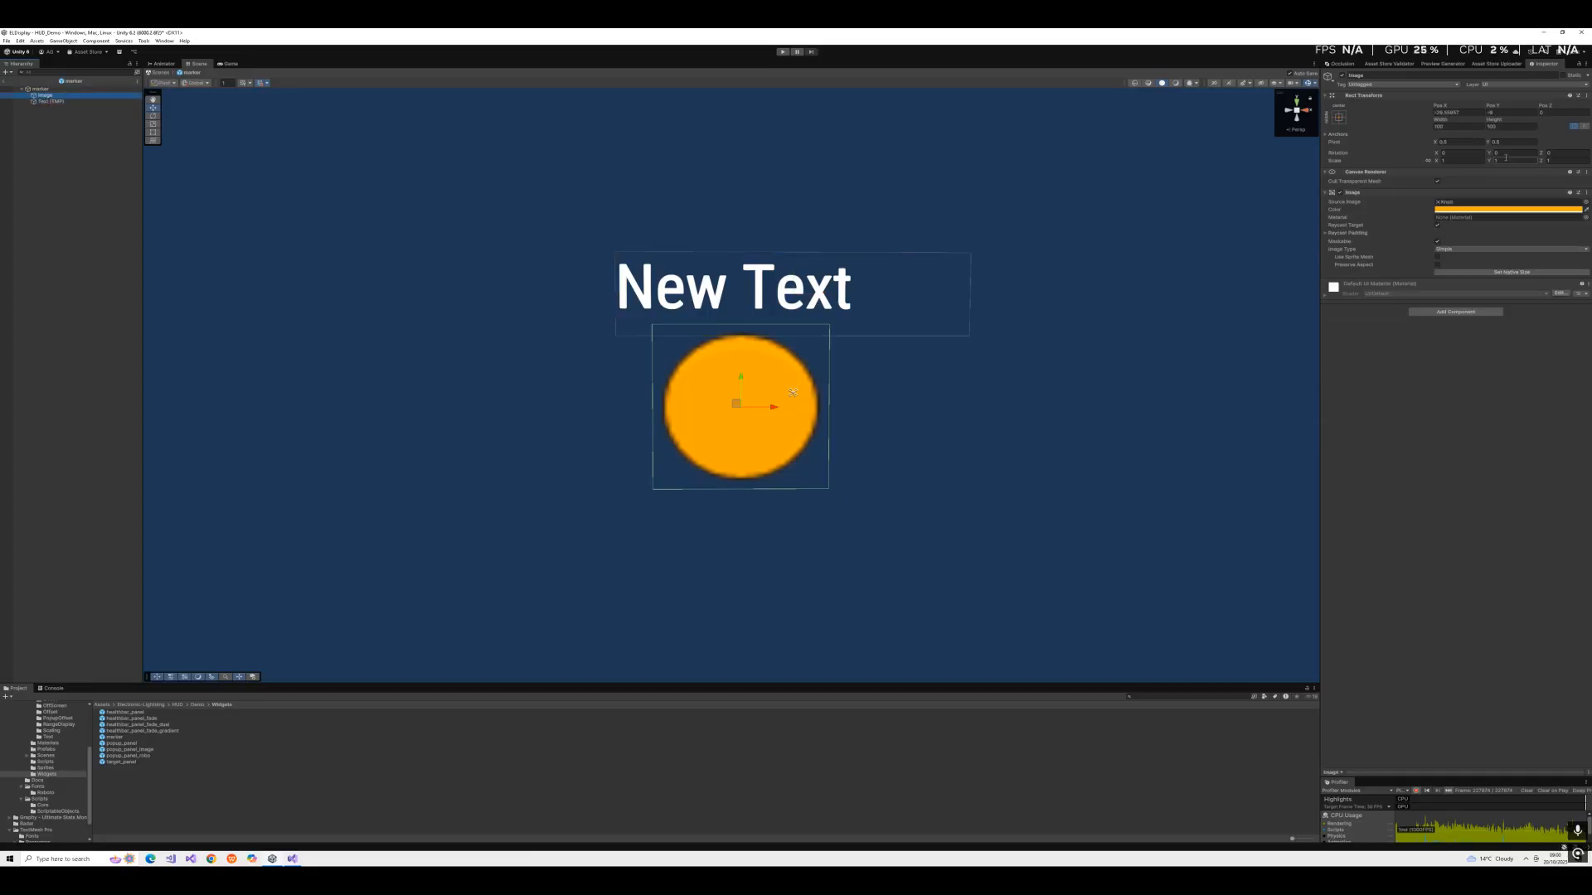
text(0)
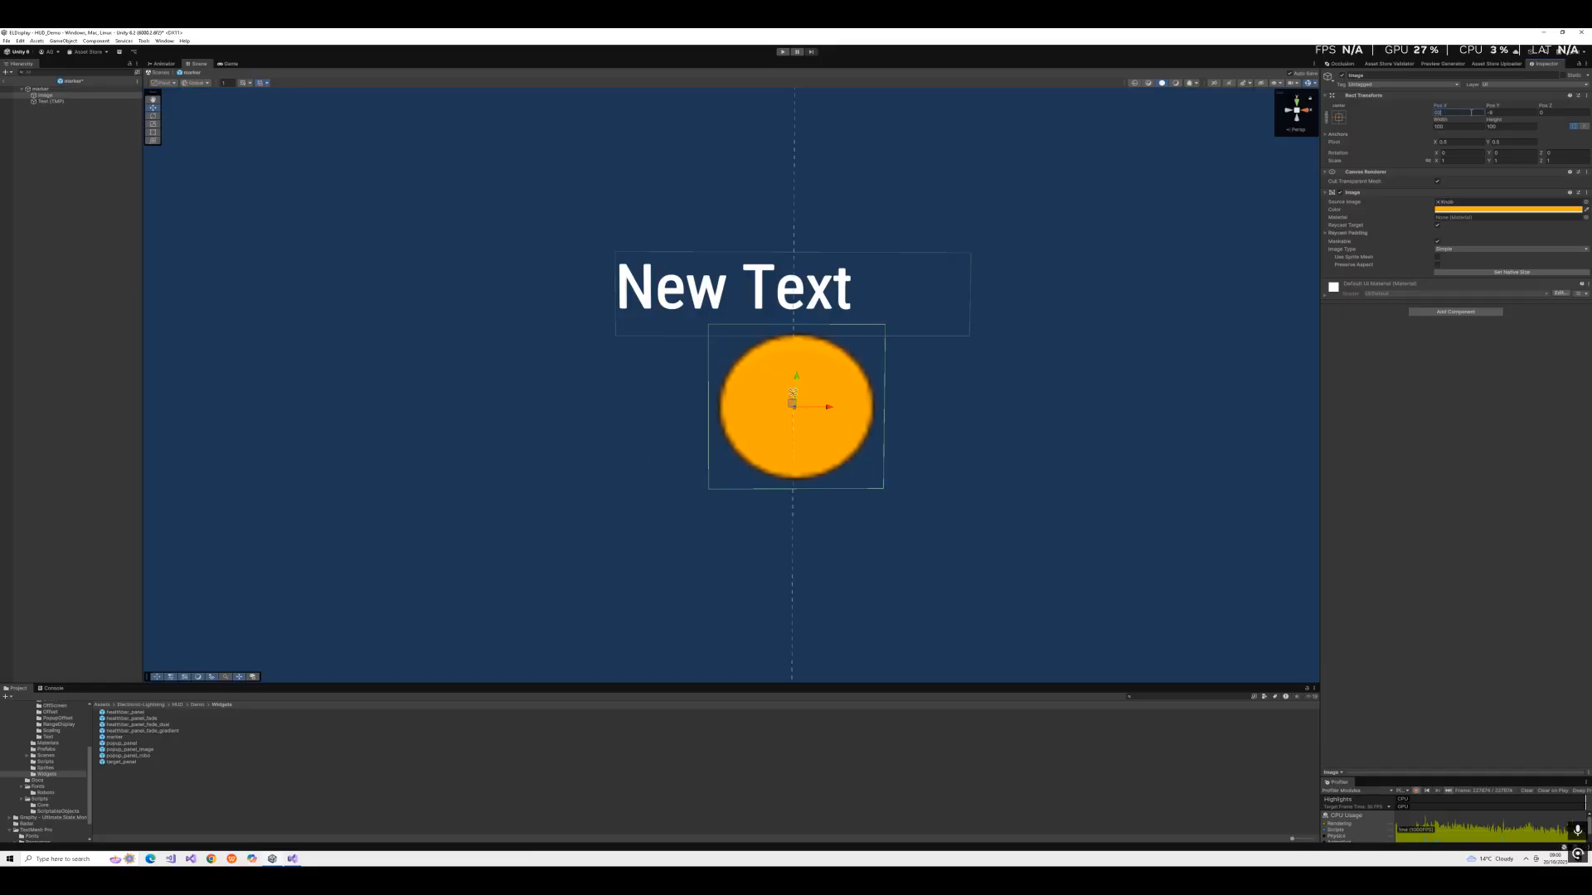
key(BackSpace)
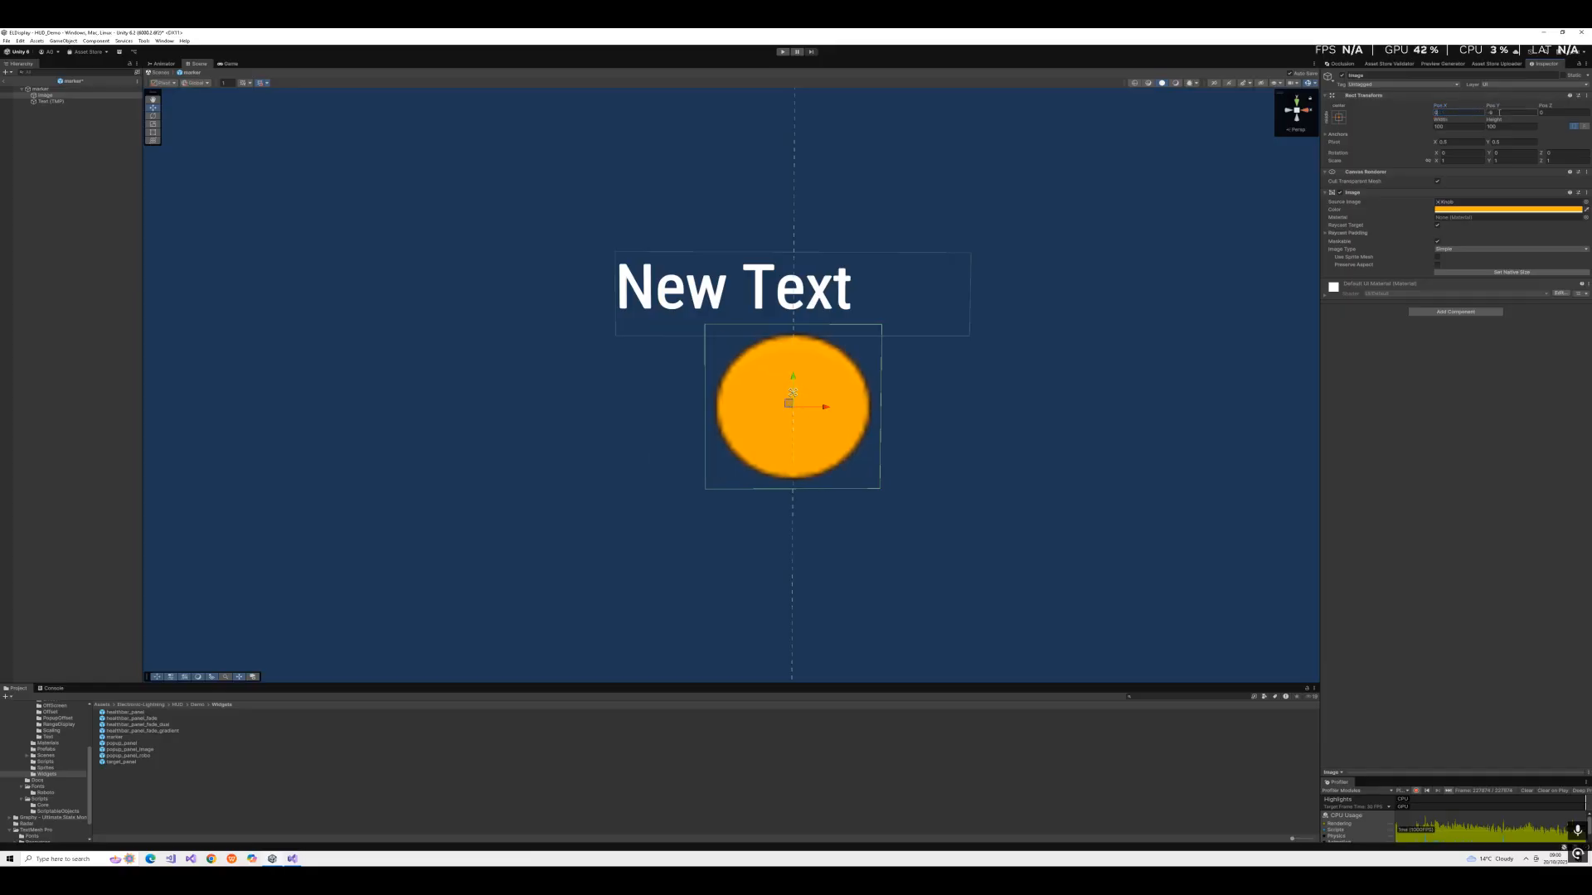
text(0)
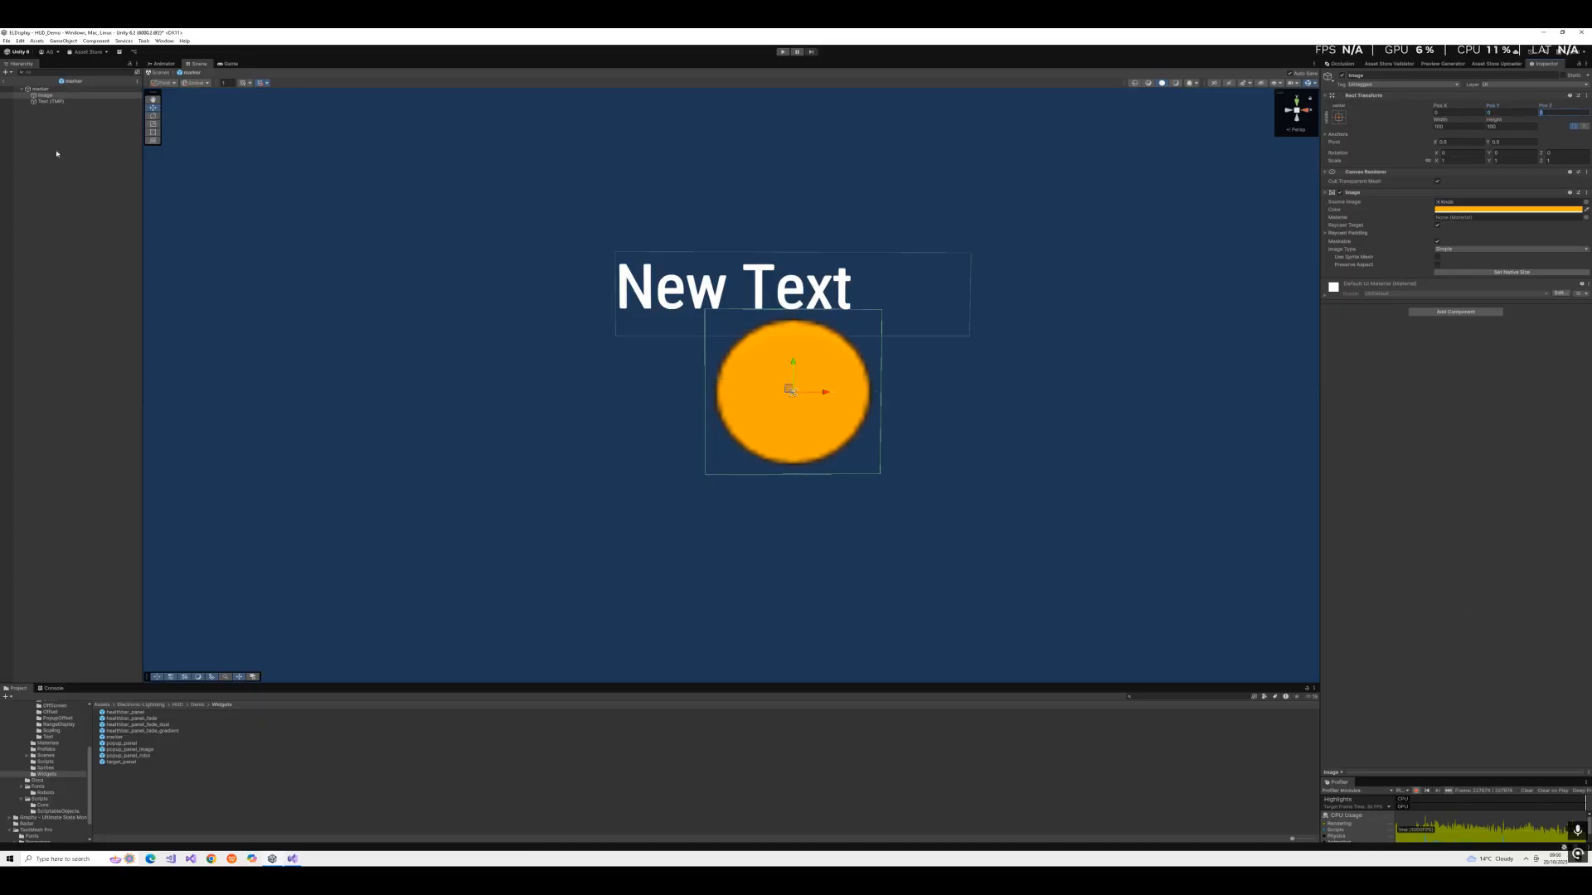
Center the marker prefab's Text (TMP) horizontally above the orange circle.
click(52, 101)
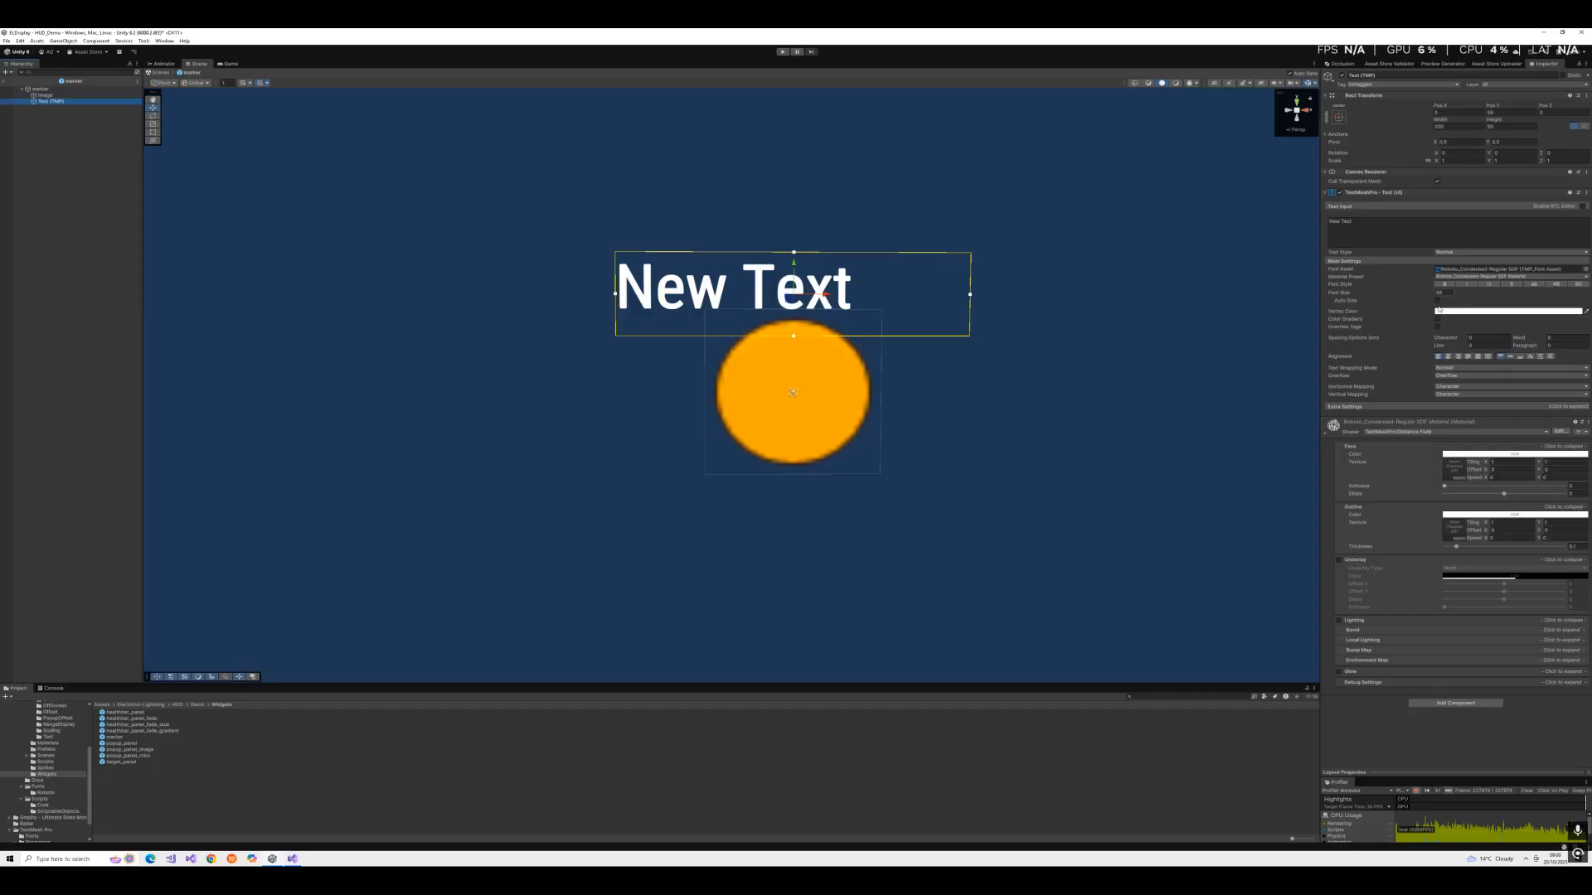
click(1456, 356)
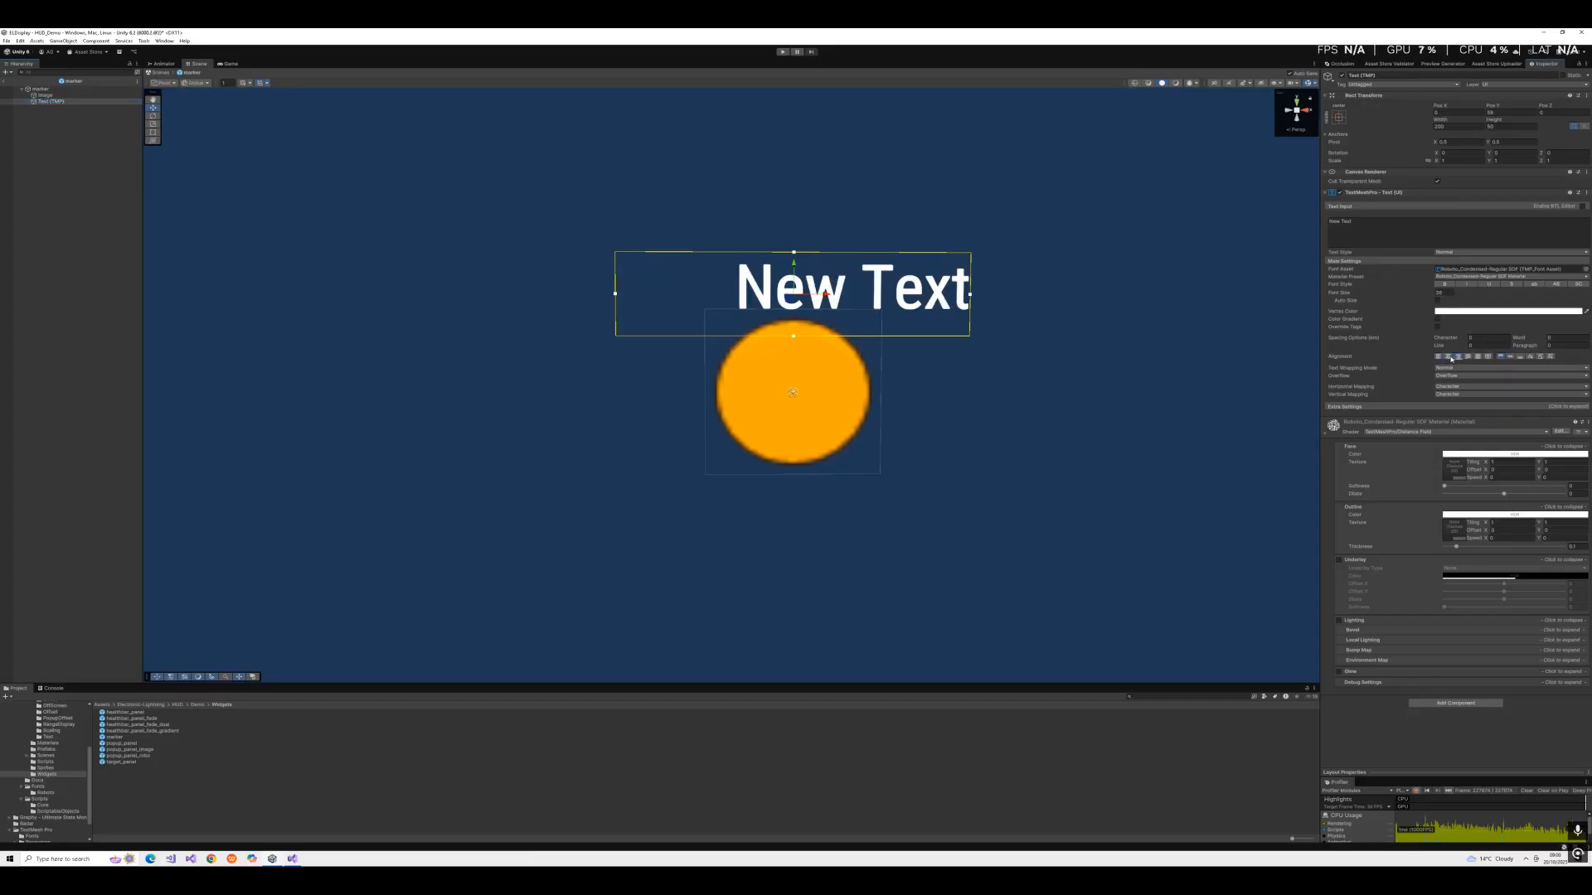
click(1449, 356)
click(843, 521)
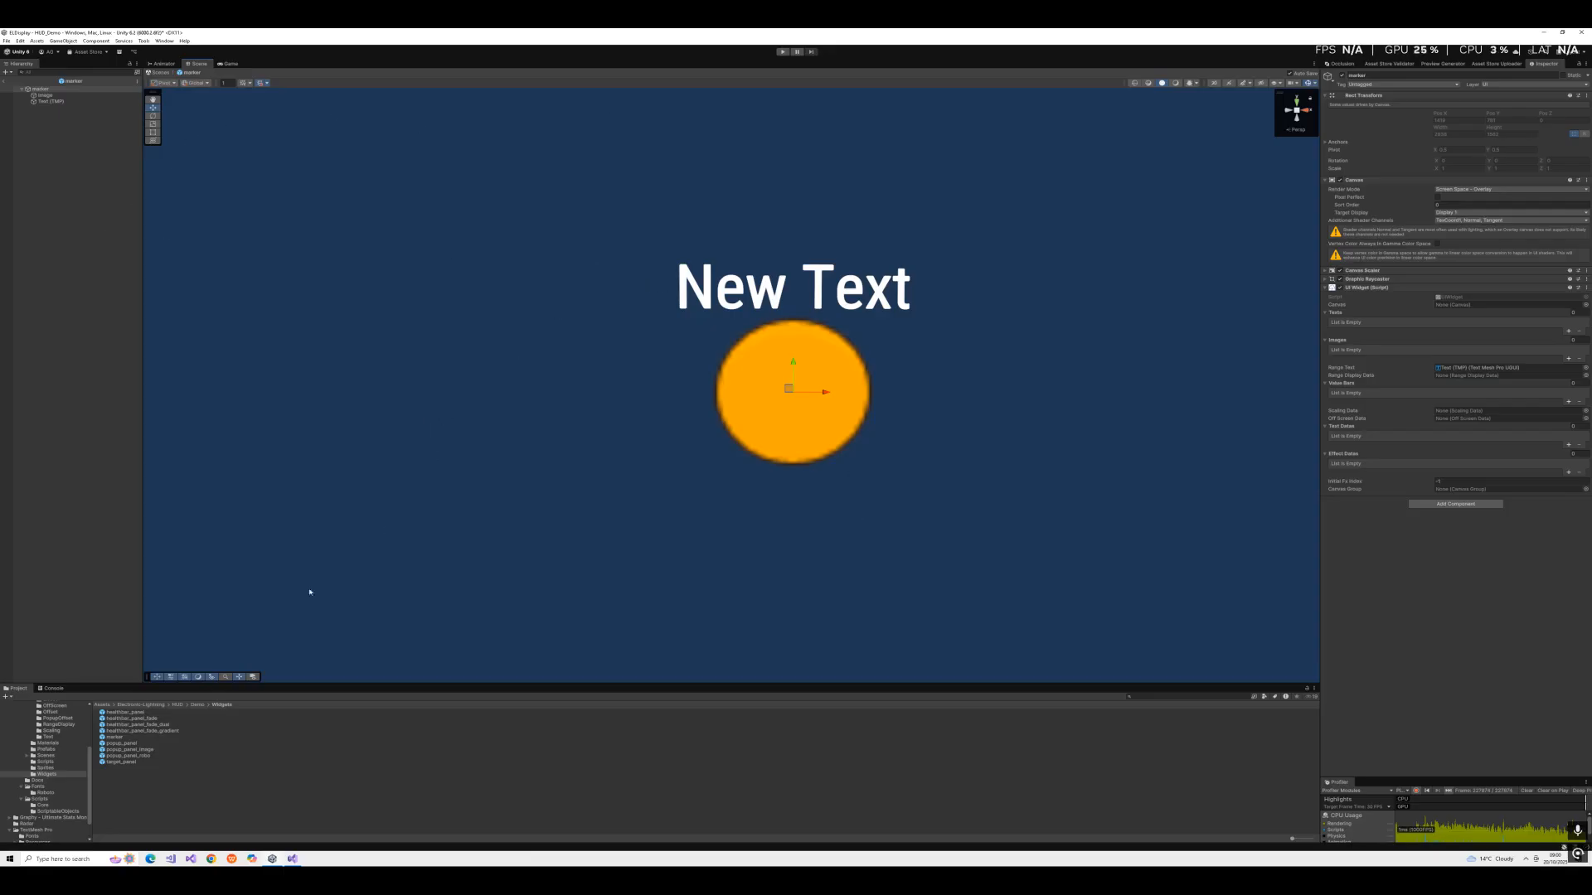
Run the scene, approach the sphere to examine the marker's text alignment, and stop Play mode.
key(ctrl+p)
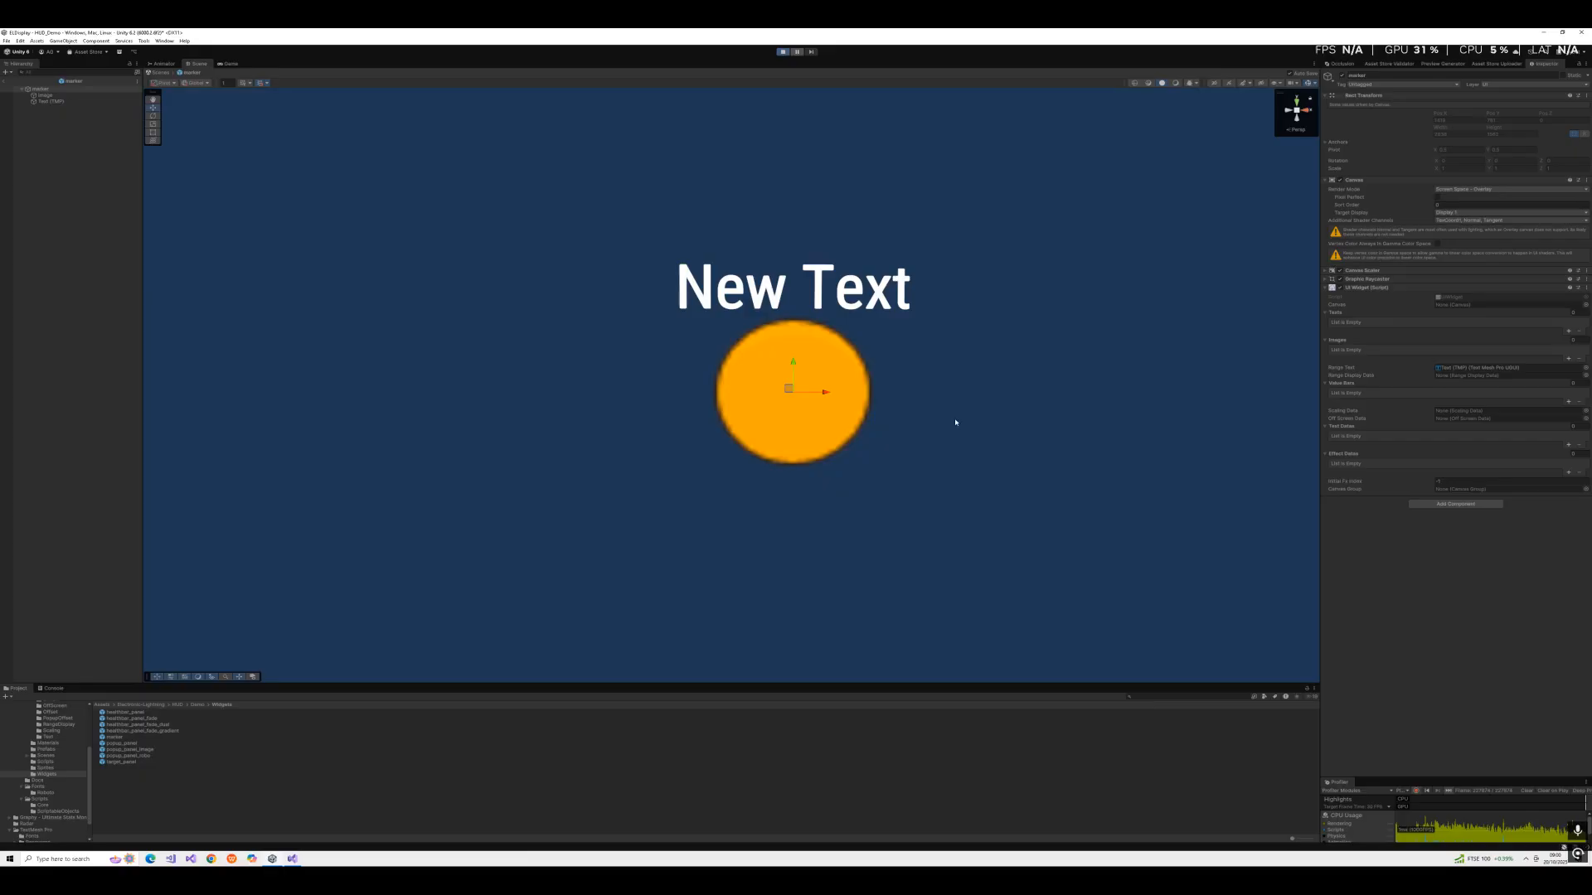
key(w)
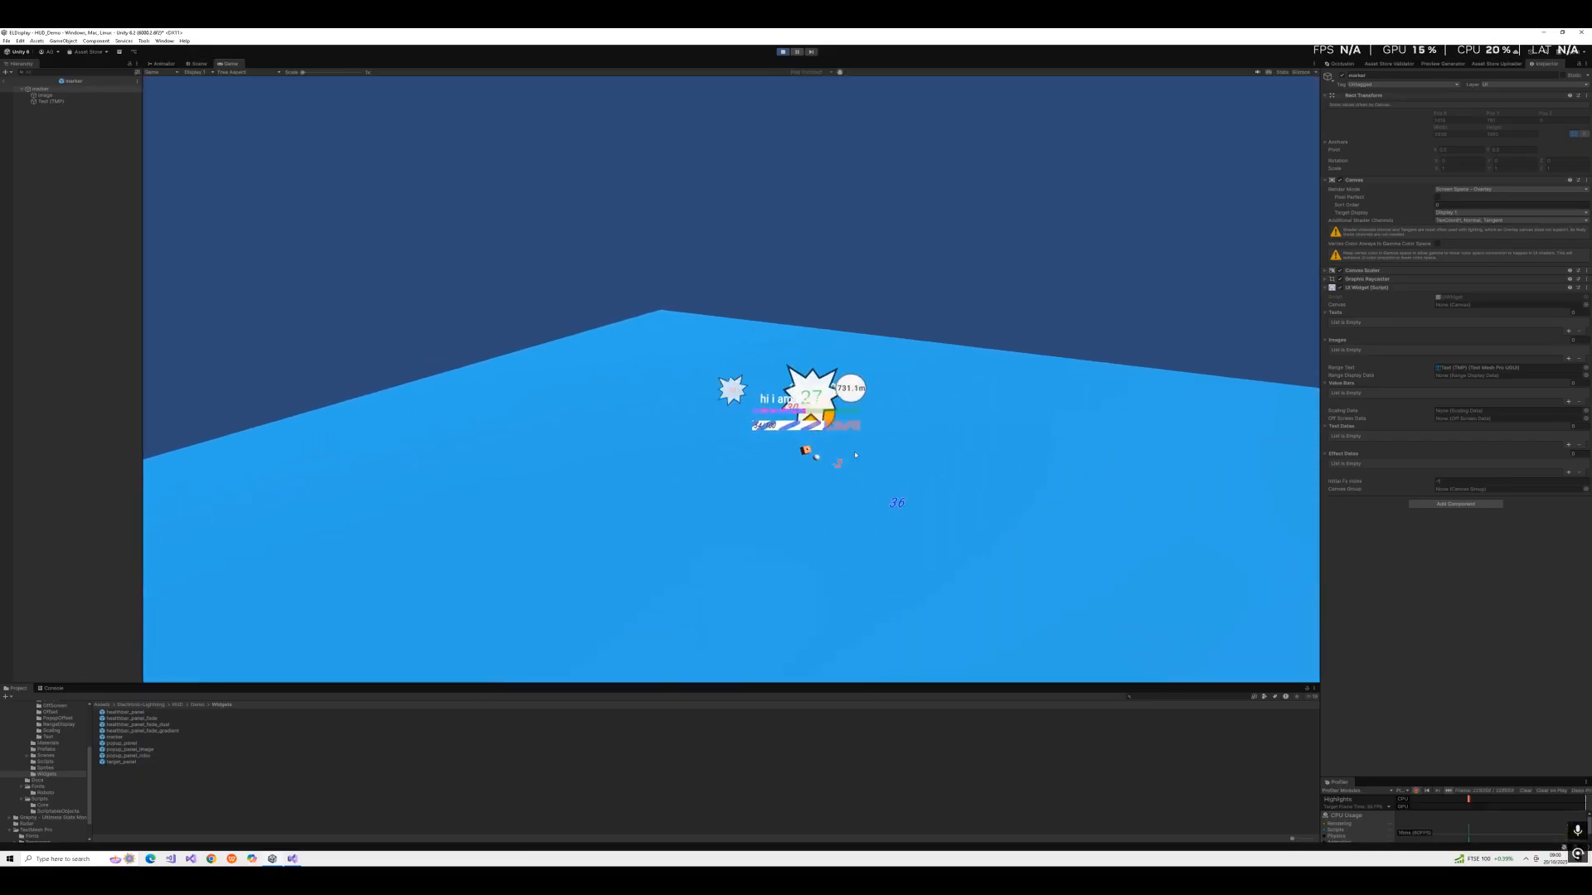
key(w)
right_drag(851, 465, 815, 484)
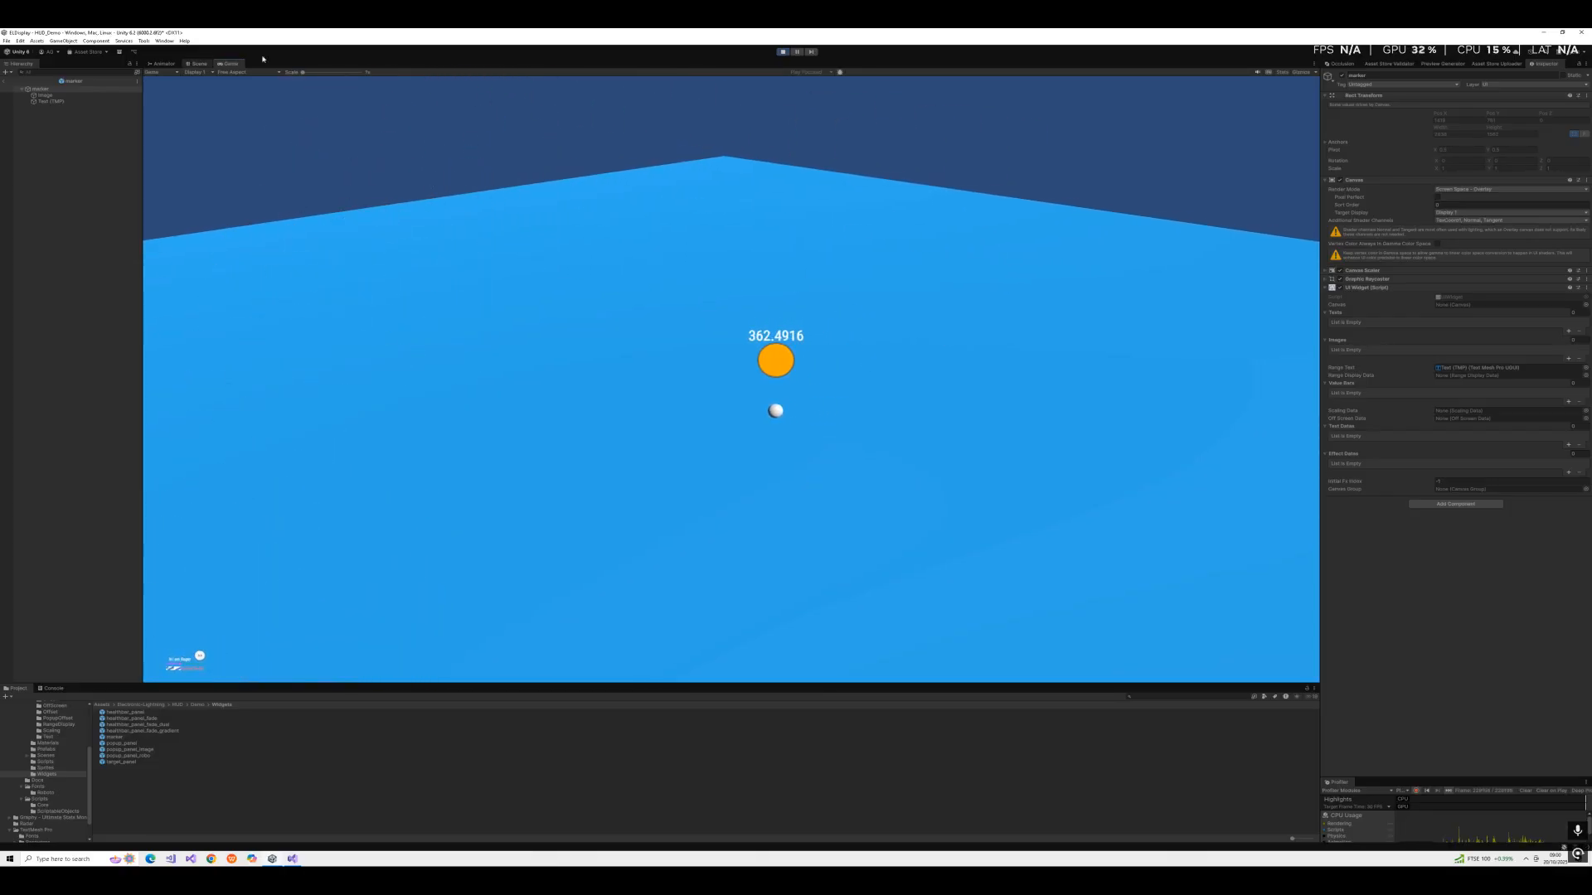
click(784, 52)
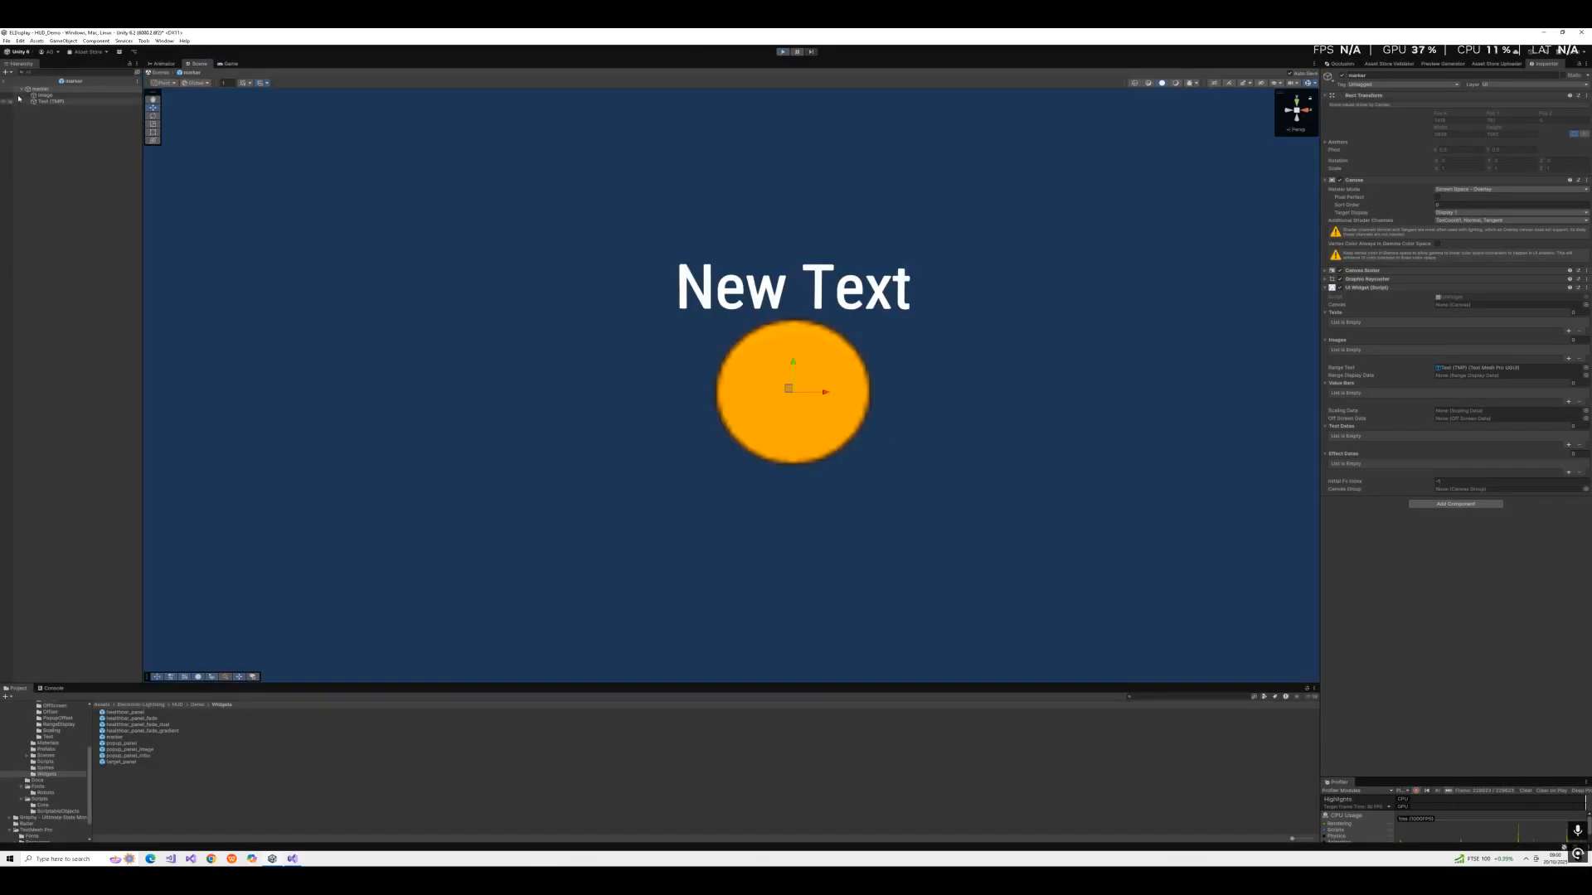
Return to the main scene, locate the Sphere's target_offset_100 asset in the project, and duplicate it.
click(7, 82)
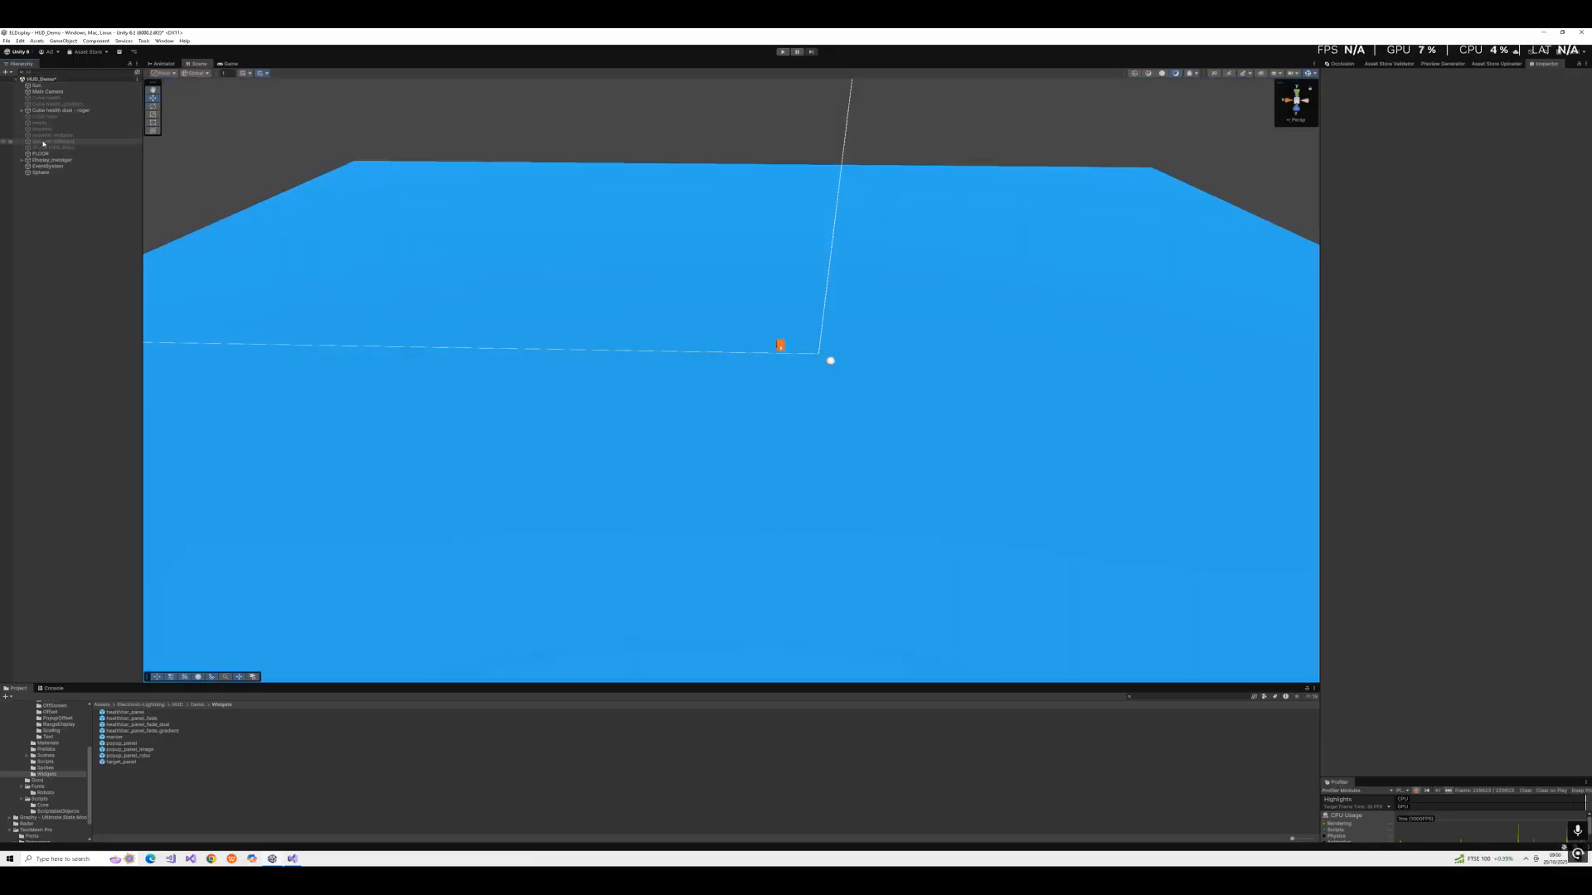
click(51, 173)
double_click(50, 173)
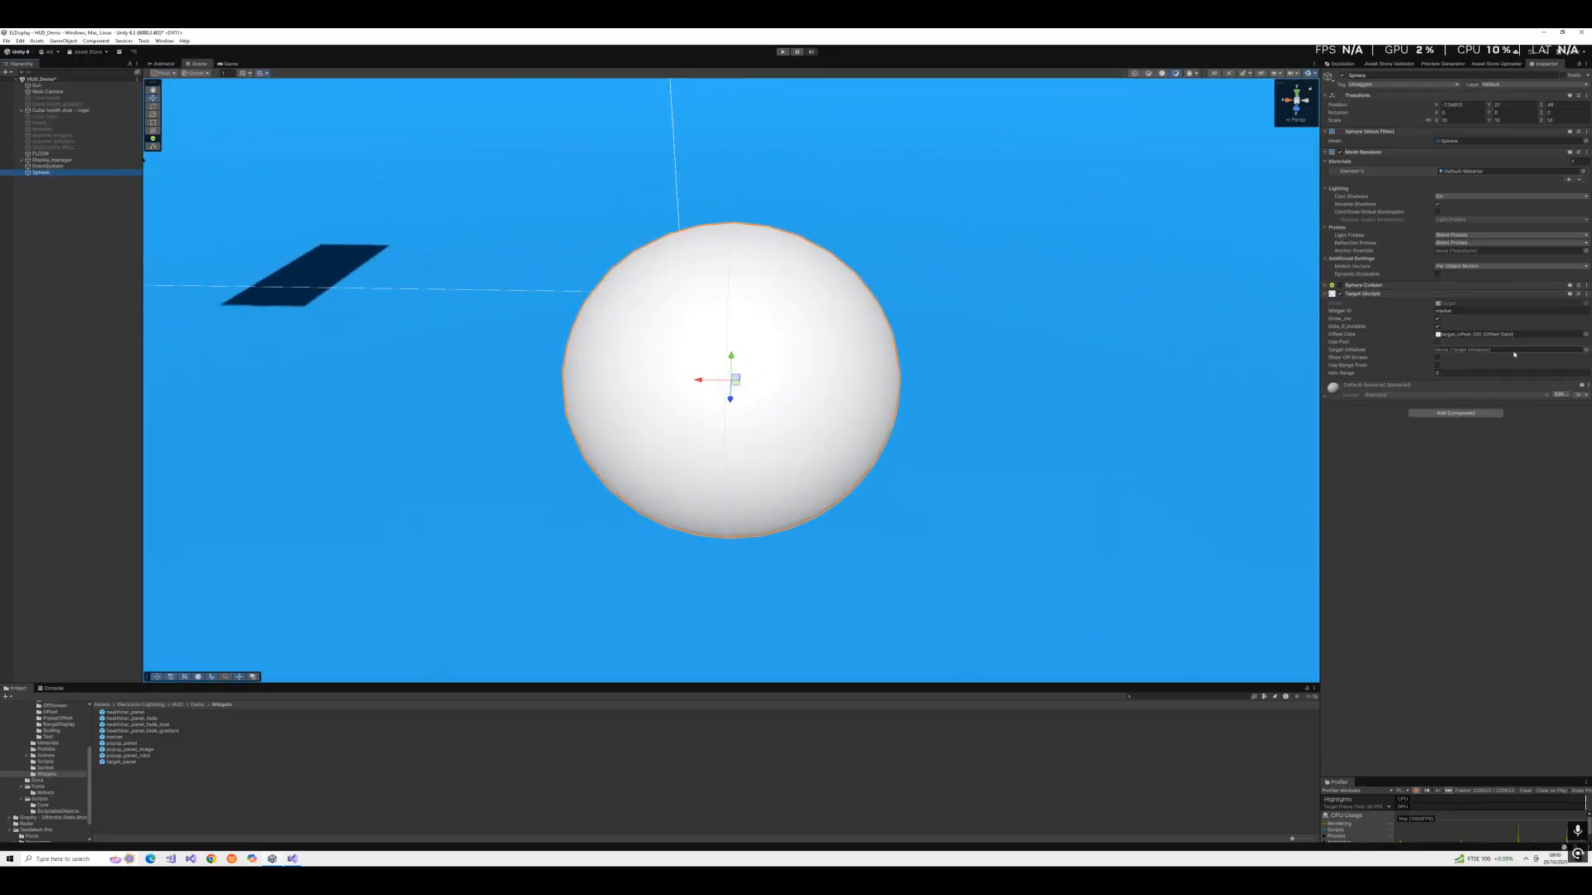
click(1575, 335)
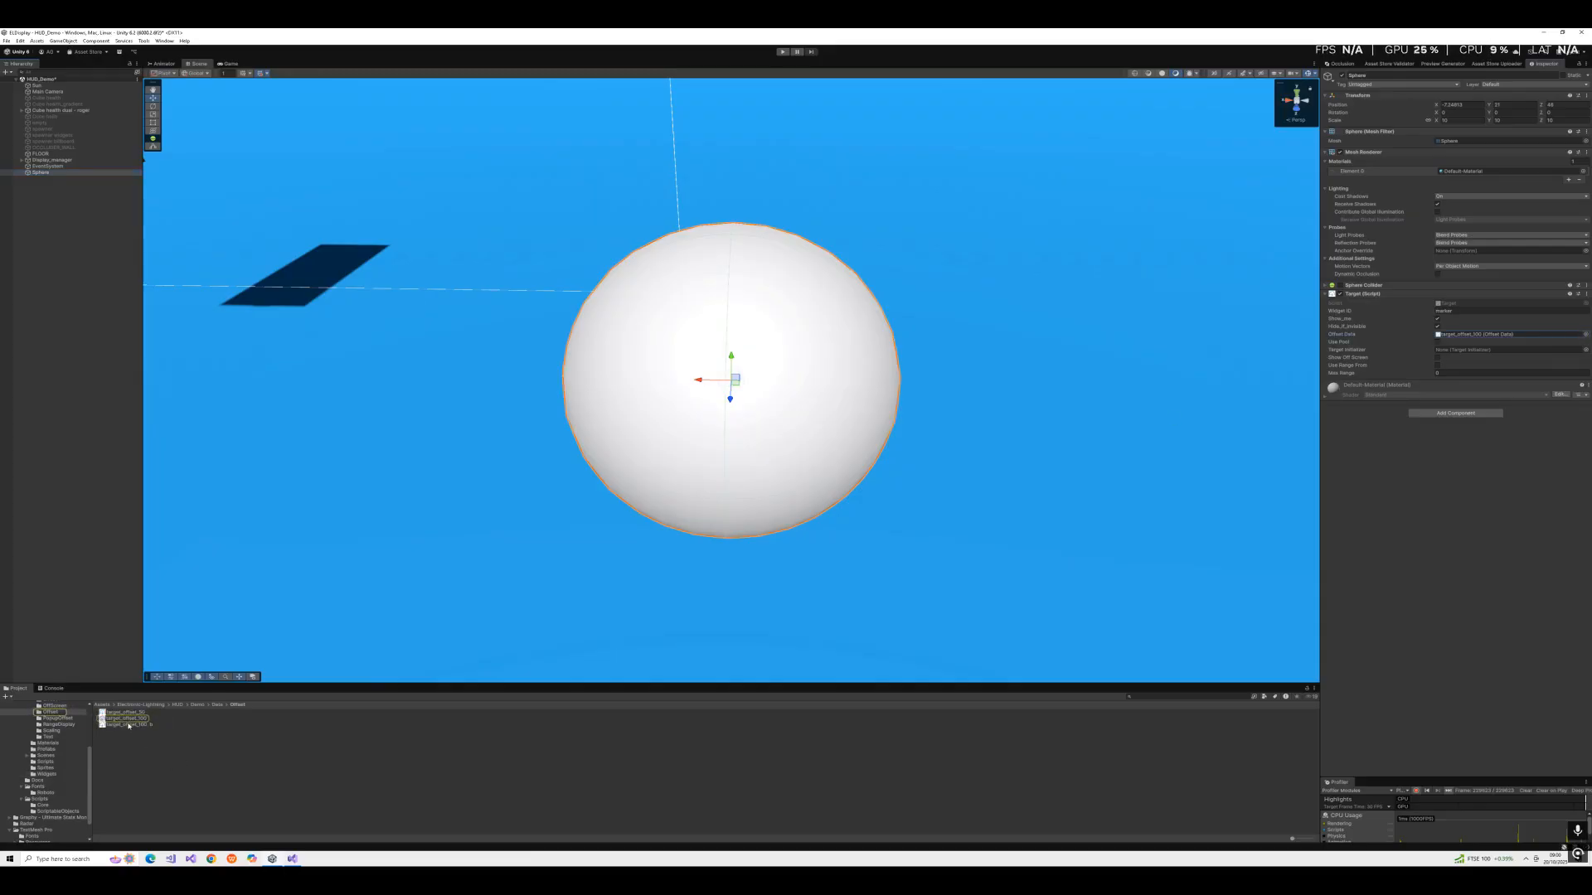
click(126, 718)
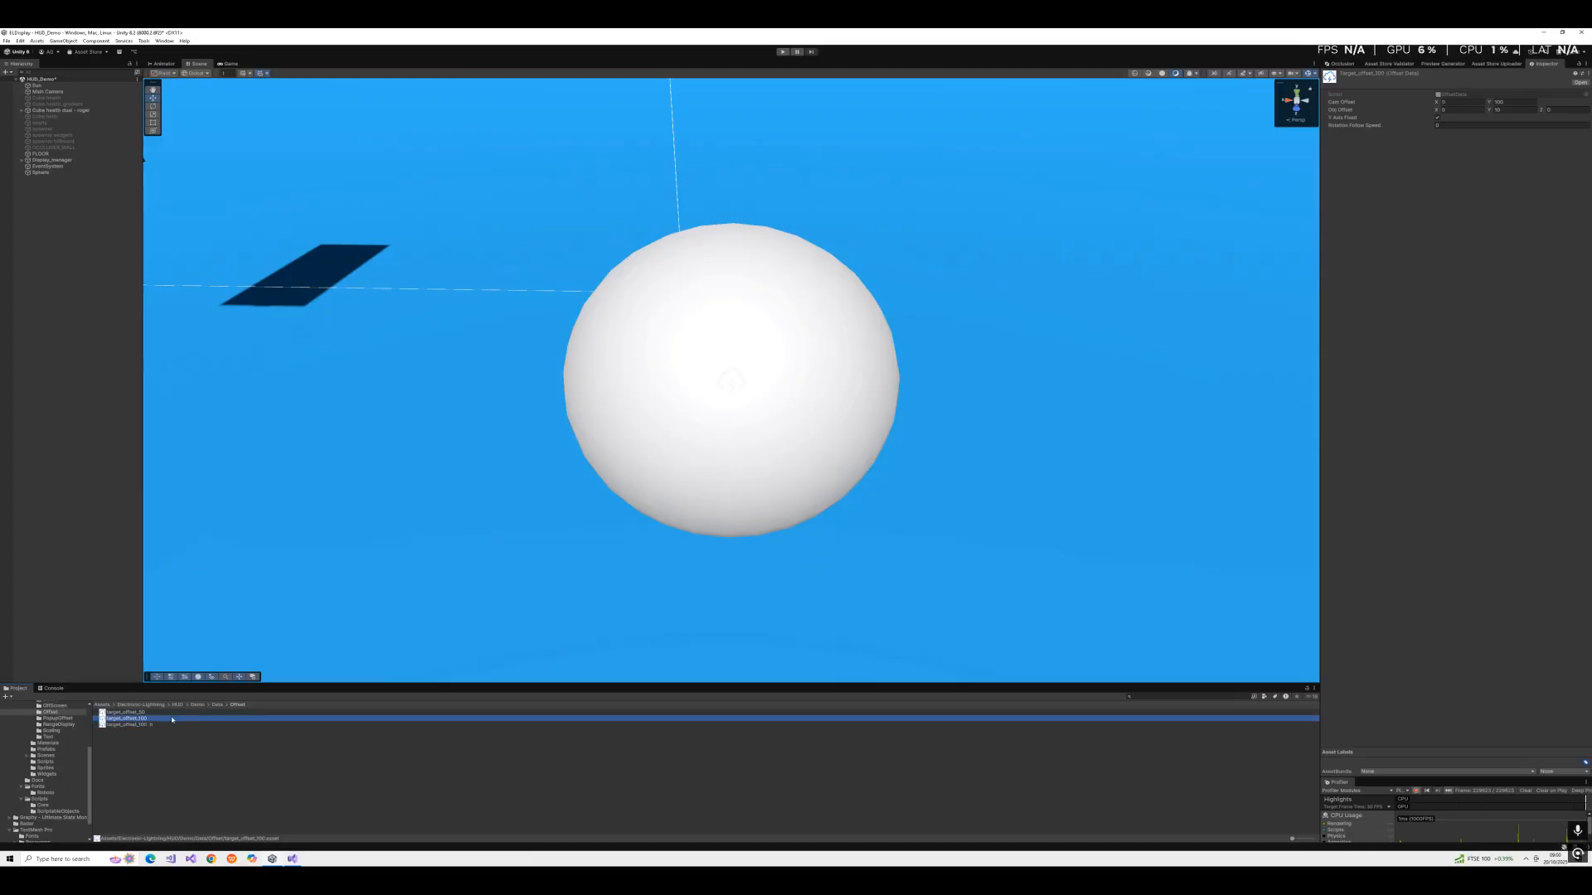
key(ctrl+d)
click(145, 733)
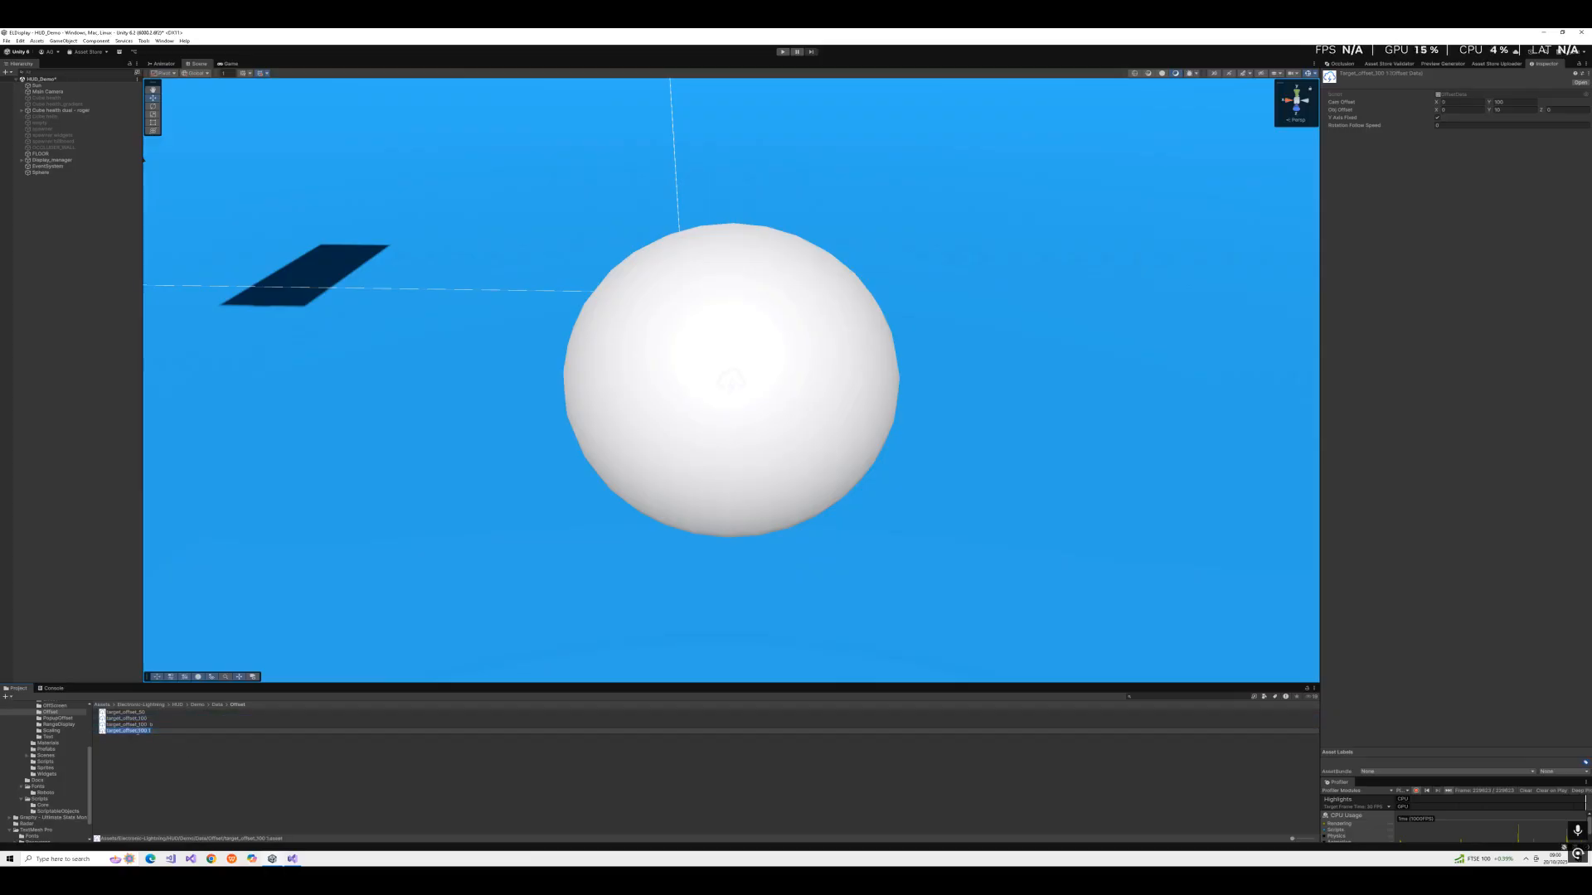
right_click(137, 732)
click(131, 742)
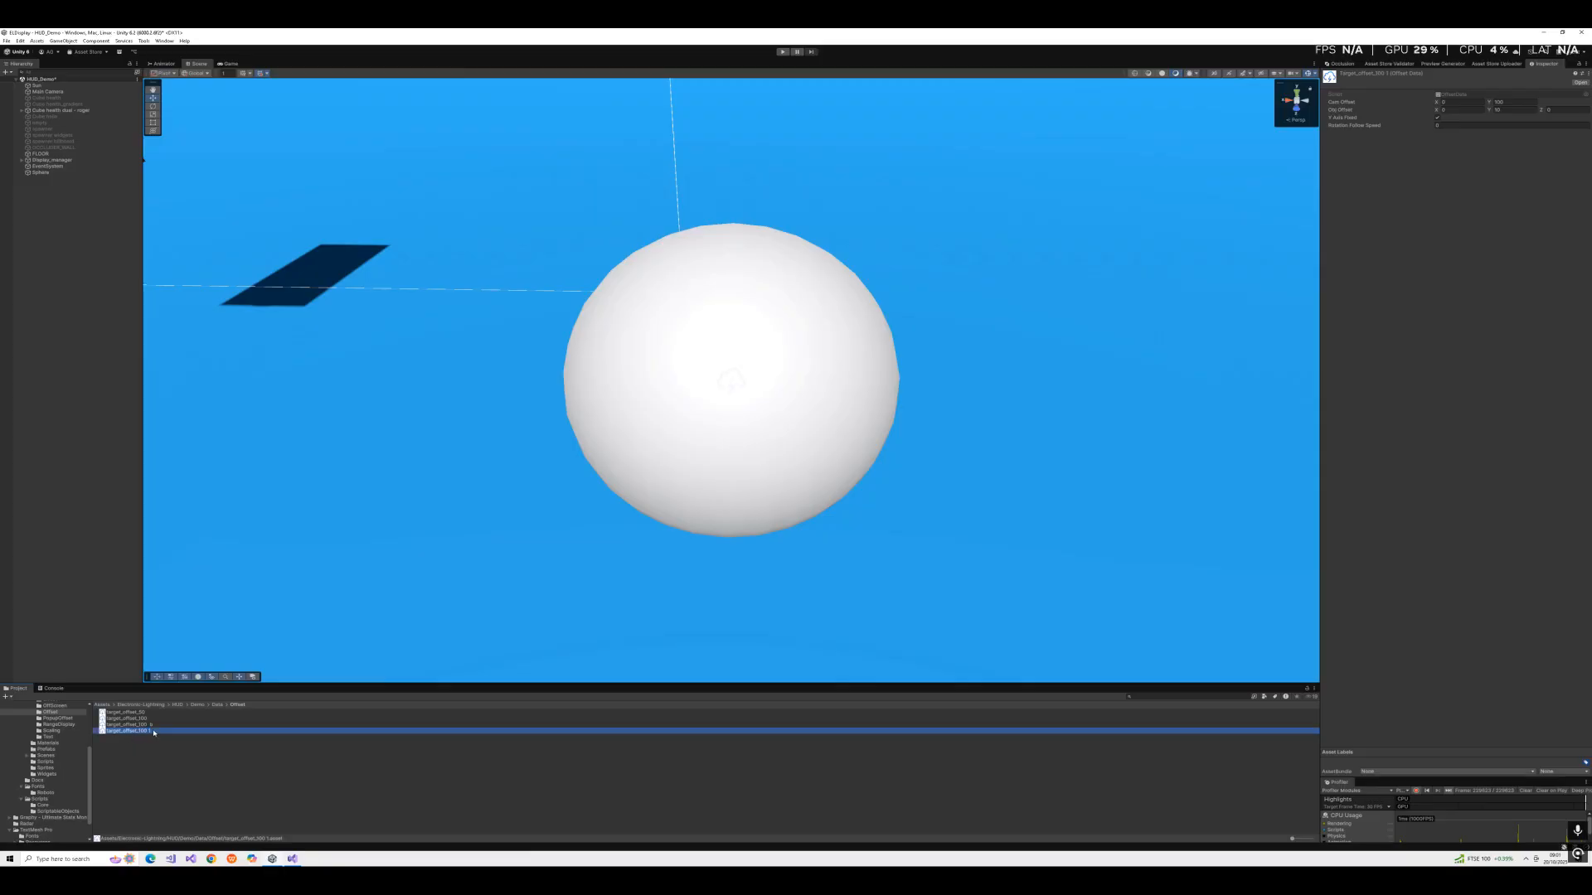
click(150, 735)
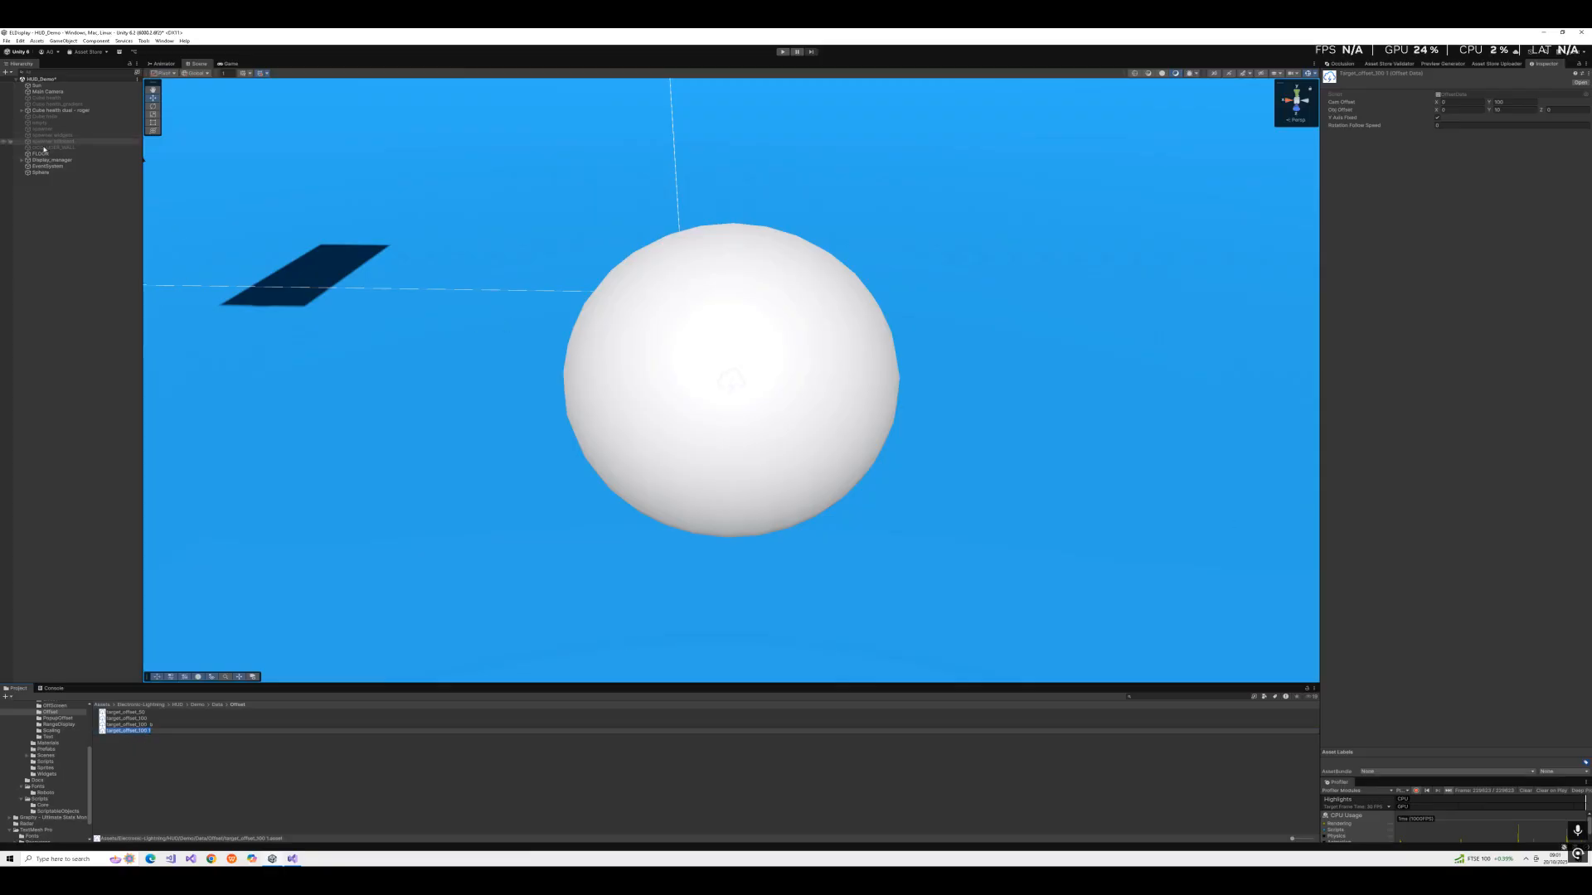
Assign the duplicated target_offset_100 1 asset as the Sphere's Offset Data and reduce that asset's vertical offset.
click(40, 172)
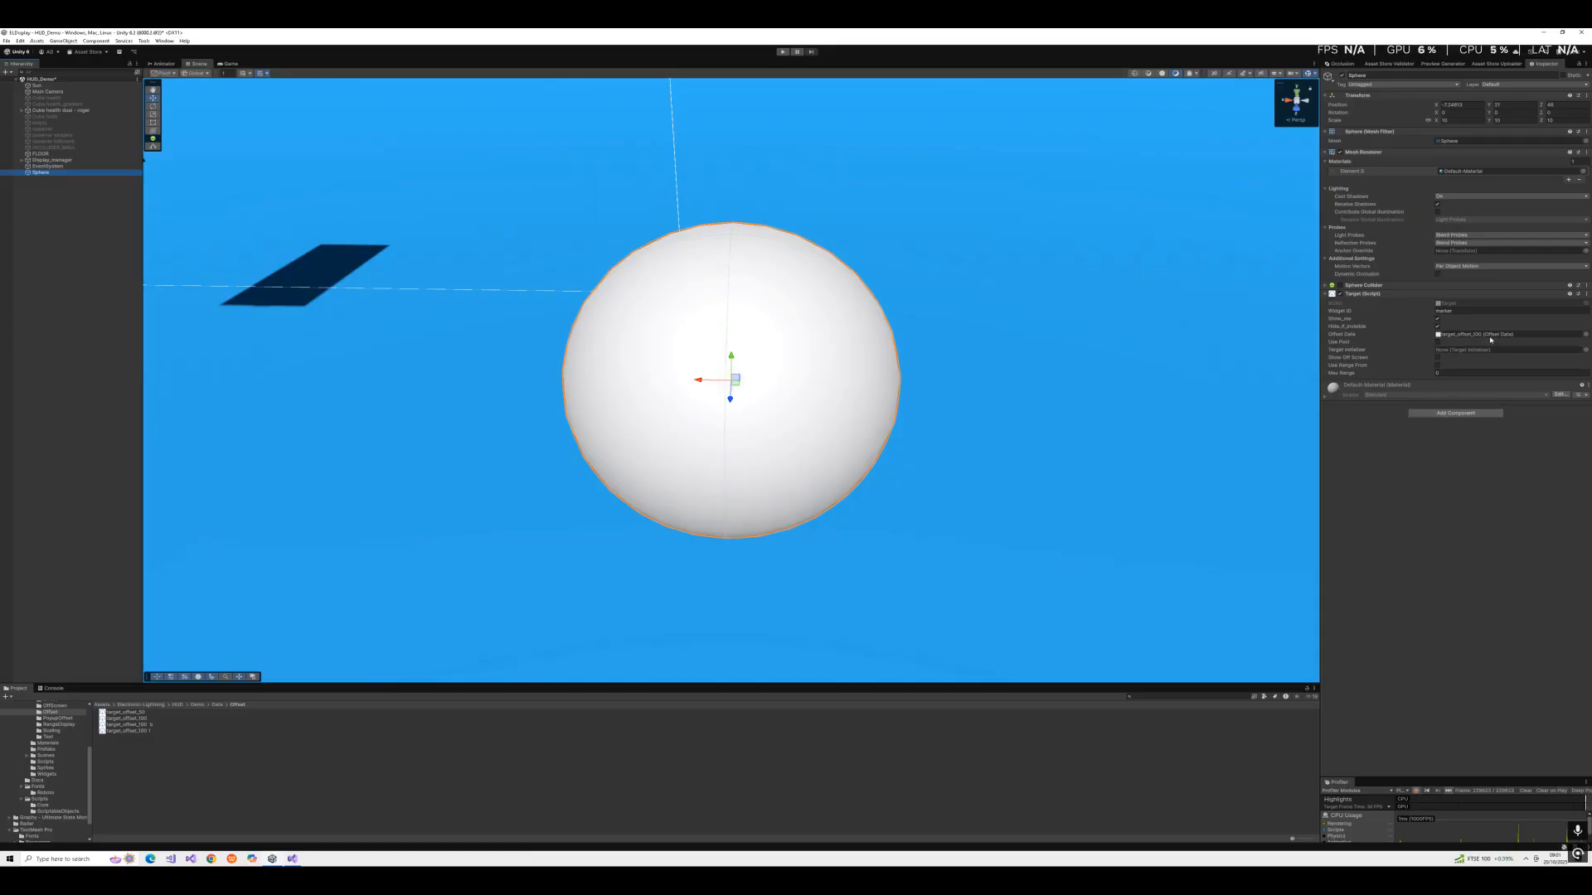
click(1585, 335)
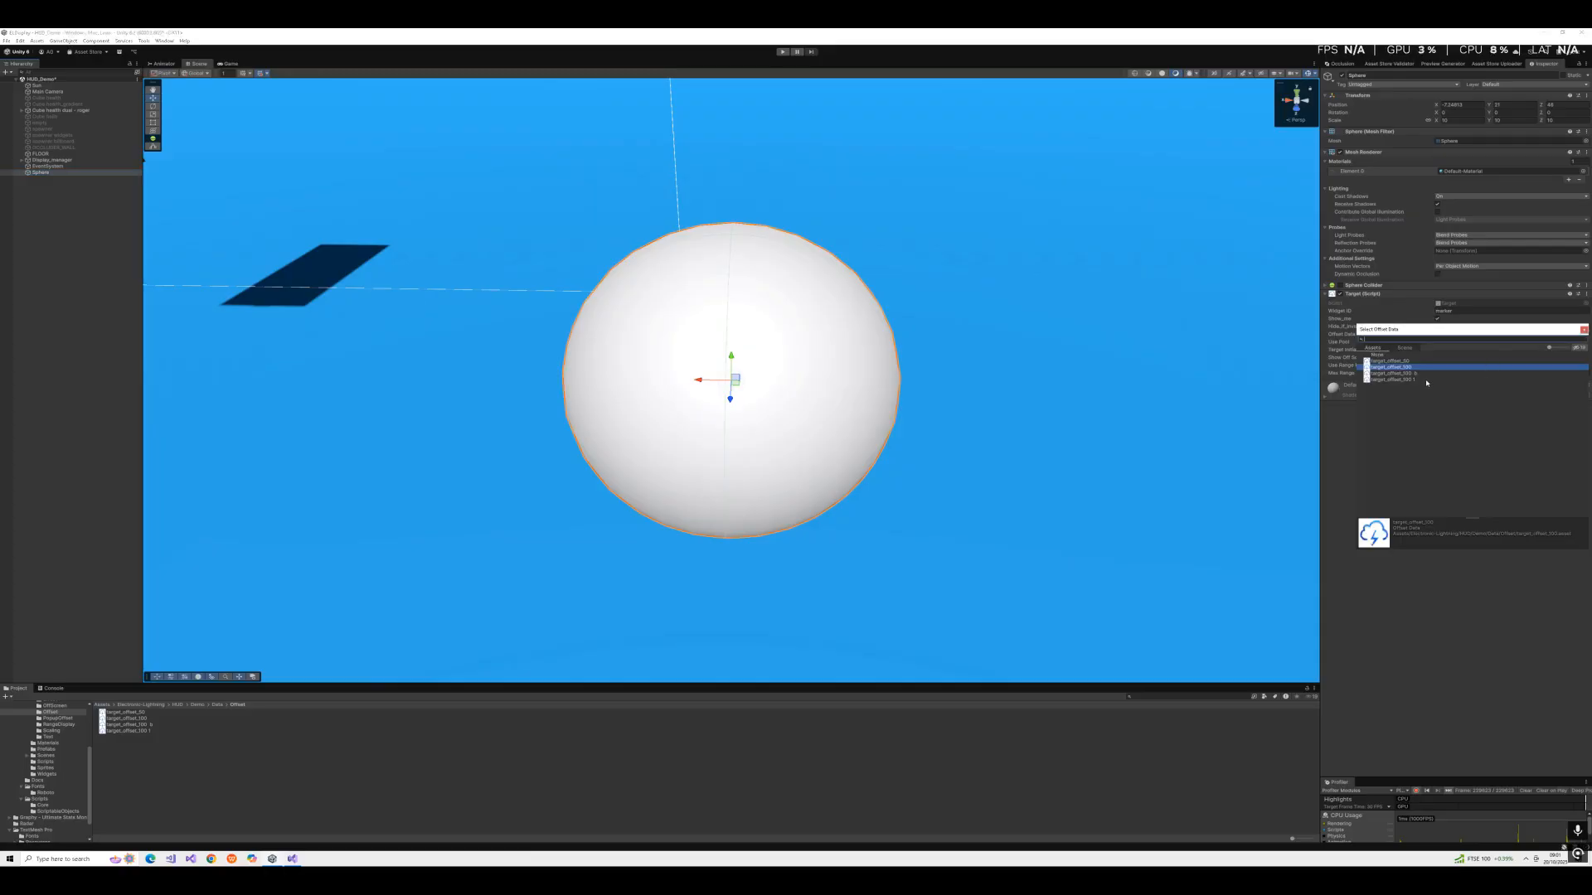
double_click(1426, 379)
double_click(1476, 335)
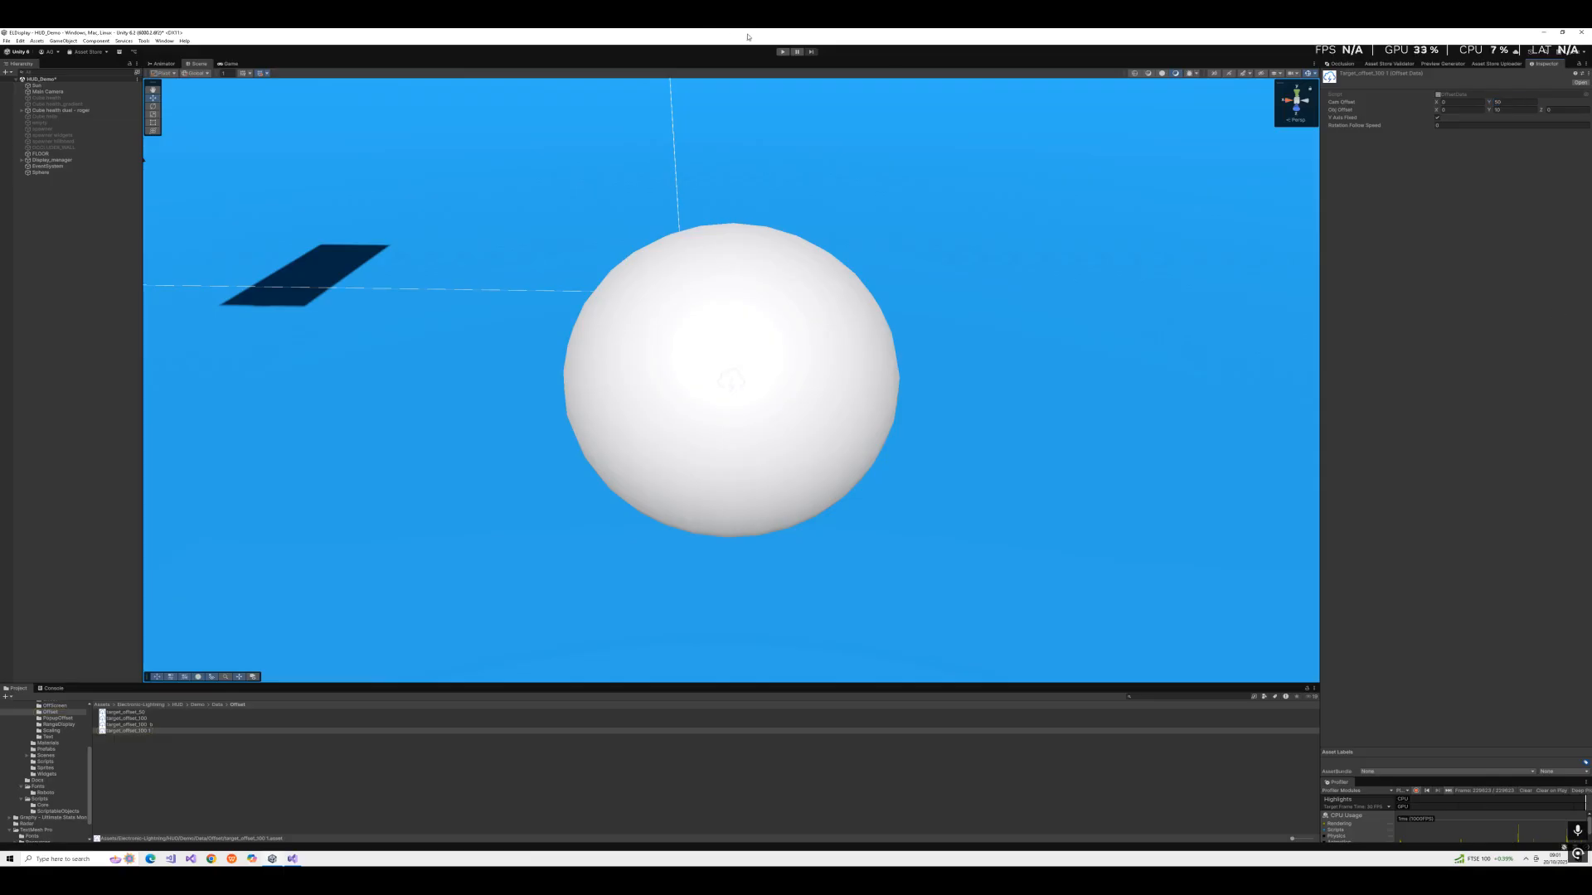
Run the scene to examine the marker's distance above the sphere, and stop Play mode.
click(781, 51)
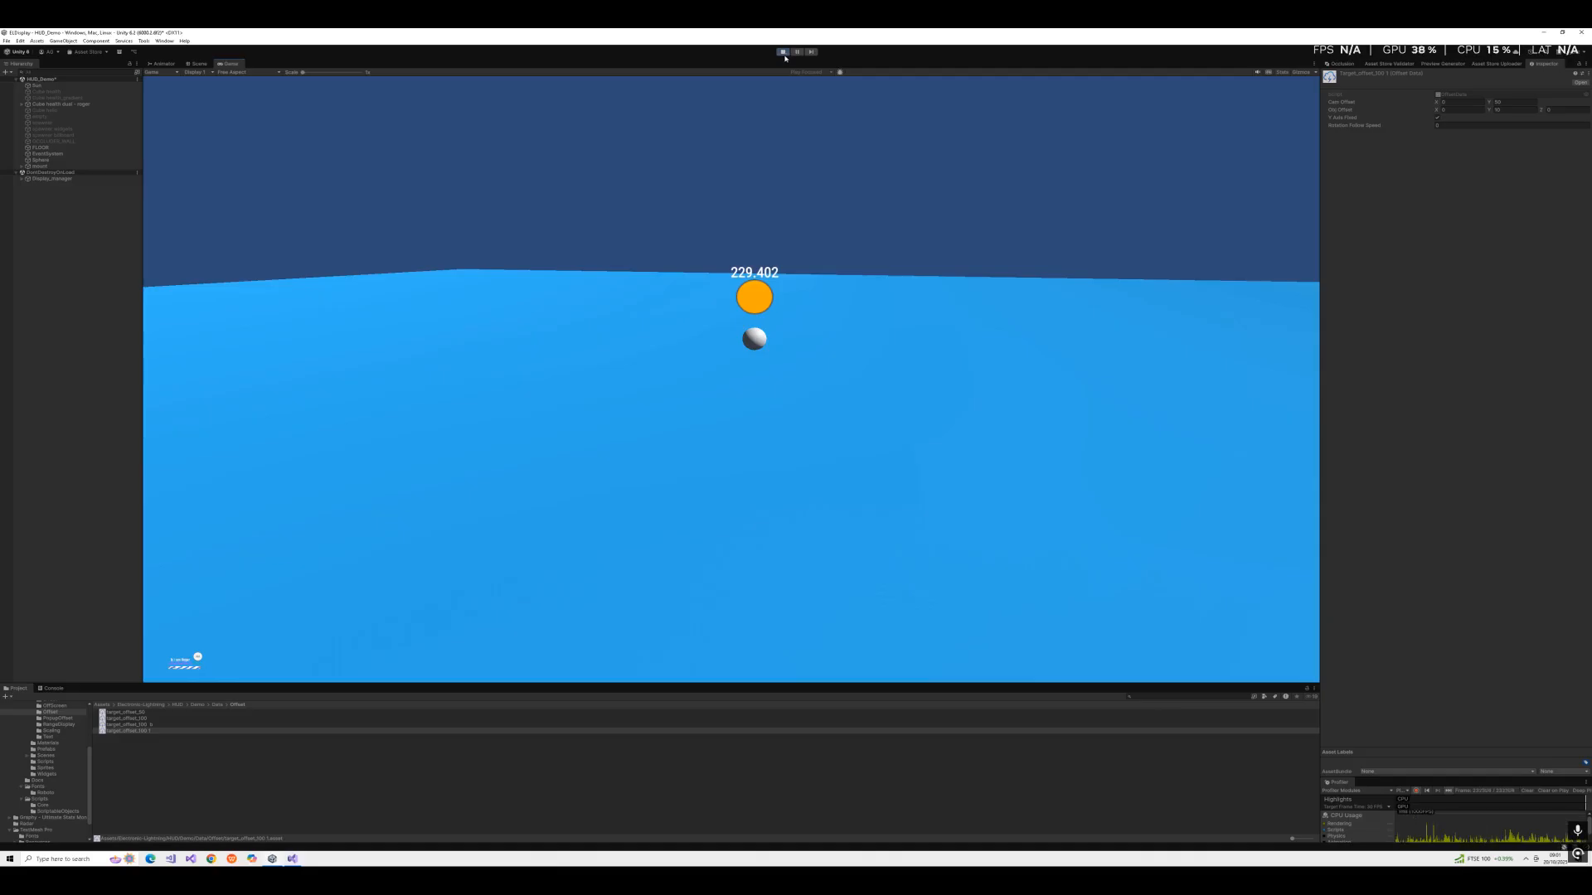
click(783, 51)
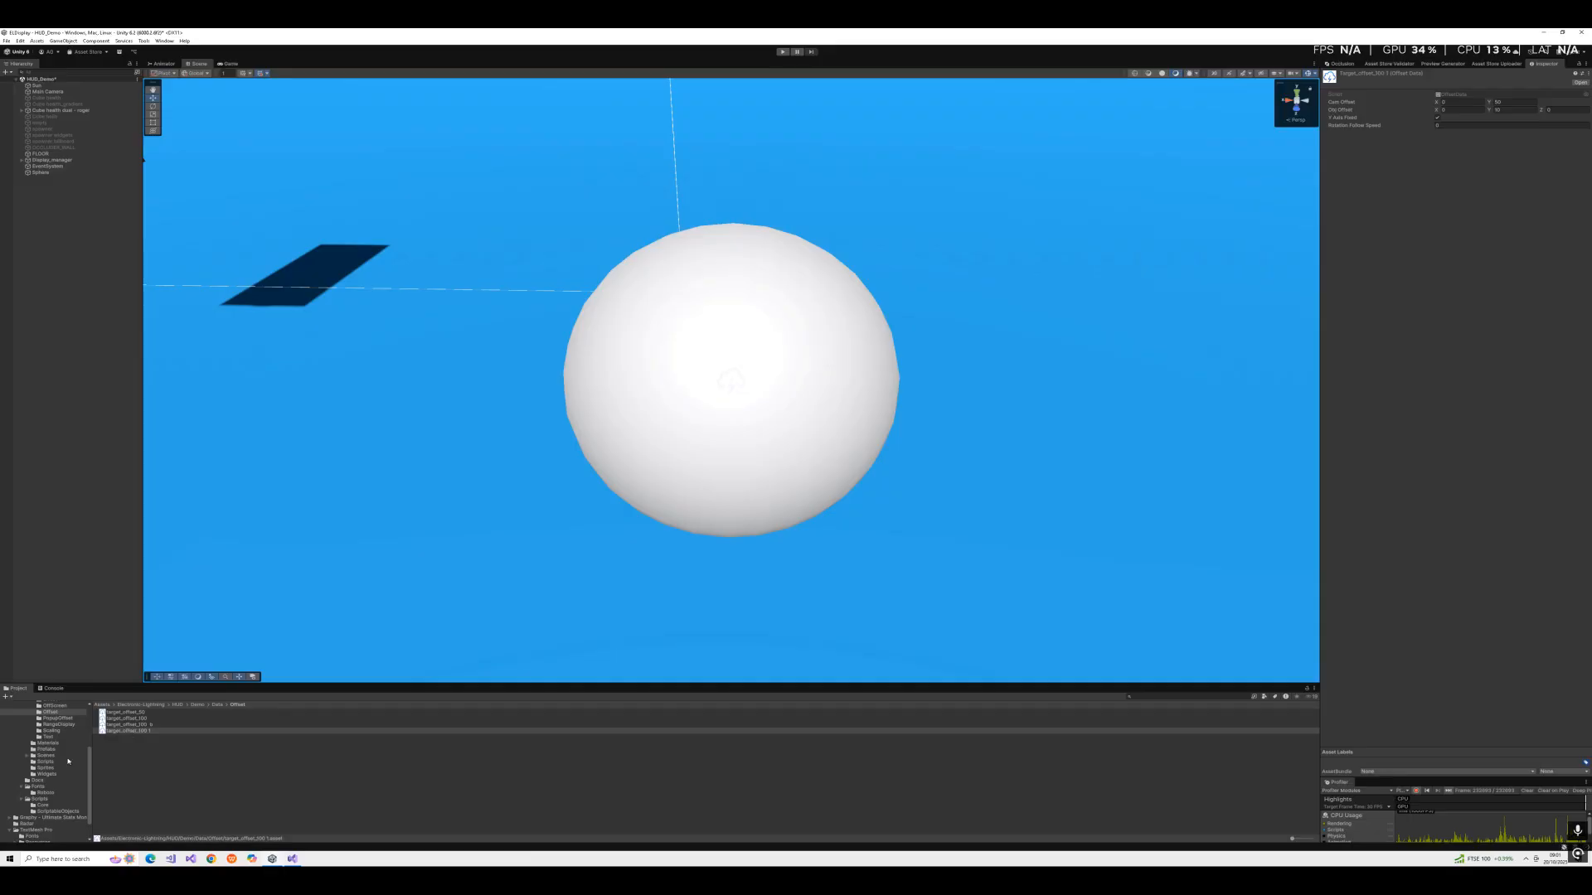
Duplicate the Sphere twice and move the second copy a short distance away along the X axis.
click(42, 172)
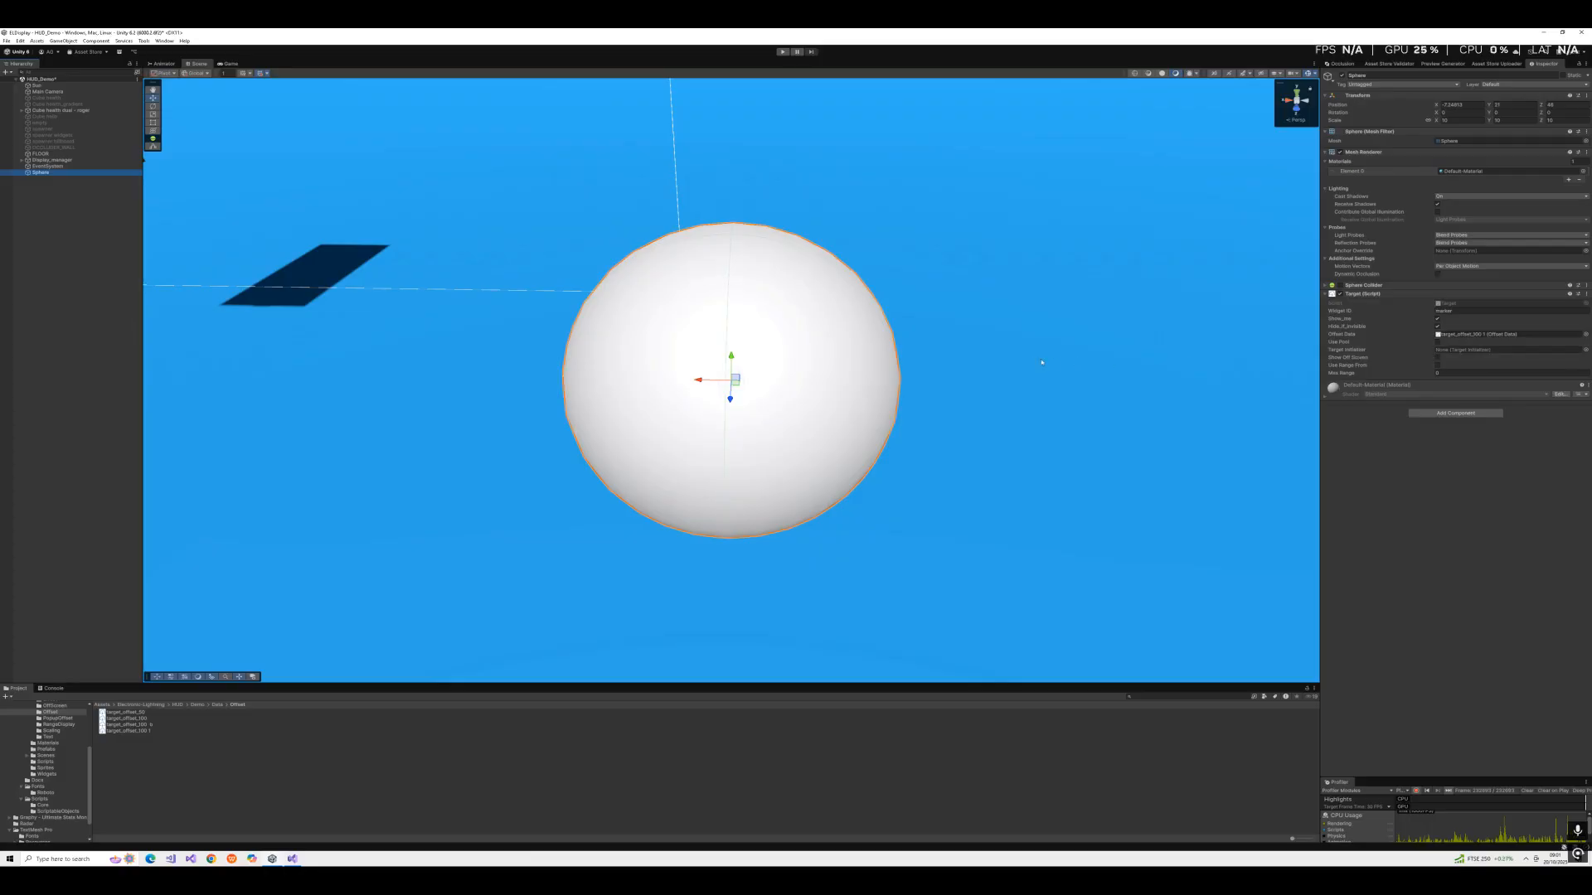
key(ctrl+d)
key(ctrl+d)
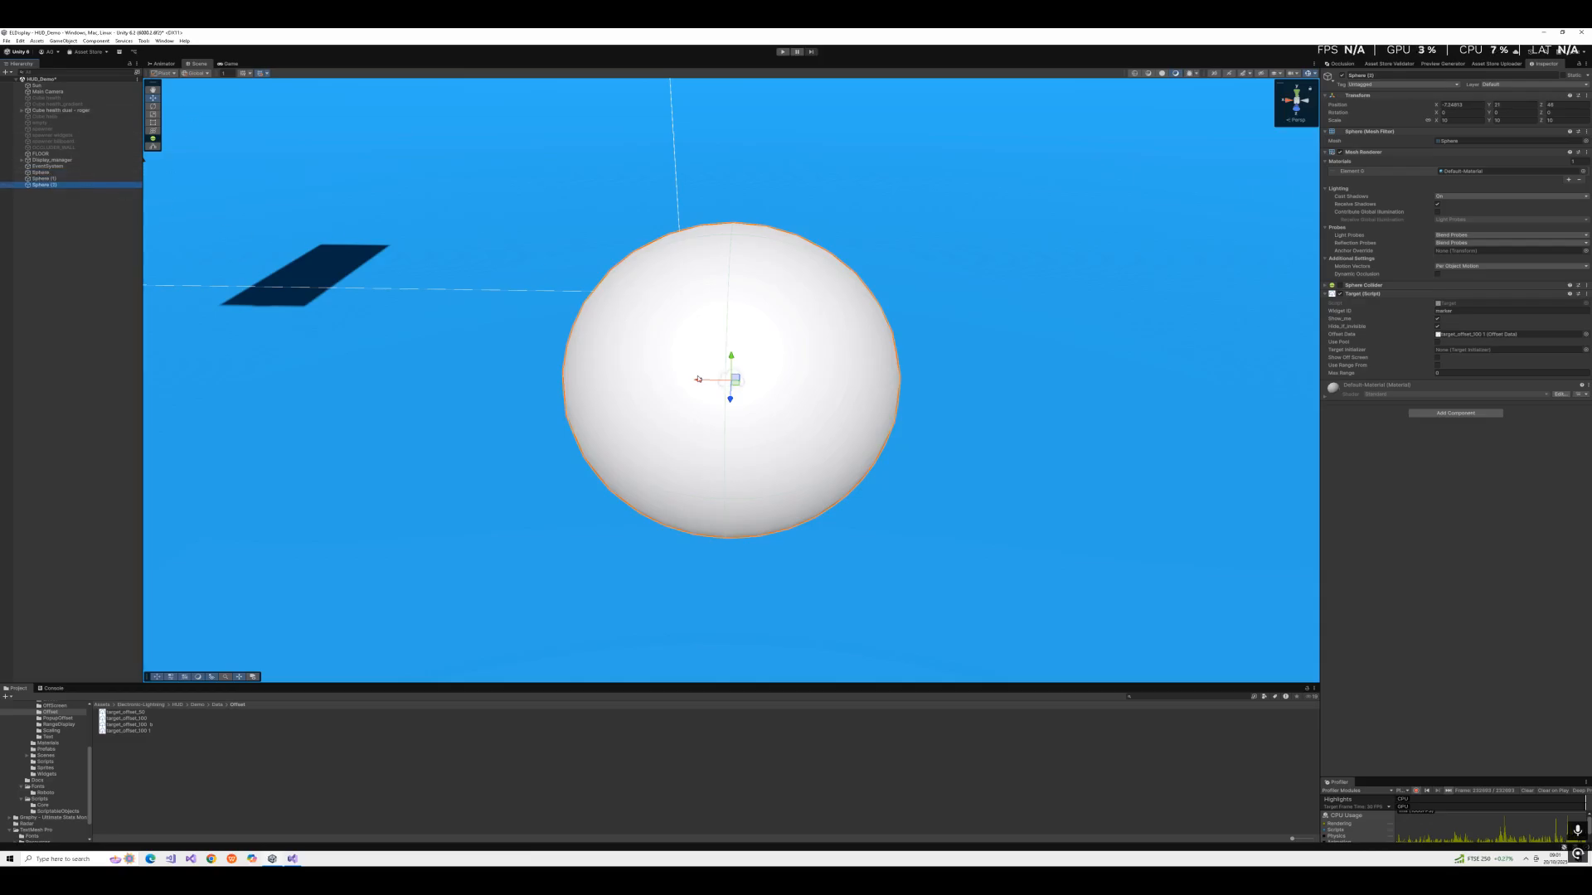
drag(698, 379, 1344, 373)
click(804, 719)
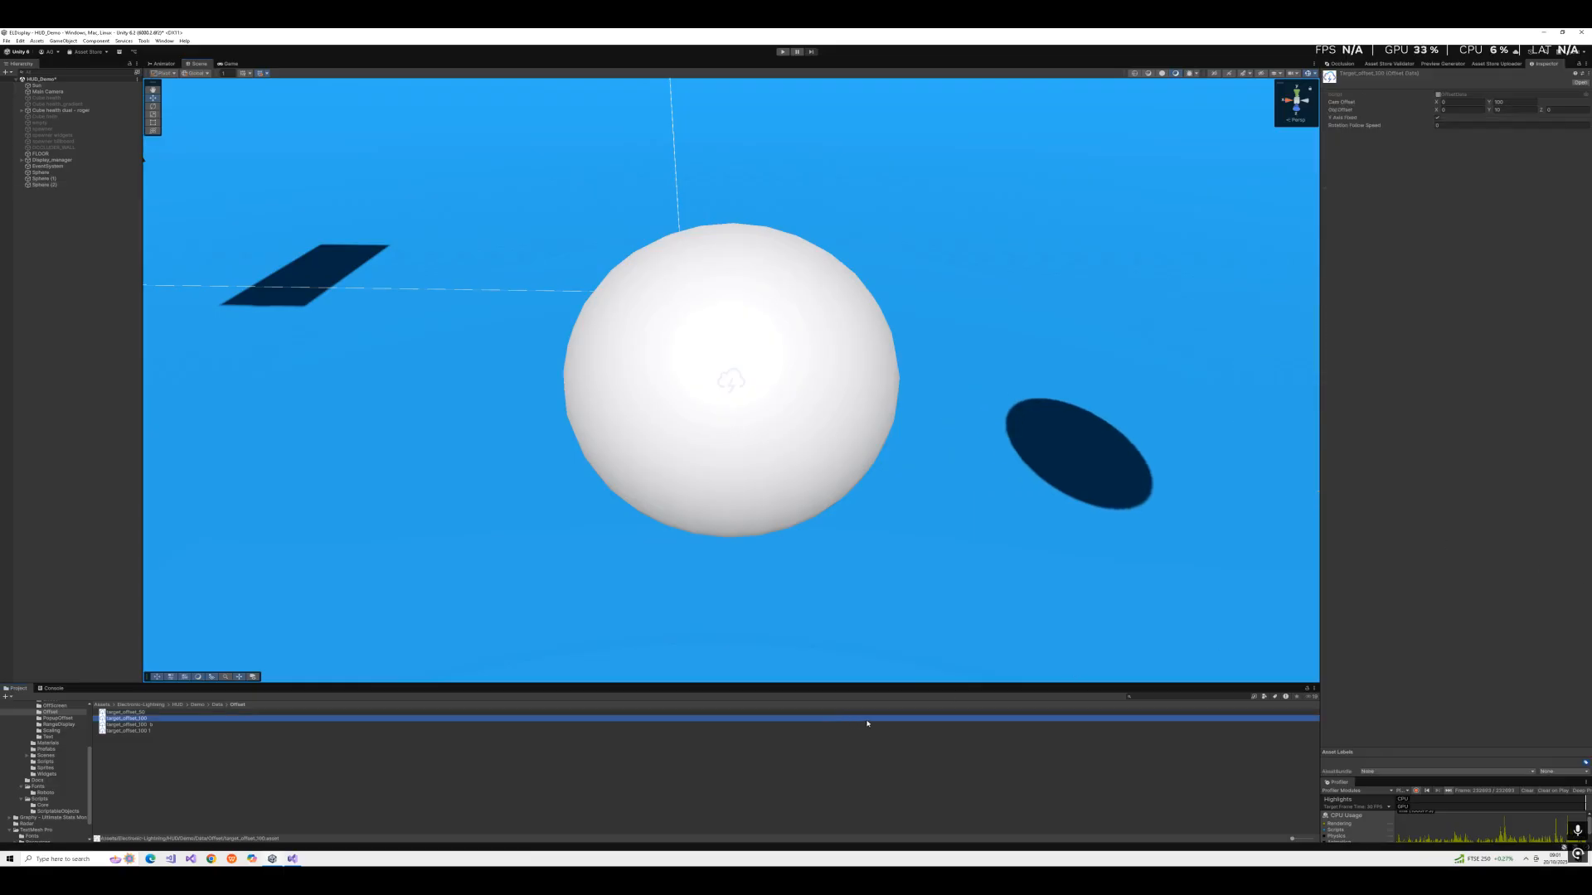
right_drag(865, 537, 889, 537)
key(s)
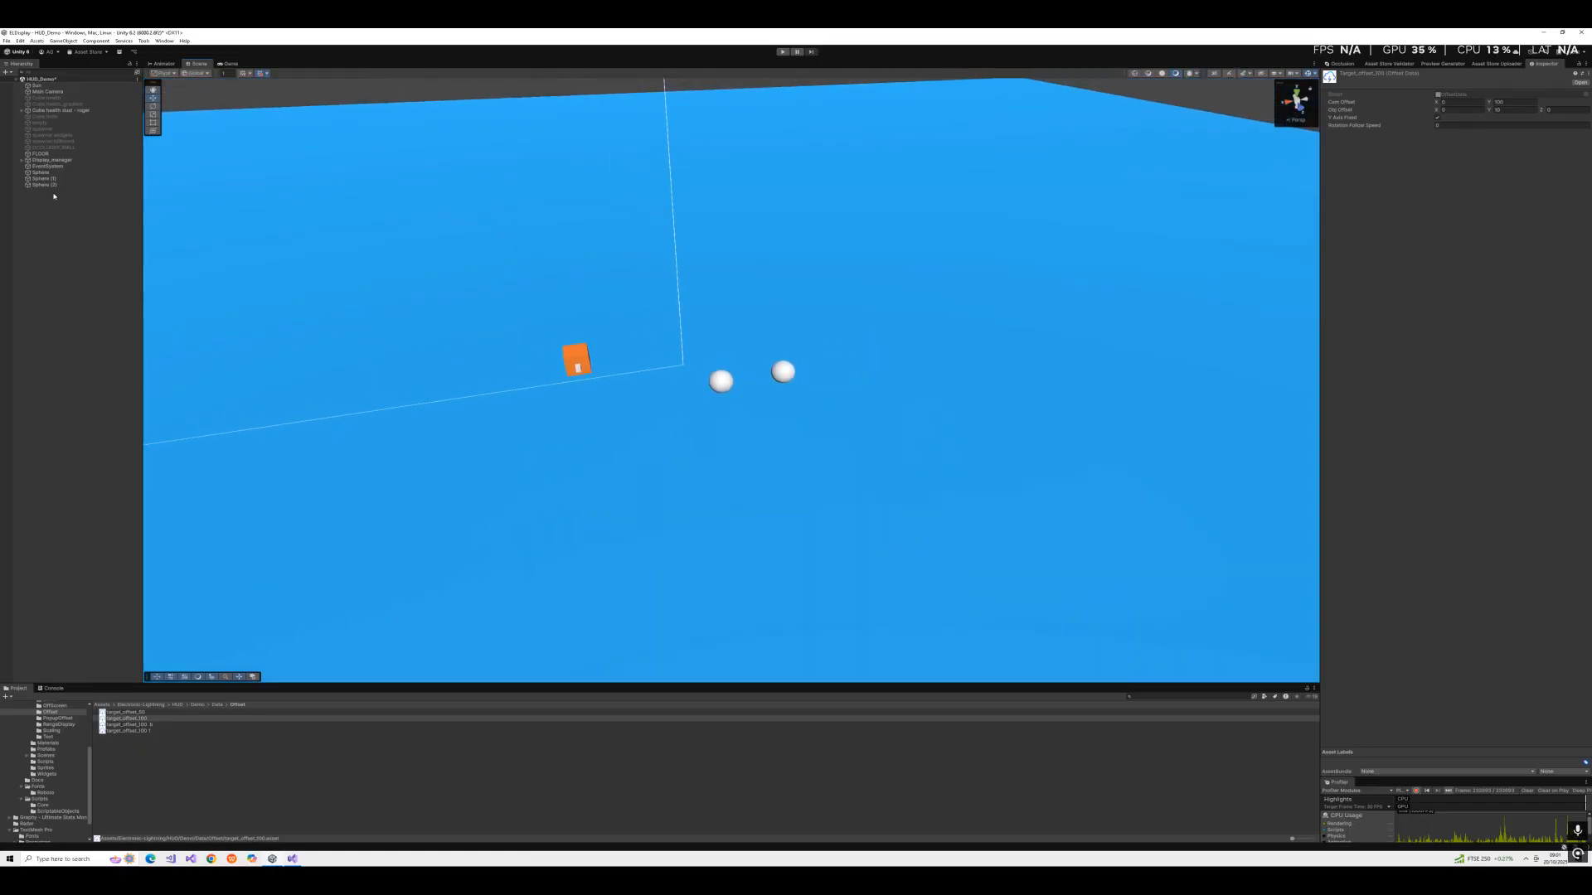
Spread the three spheres apart by moving Sphere (1) along X, the original Sphere along Z, and Sphere (2) far from the center.
click(721, 382)
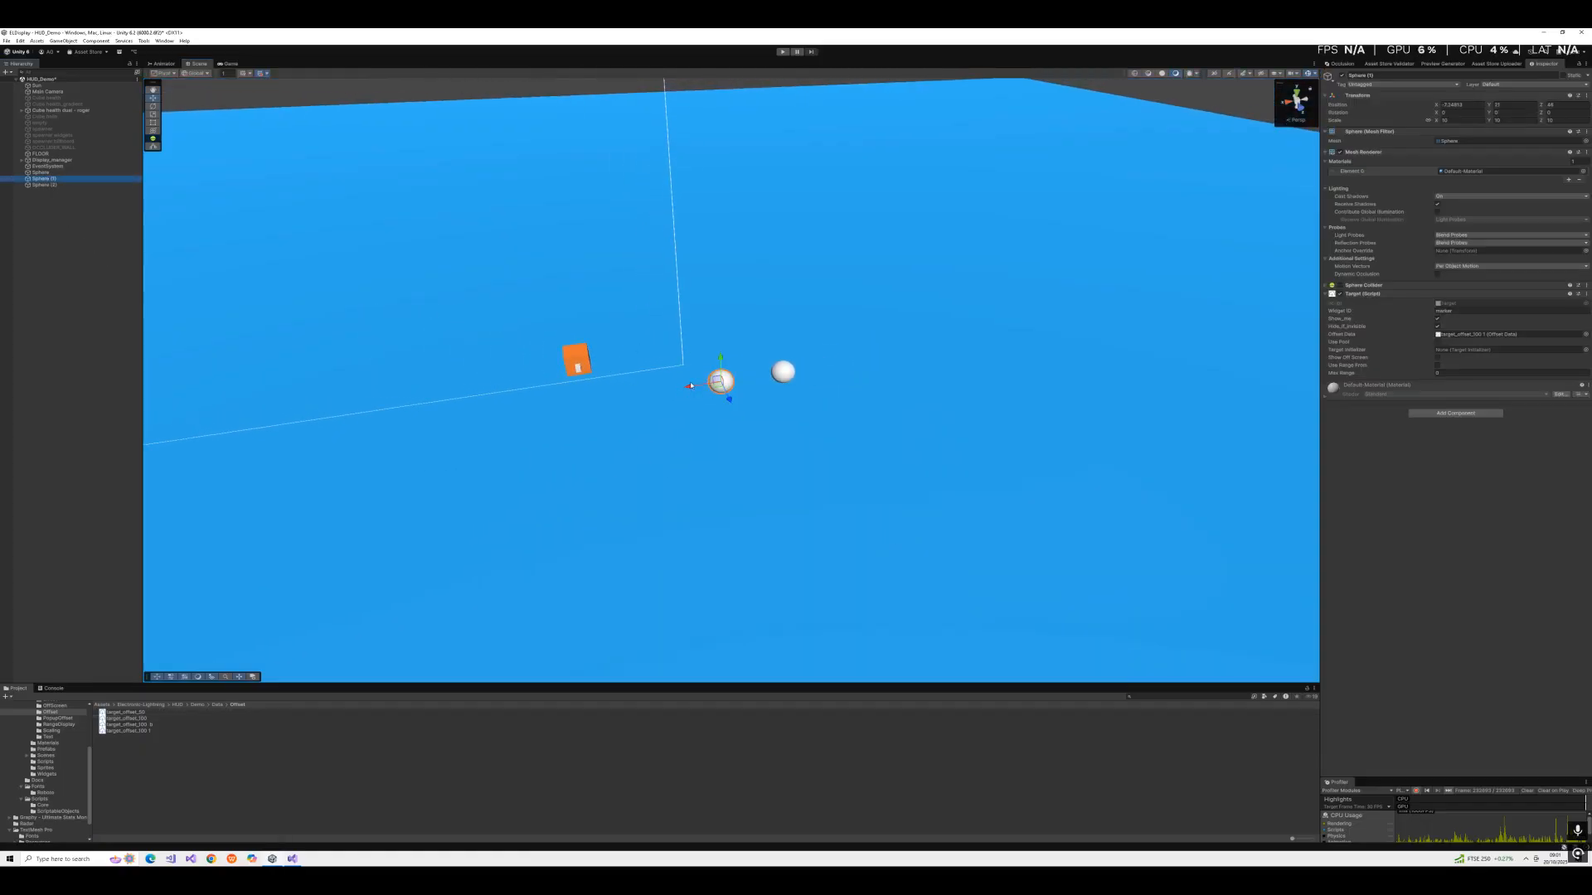
drag(691, 385, 146, 471)
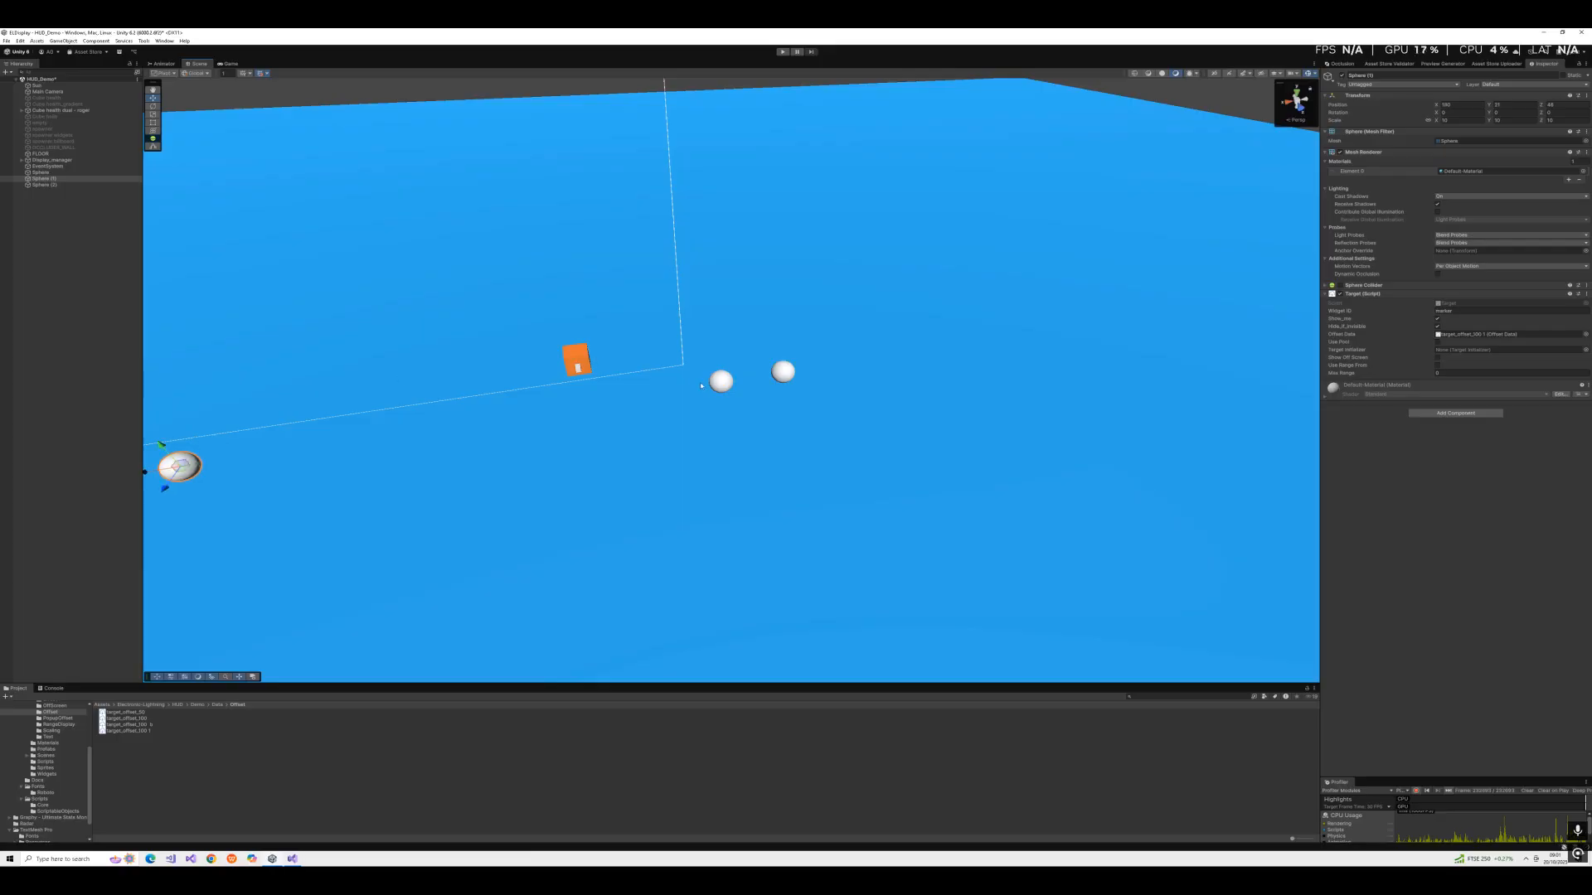
click(718, 384)
drag(729, 402, 853, 662)
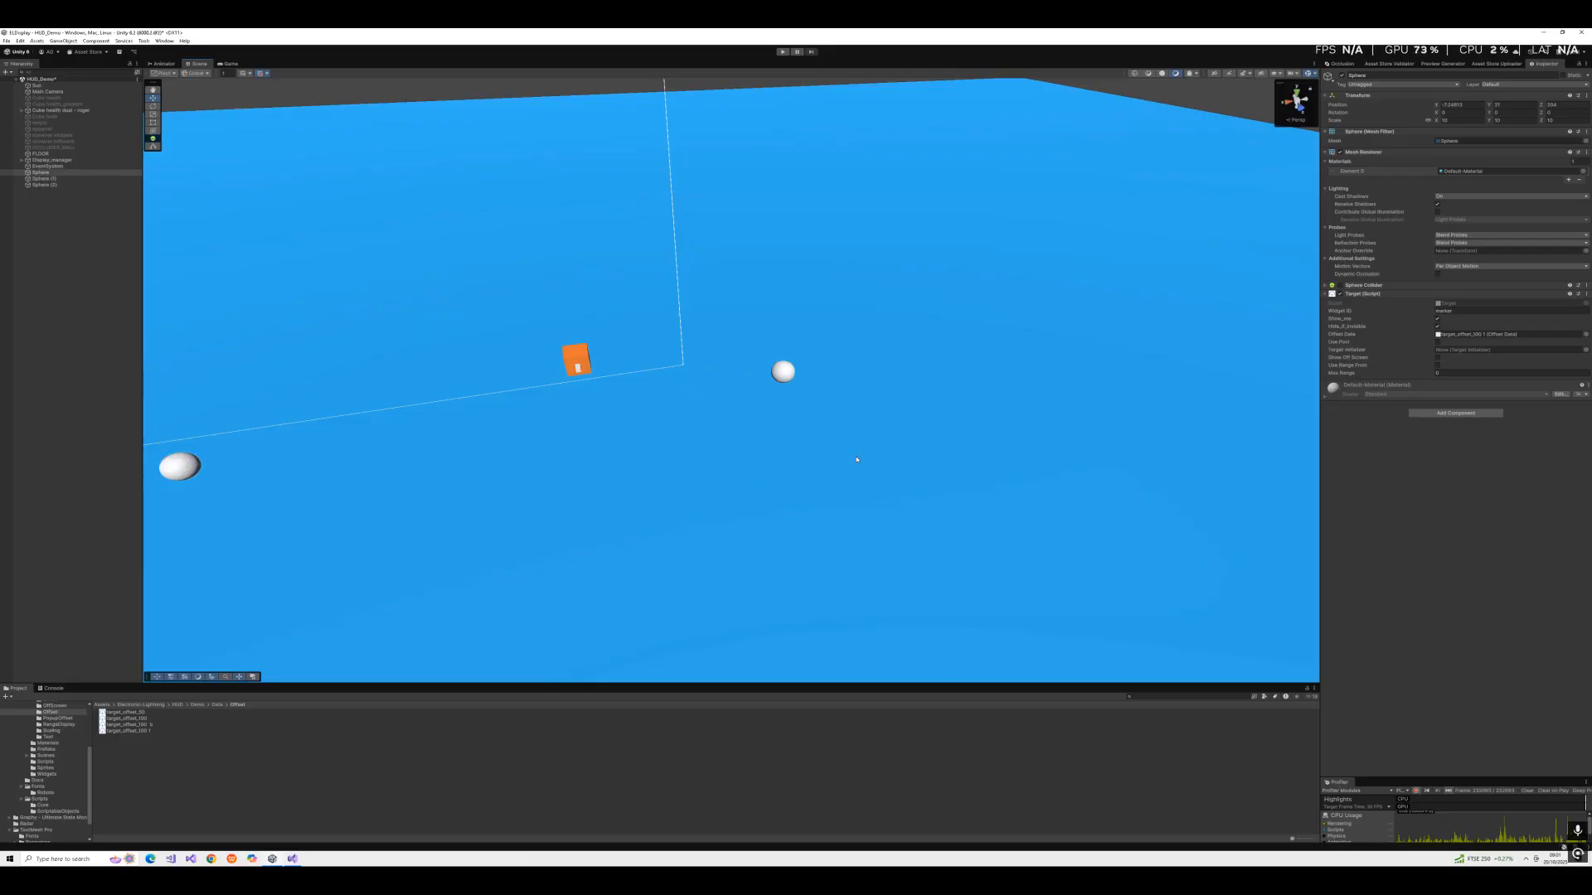
click(782, 375)
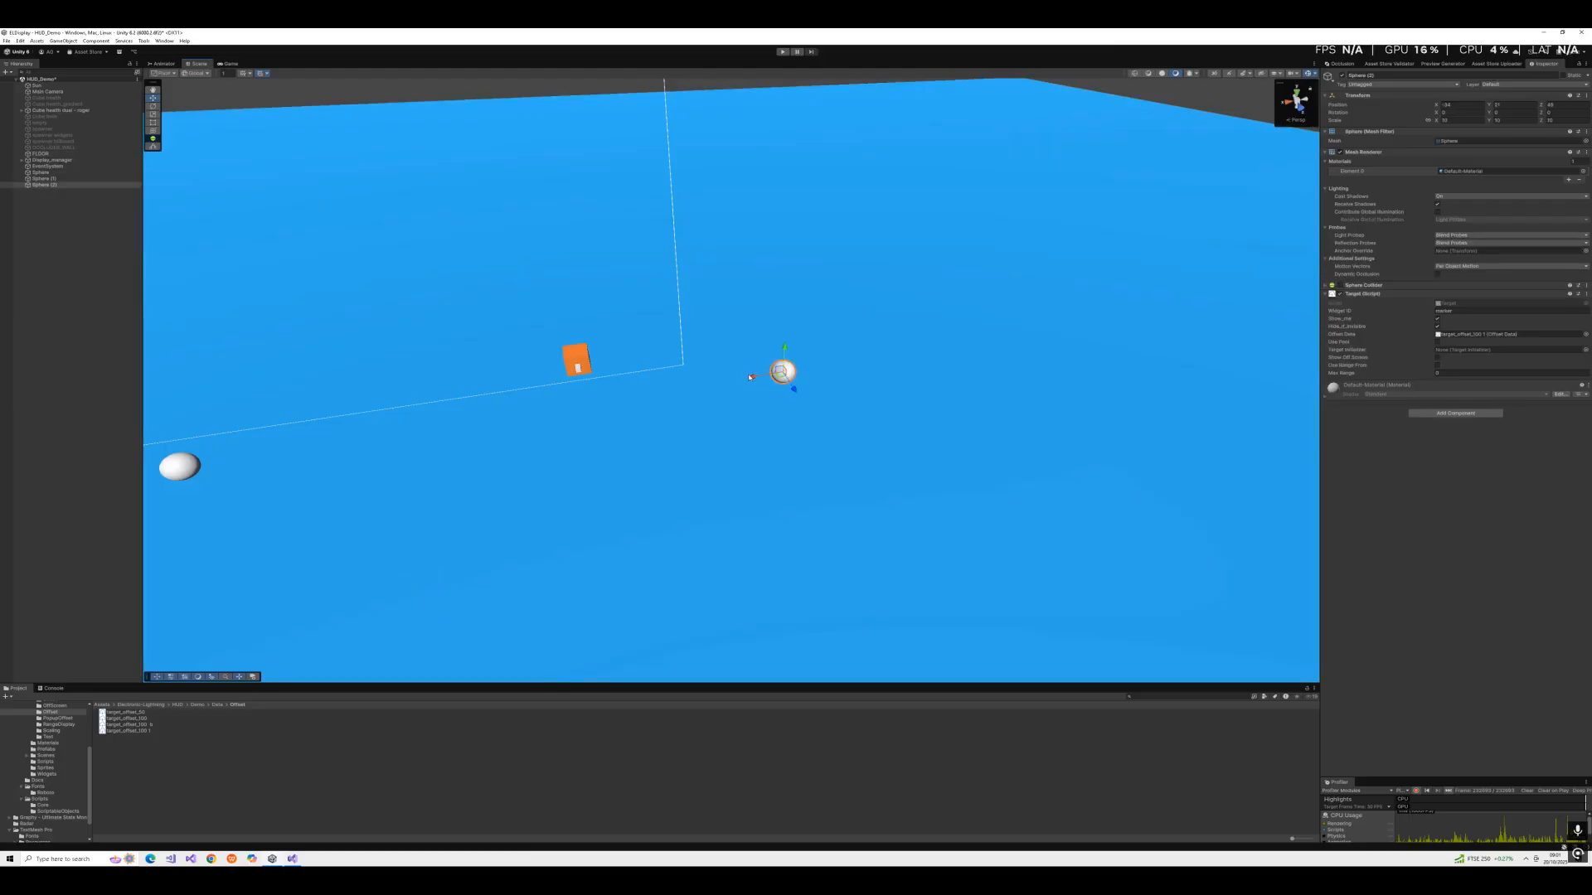
drag(752, 377, 829, 86)
Run the scene, move around to examine the markers and range texts on all three spheres, and stop Play mode.
click(782, 52)
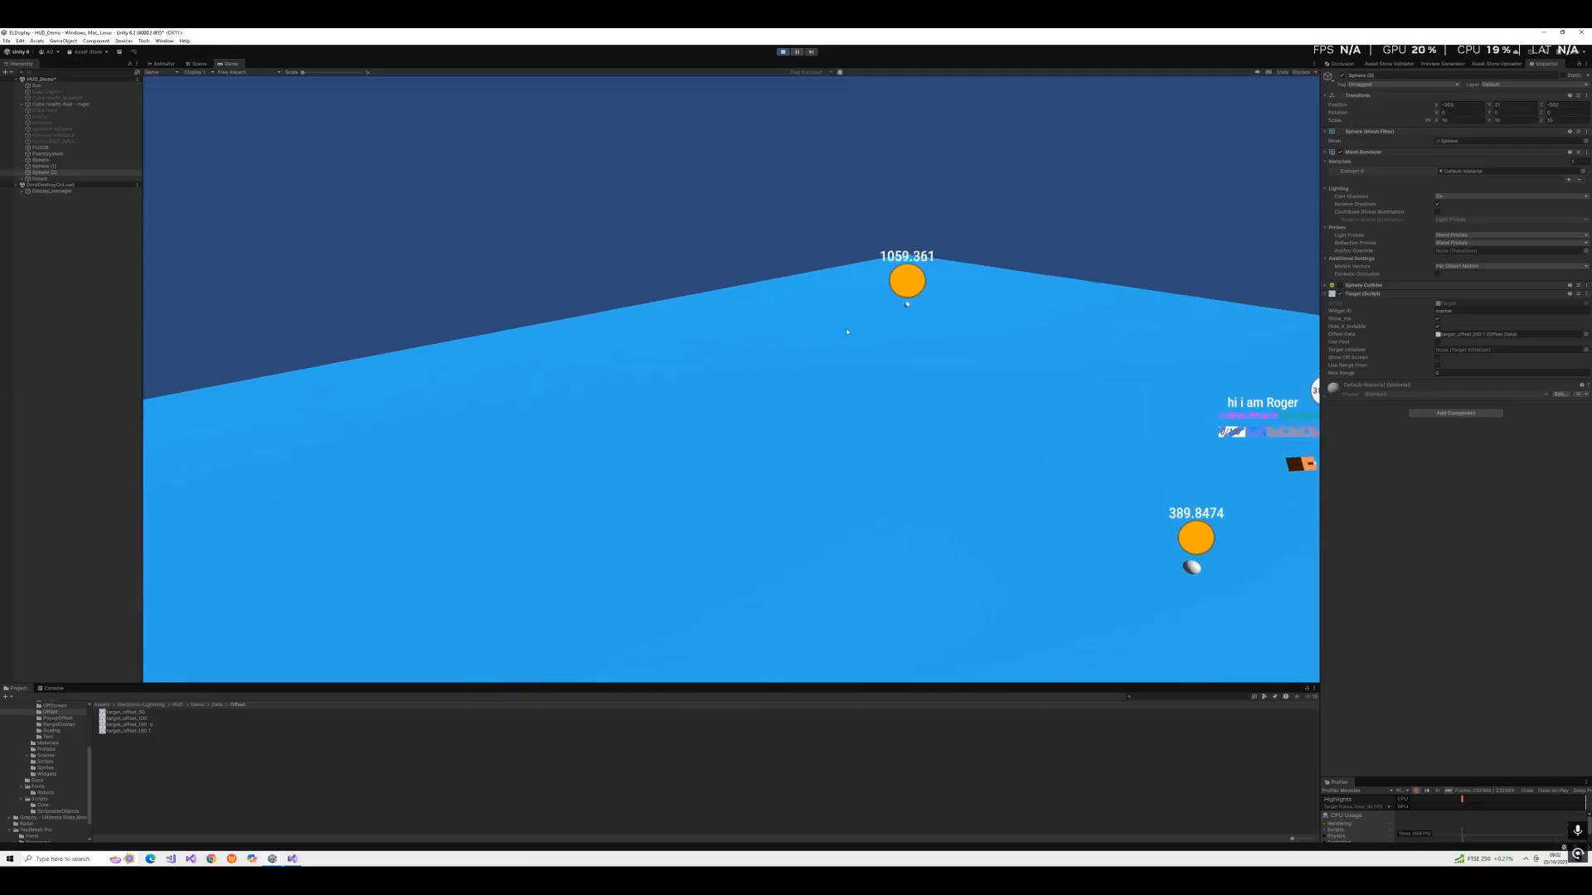
key(s)
key(w)
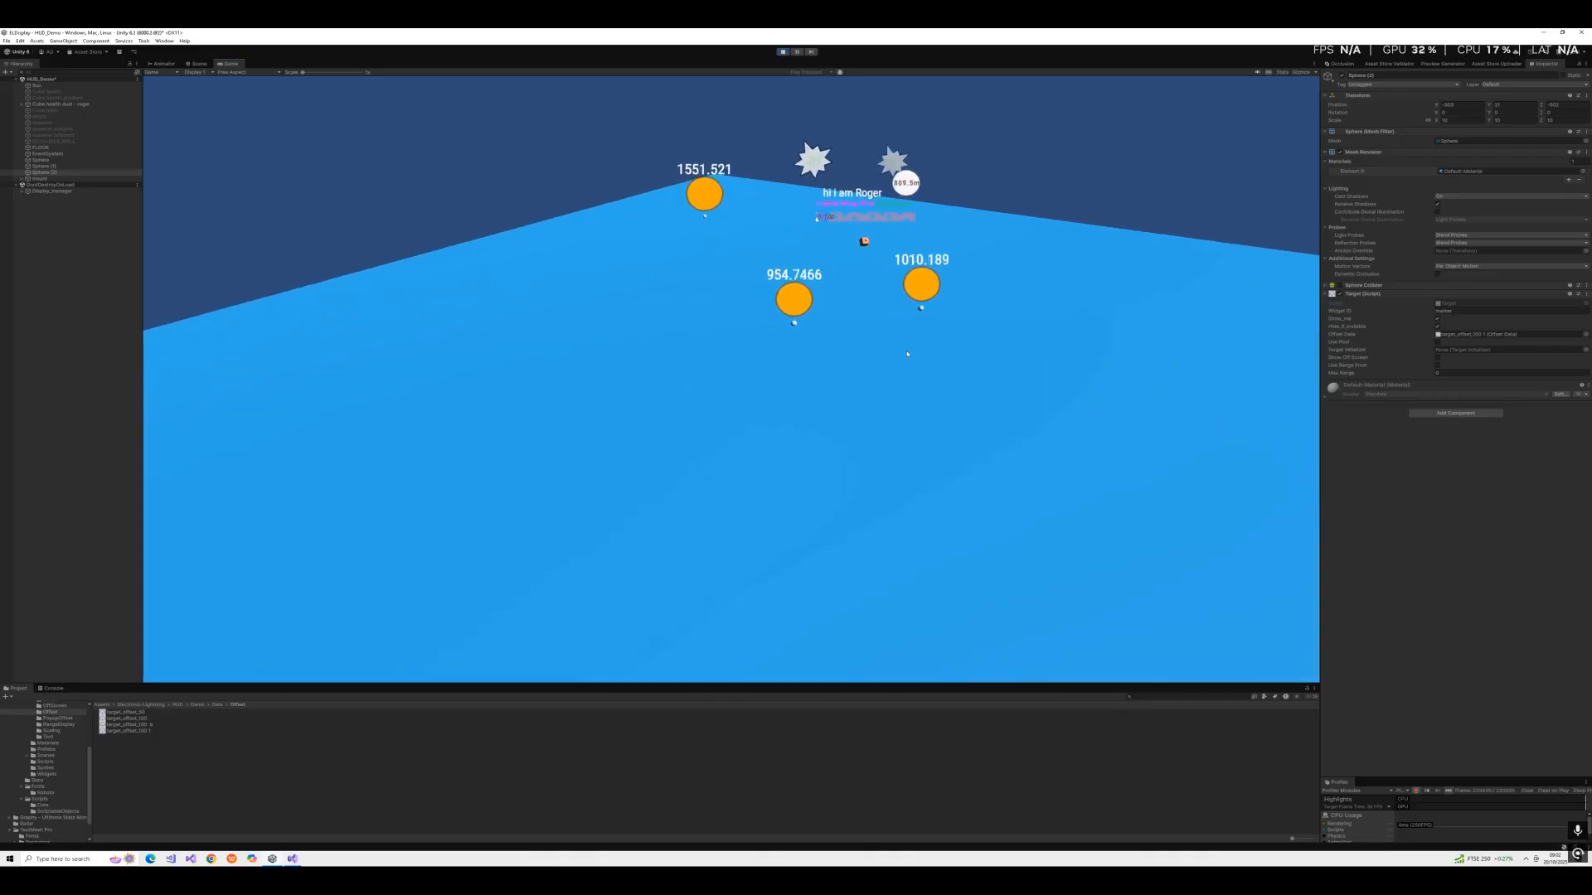
key(d)
key(s)
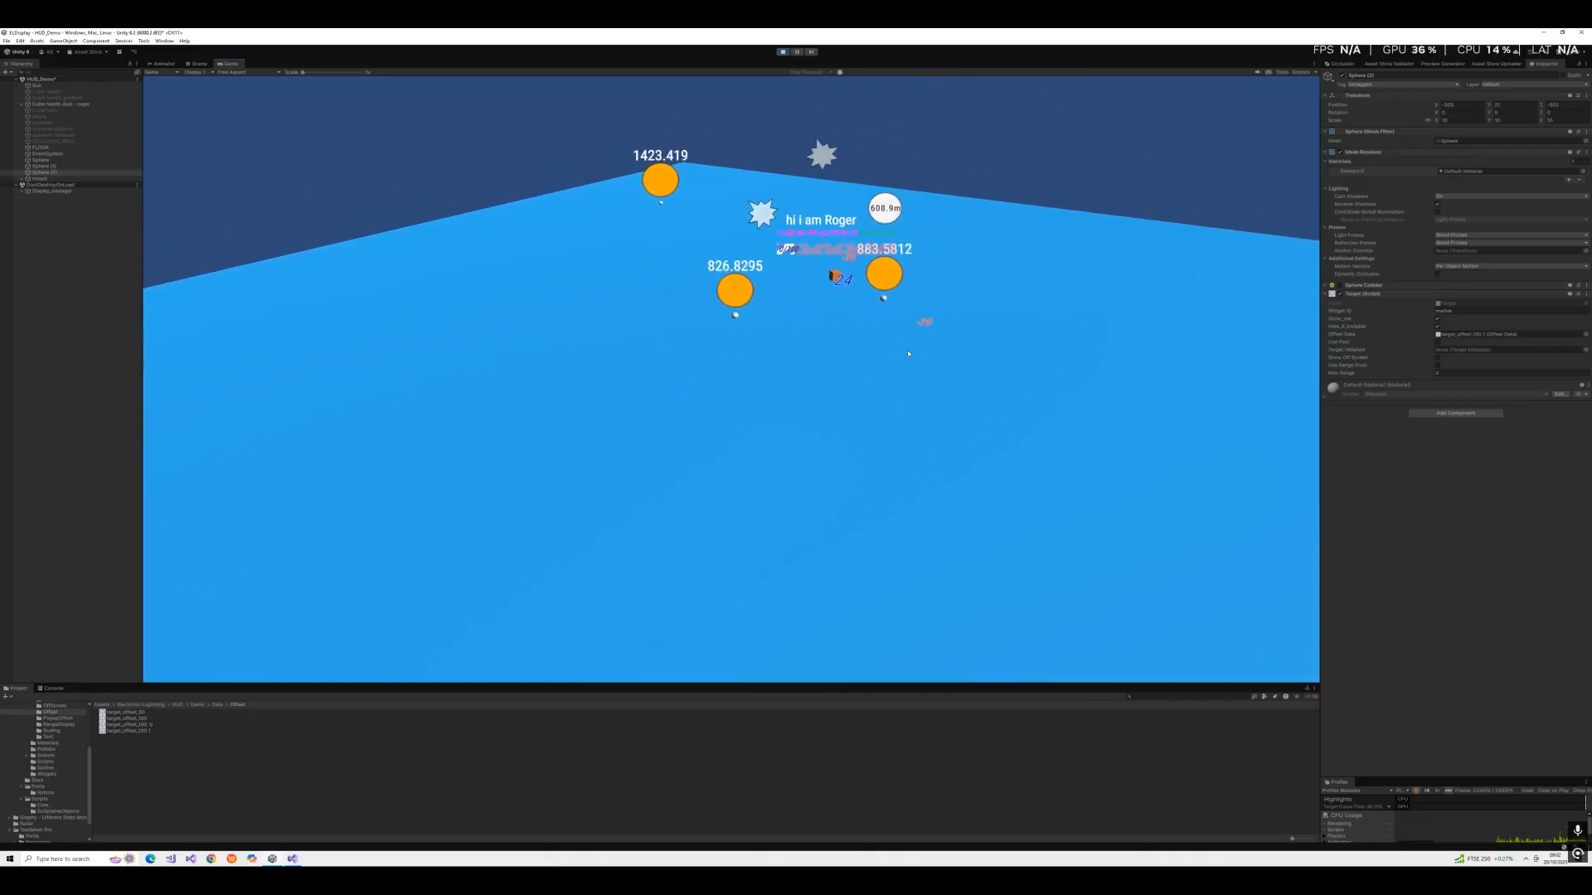
key(s)
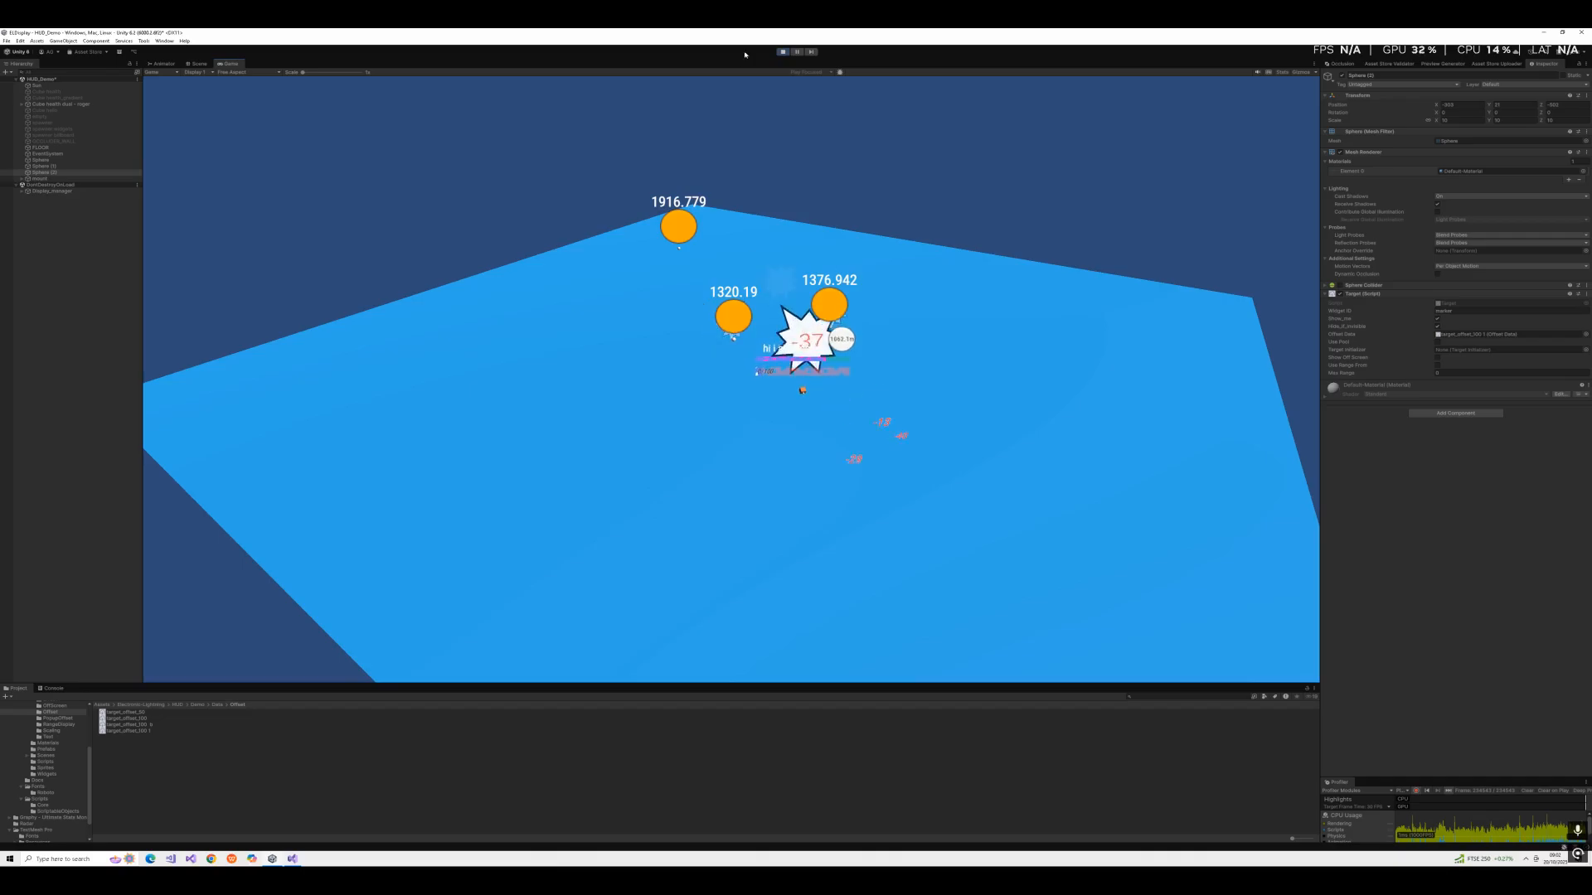
click(782, 51)
Open the marker prefab from the Widgets folder and assign RangeDisplayData_1 as its Range Display Data.
click(72, 176)
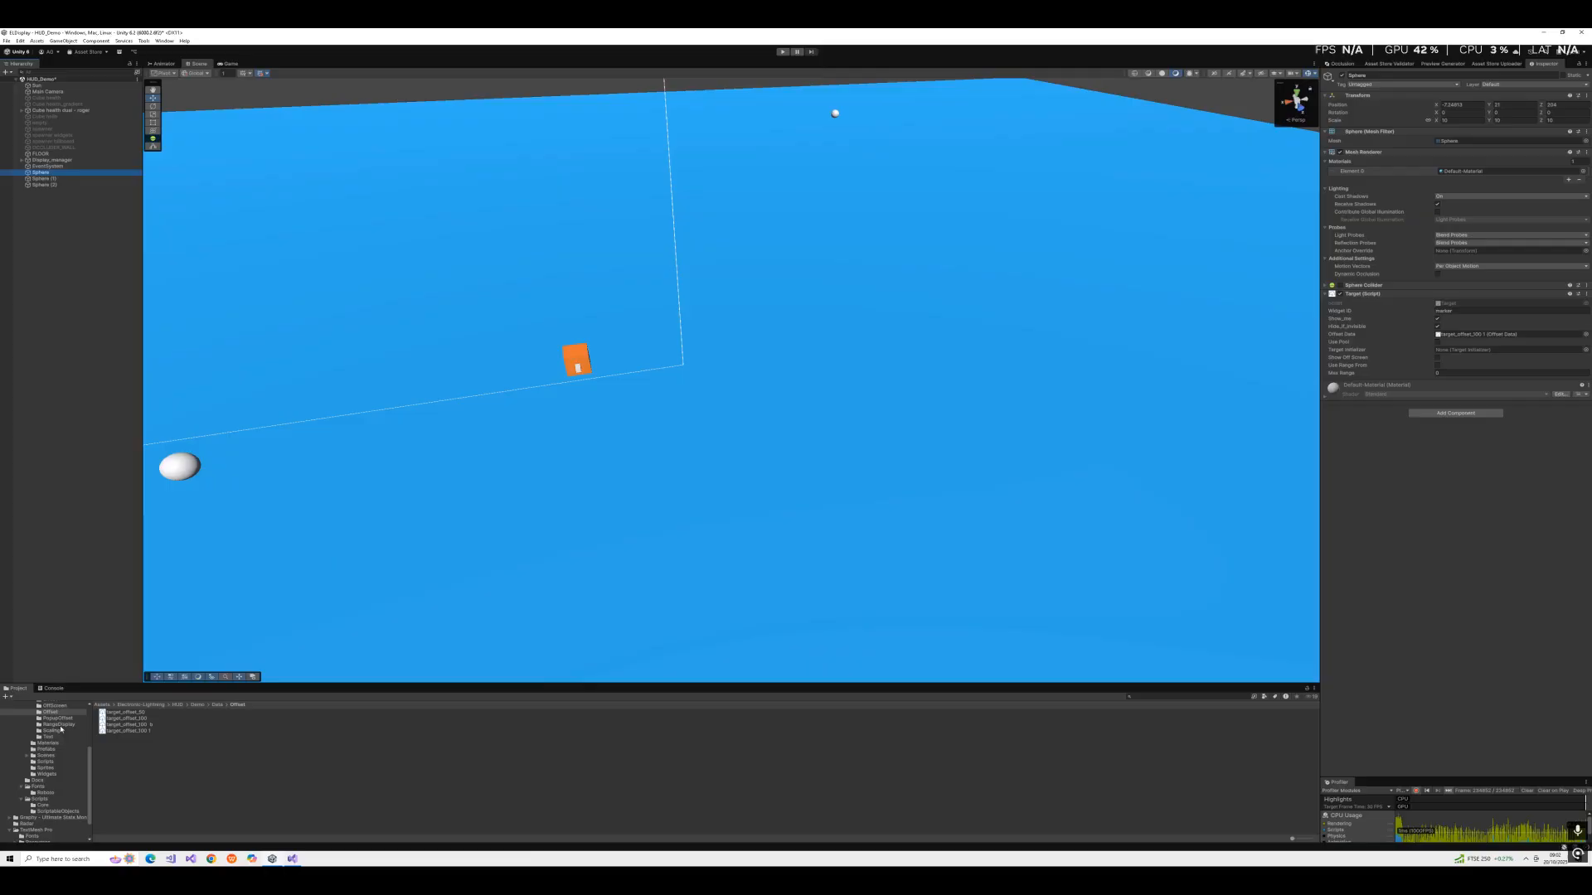
click(47, 774)
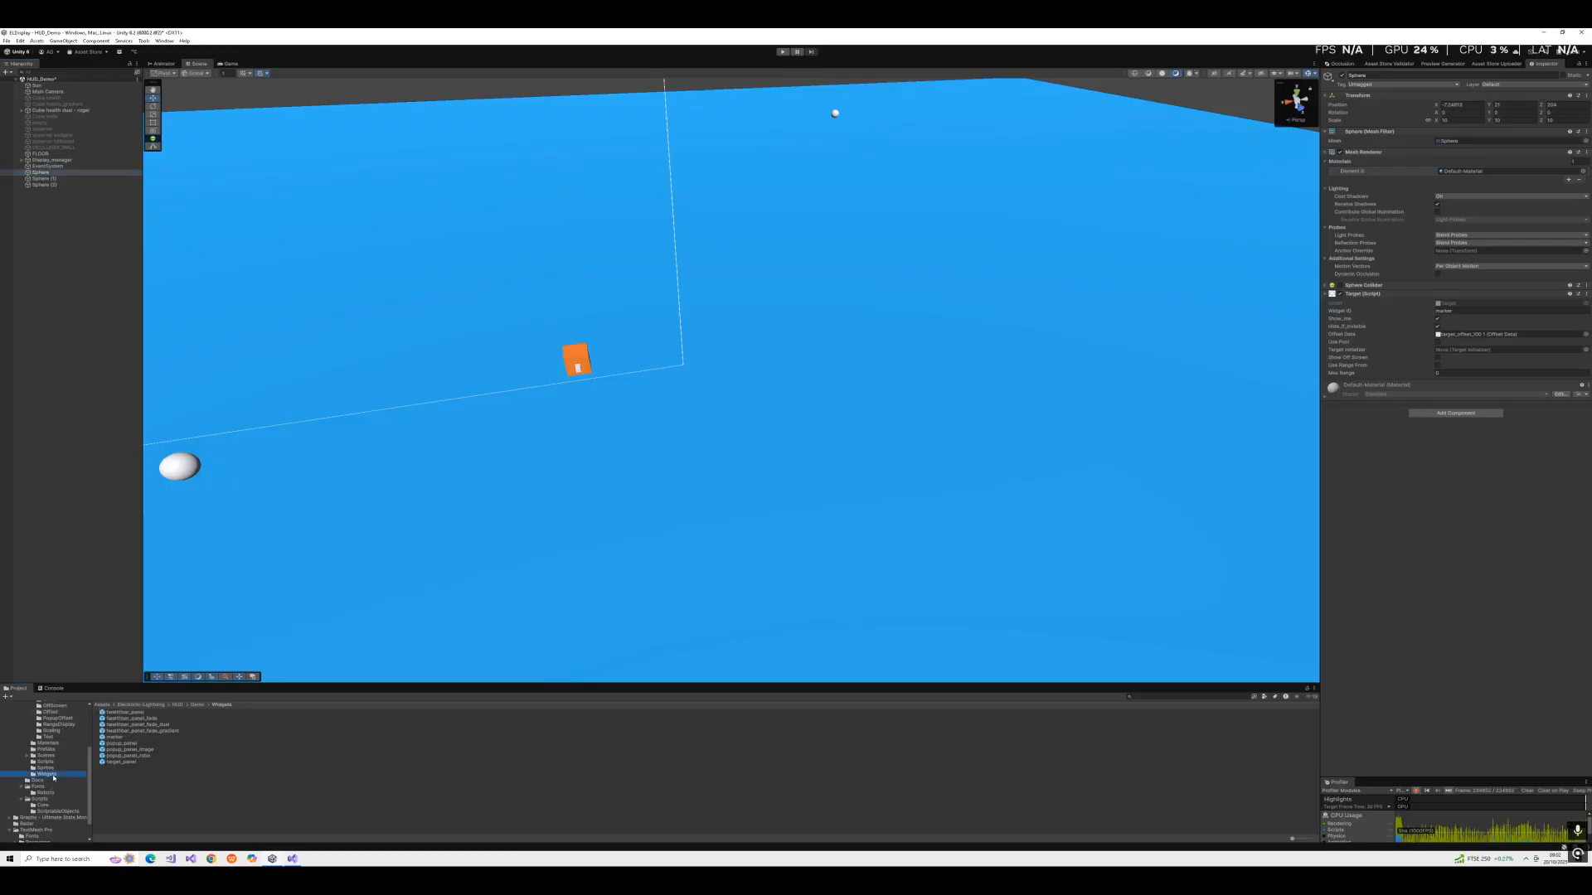
double_click(119, 737)
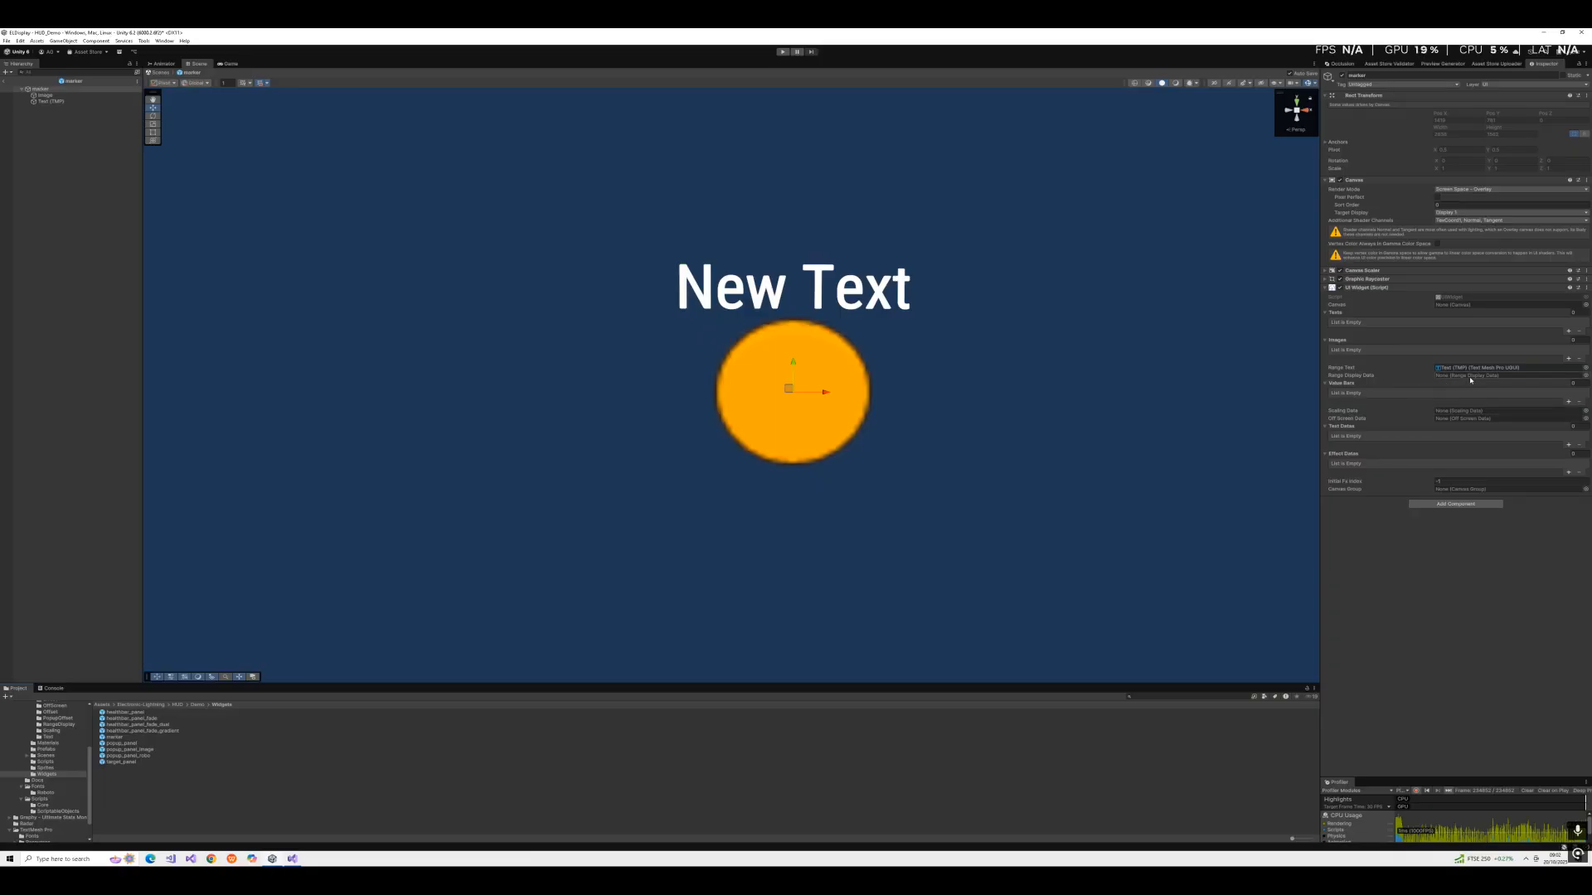
click(1587, 375)
double_click(1391, 402)
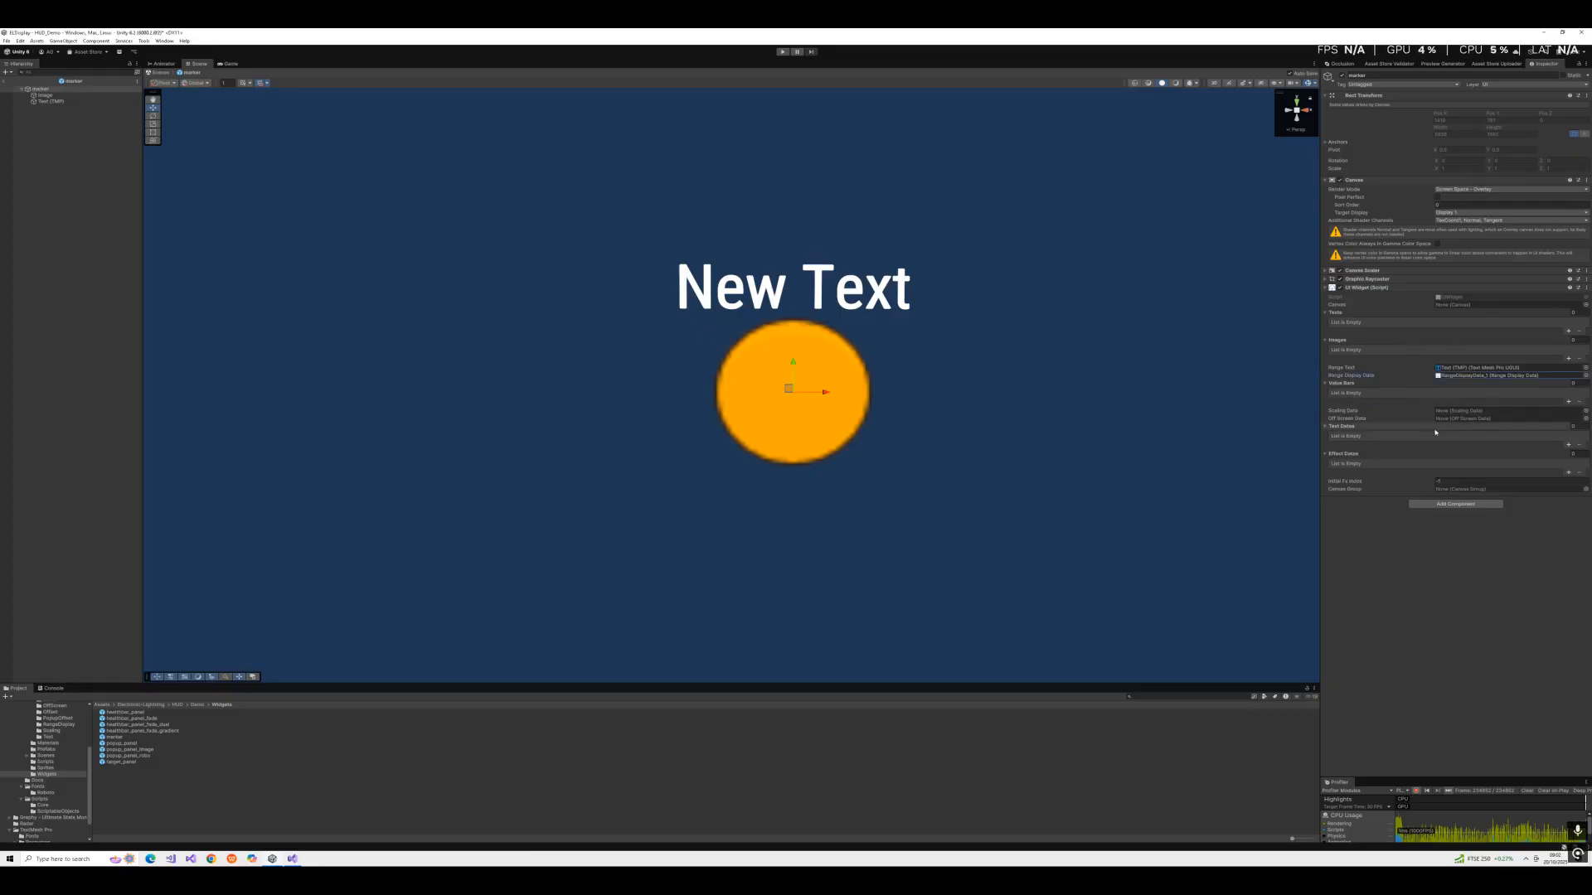
Assign a Scaling Data asset to the marker prefab's UI Widget, and run the scene to check how the markers scale with distance.
click(1586, 411)
double_click(1389, 435)
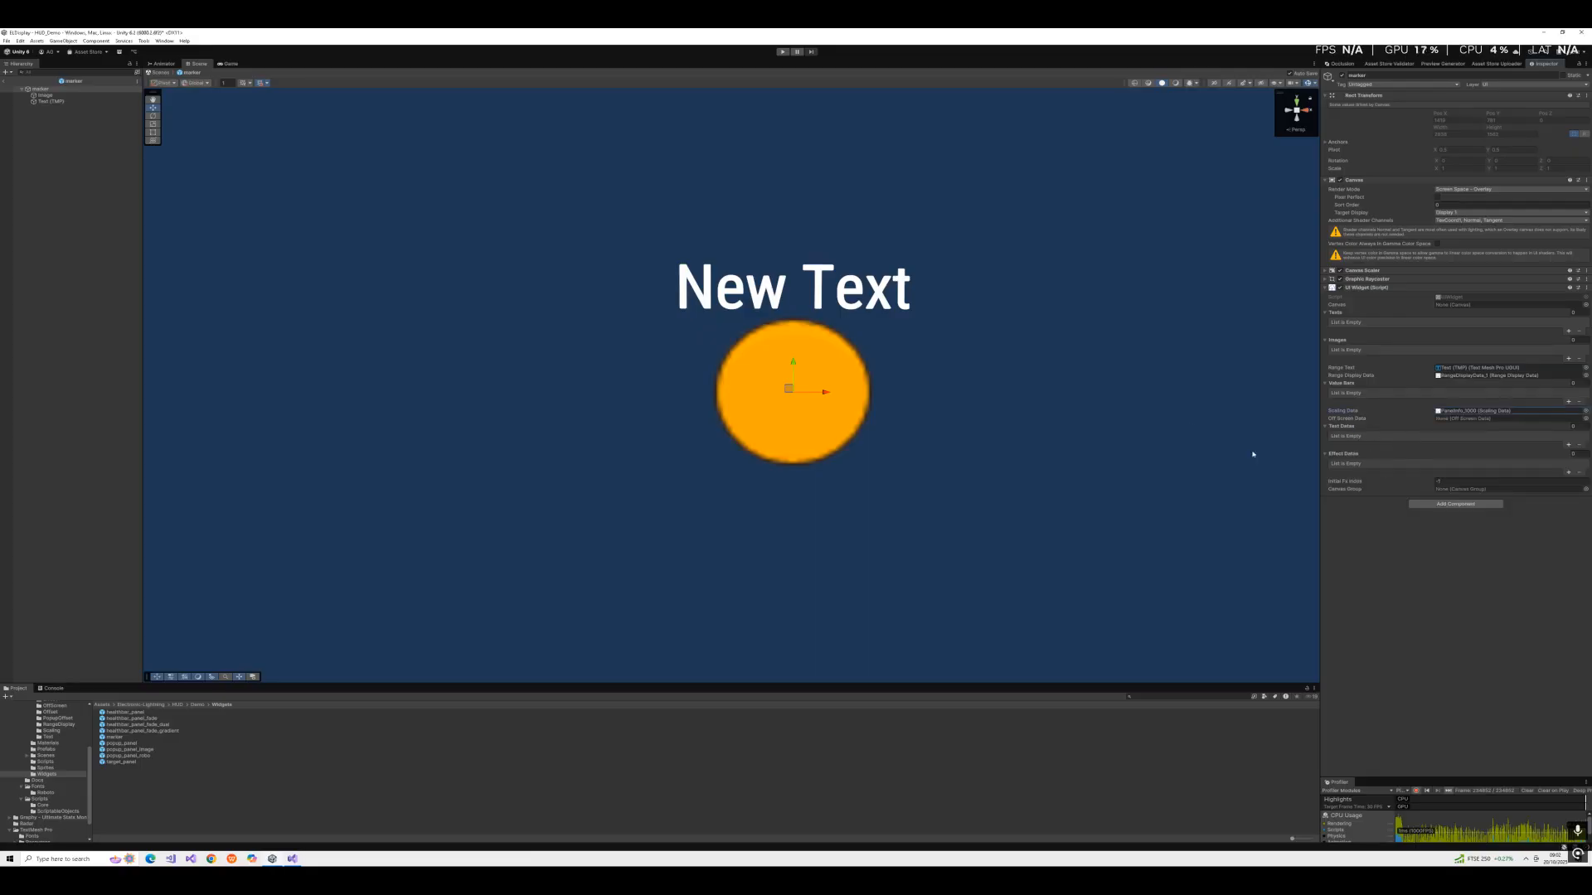
click(783, 52)
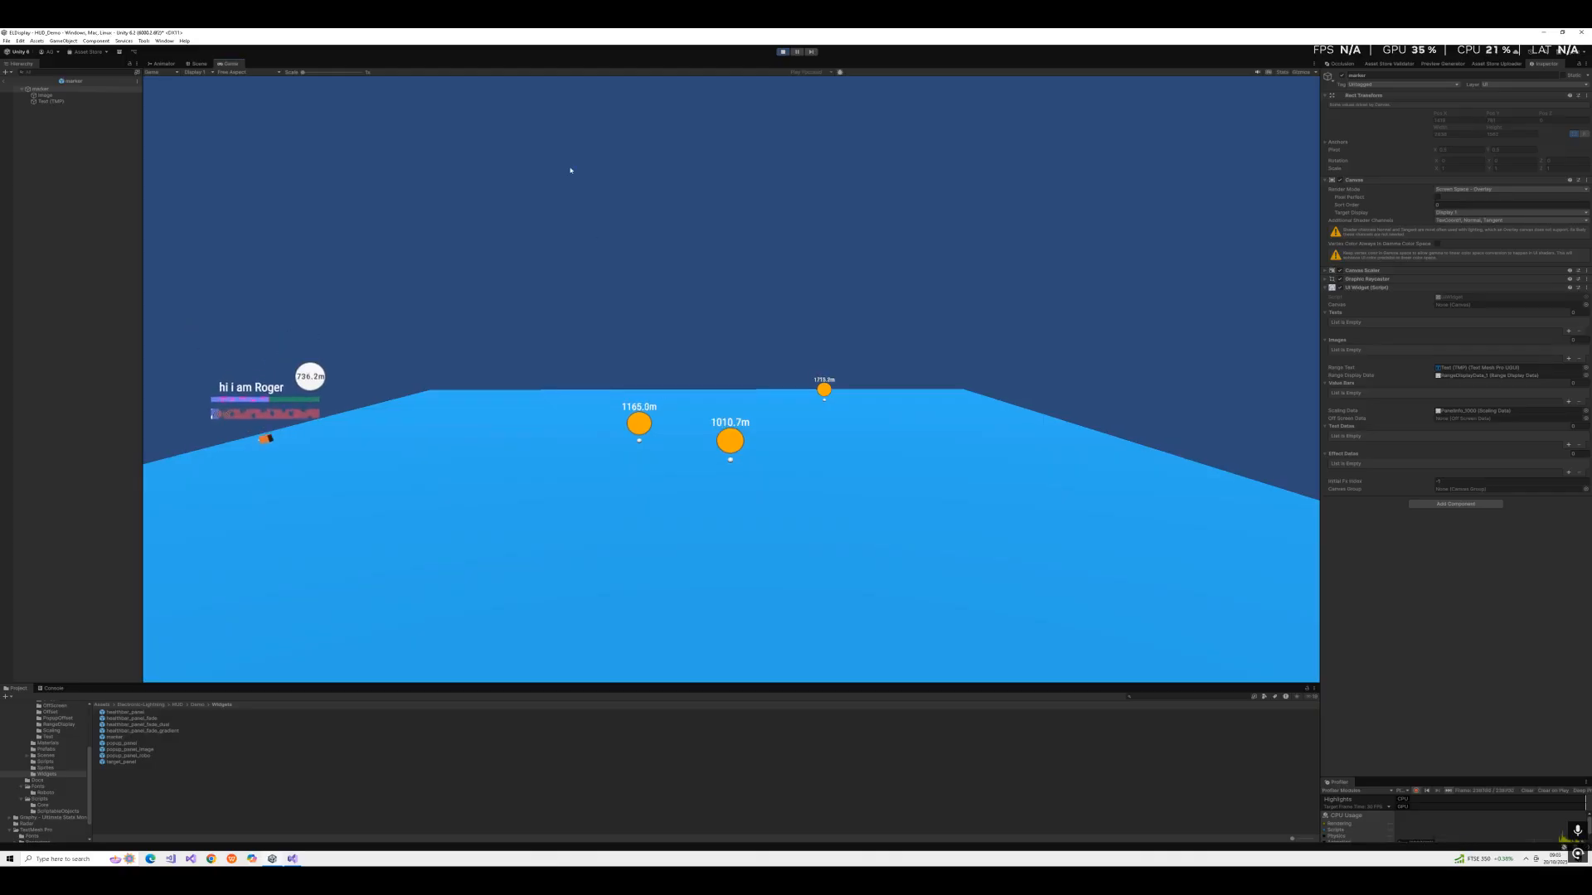
click(783, 52)
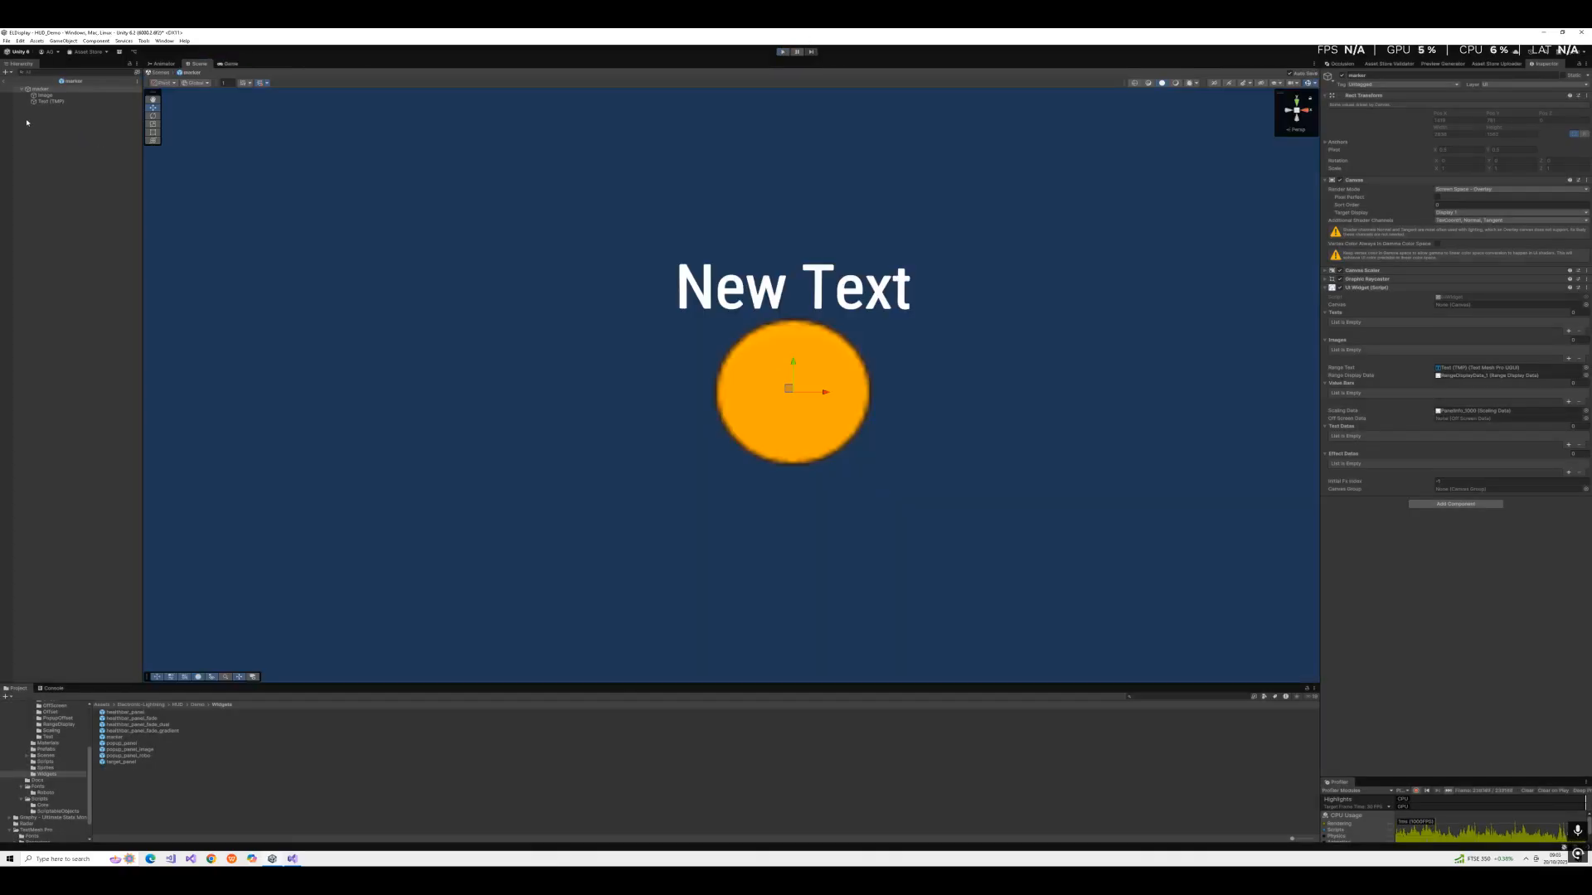
Leave the marker prefab, select all three spheres and enable Show Off Screen on their Target scripts.
click(4, 81)
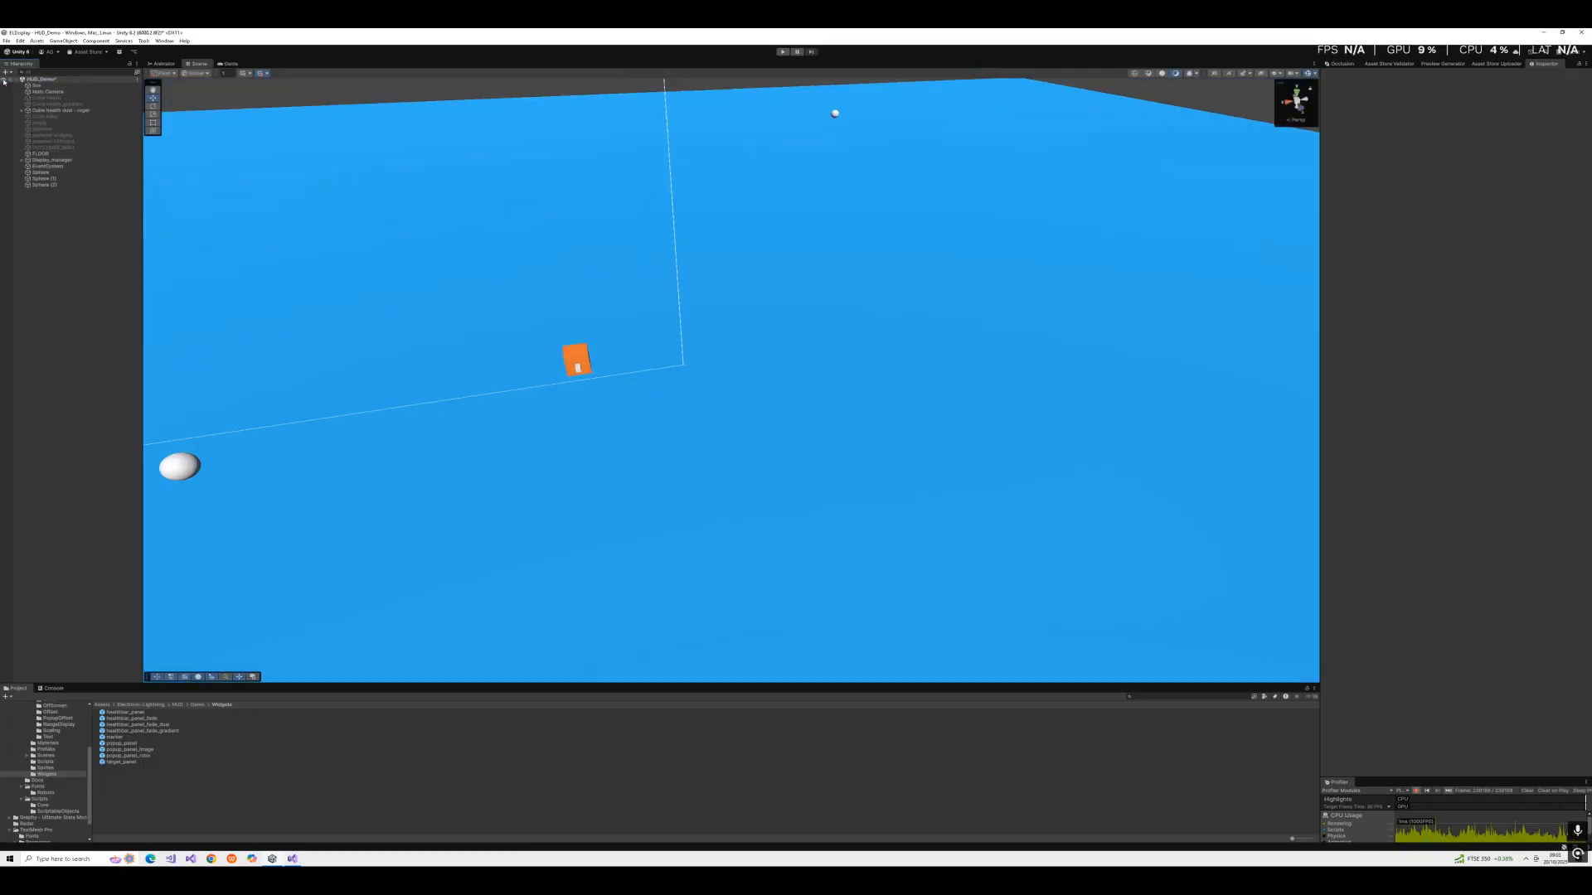
shift+click(39, 184)
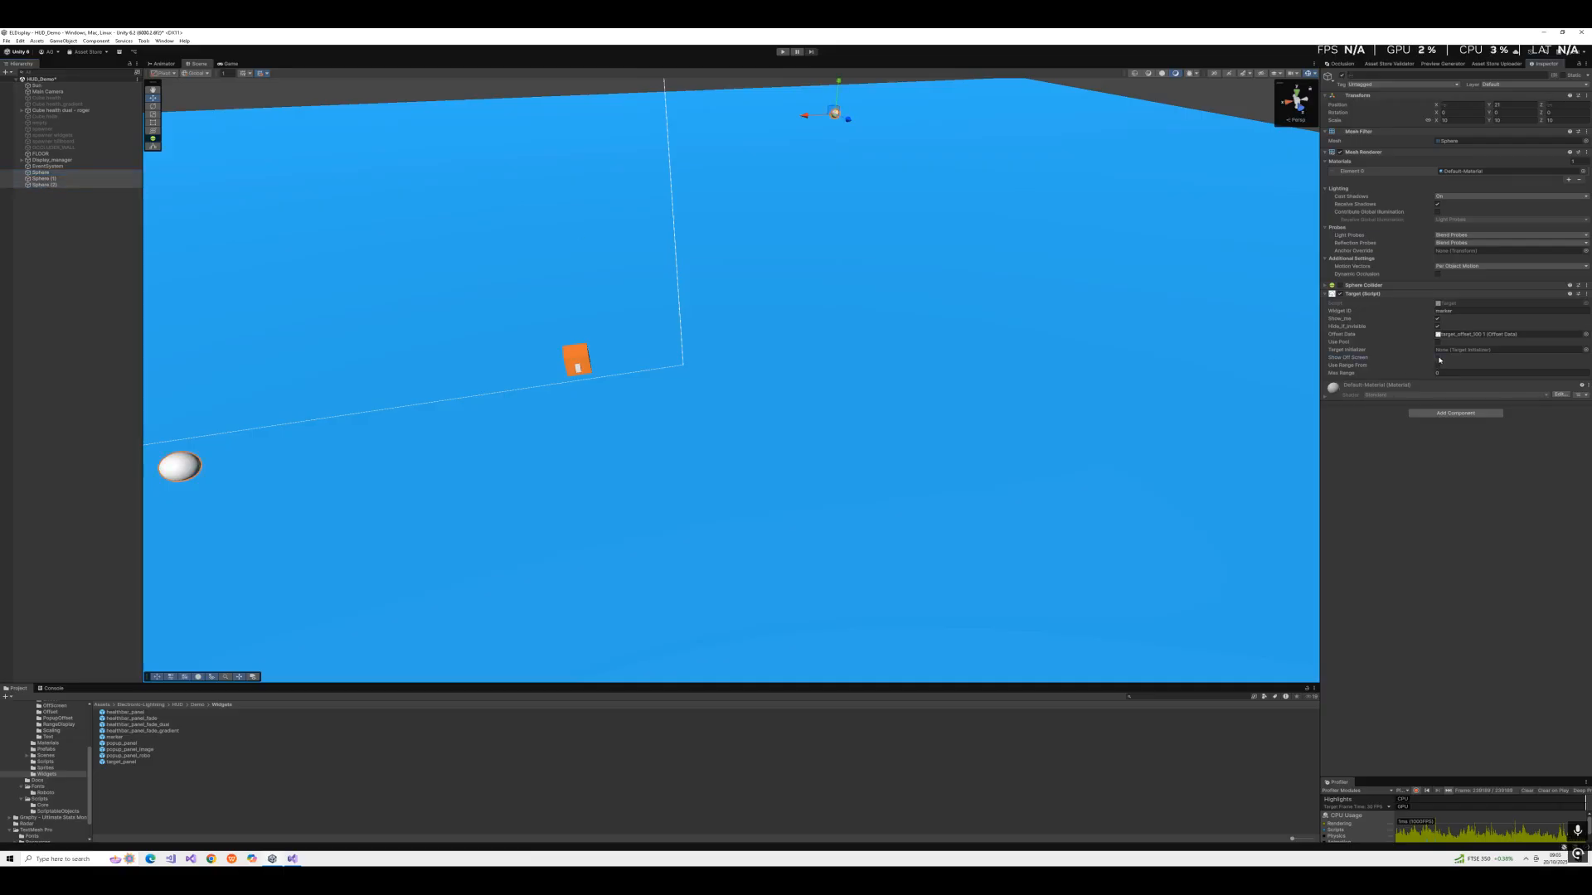
Run the scene, fly around to examine the spheres' markers in and out of view, and stop Play mode.
click(780, 52)
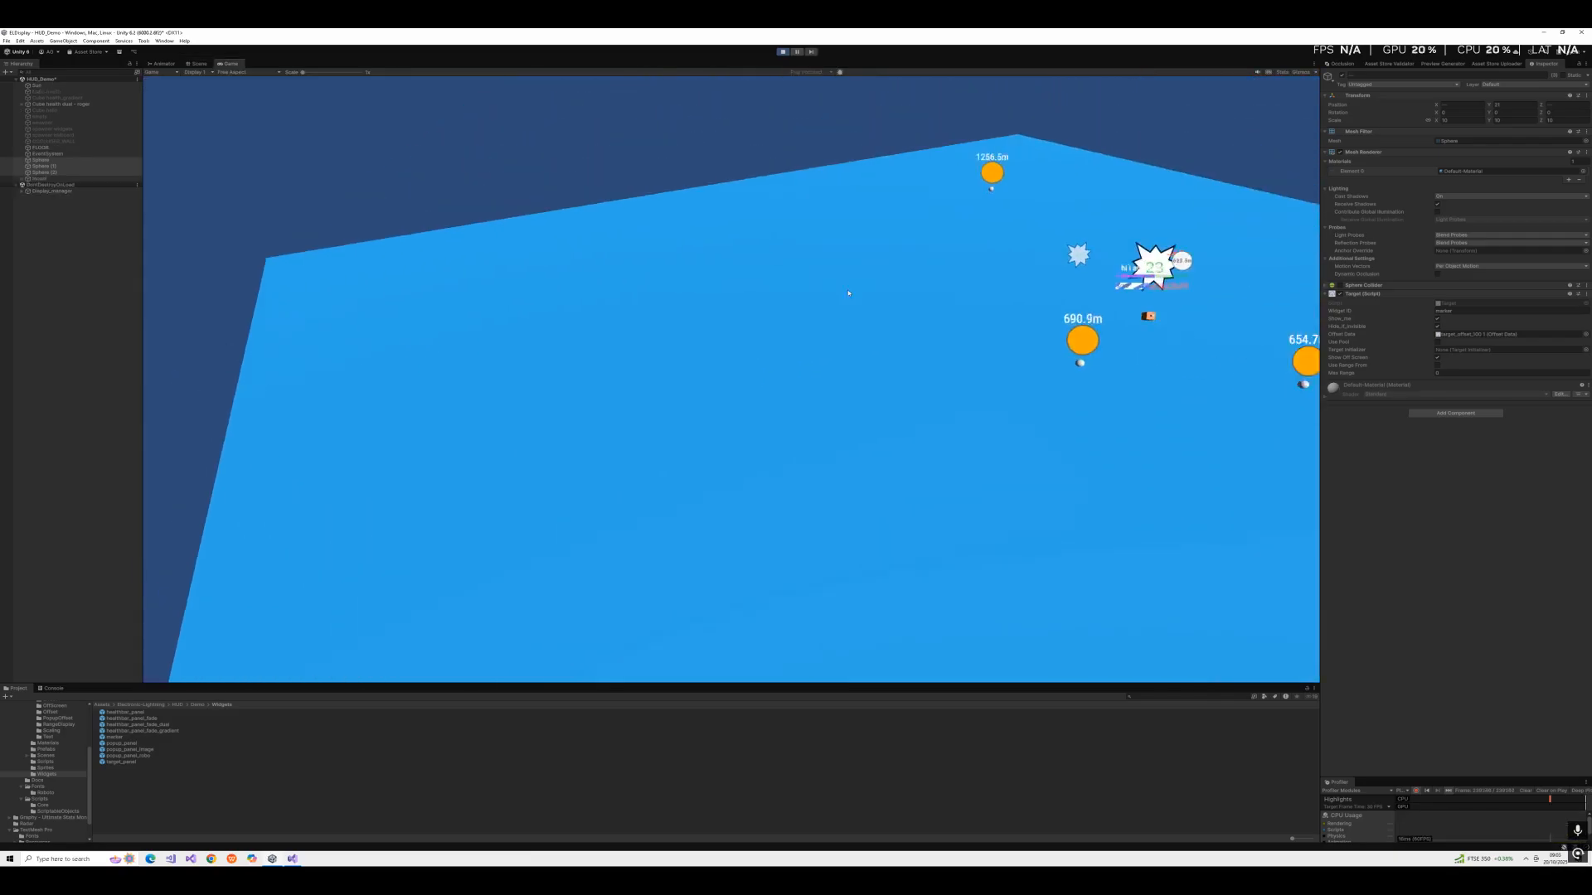
key(w)
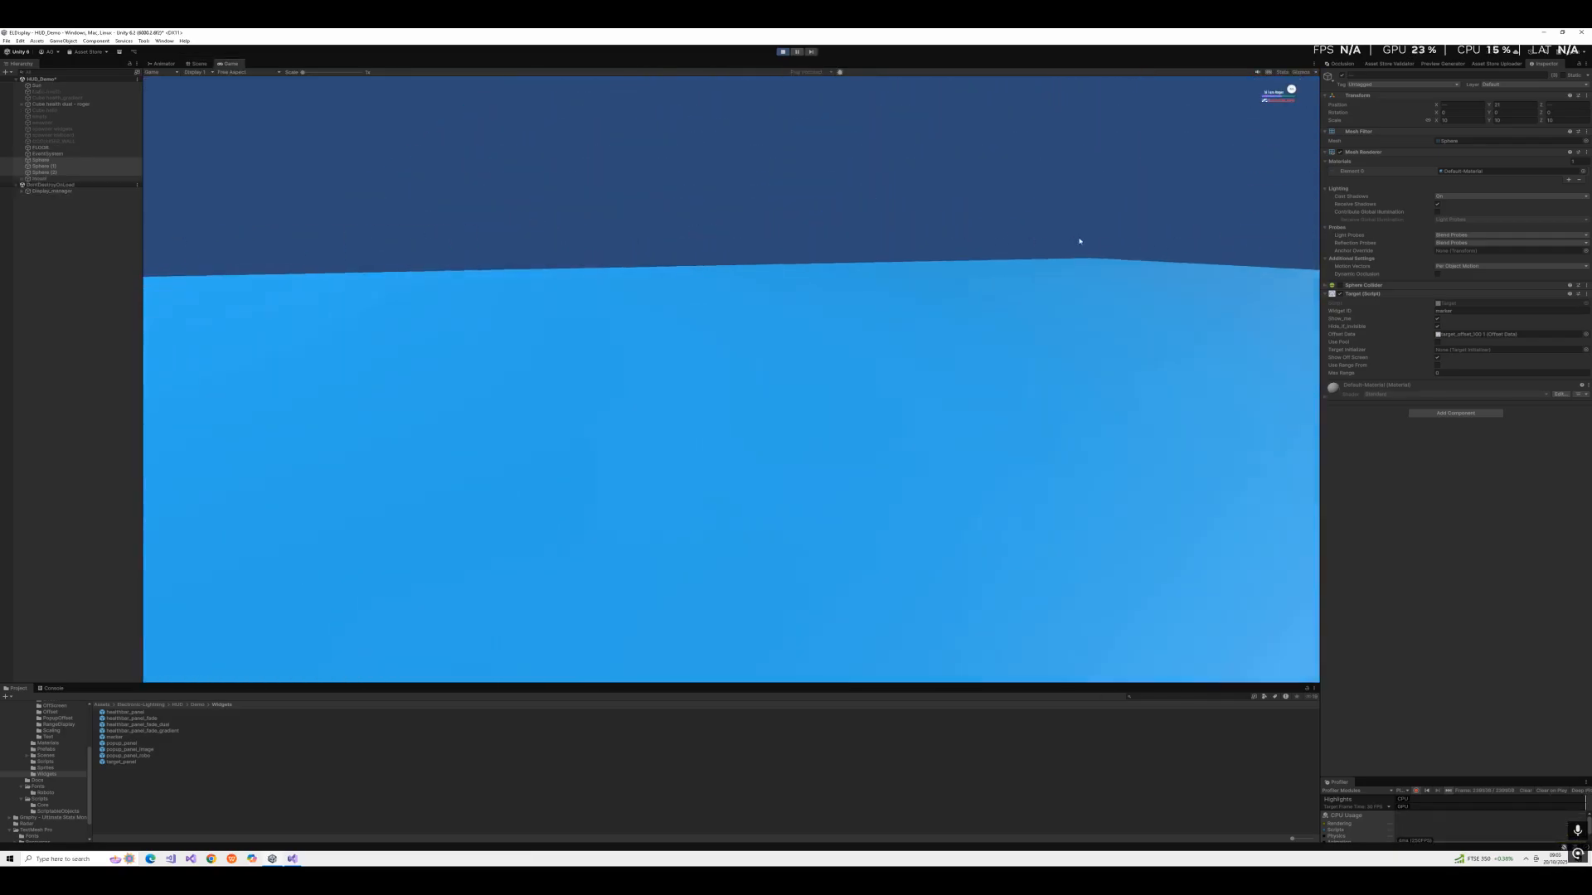
key(s)
key(s)
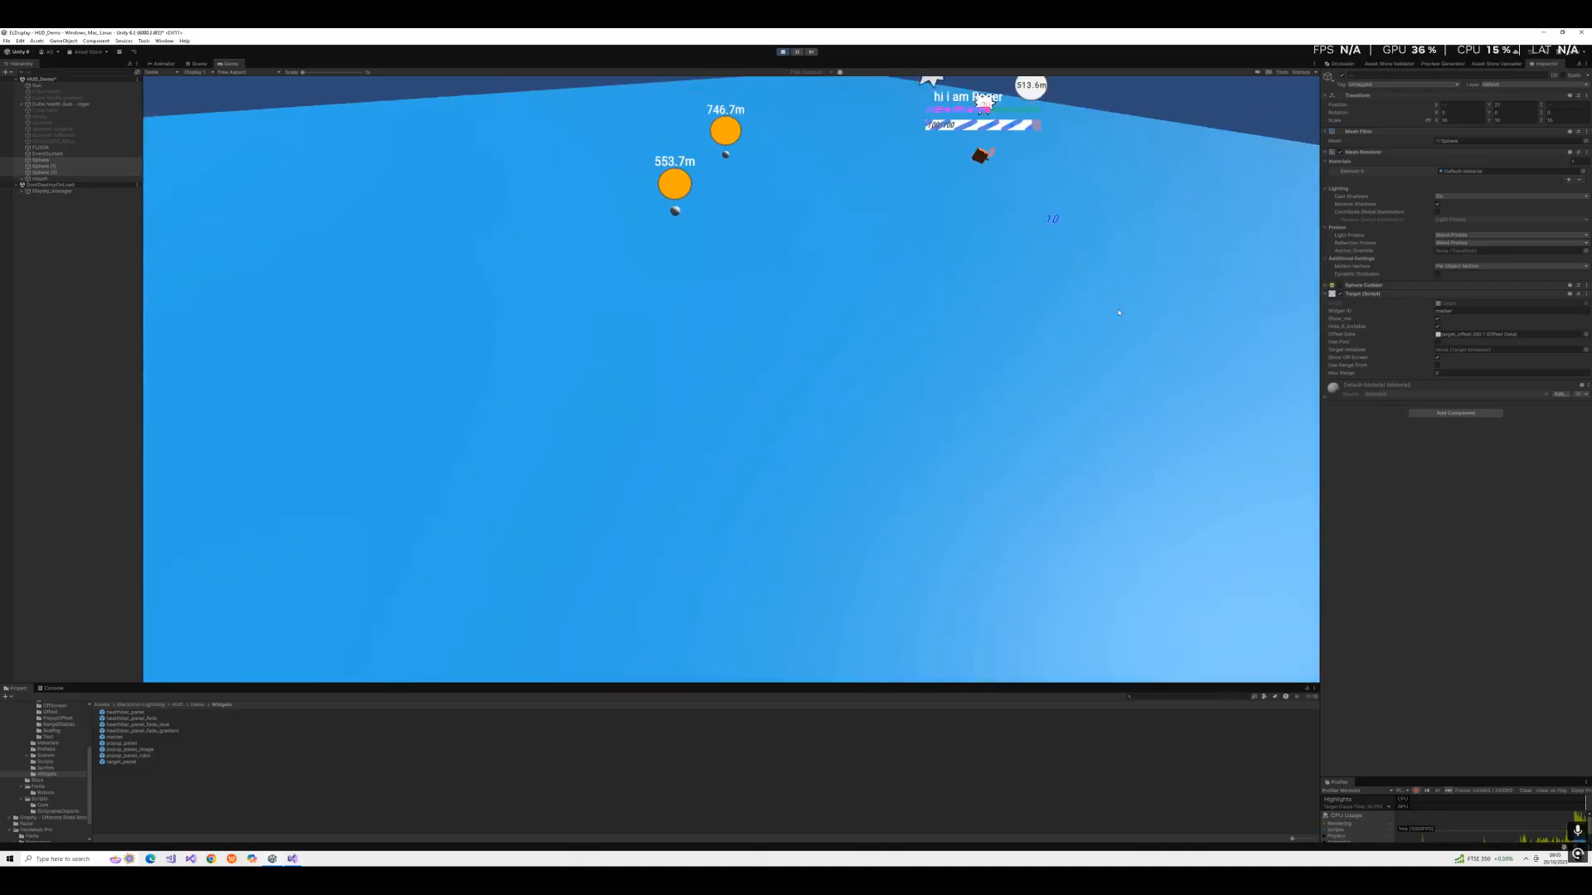
key(w)
key(w)
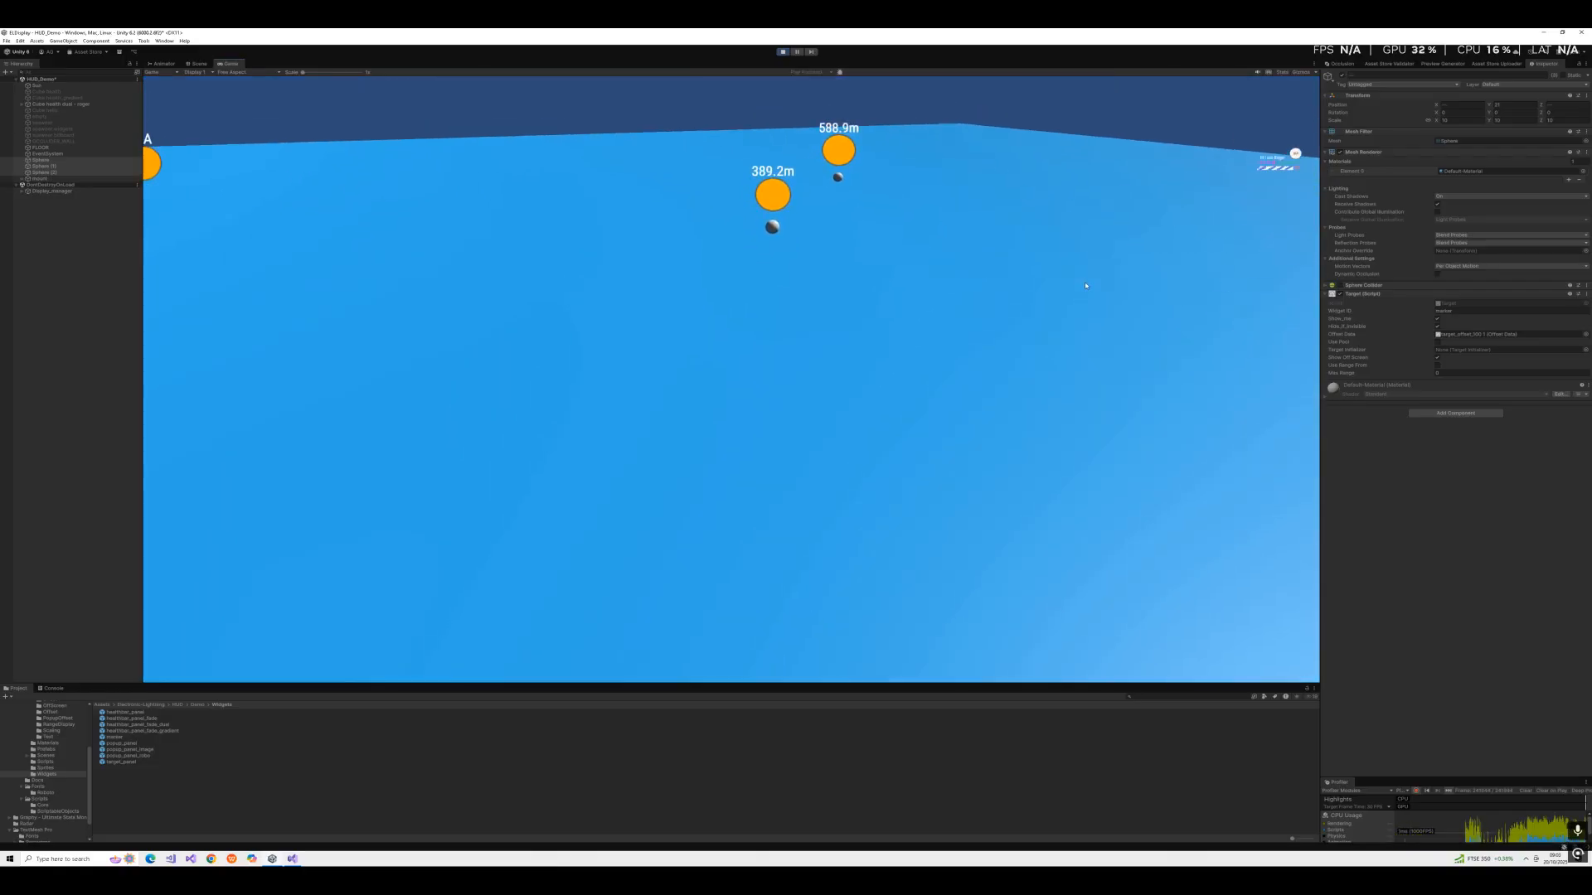
key(w)
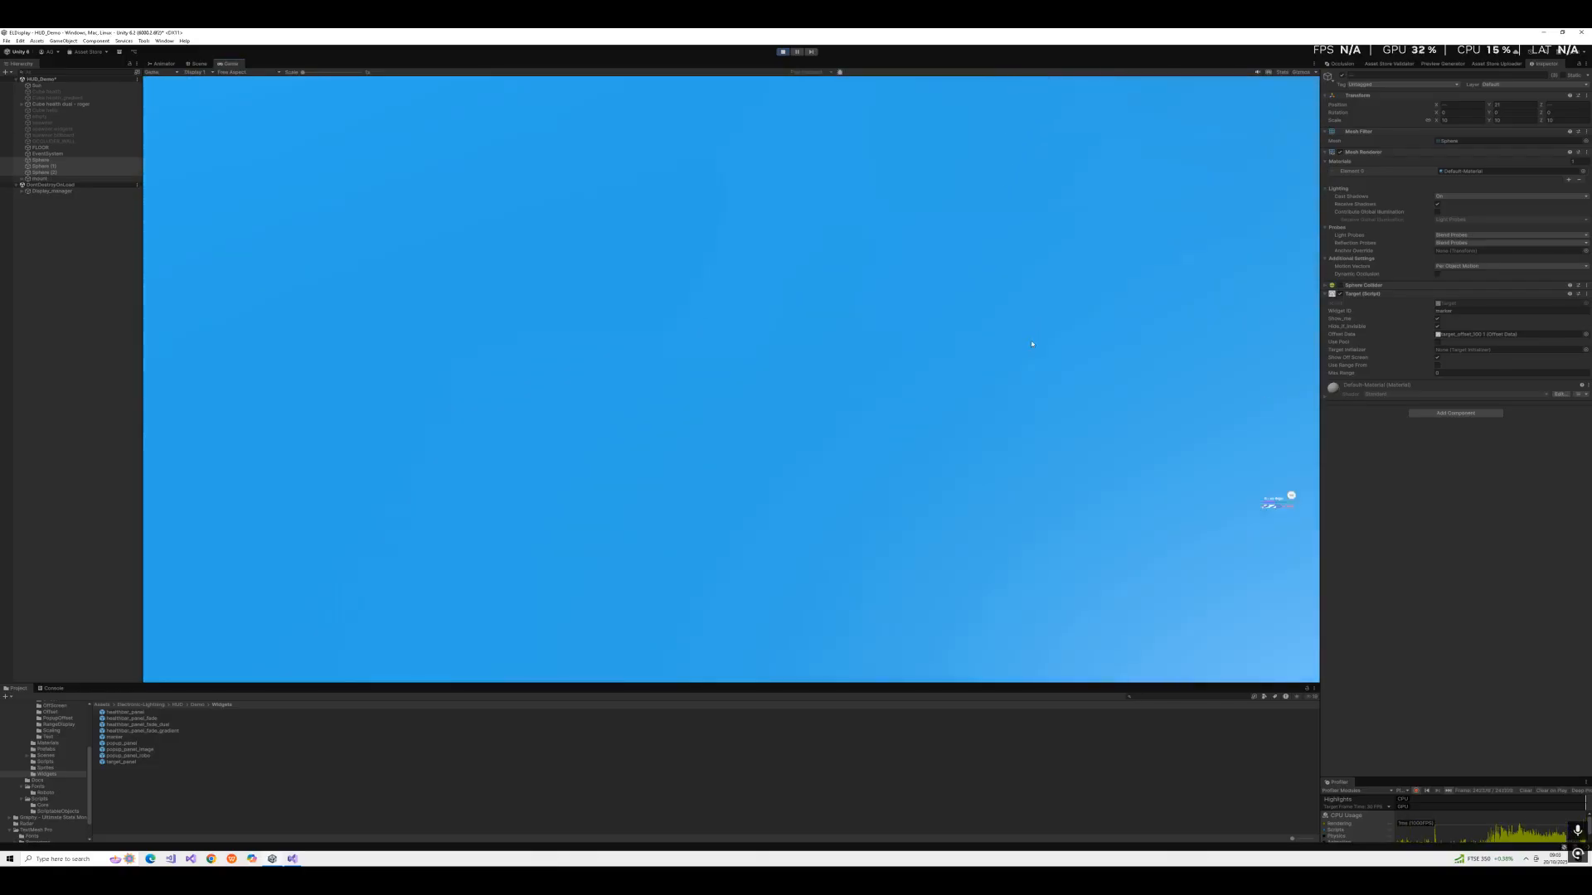
key(s)
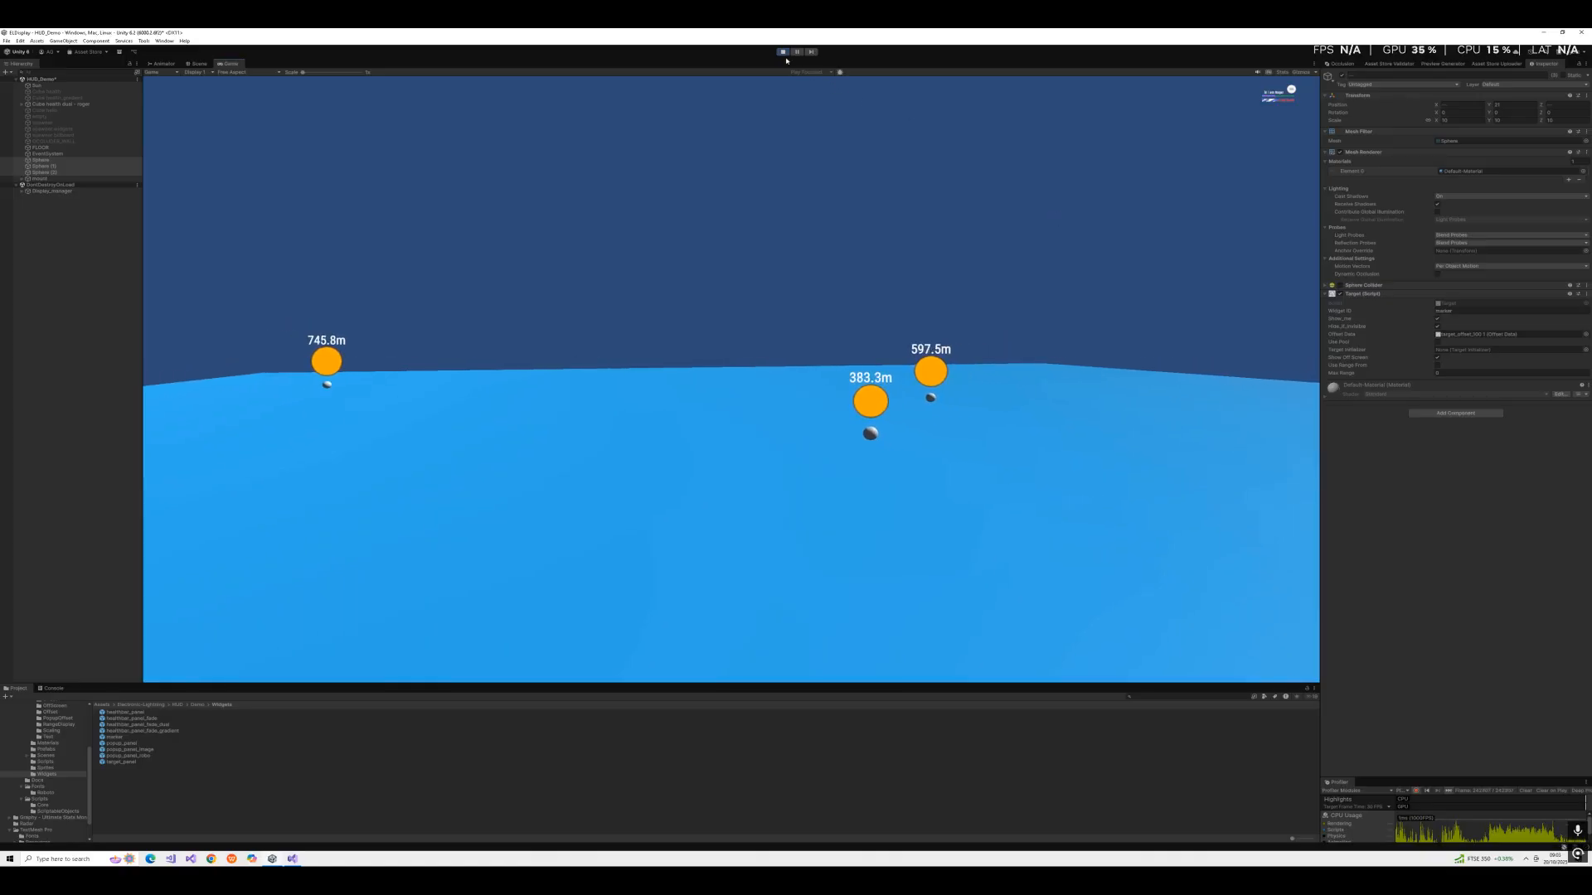
click(783, 52)
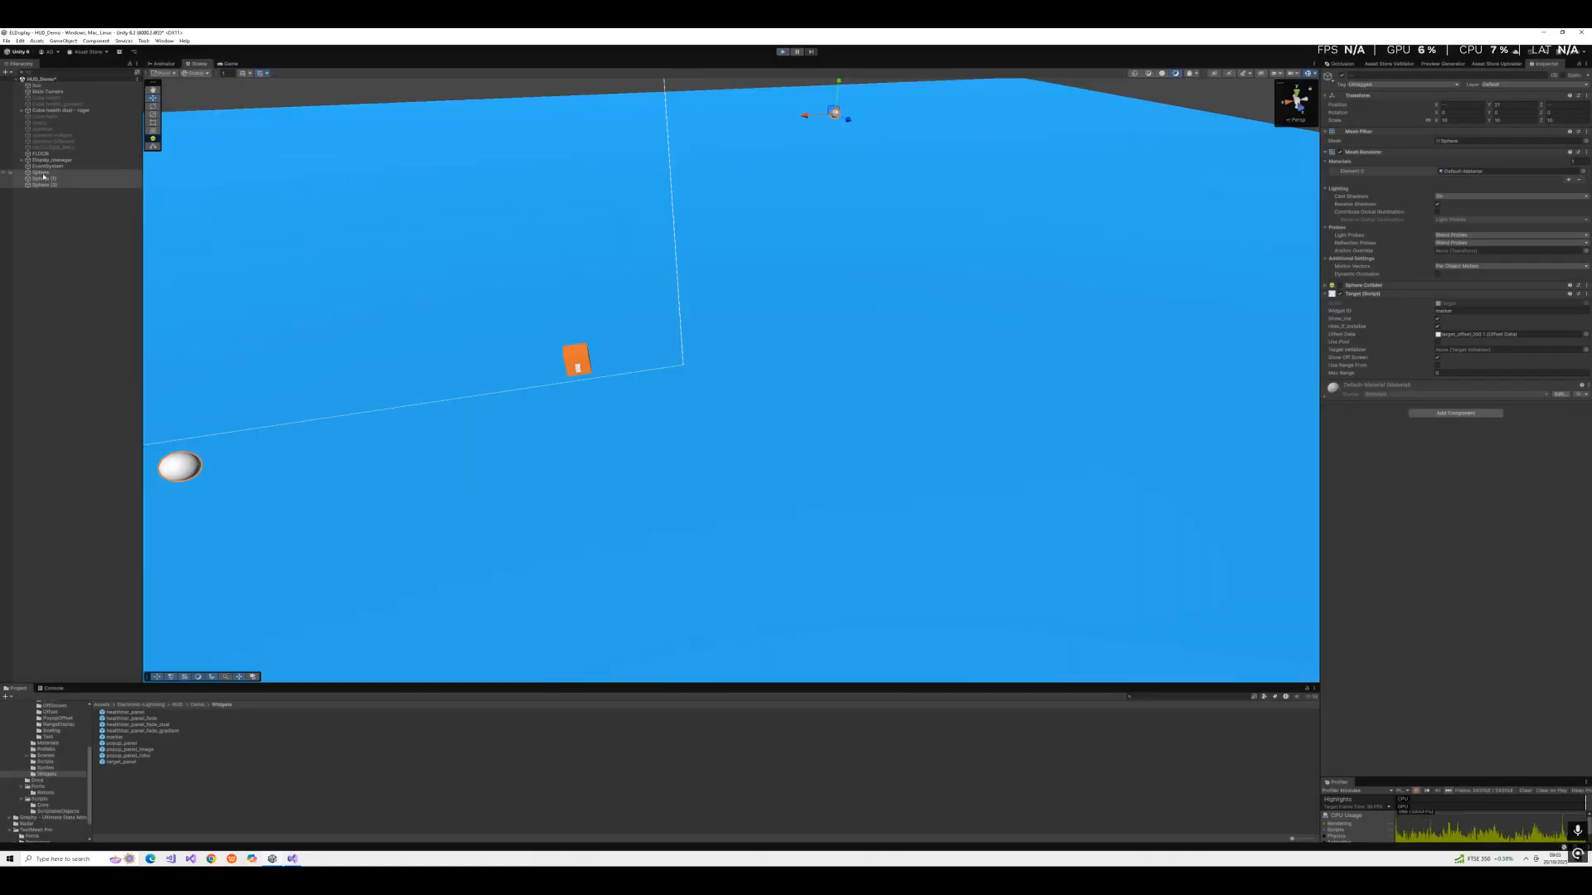
Assign OffScreenData_000 as the marker prefab's Off Screen Data and test the markers briefly in Play mode.
double_click(121, 735)
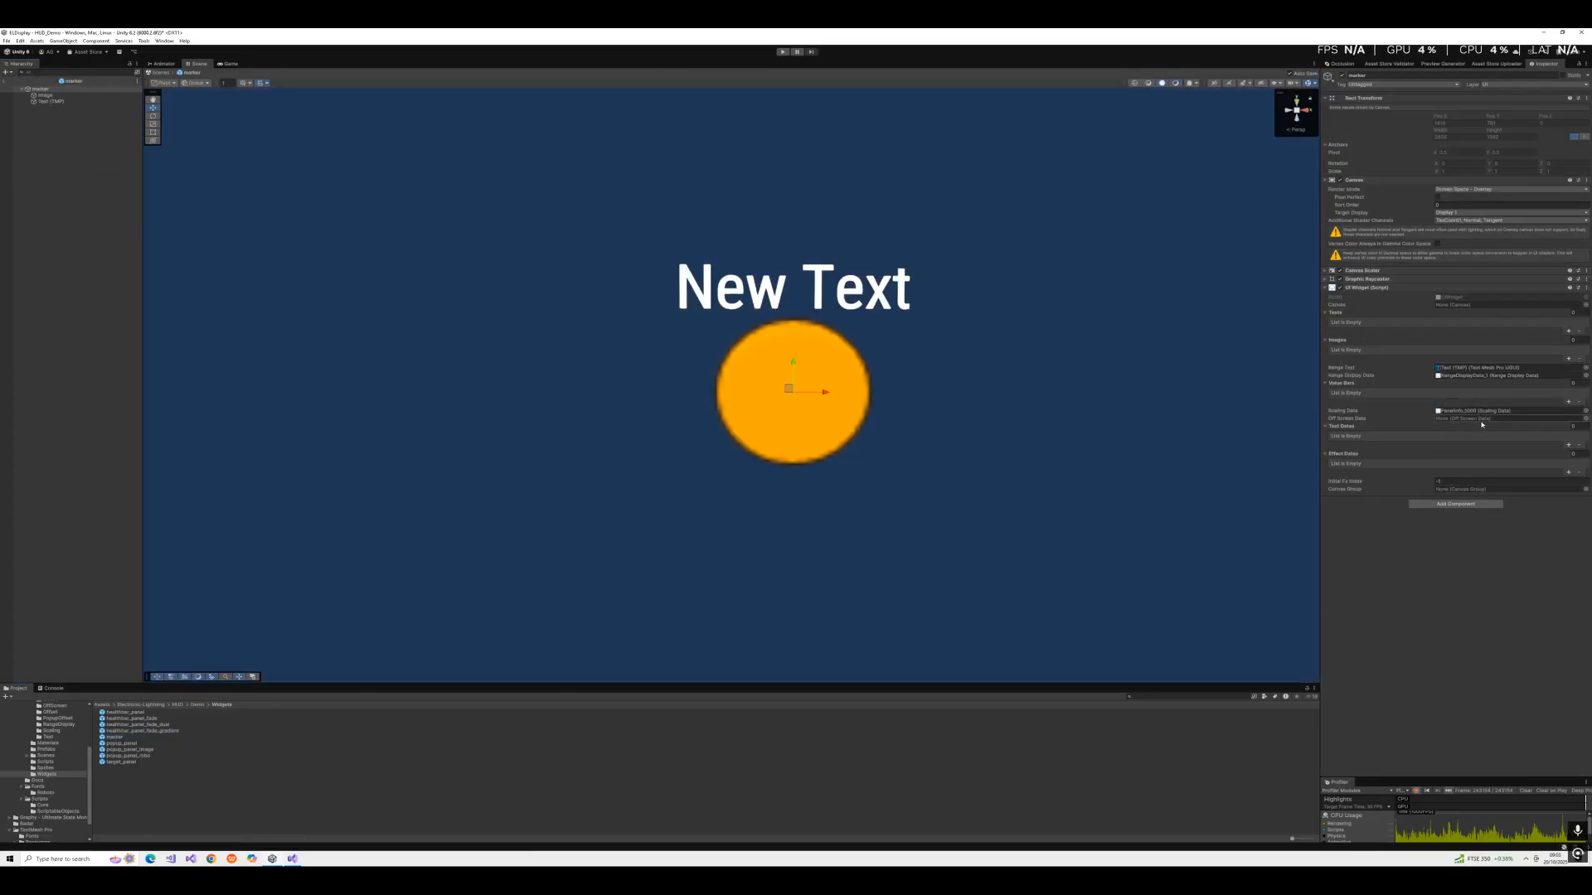
click(1586, 419)
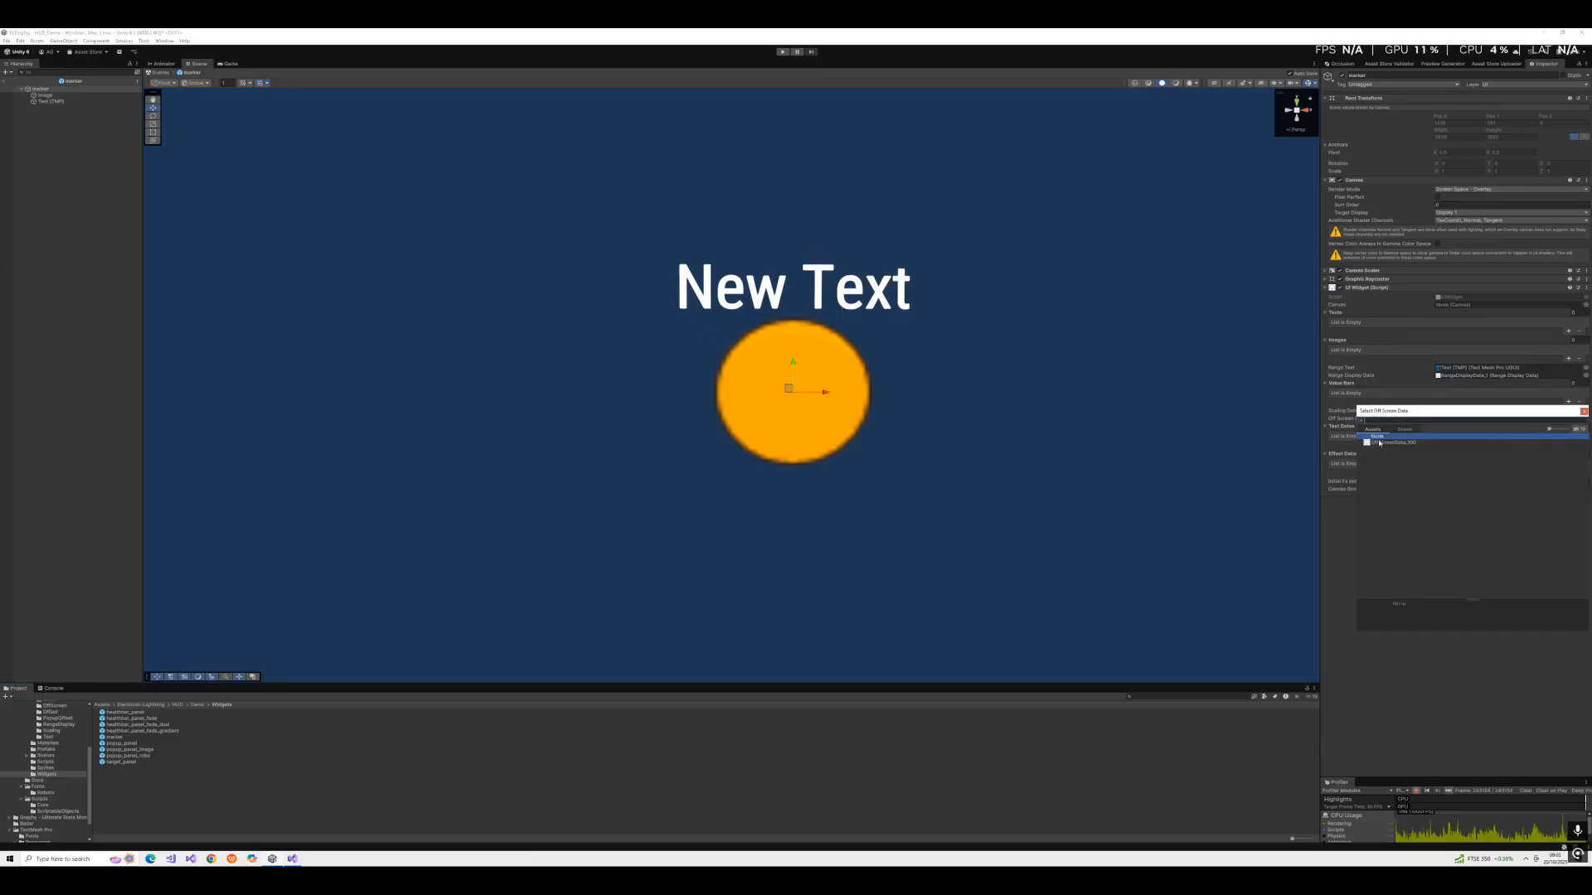
double_click(1380, 443)
click(782, 51)
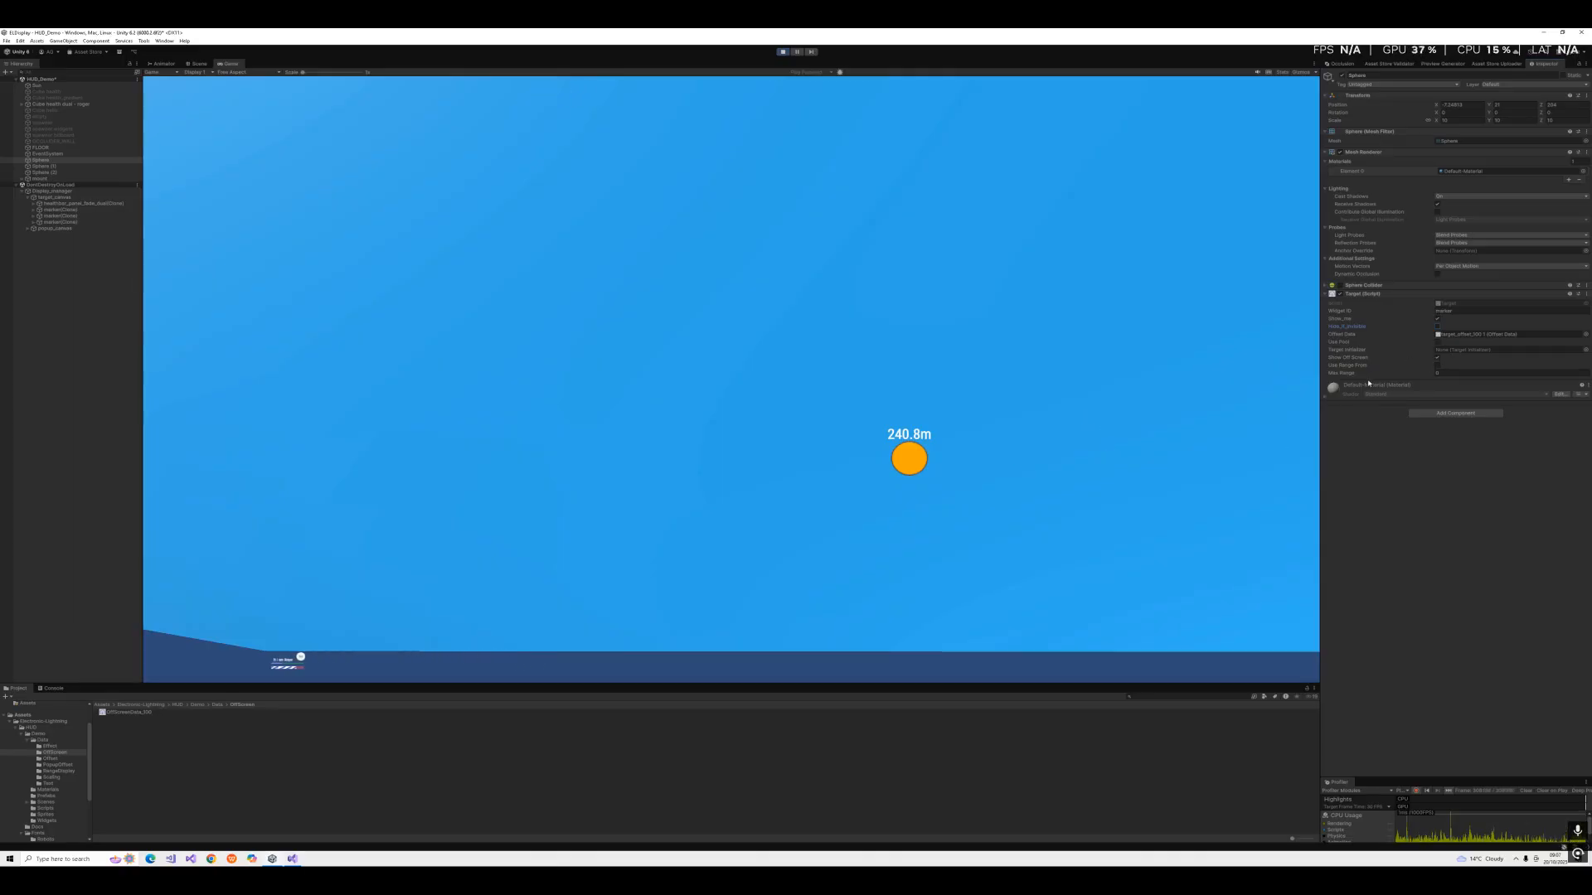
click(783, 52)
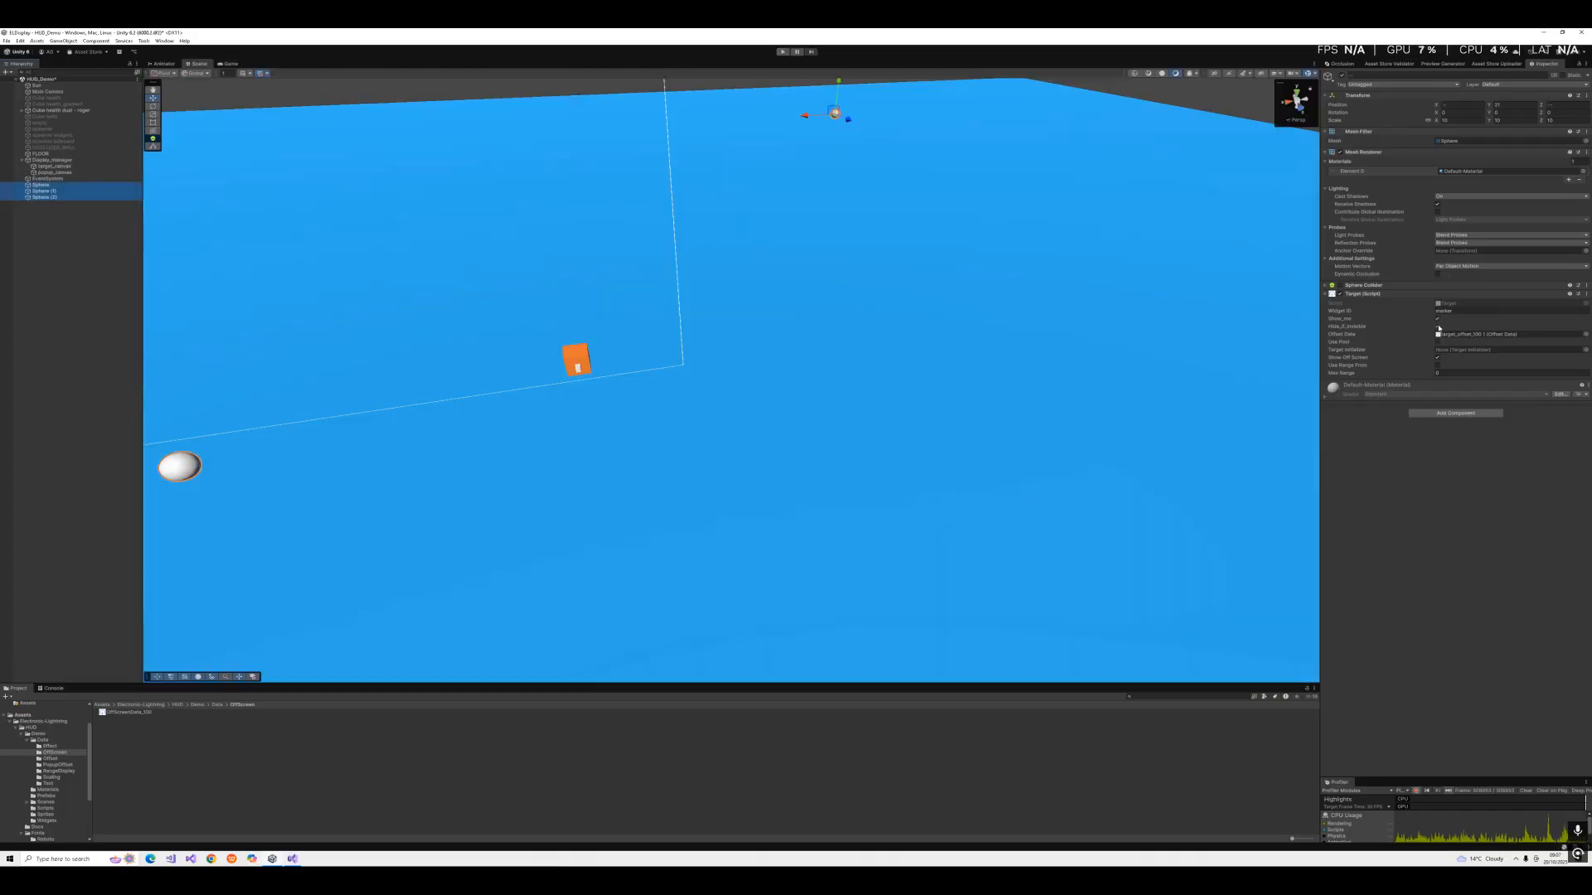
Run the scene again and fly among the spheres to examine their on-screen and off-screen markers.
click(782, 51)
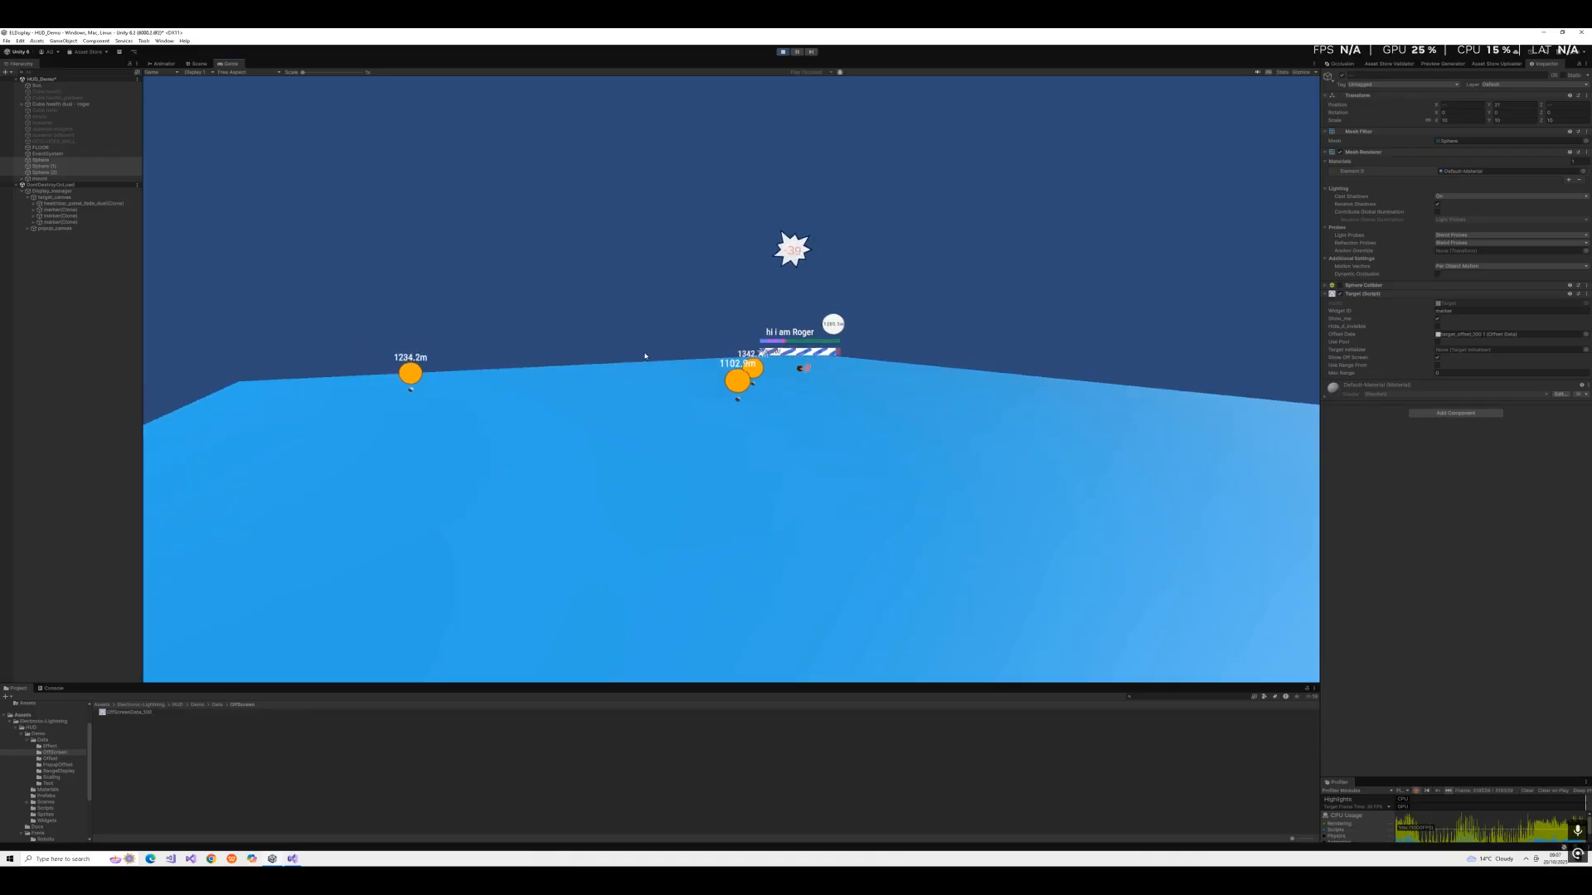
key(w)
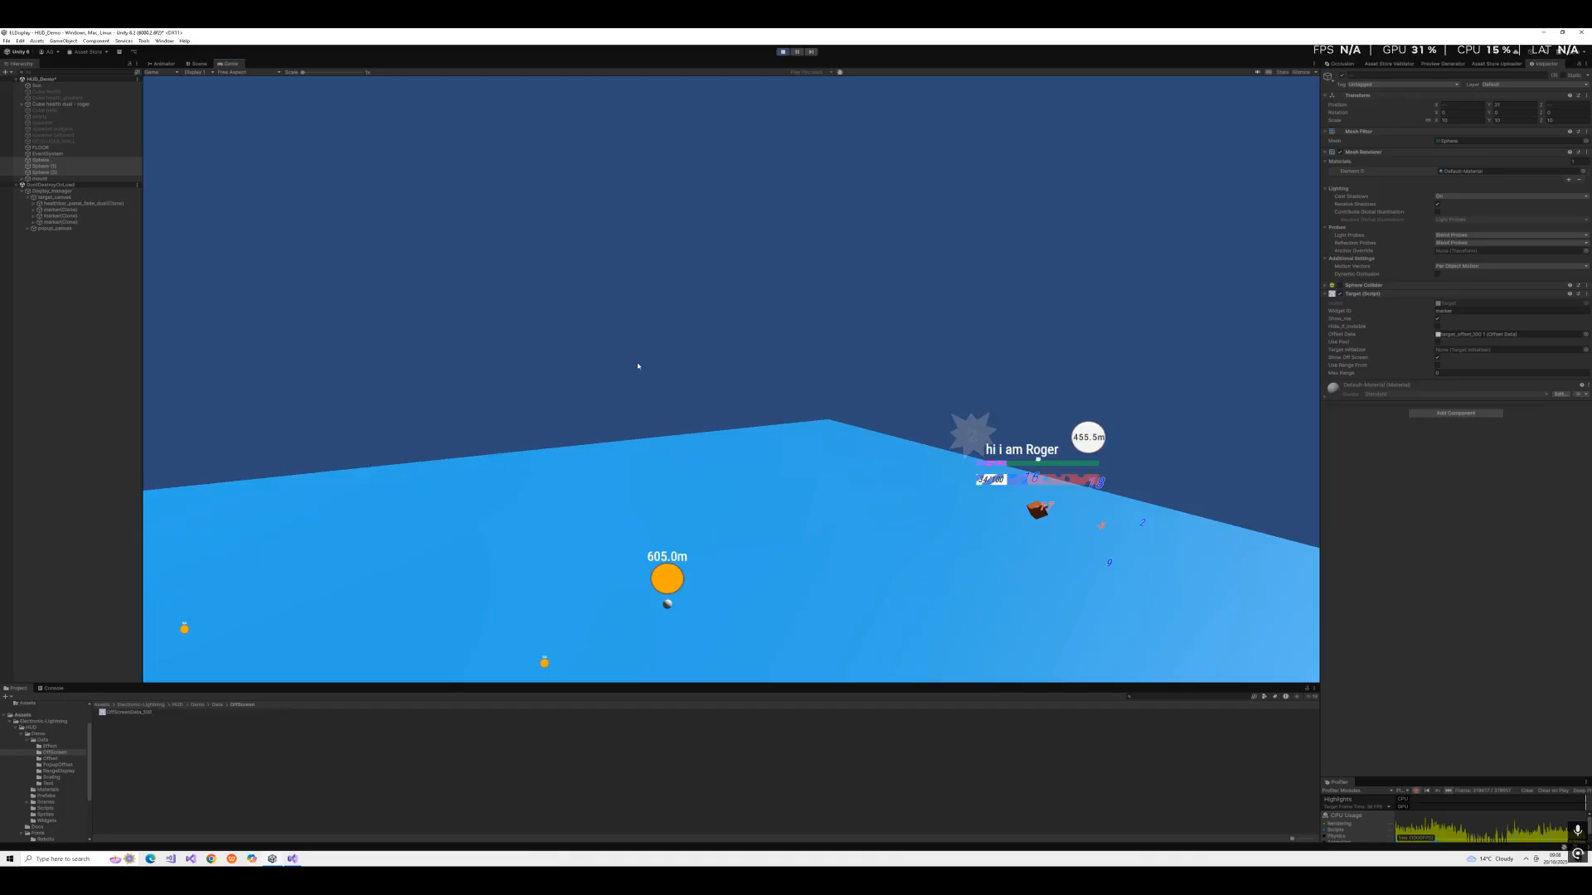
key(d)
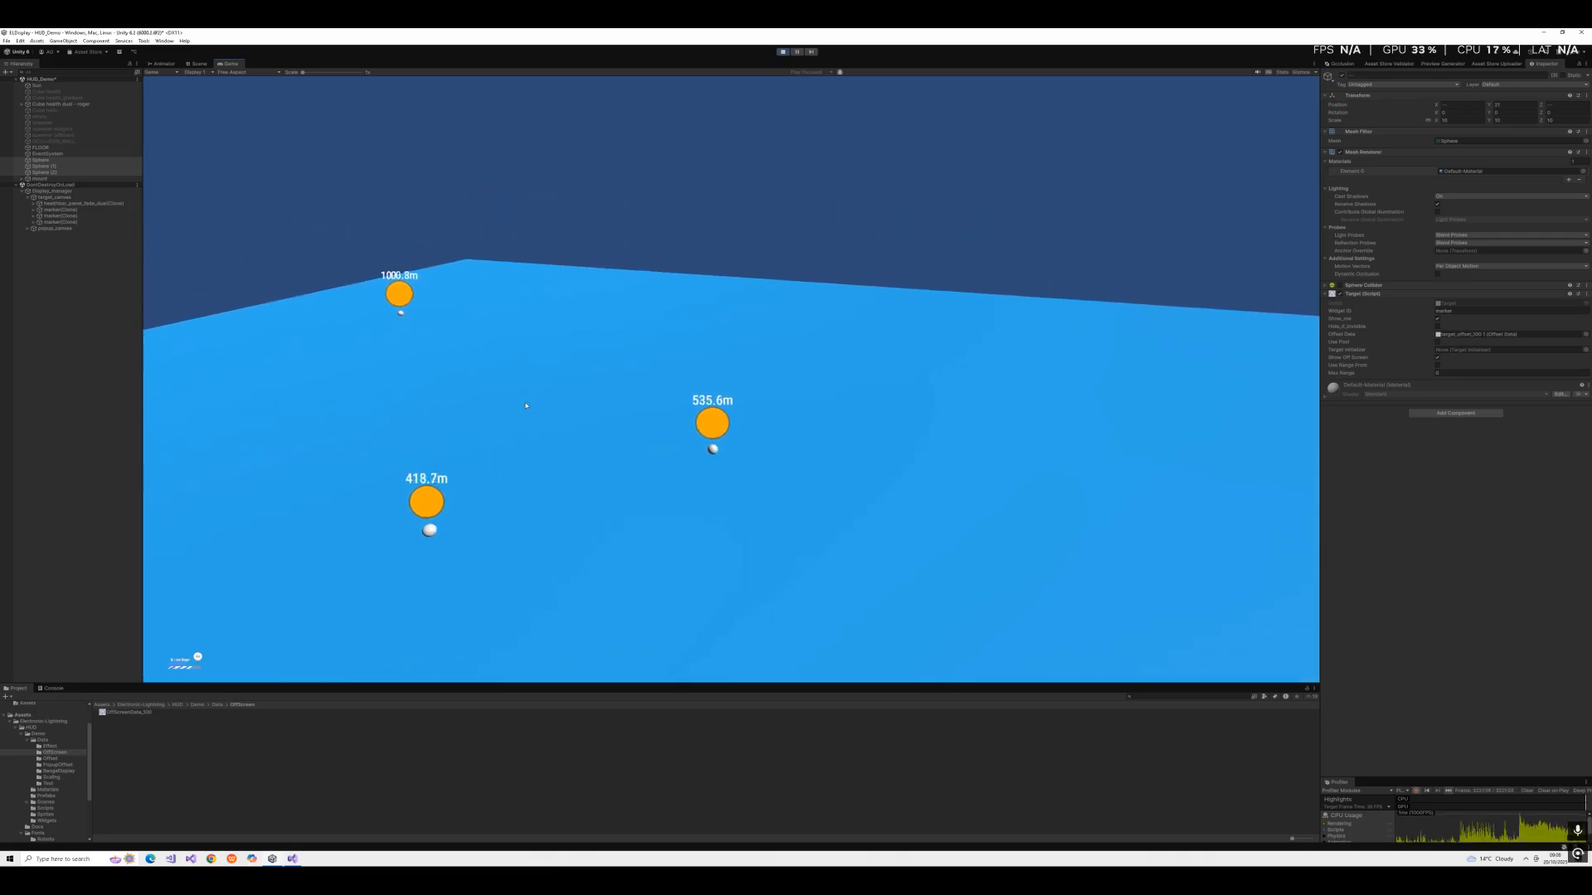
key(s)
key(w)
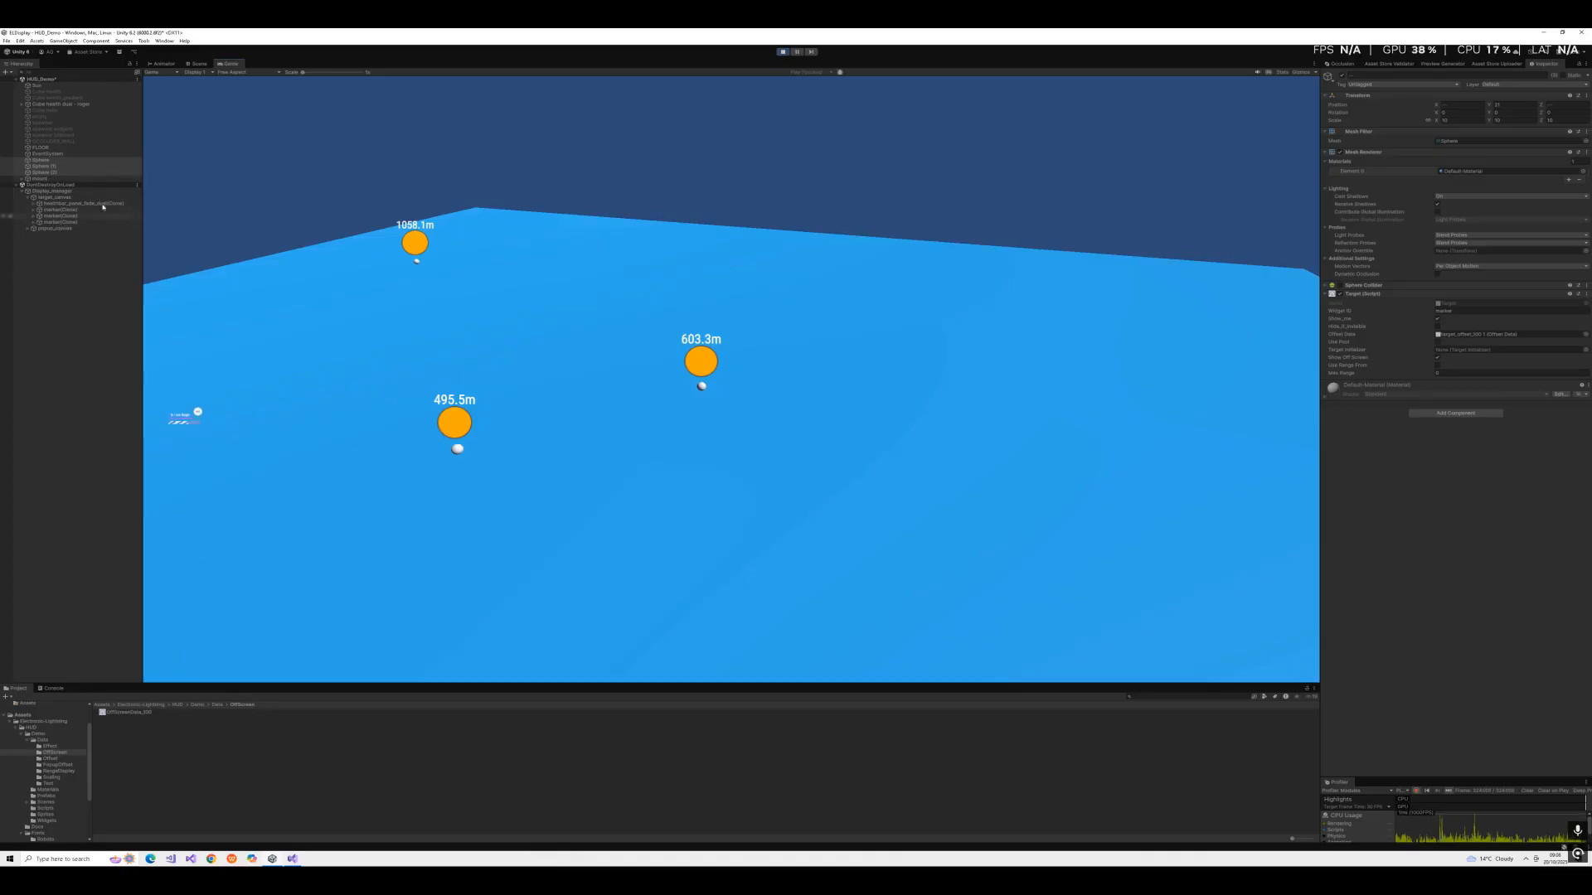
While the scene is running, select all three spheres and set the Max Range of their Target scripts to 1000.
click(45, 166)
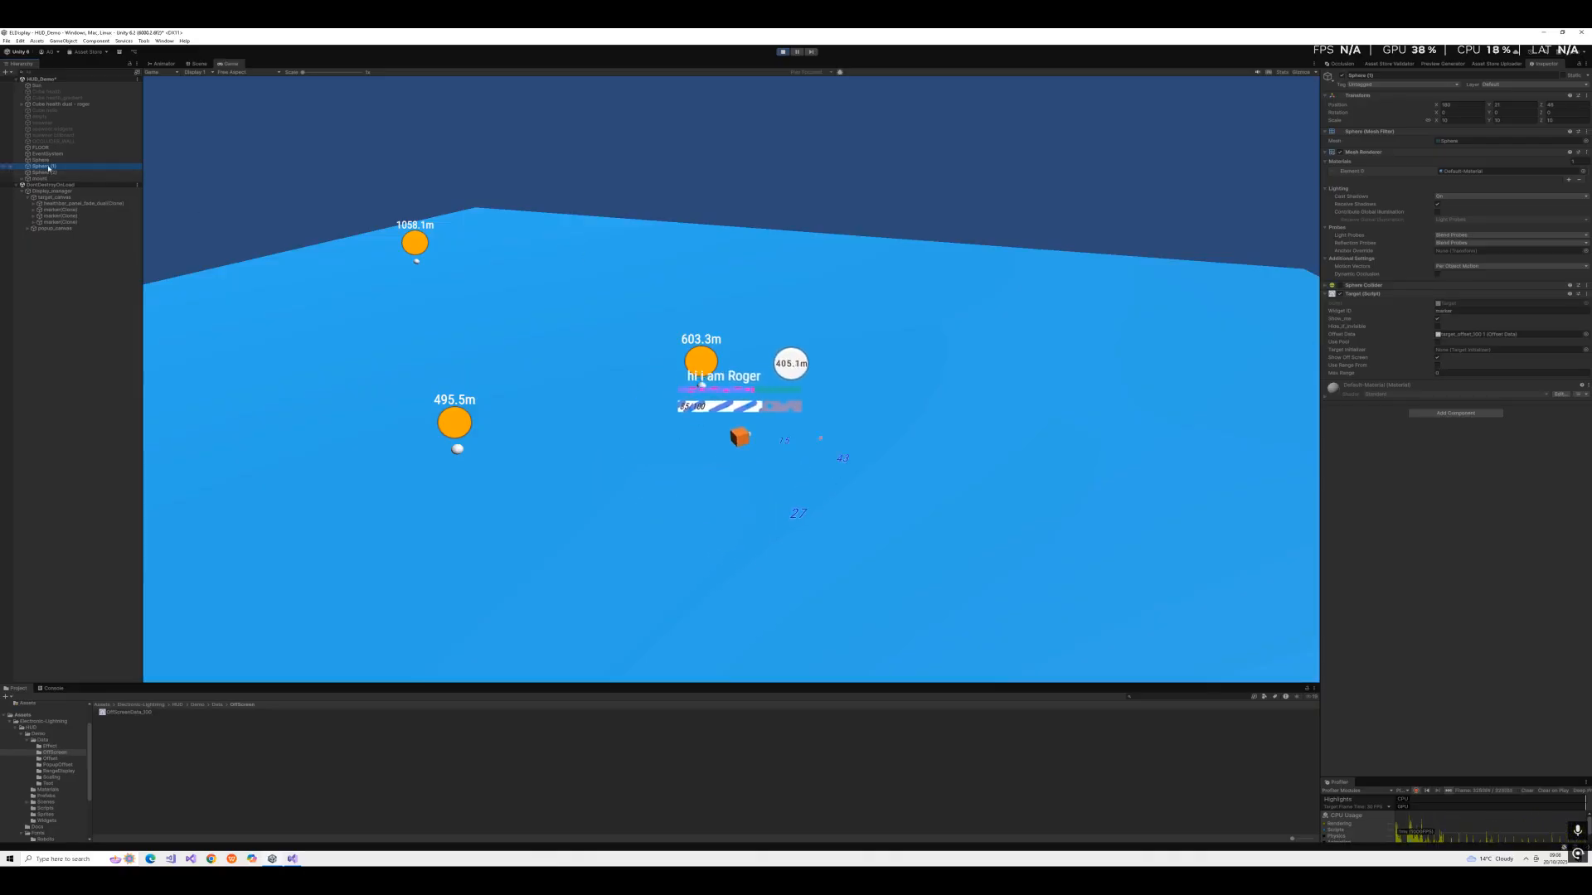
click(41, 160)
shift+click(44, 172)
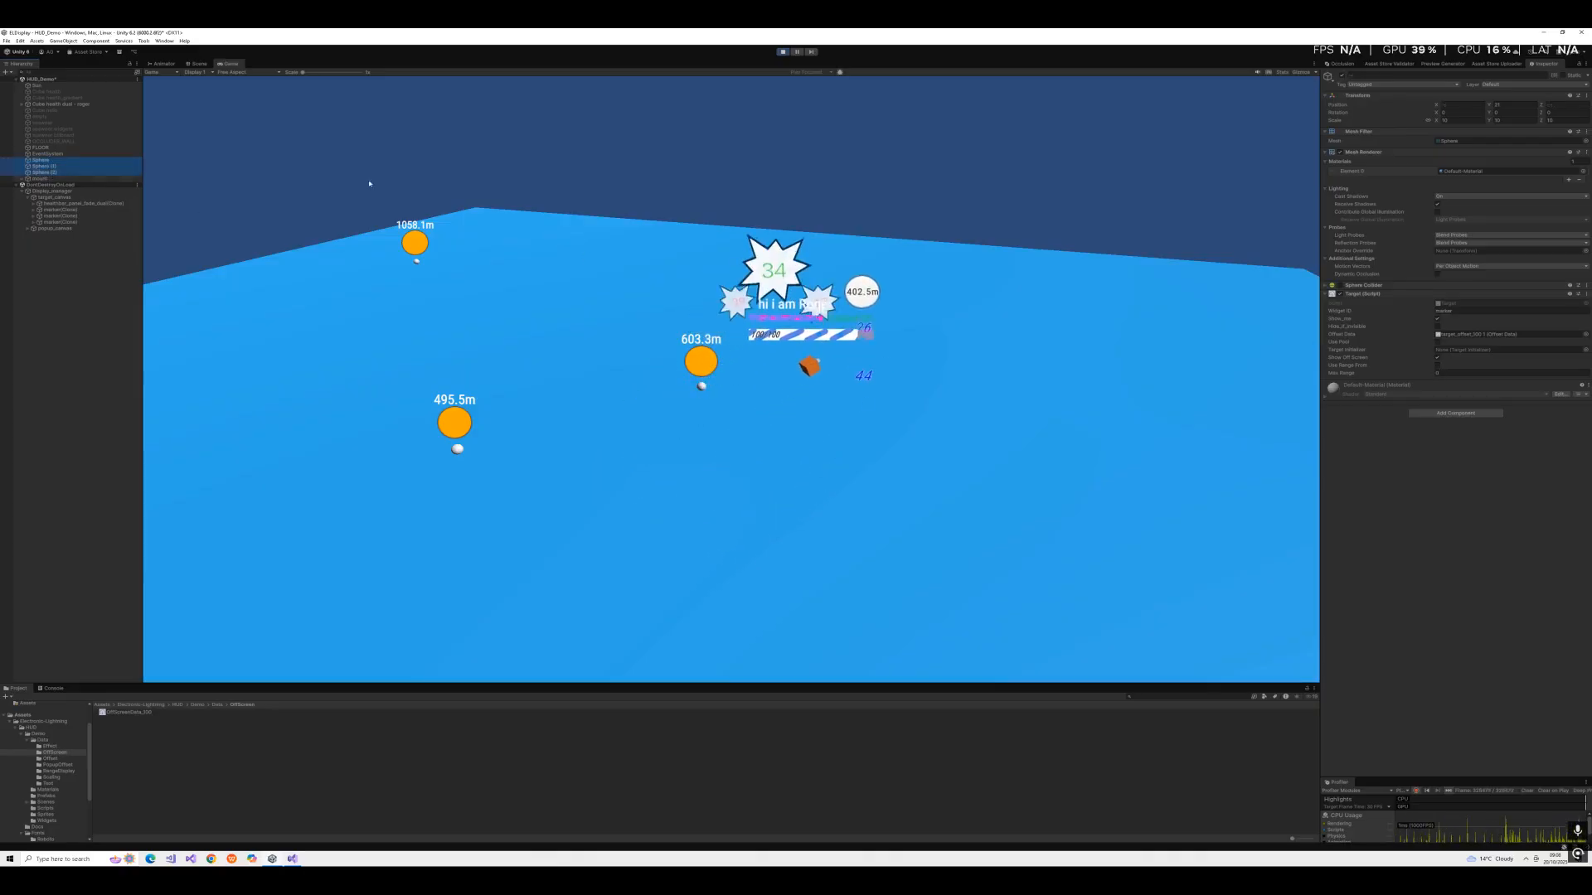
click(1438, 371)
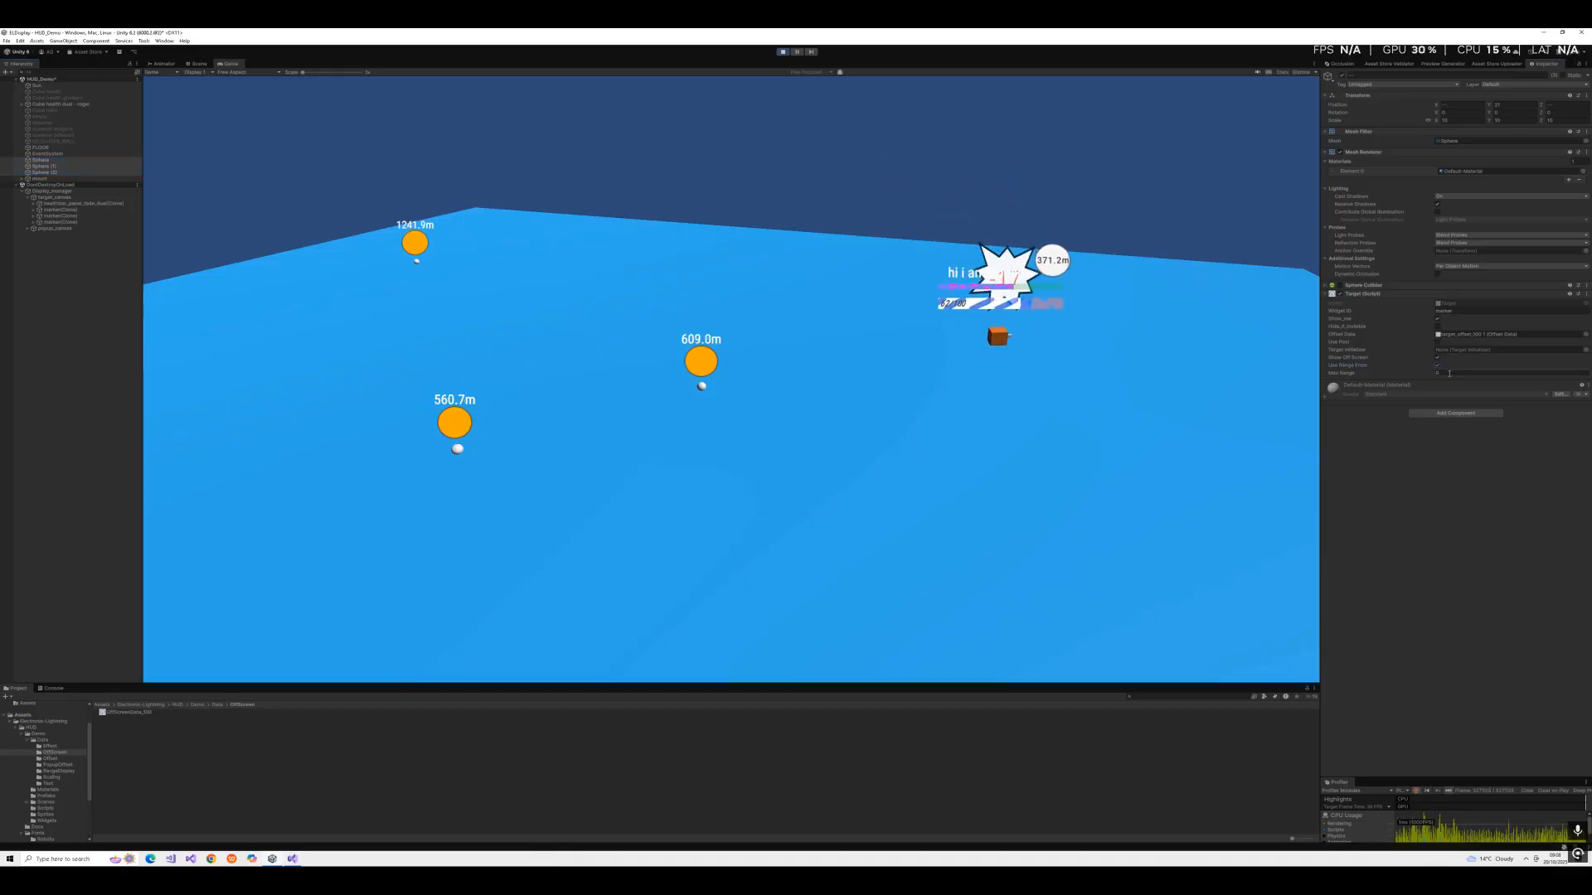
text(1000)
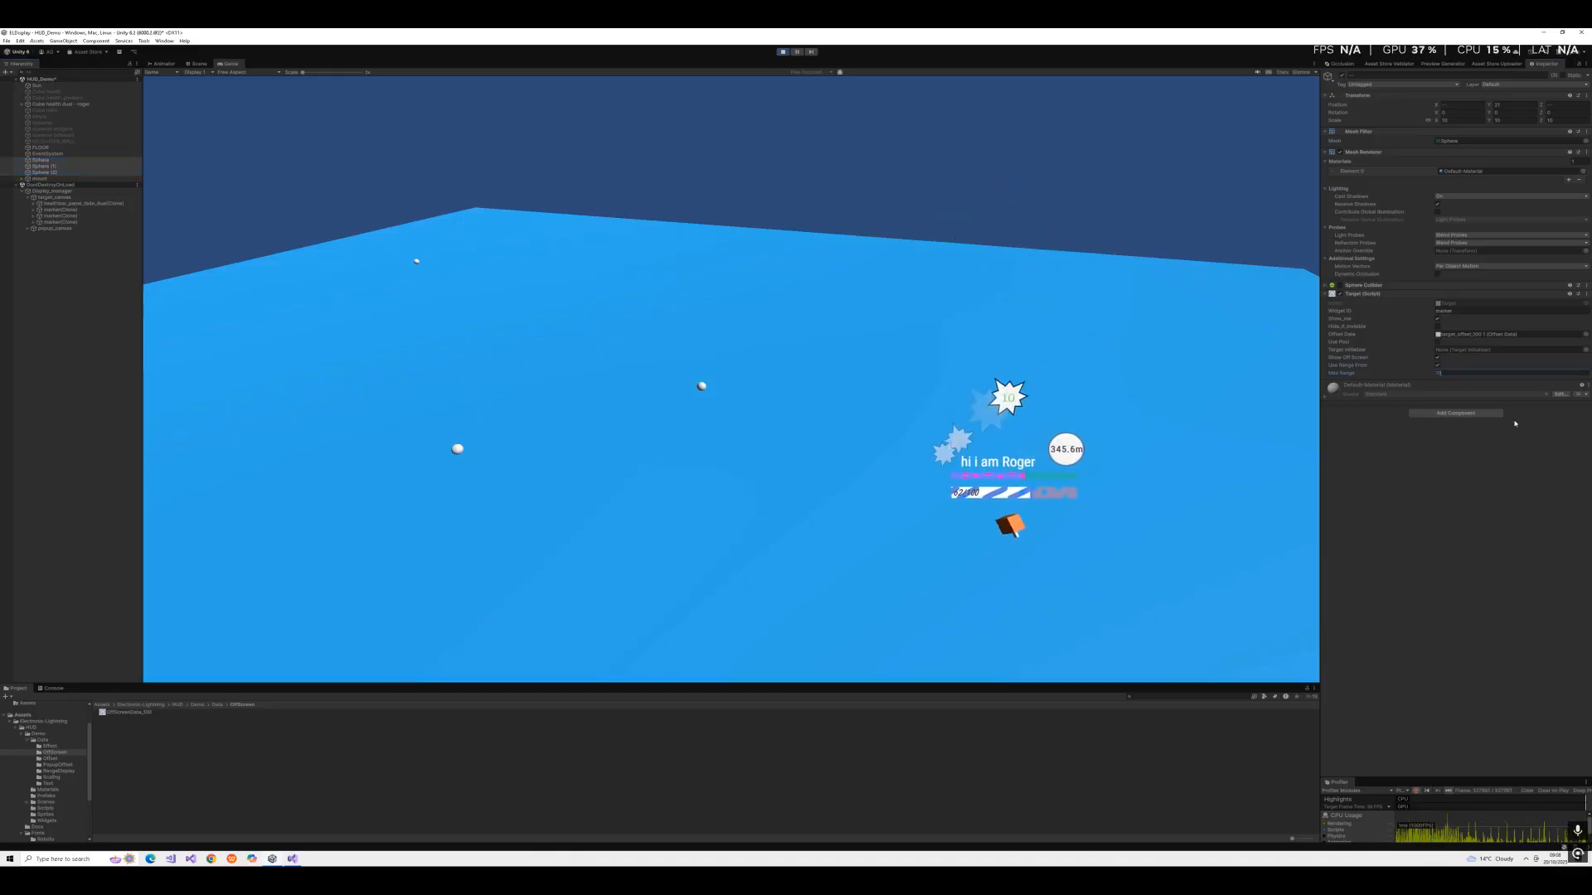
click(987, 608)
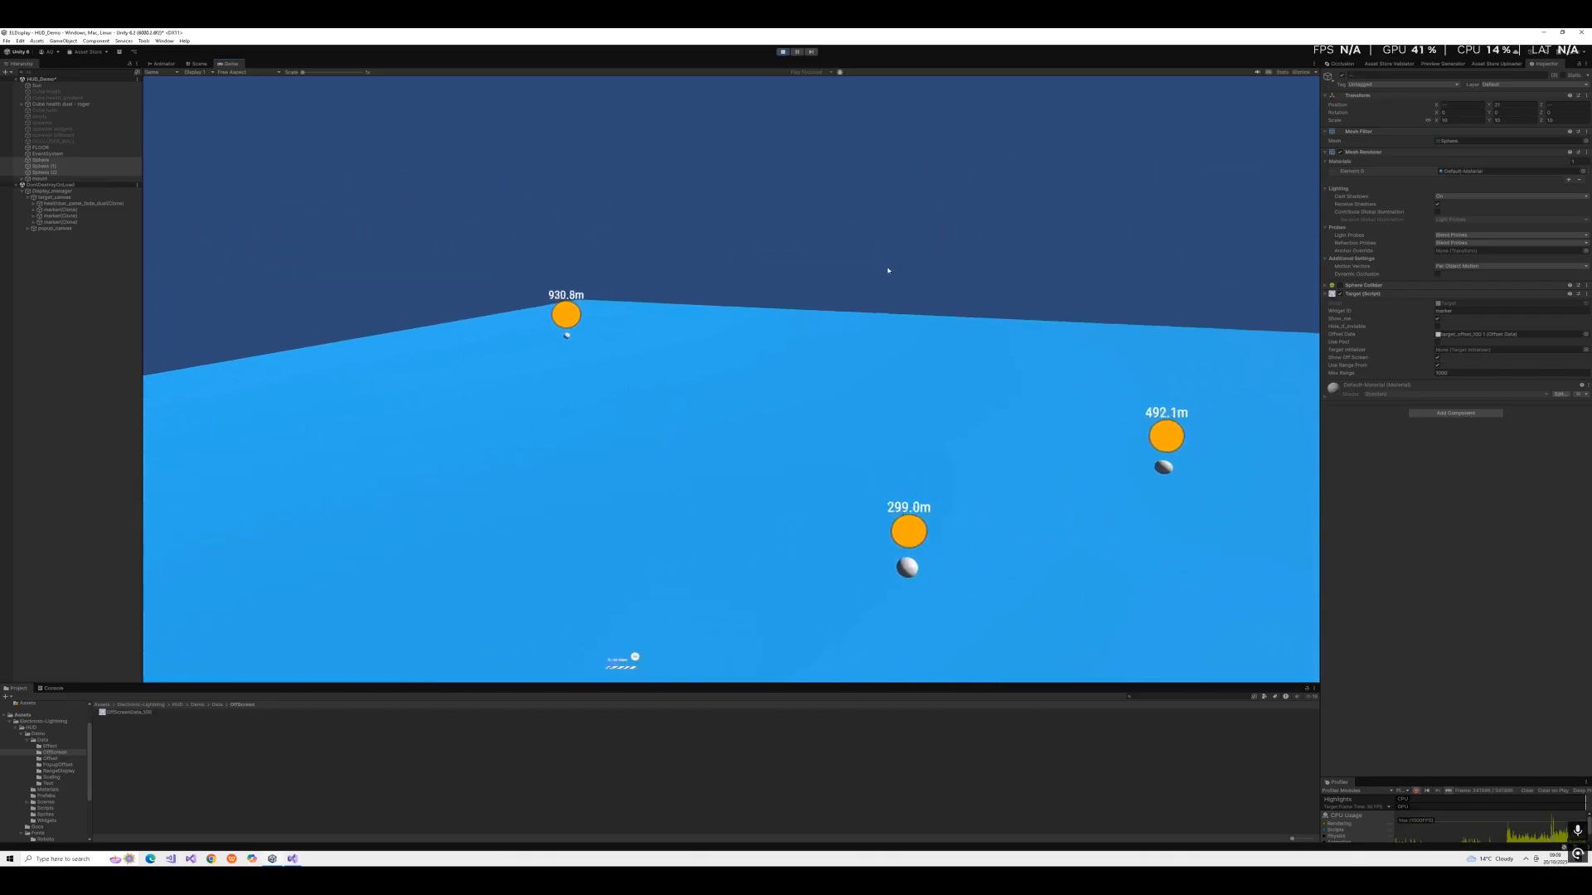
Move away from and back toward the spheres to examine how their markers respond to the range limit.
key(d)
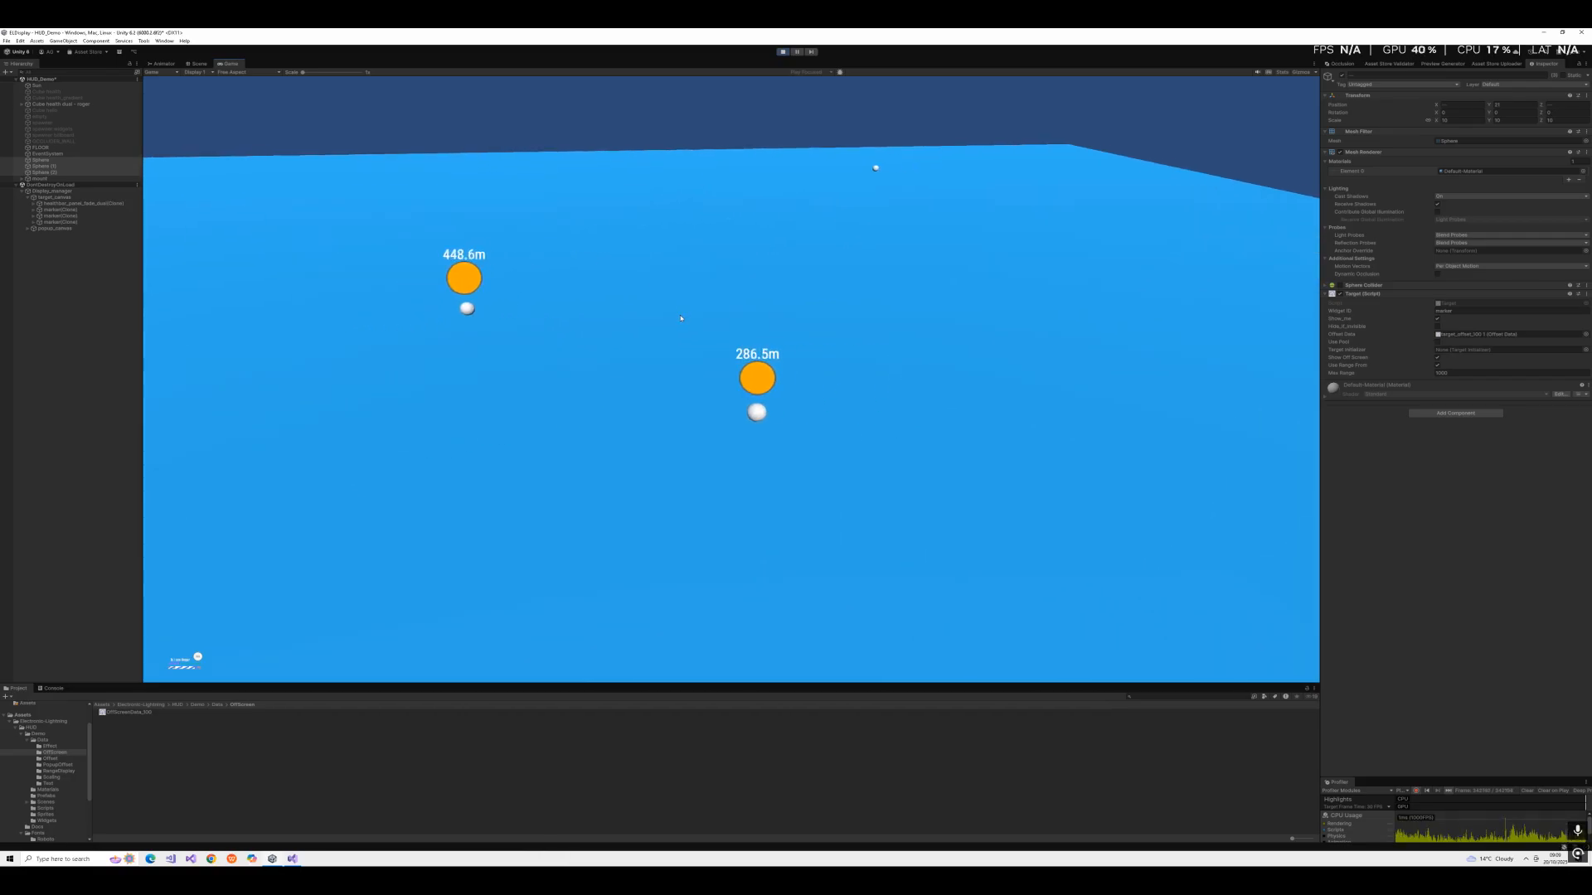
key(s)
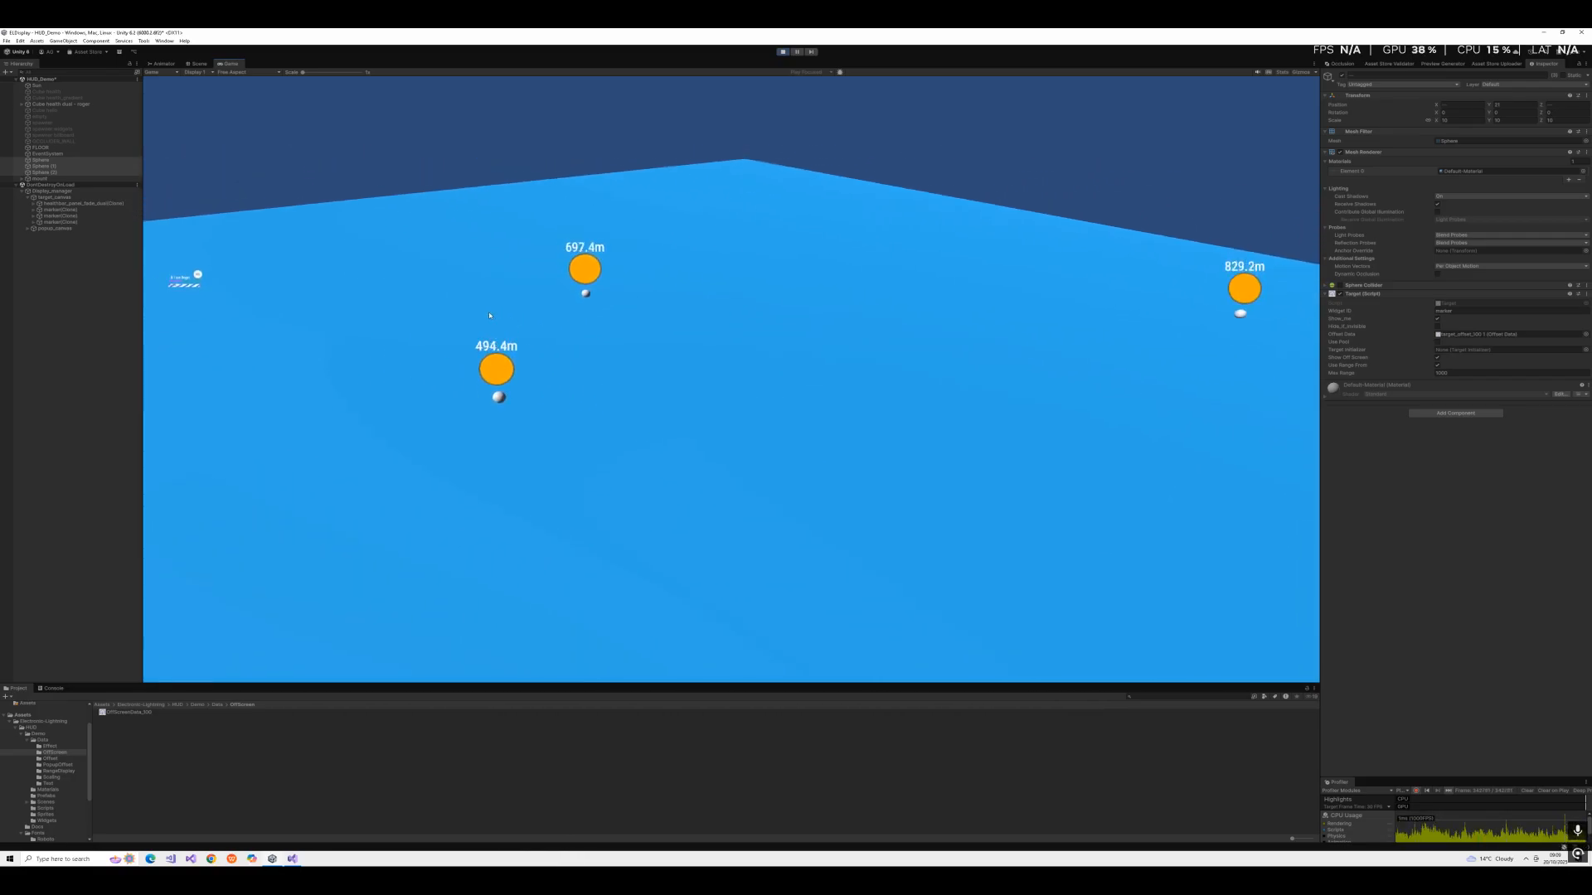
key(w)
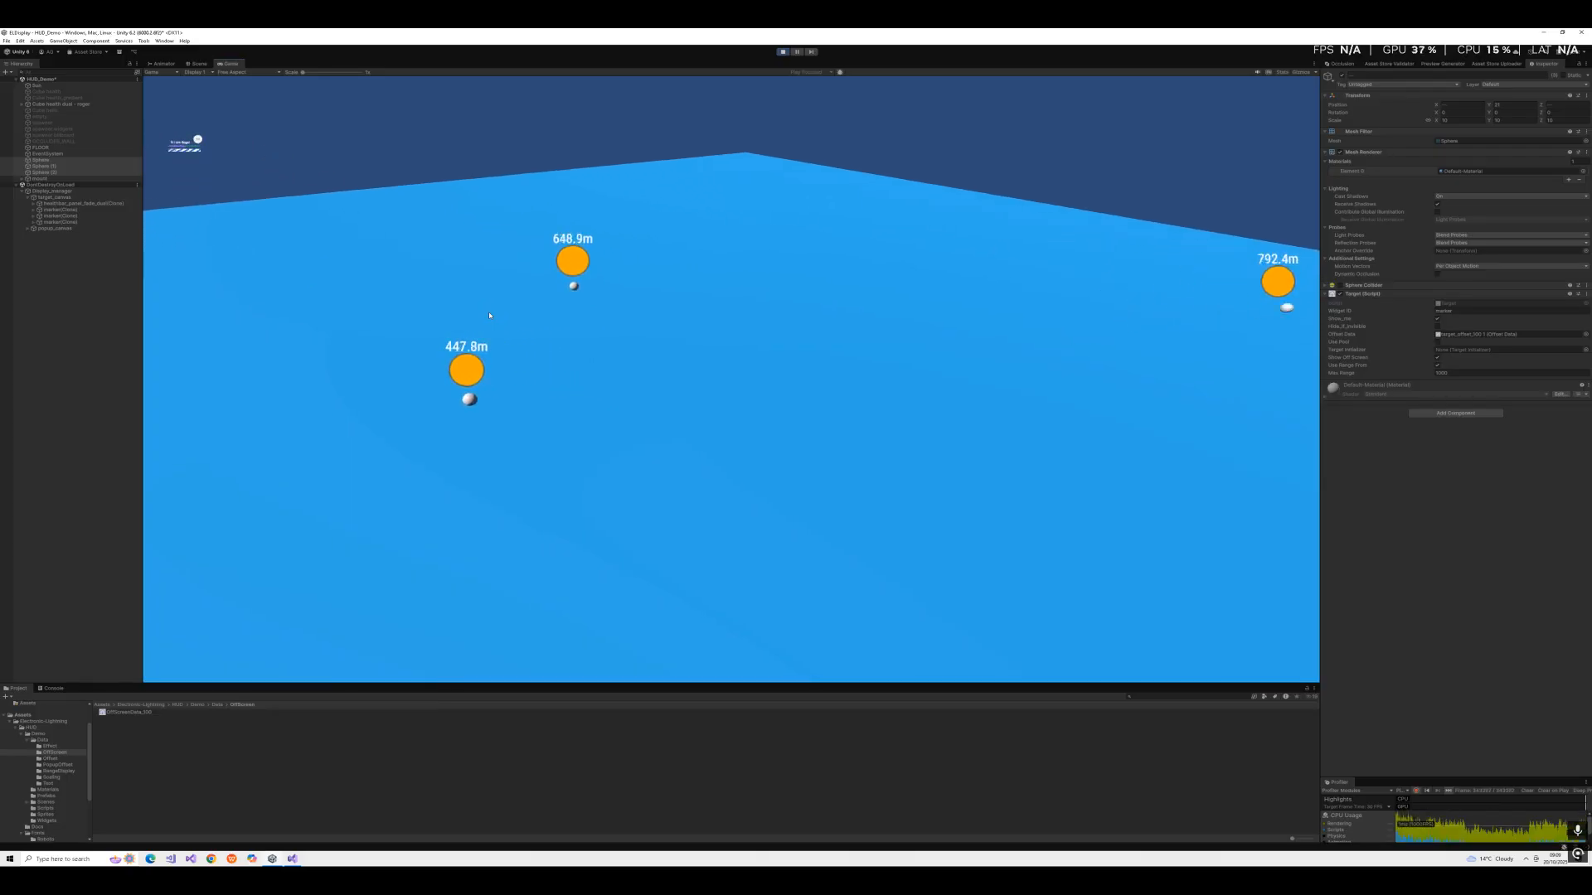
key(s)
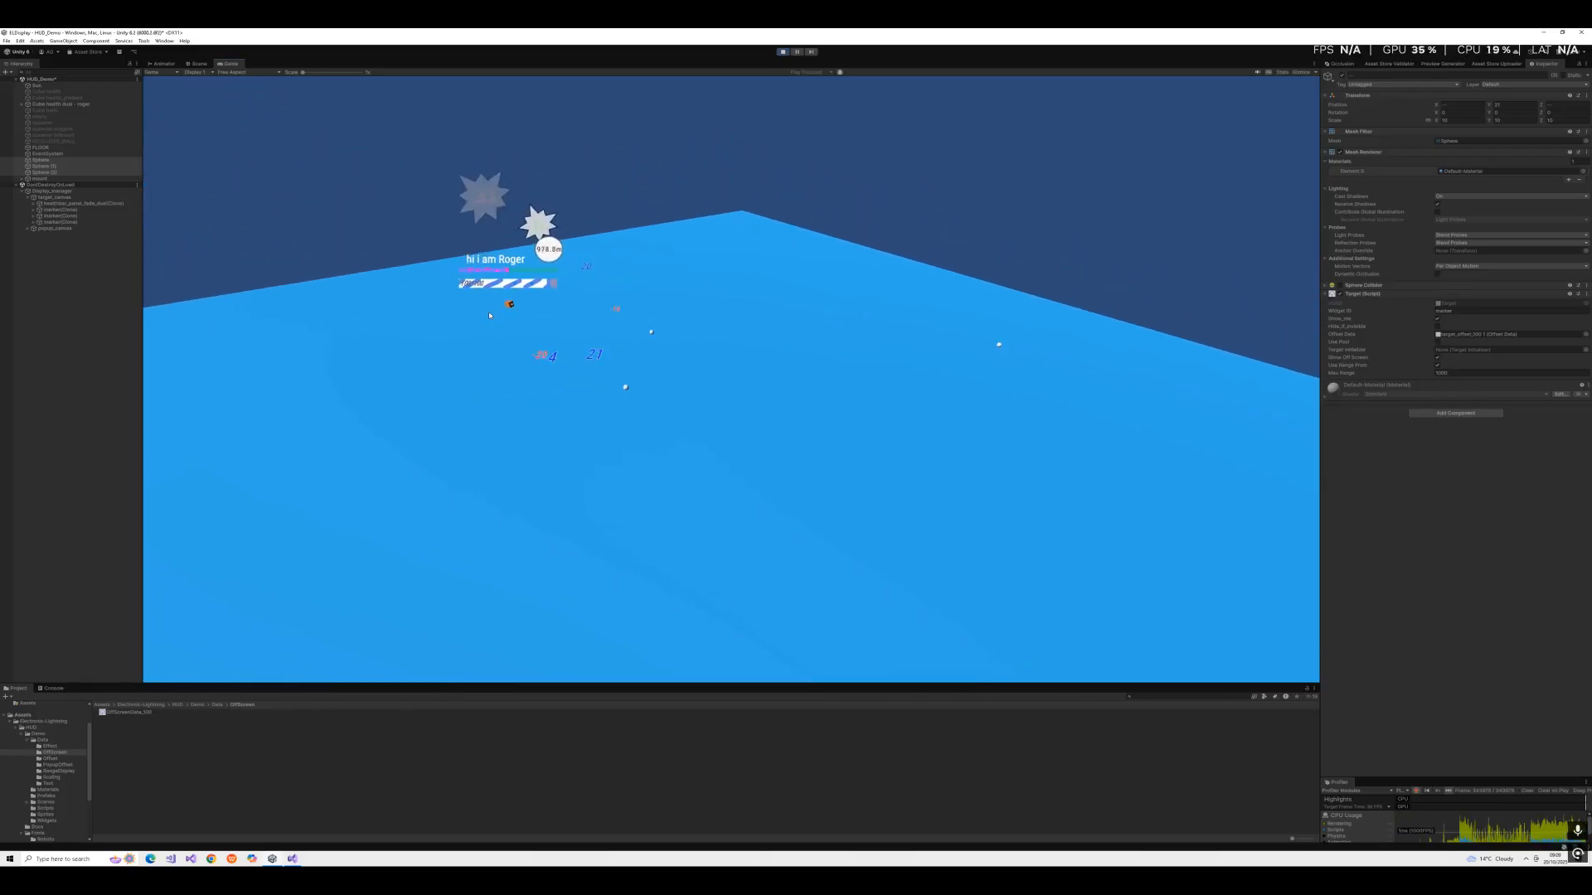
key(w)
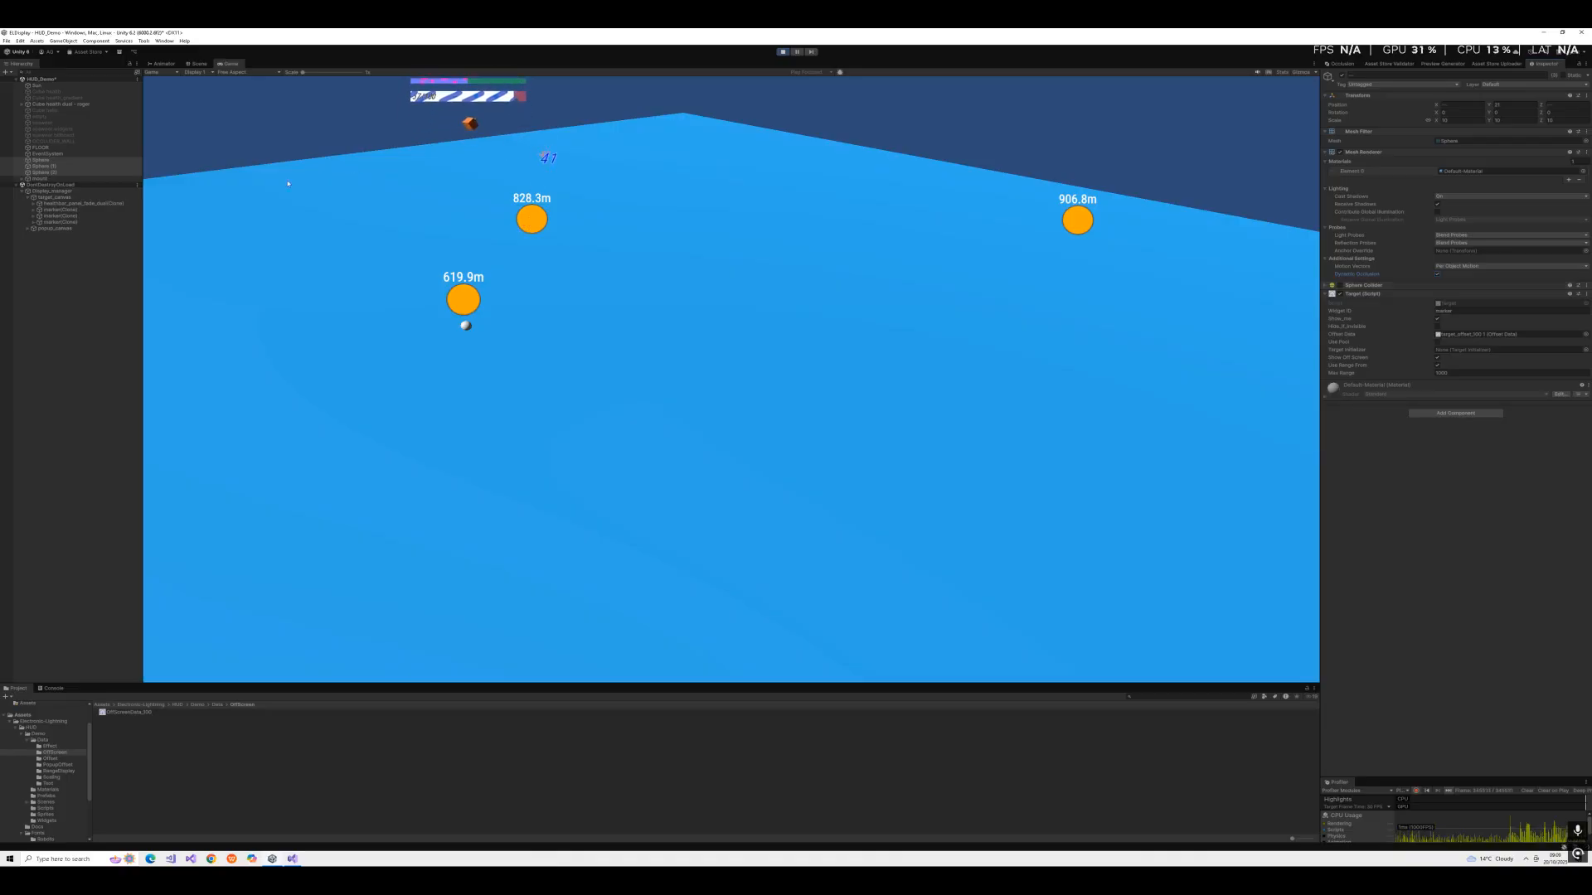
Activate the OCCLUDER_WALL object in the running scene and reselect the three spheres.
click(73, 142)
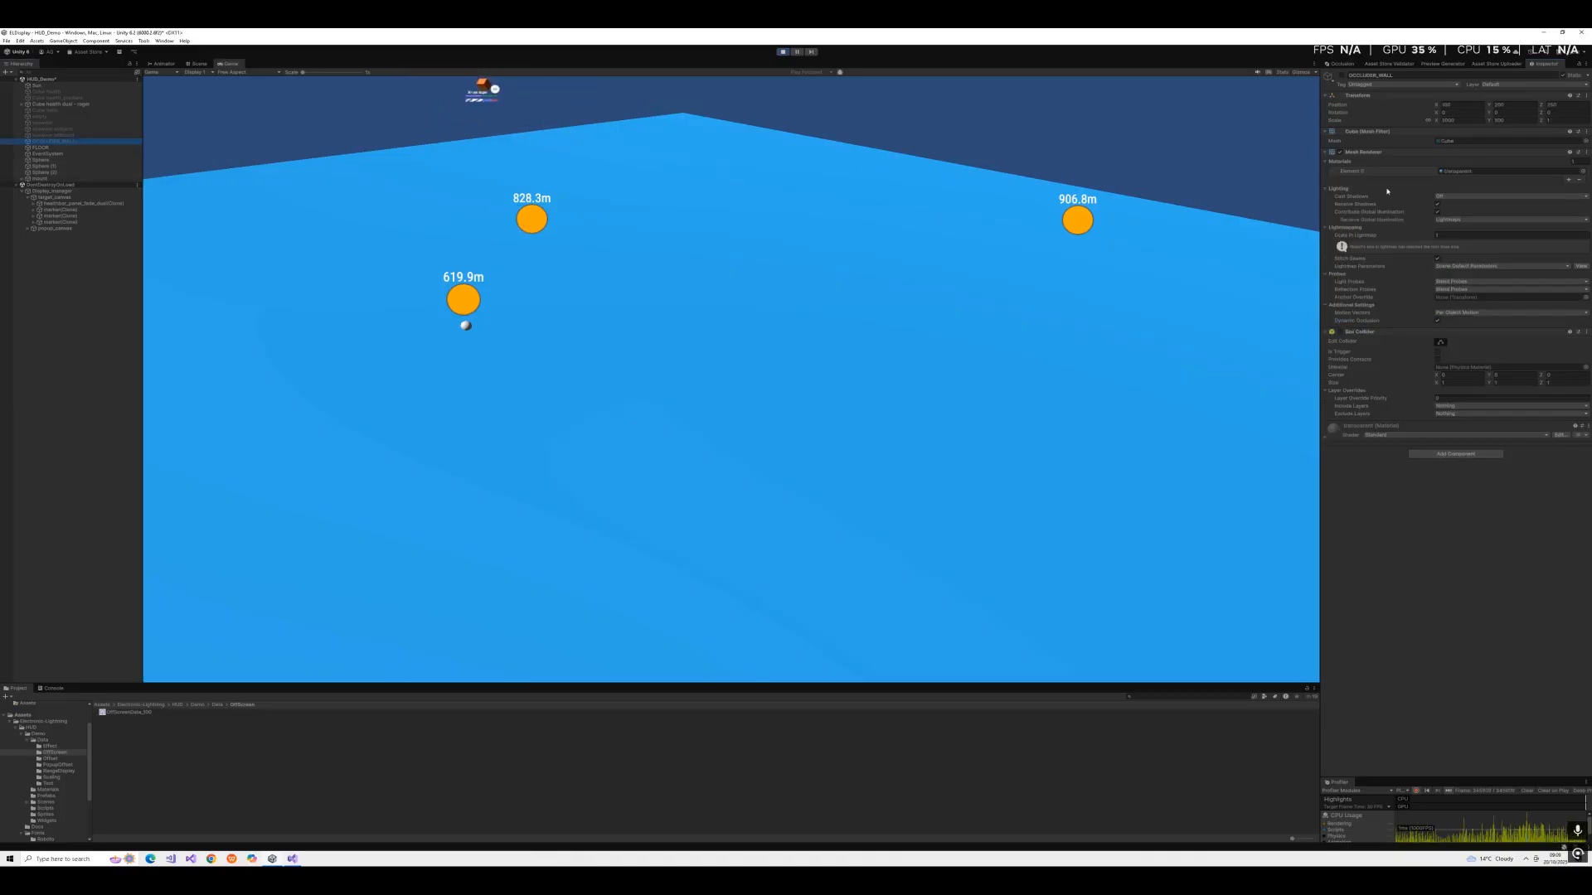
click(1342, 76)
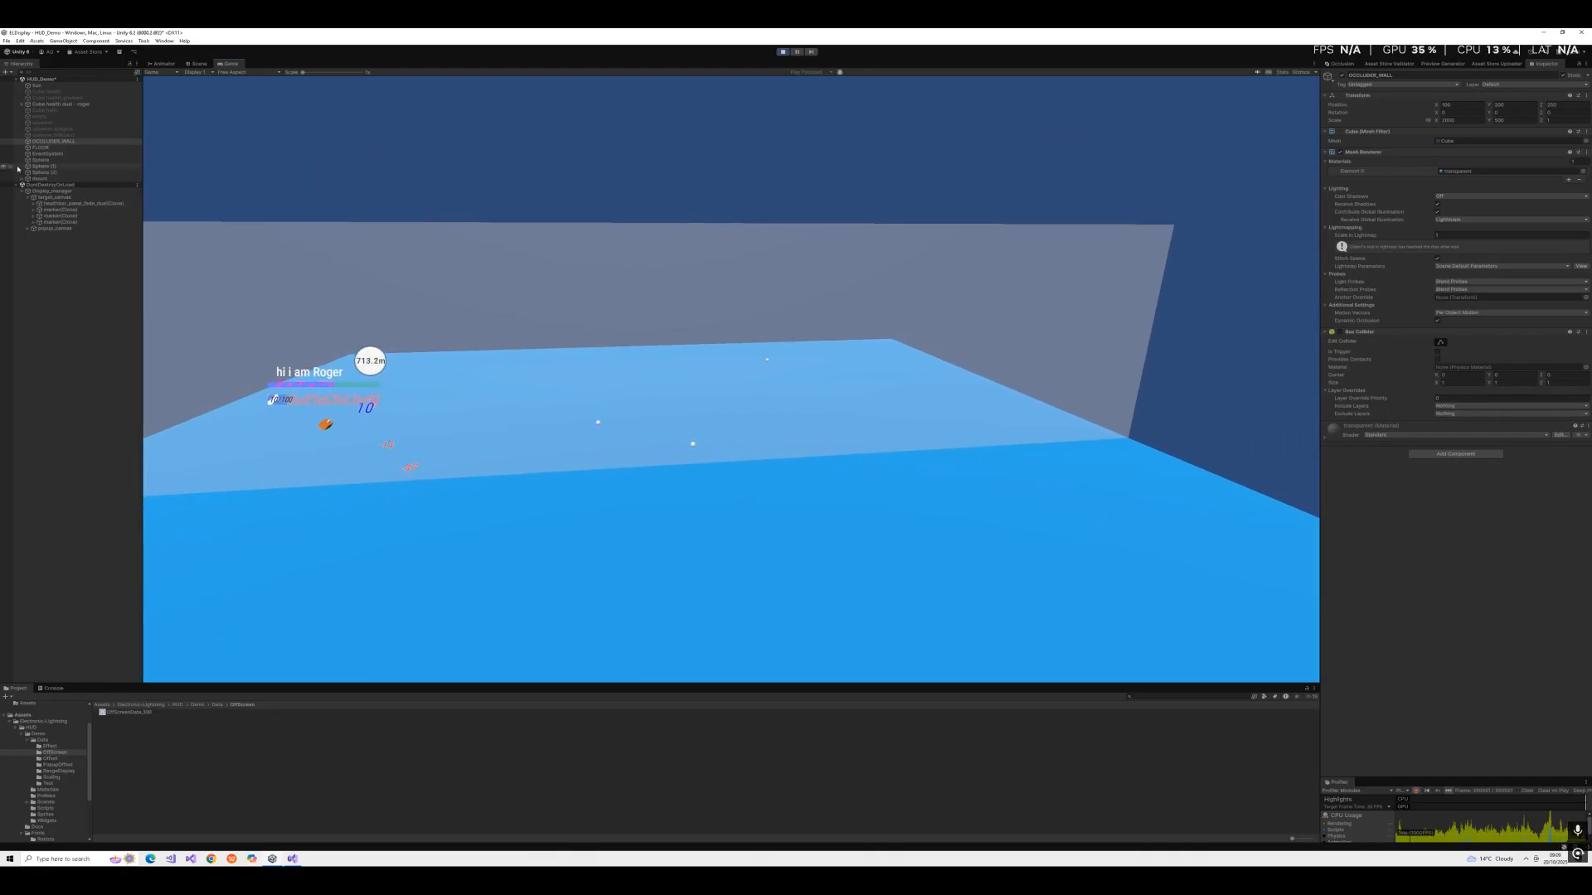
click(43, 160)
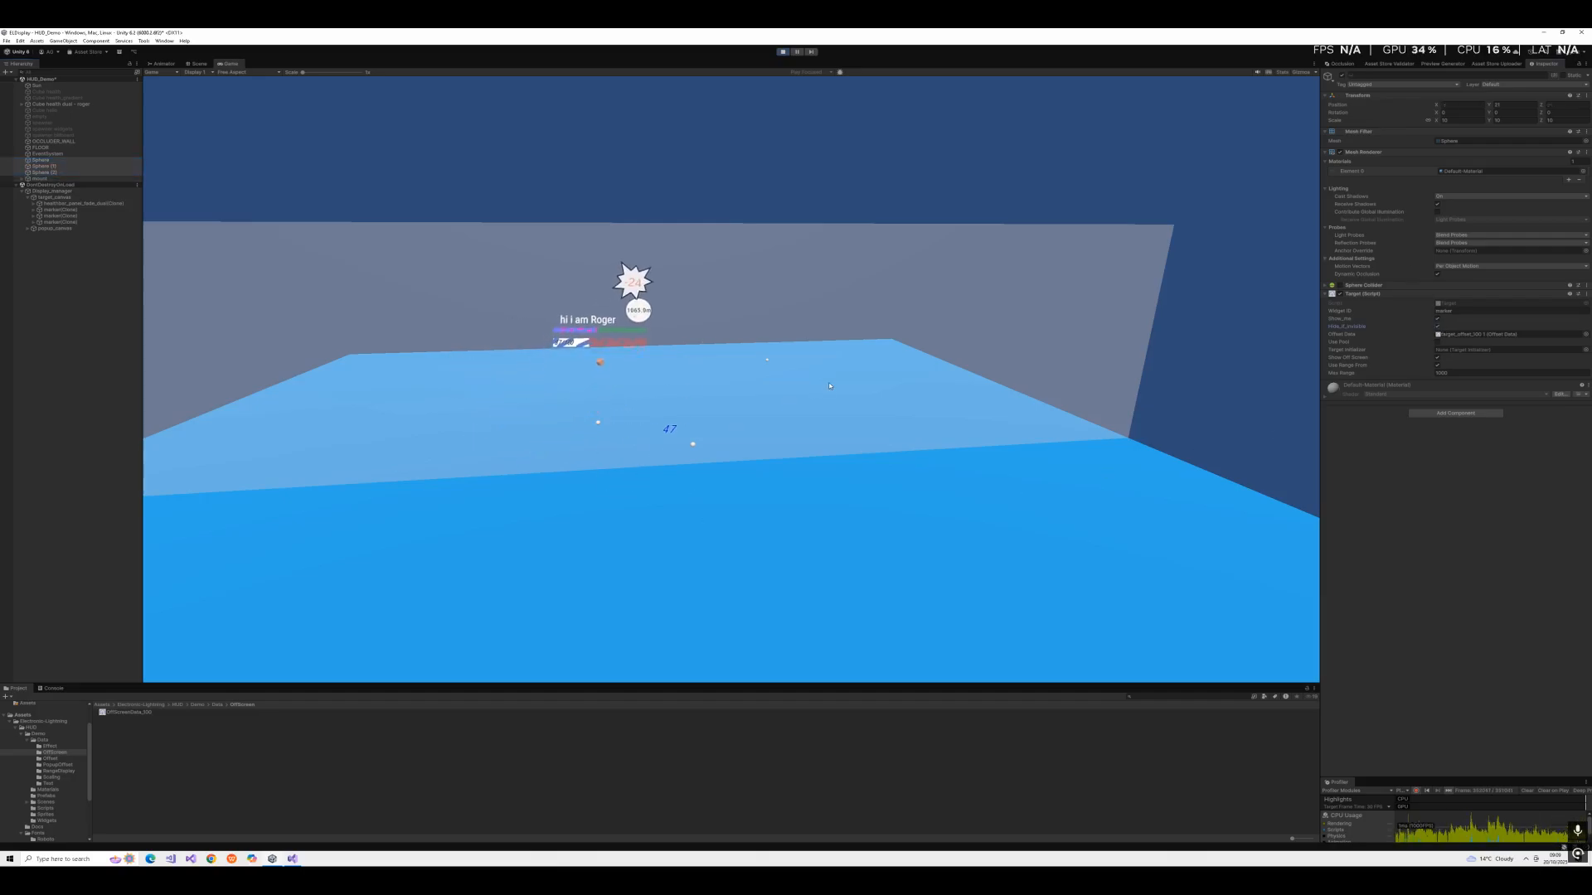
Move up to the occluder wall and examine the sphere markers seen through it.
right_drag(829, 386, 988, 175)
mouse_move(904, 514)
right_down()
mouse_move(863, 354)
mouse_move(856, 385)
mouse_move(852, 353)
mouse_move(773, 332)
mouse_move(928, 386)
mouse_move(913, 371)
right_up()
key(w)
key(s)
key(w)
key(w)
key(d)
key(a)
key(d)
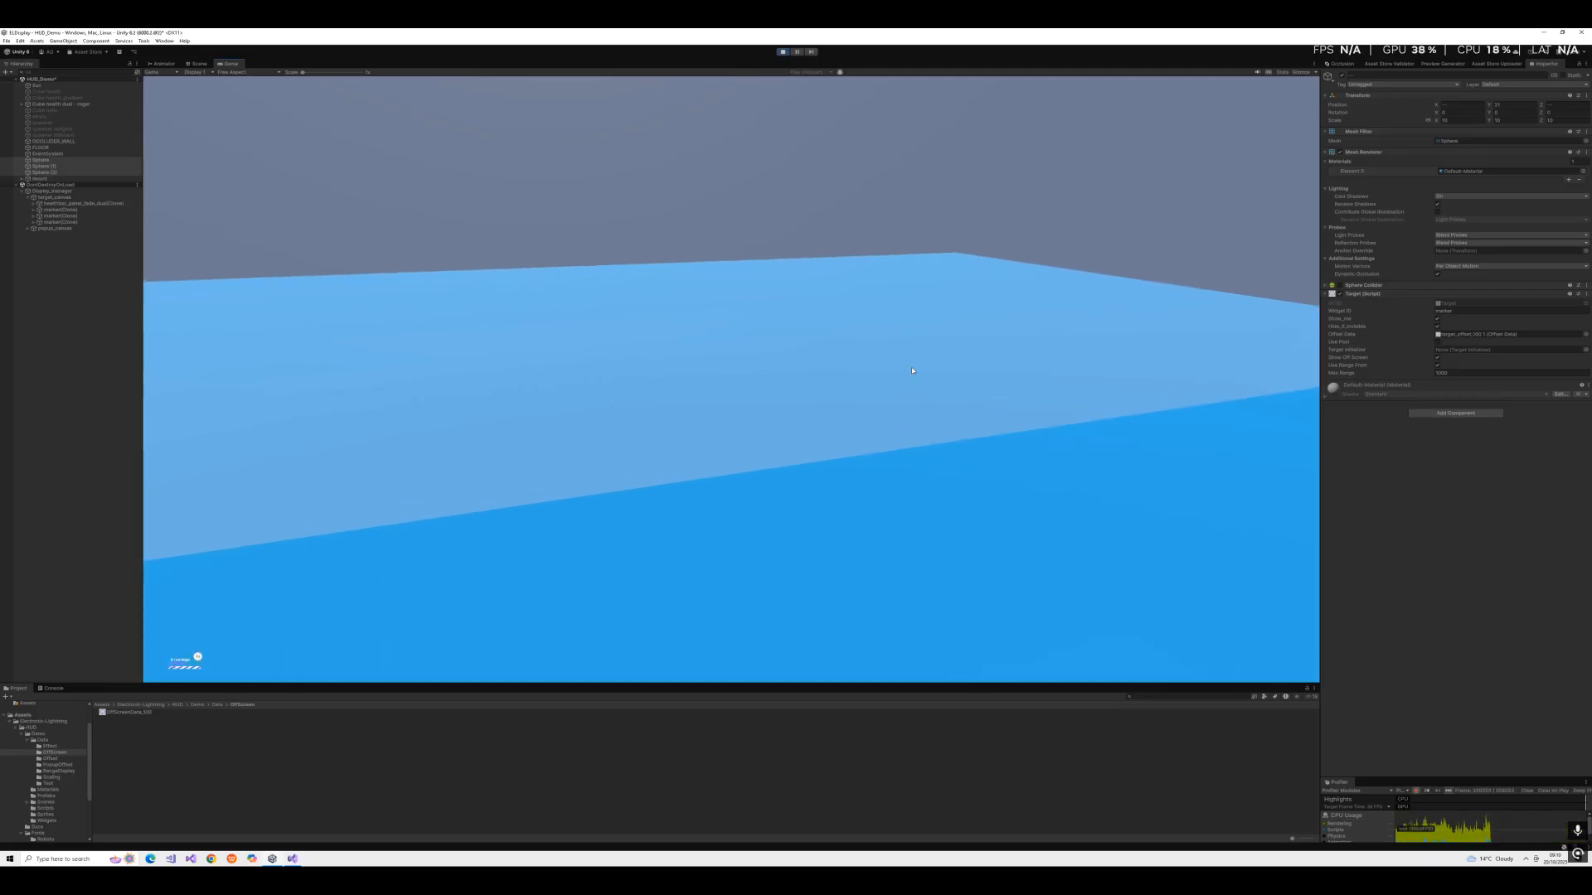
key(w)
key(s)
key(a)
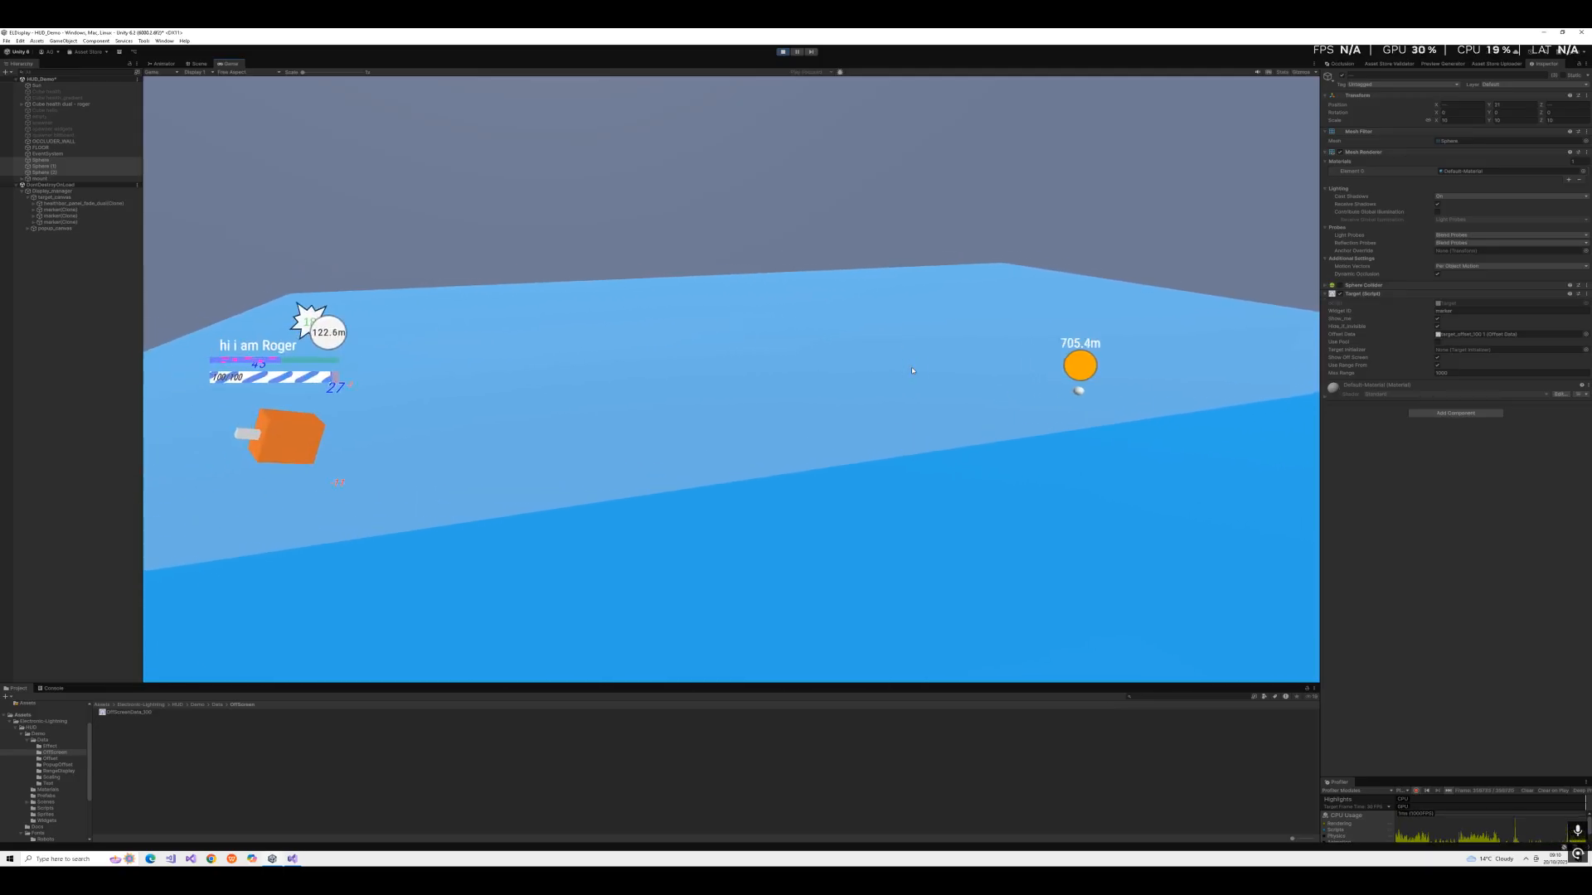
key(w)
Move around the edge of the occluder wall and examine how each sphere's marker behaves beside and behind it.
right_drag(913, 371, 1126, 326)
key(a)
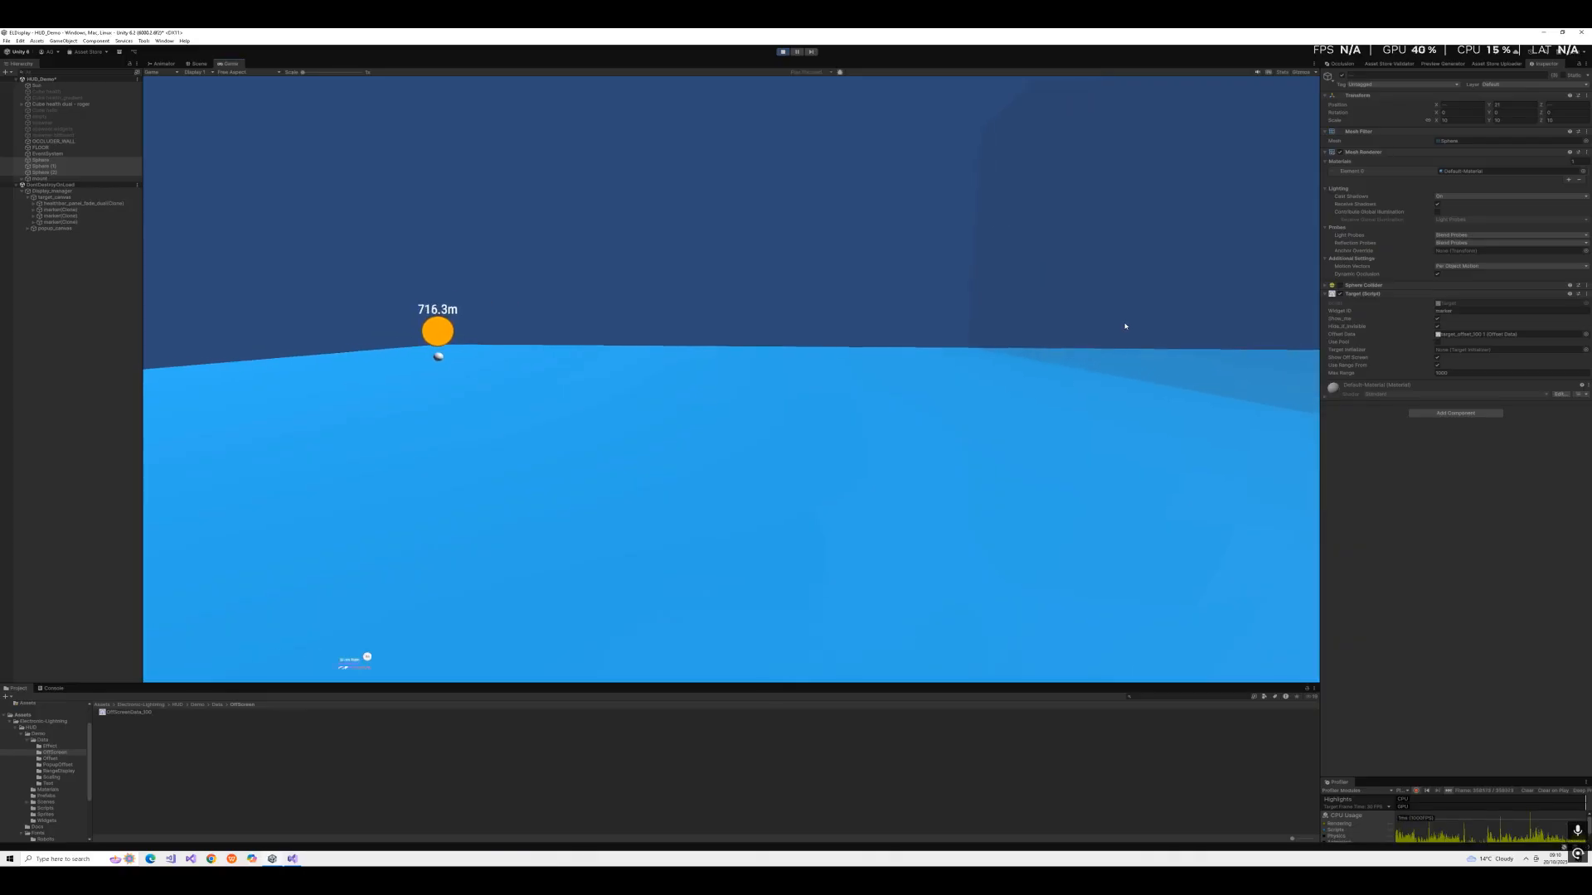
right_drag(1125, 326, 1230, 351)
key(a)
key(s)
key(d)
key(d)
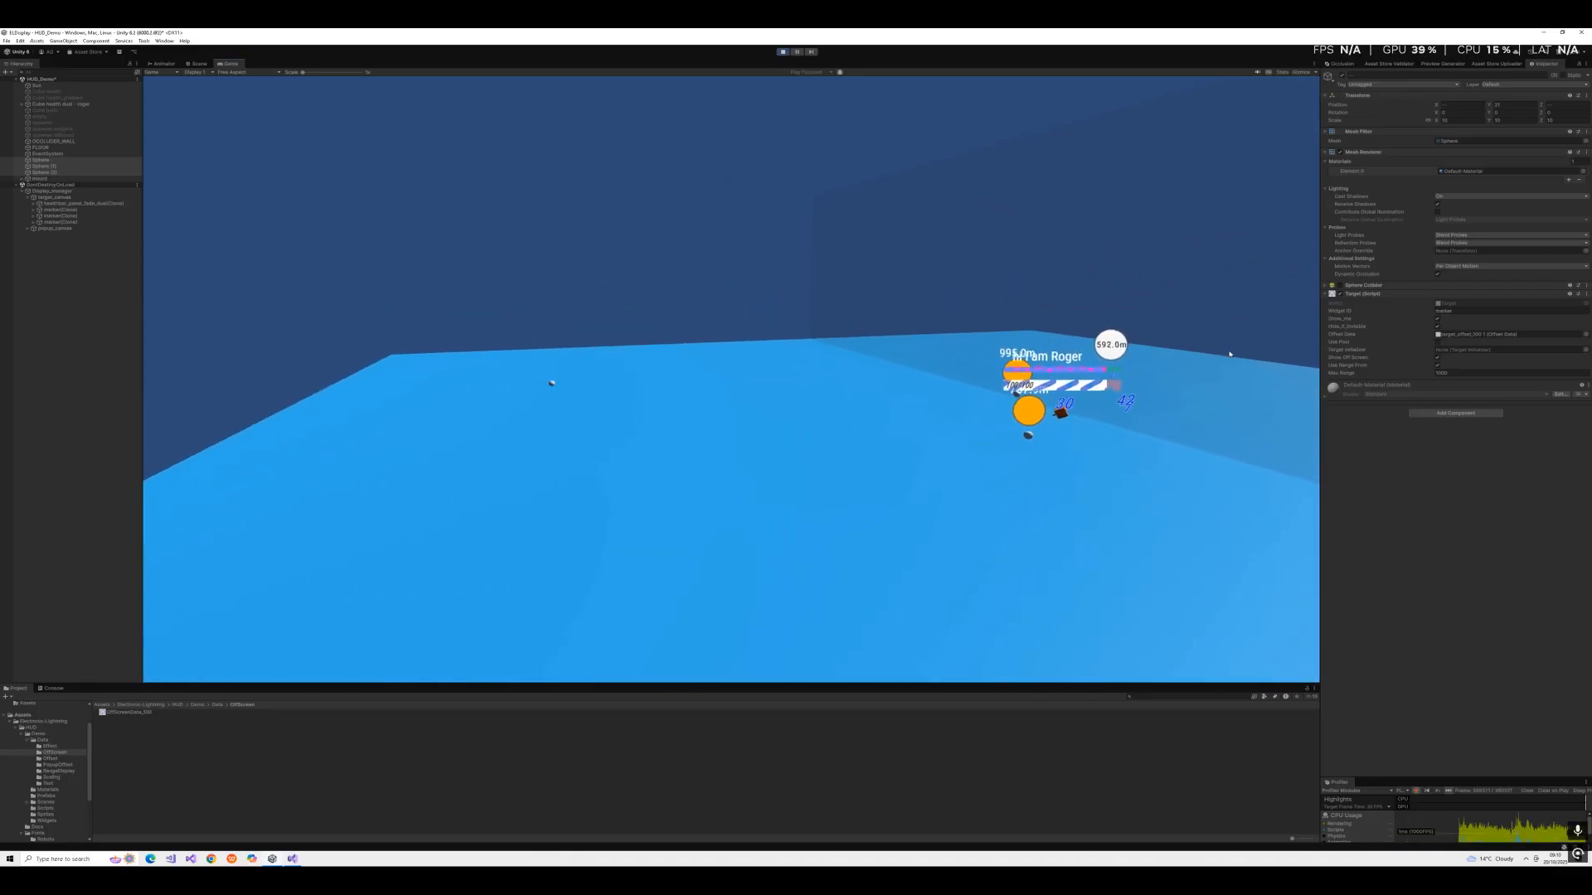
mouse_move(1227, 356)
right_down()
mouse_move(1303, 370)
mouse_move(846, 327)
mouse_move(992, 335)
right_up()
key(d)
key(d)
right_drag(1139, 349, 1325, 397)
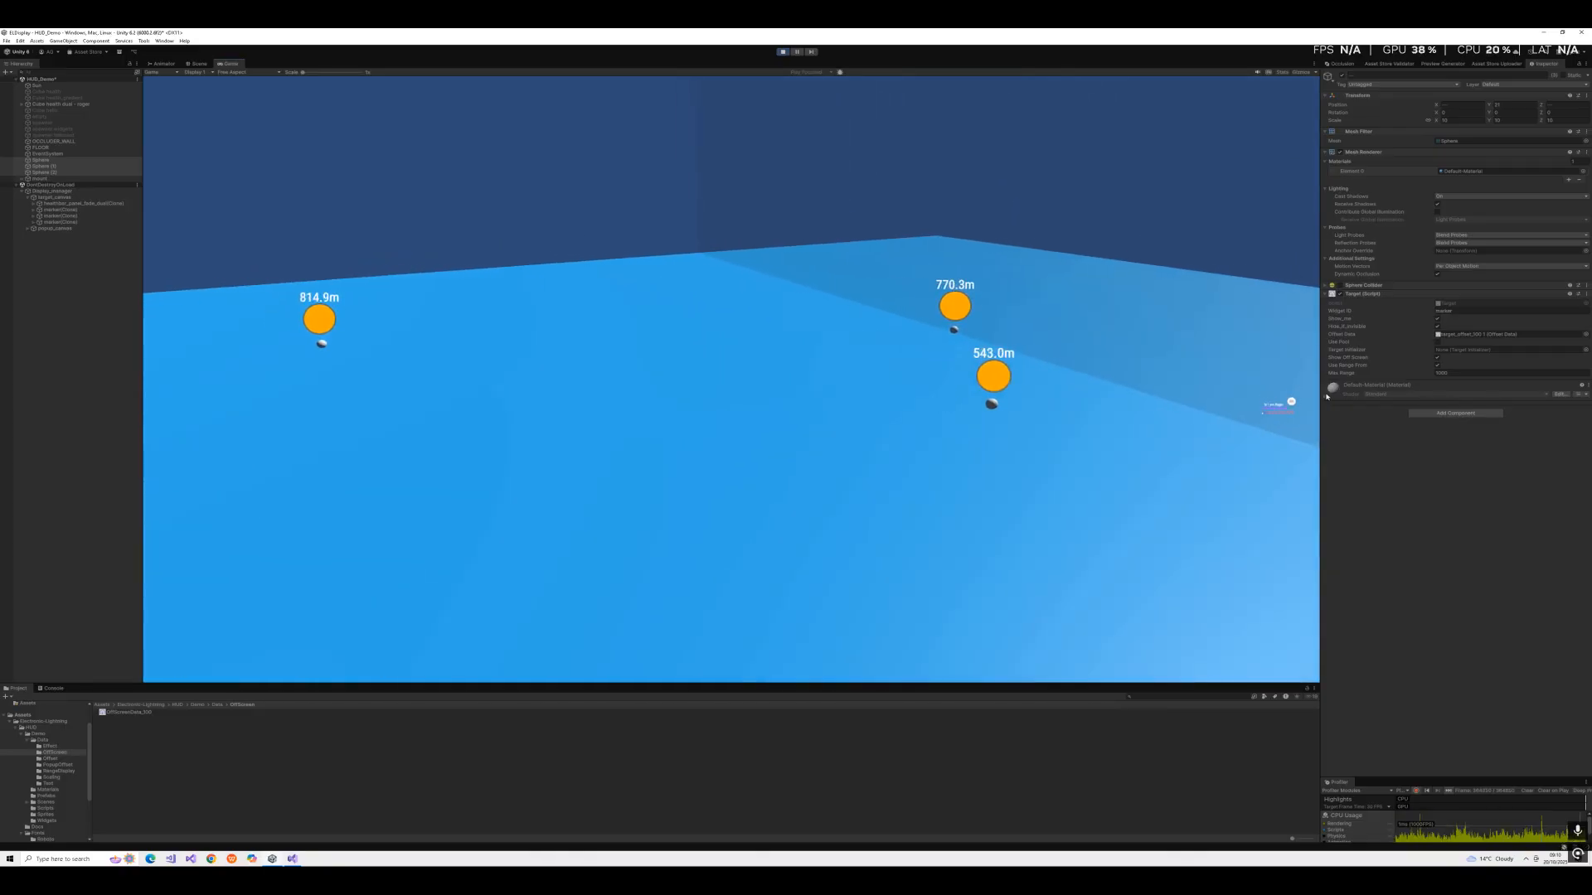
mouse_move(1189, 400)
right_down()
mouse_move(995, 359)
mouse_move(917, 306)
mouse_move(1095, 381)
mouse_move(799, 353)
mouse_move(1054, 368)
right_up()
key(w)
key(s)
key(a)
key(w)
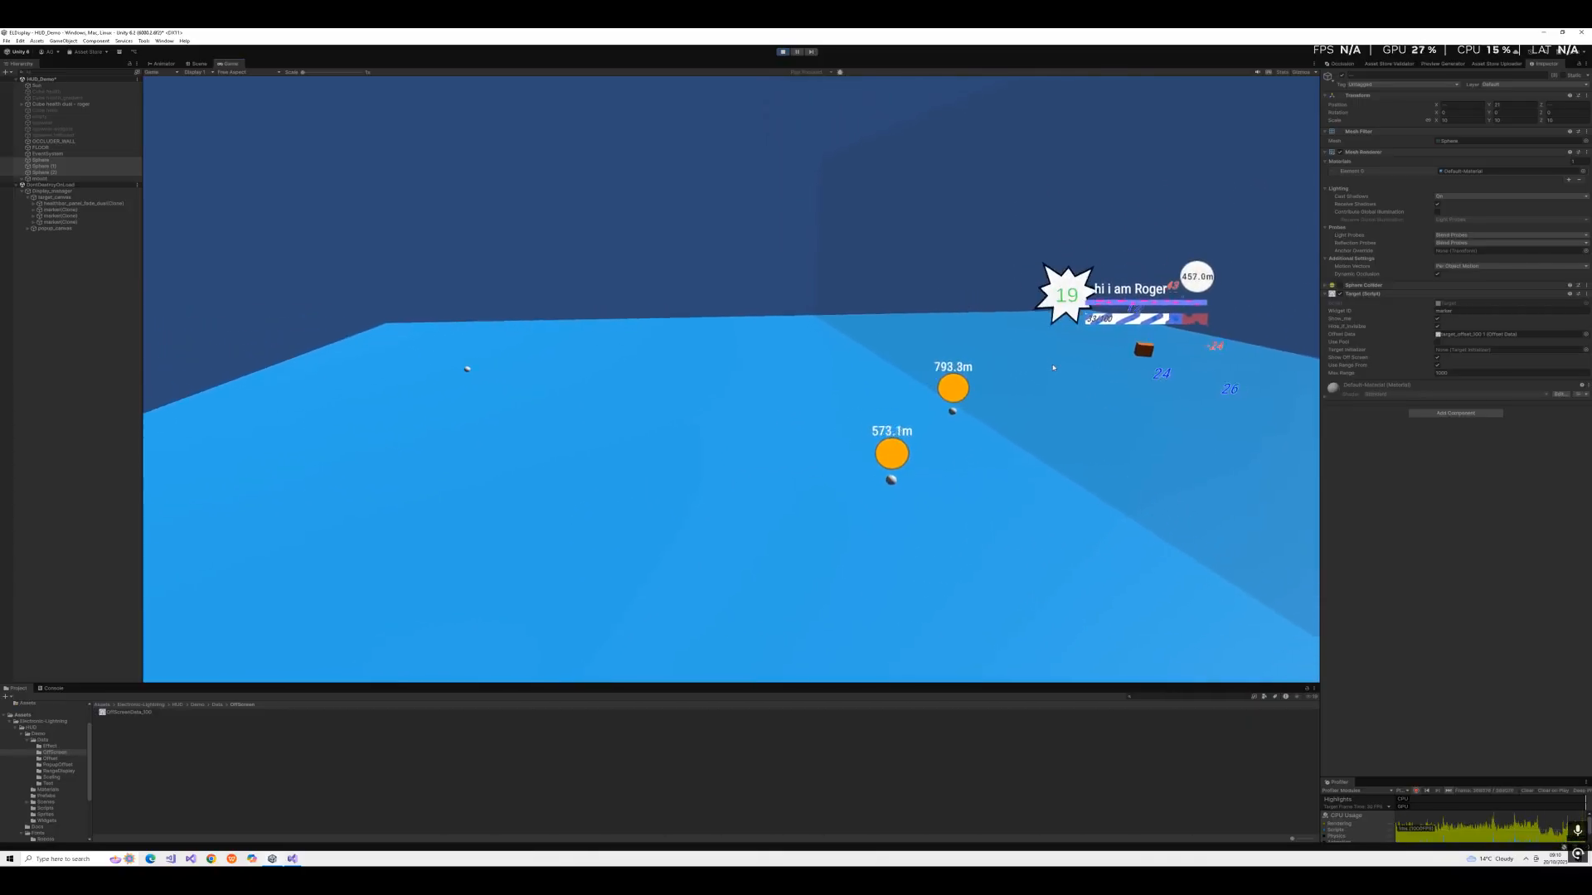
key(w)
right_drag(1054, 368, 1107, 375)
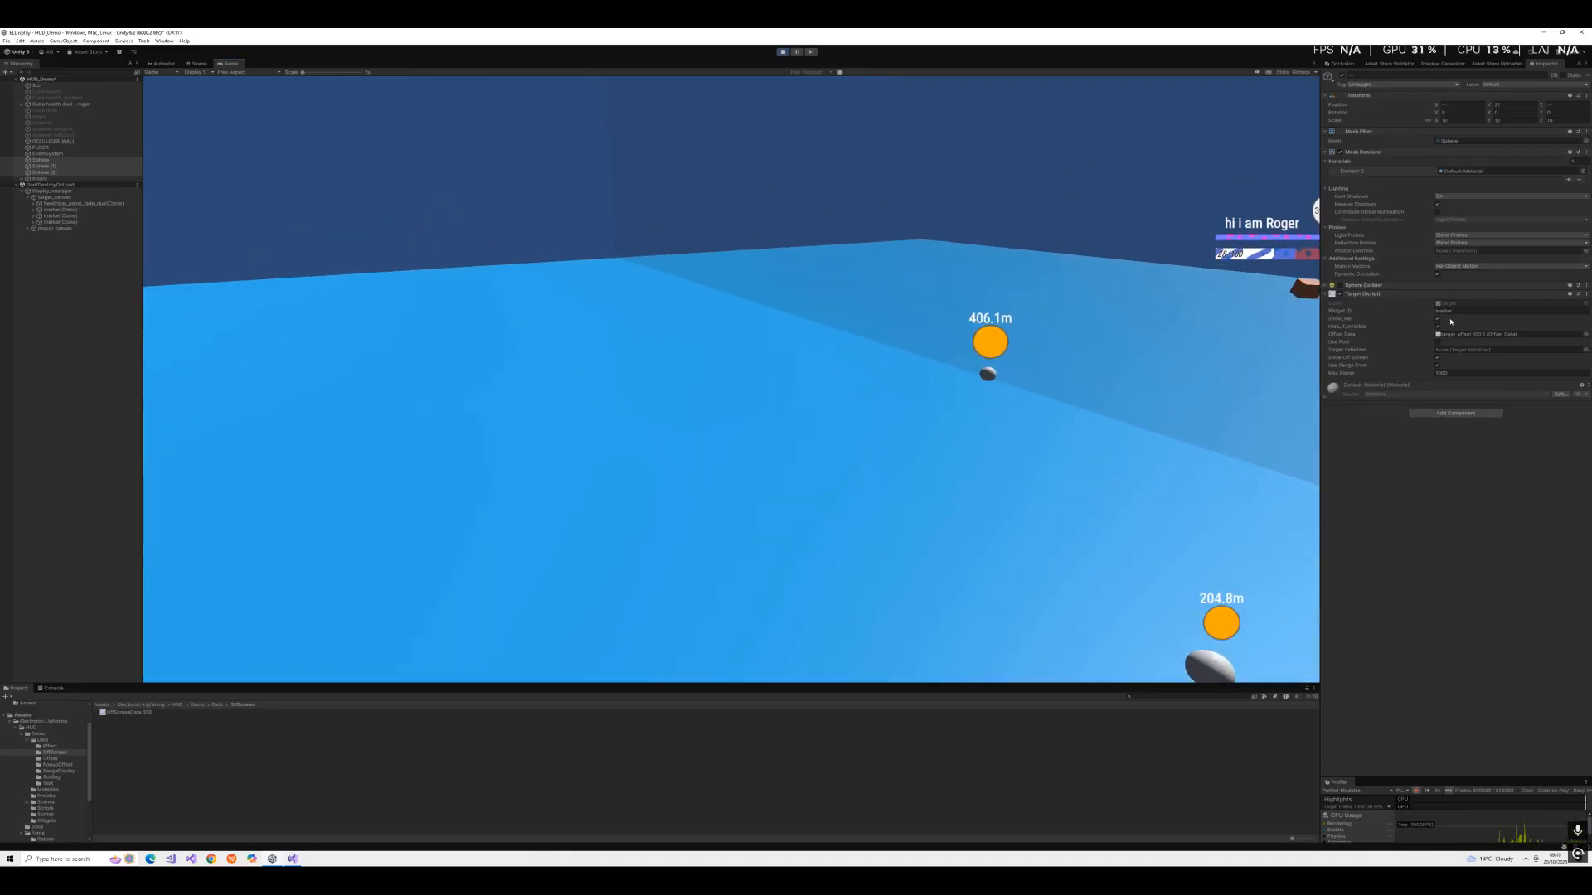